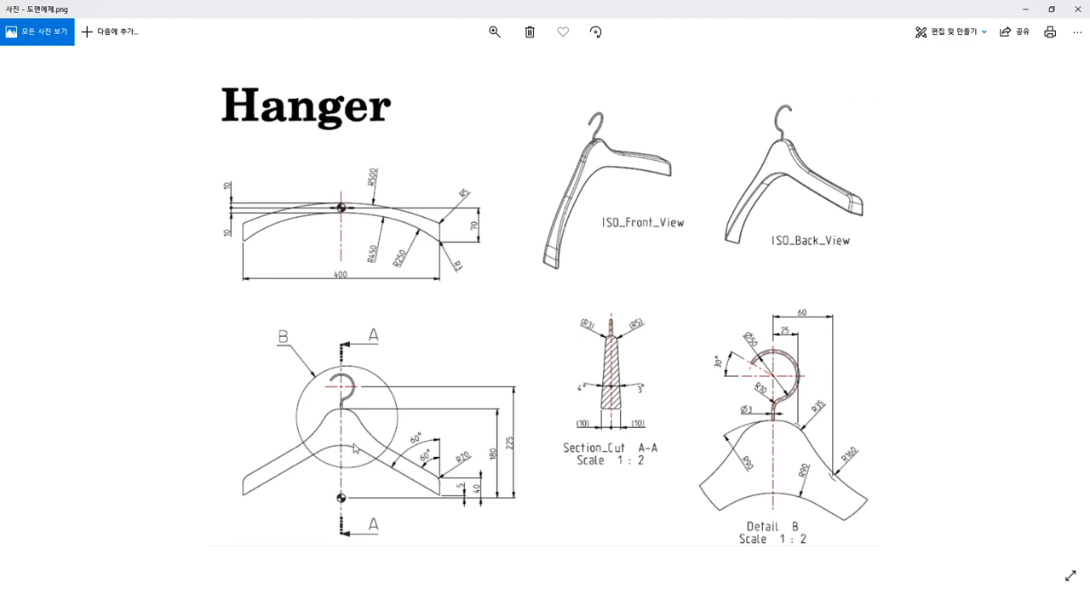
Step: Examine the hanger drawing's front view, section A-A and detail B for the profile dimensions
scroll(370, 477, "up", 5, "ctrl")
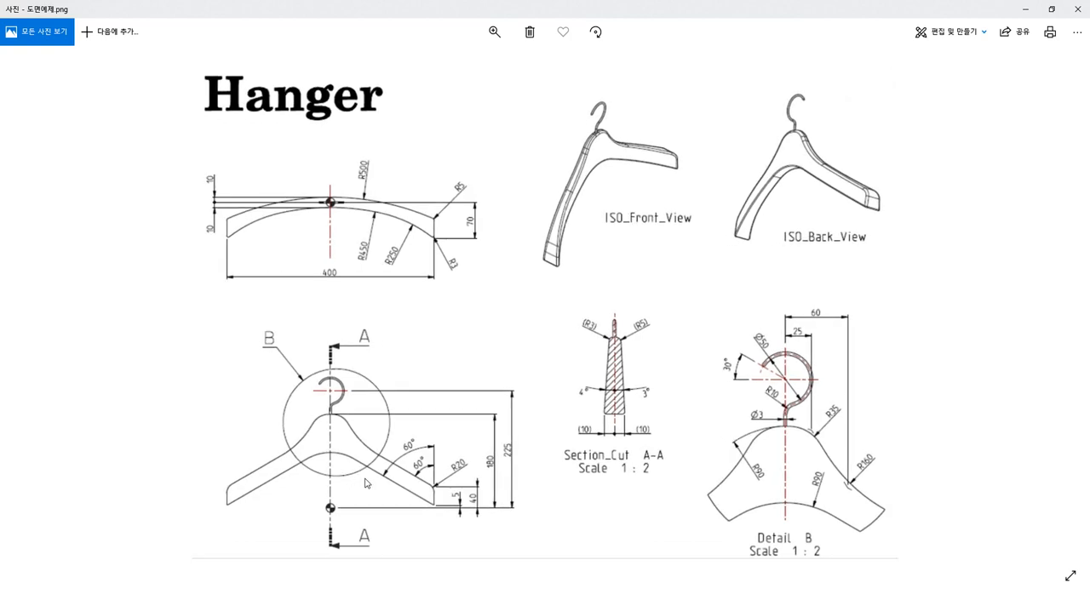
scroll(281, 449, "down", 3, "ctrl")
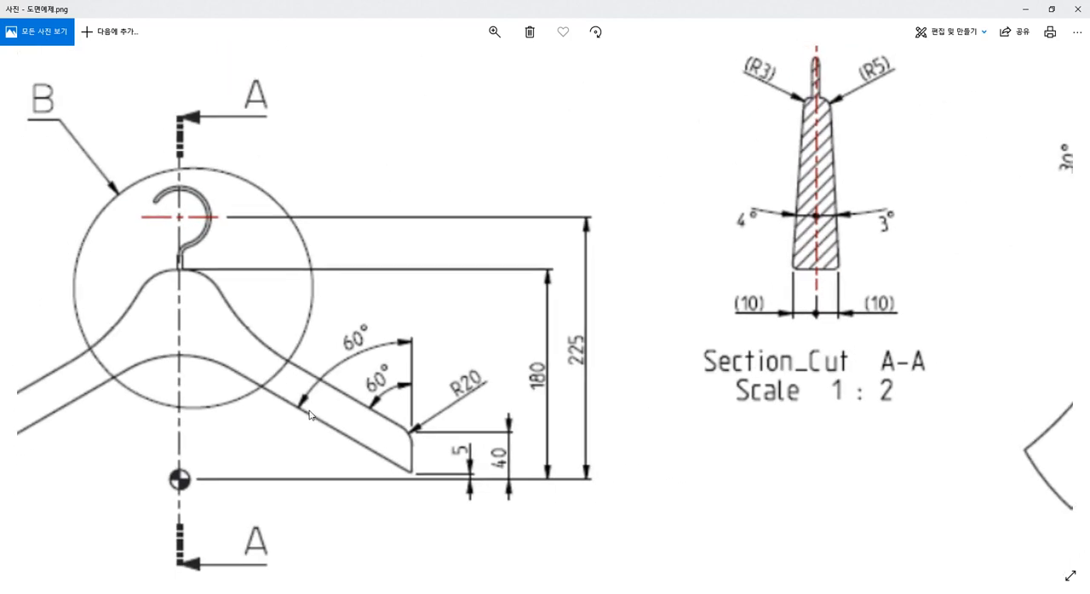
scroll(369, 401, "up", 2, "ctrl")
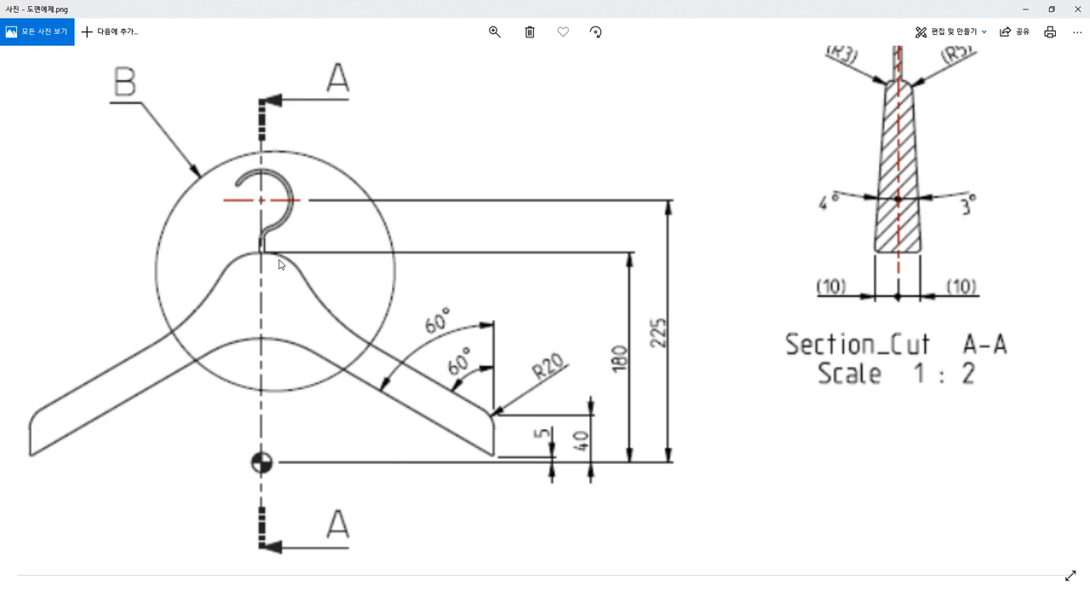
left_click_drag(710, 288, 400, 291)
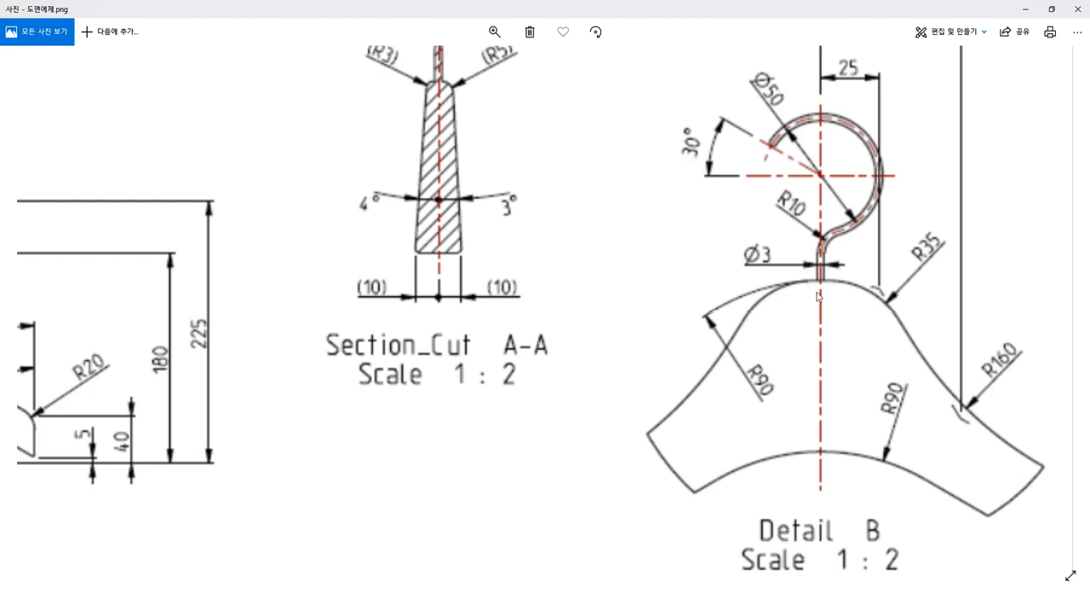
left_click_drag(487, 310, 605, 309)
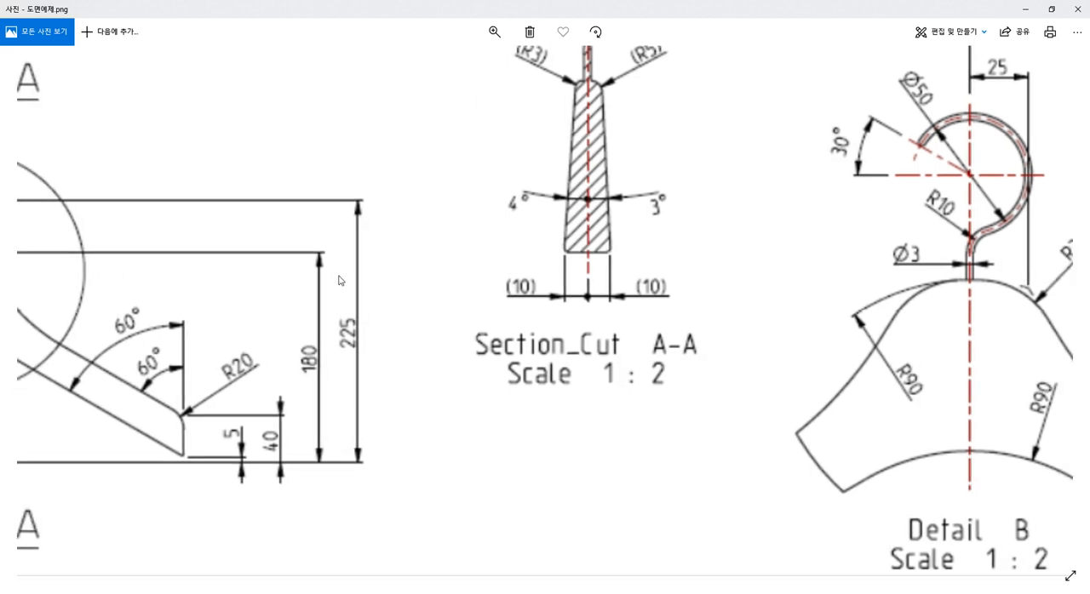
scroll(330, 282, "down", 2)
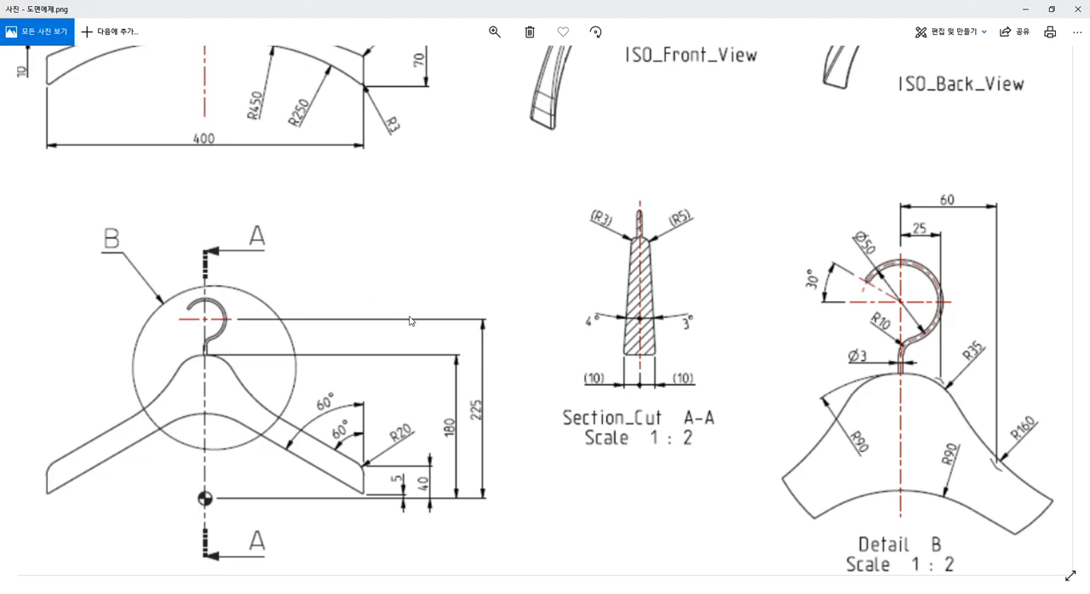
Step: Switch from the reference drawing to Fusion 360 and start a new sketch on the XY plane
left_click(1026, 8)
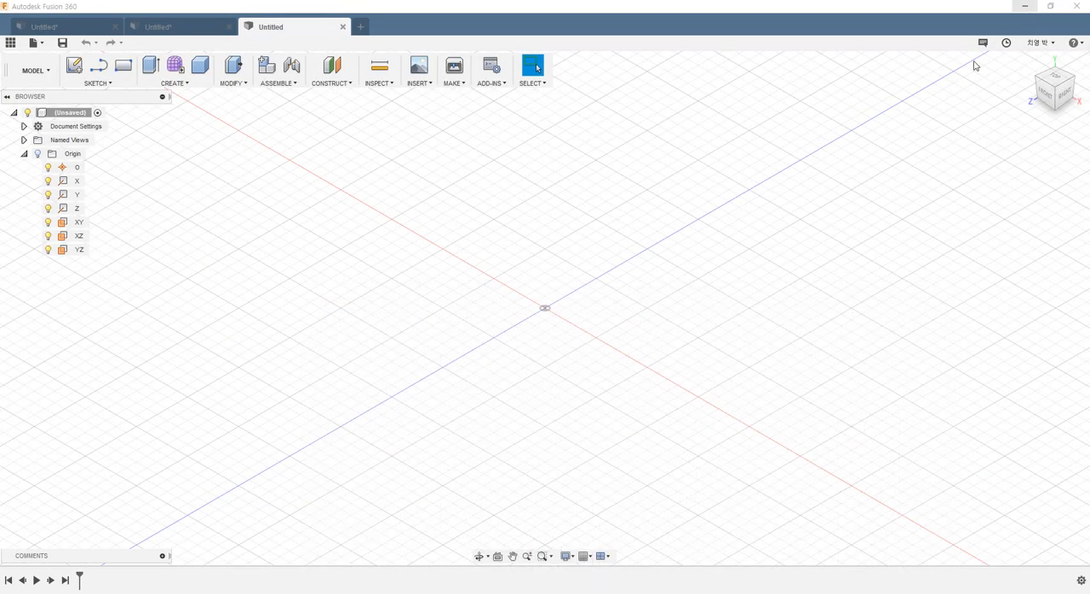
left_click(74, 67)
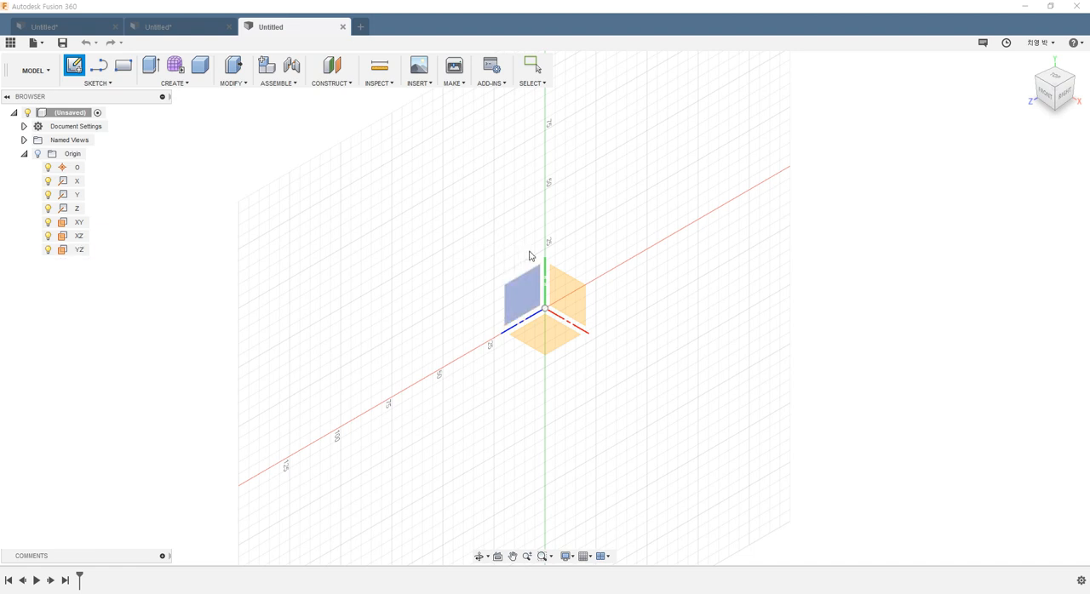
left_click(567, 287)
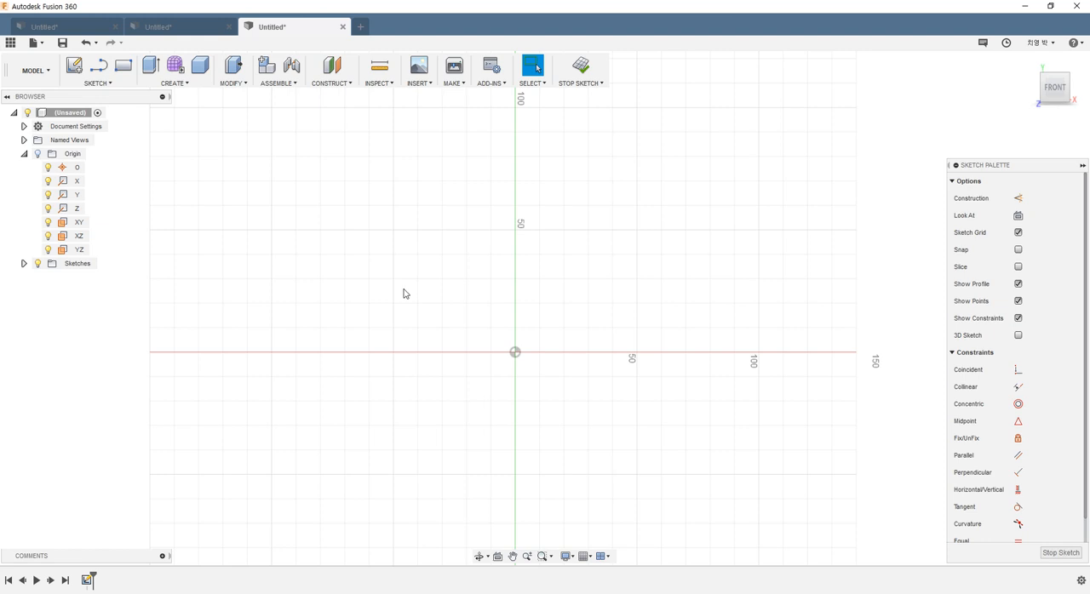
Step: Draw a 200 mm vertical construction line upward from the origin
left_click(1016, 200)
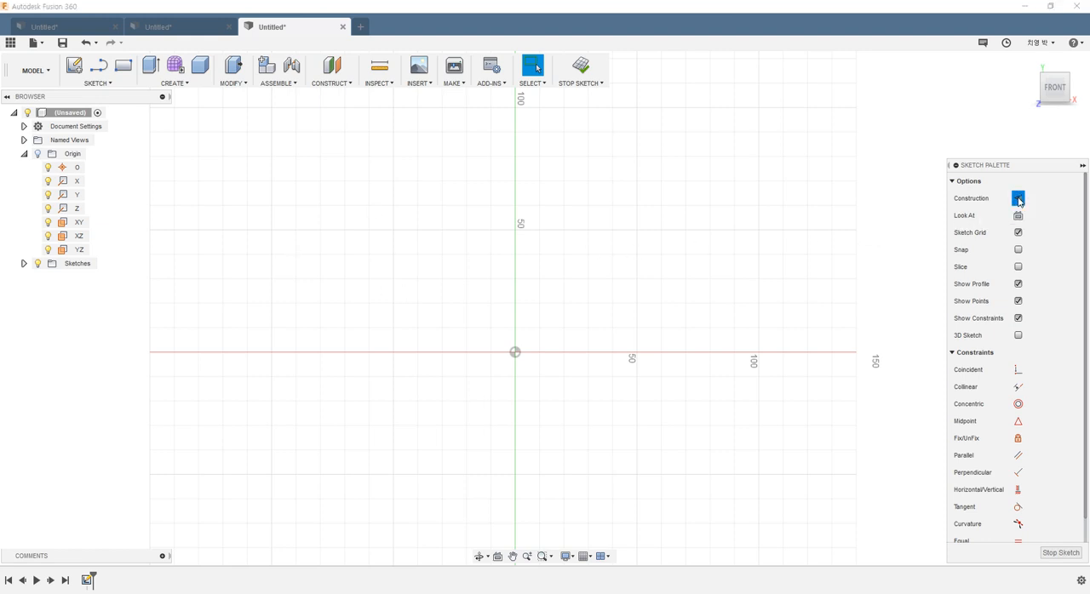
left_click(102, 68)
scroll(592, 328, "down", 4)
scroll(650, 283, "up", 5)
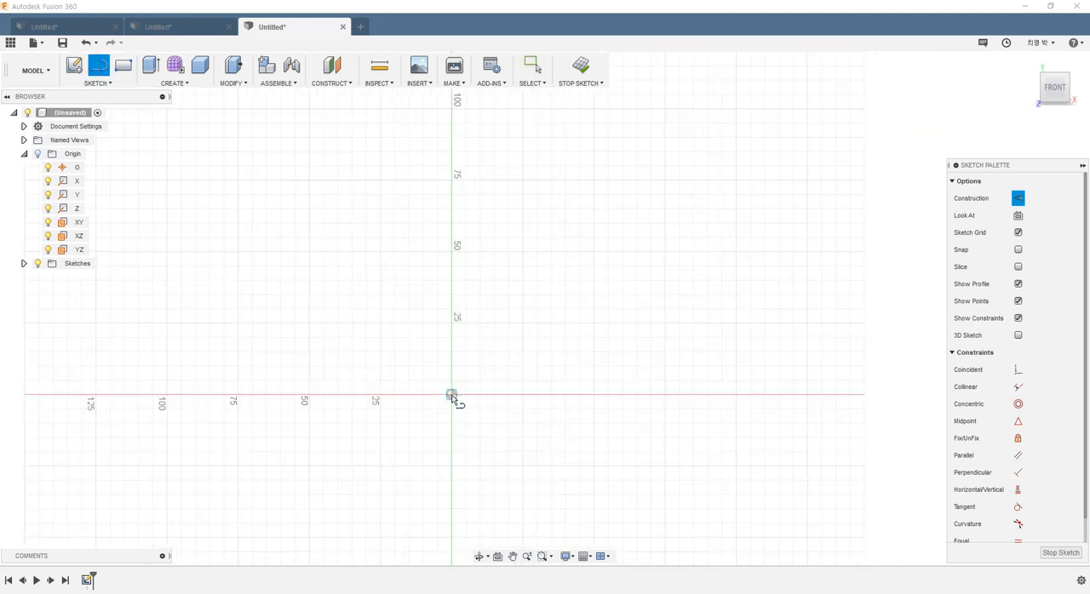
mouse_move(451, 394)
left_mouse_down()
mouse_move(463, 324)
mouse_move(453, 164)
left_mouse_up()
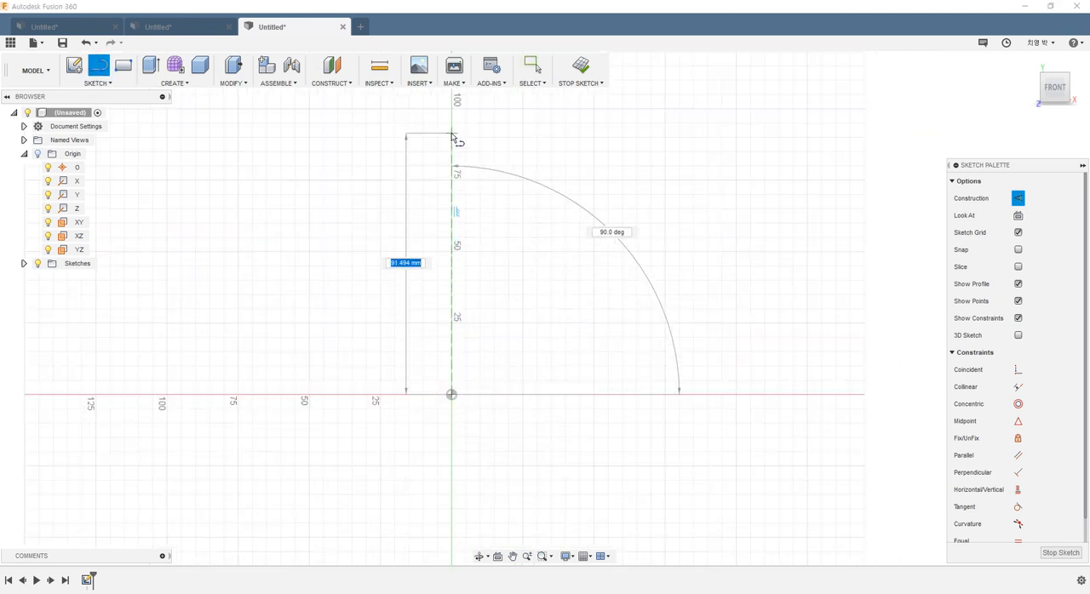
type("200")
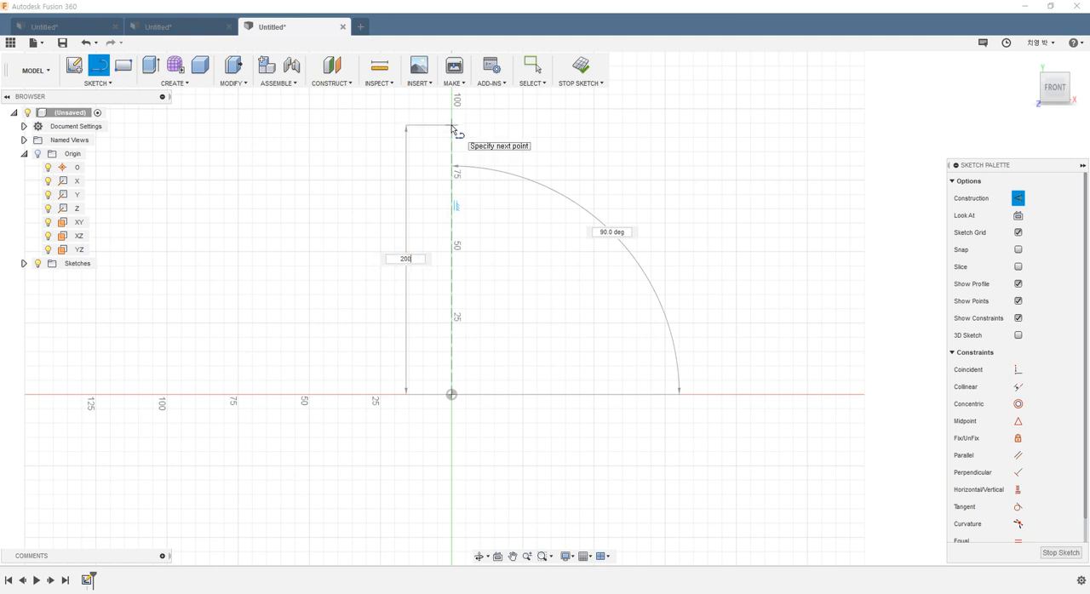
key("Return")
key("Escape")
scroll(540, 133, "down", 5)
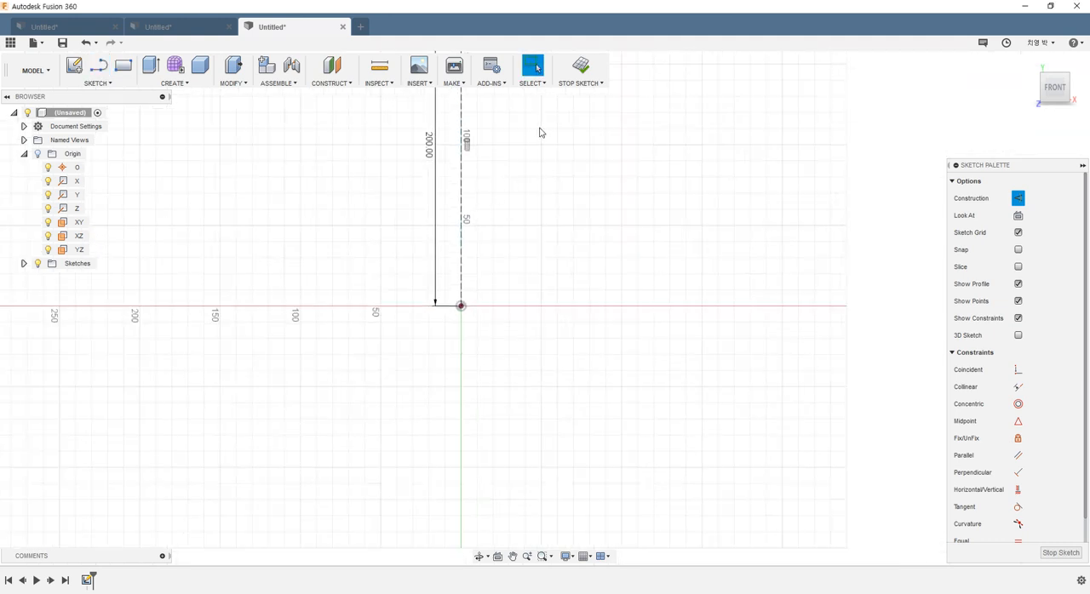
Step: Move the construction line's length dimension well out to the left of the line, clear of the profile area
middle_click_drag(540, 162, 477, 321)
left_click_drag(399, 311, 241, 315)
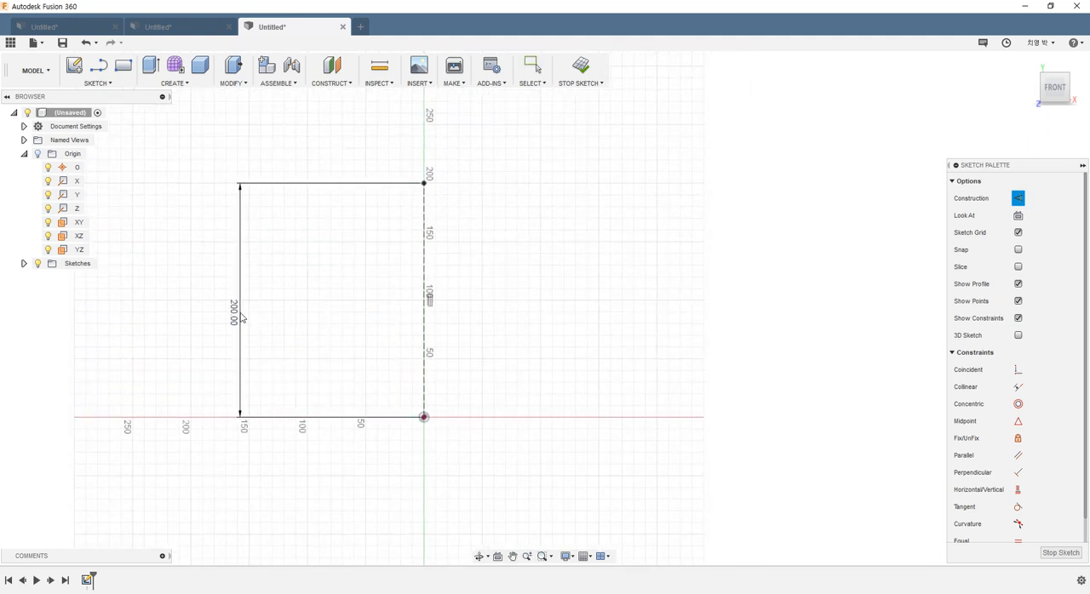
scroll(589, 334, "down", 1)
scroll(545, 306, "up", 3)
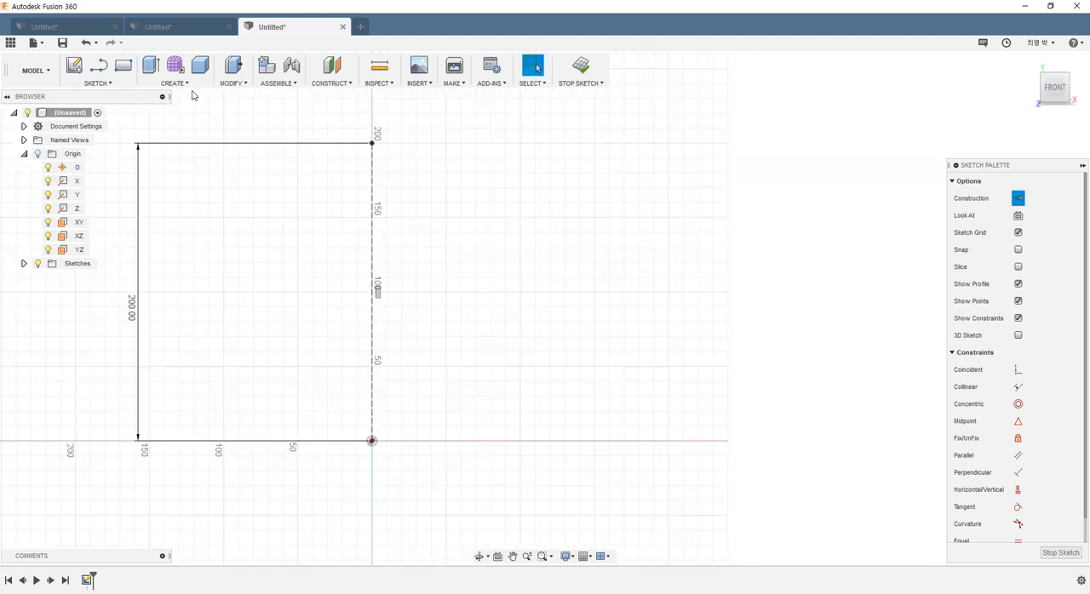
left_click(99, 66)
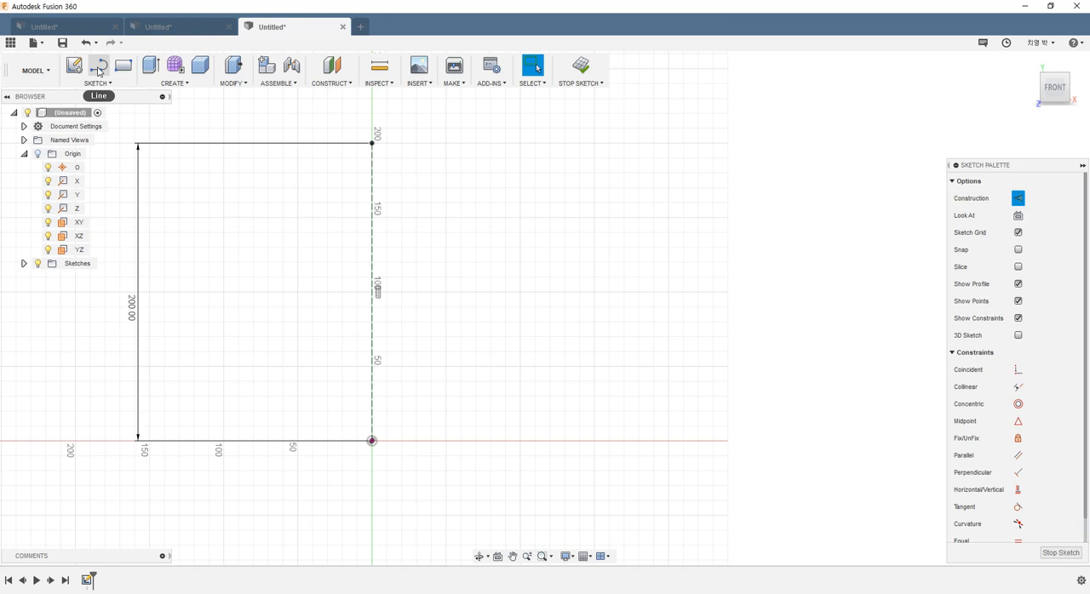
left_click(374, 255)
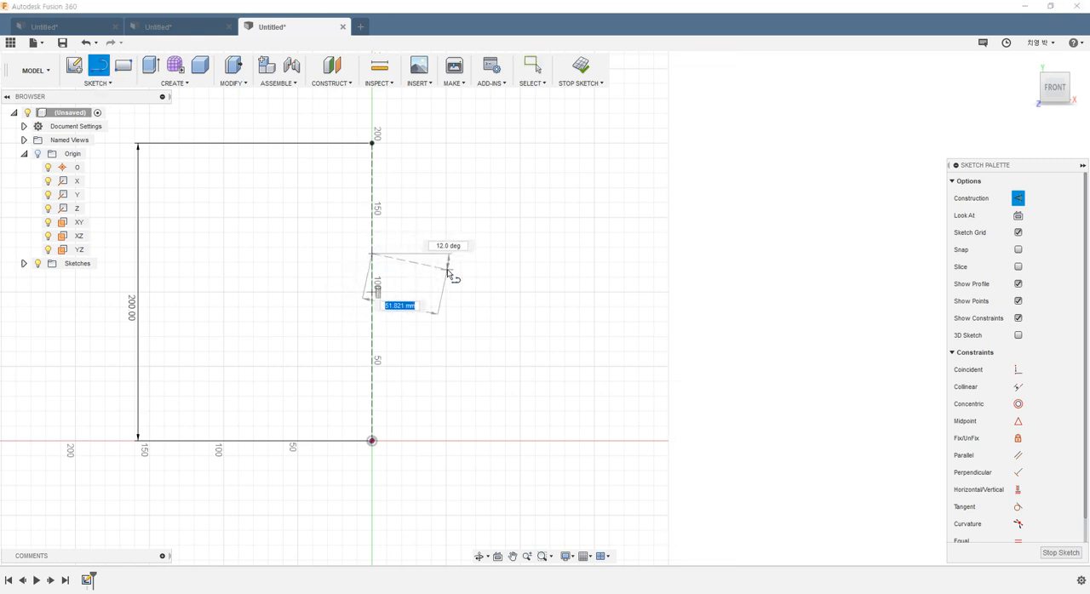
key("Escape")
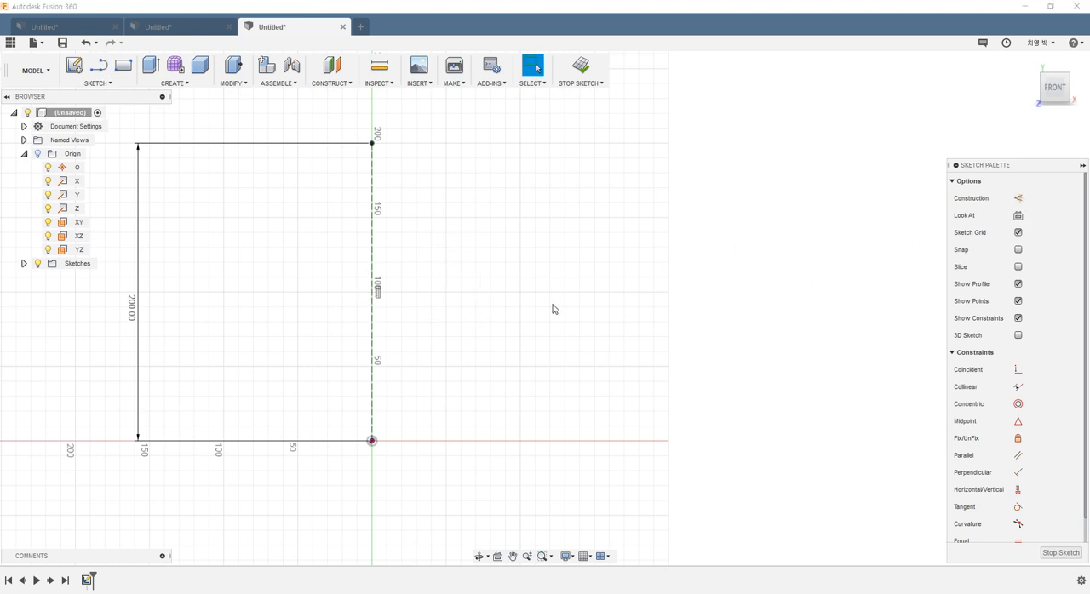
Step: Draw connected solid lines from the construction line: a long sloping lower edge, a vertical end about 46 mm, a sloping upper edge and a shoulder about 70 mm
left_click(99, 66)
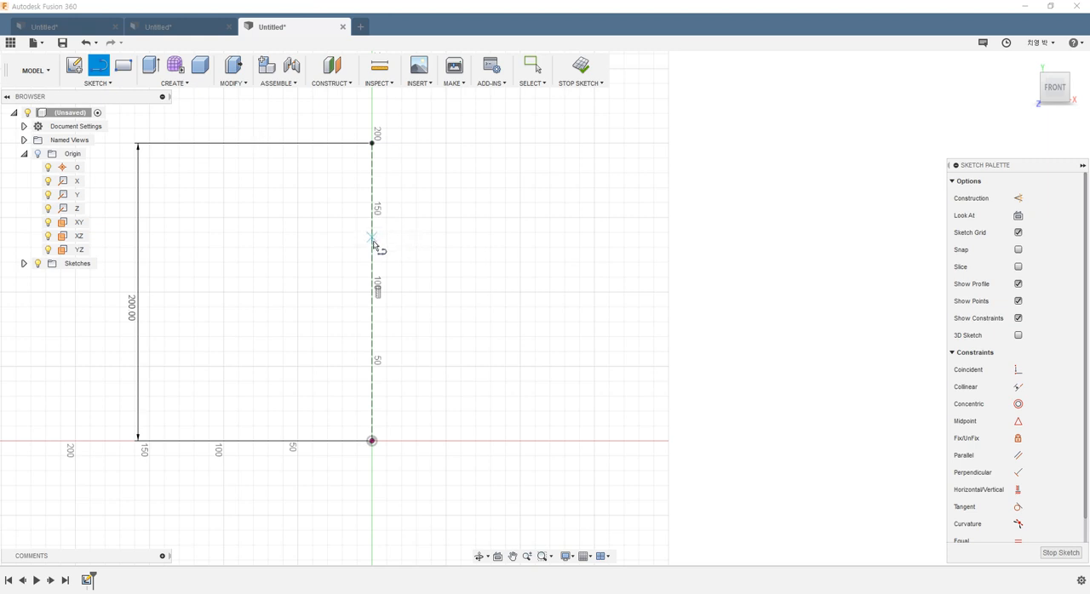
left_click(372, 249)
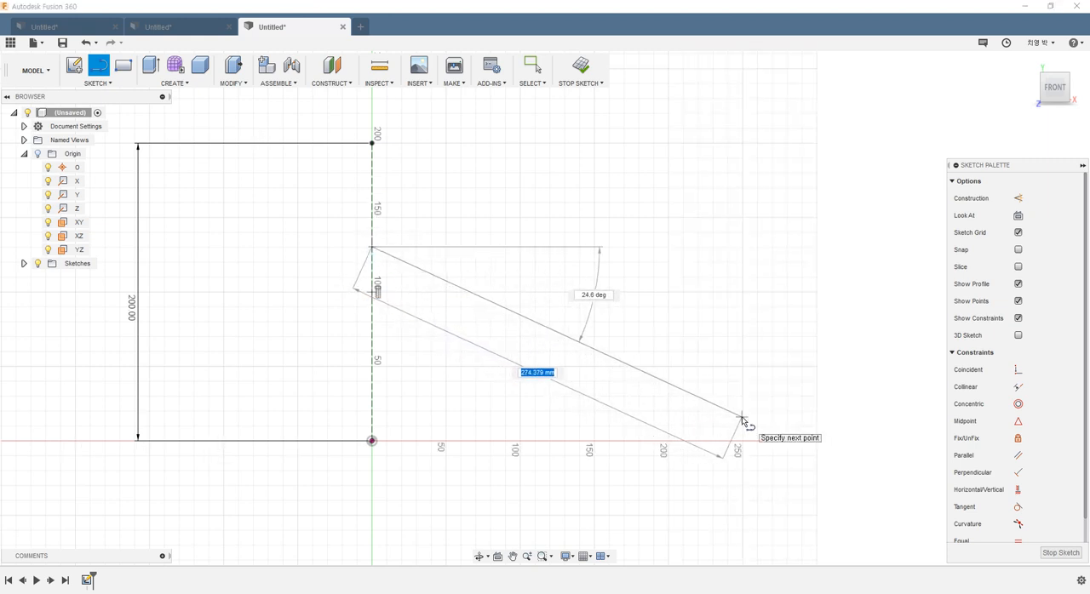
left_click(769, 421)
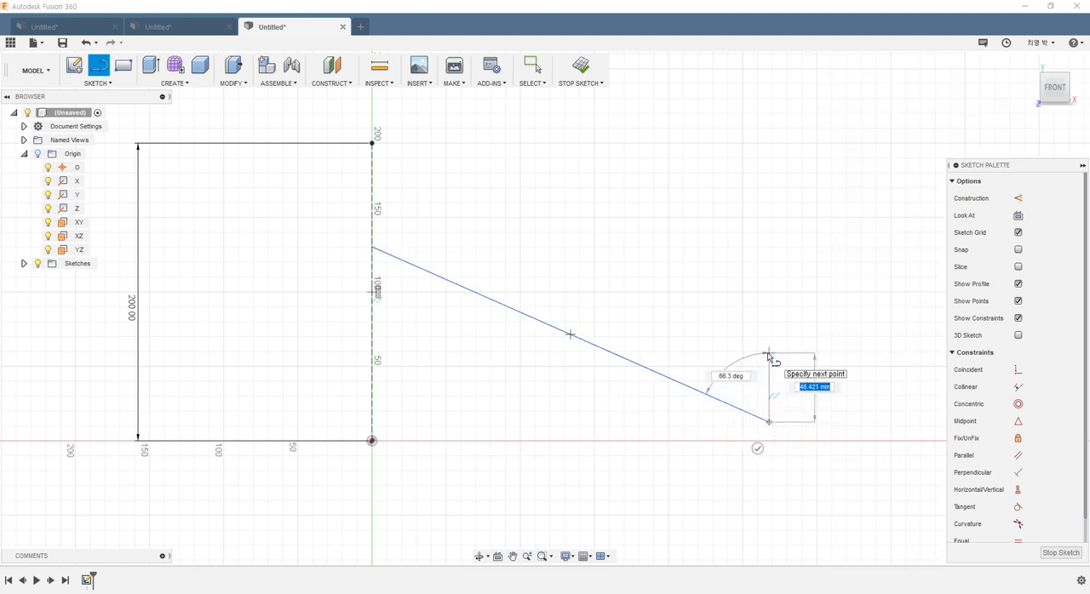
left_click(769, 353)
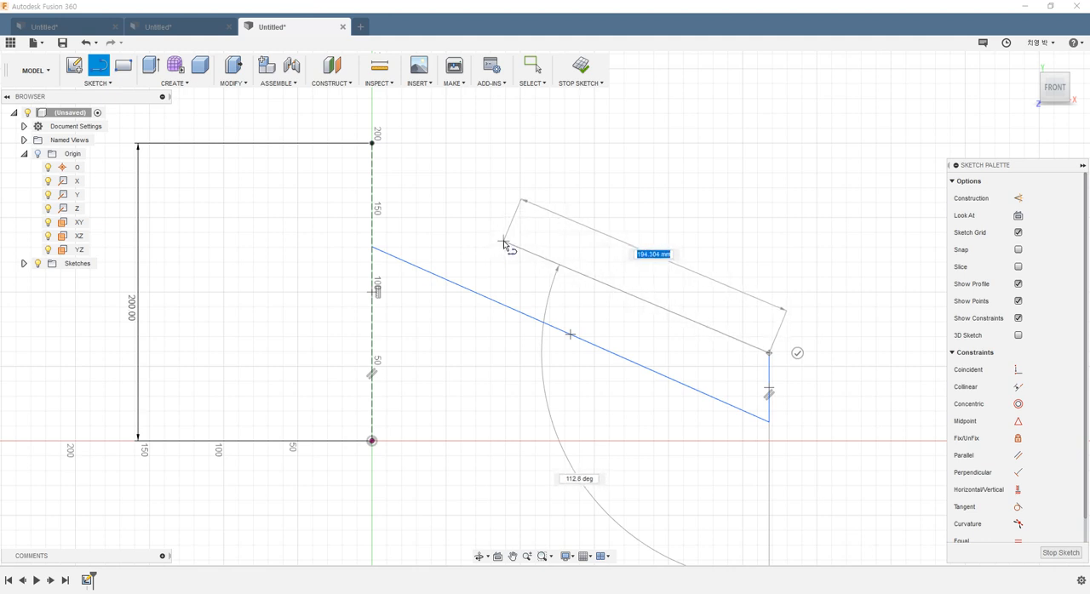
left_click(504, 243)
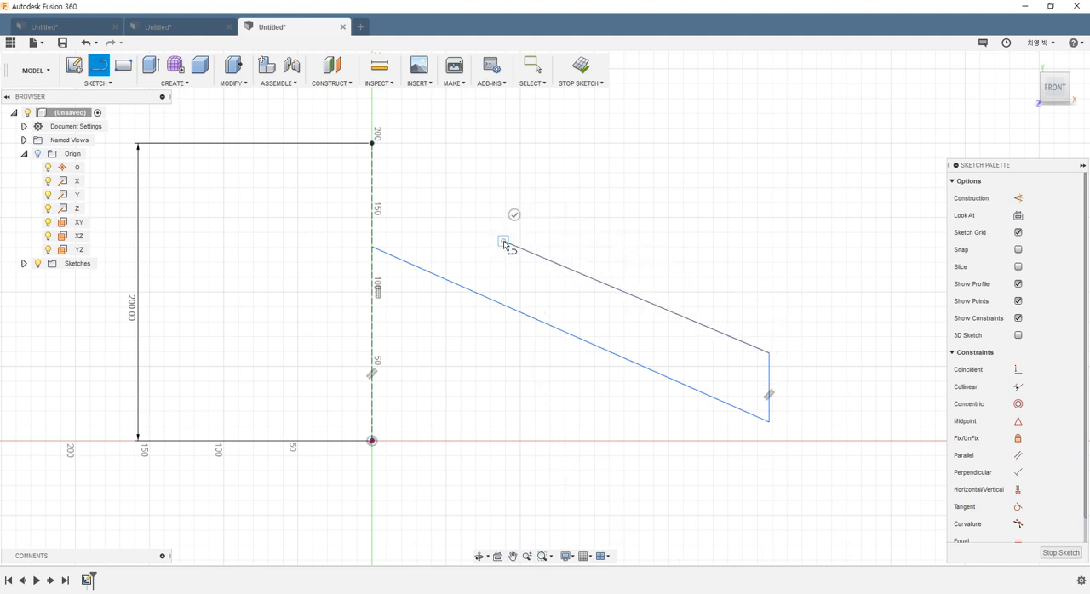
left_click(427, 173)
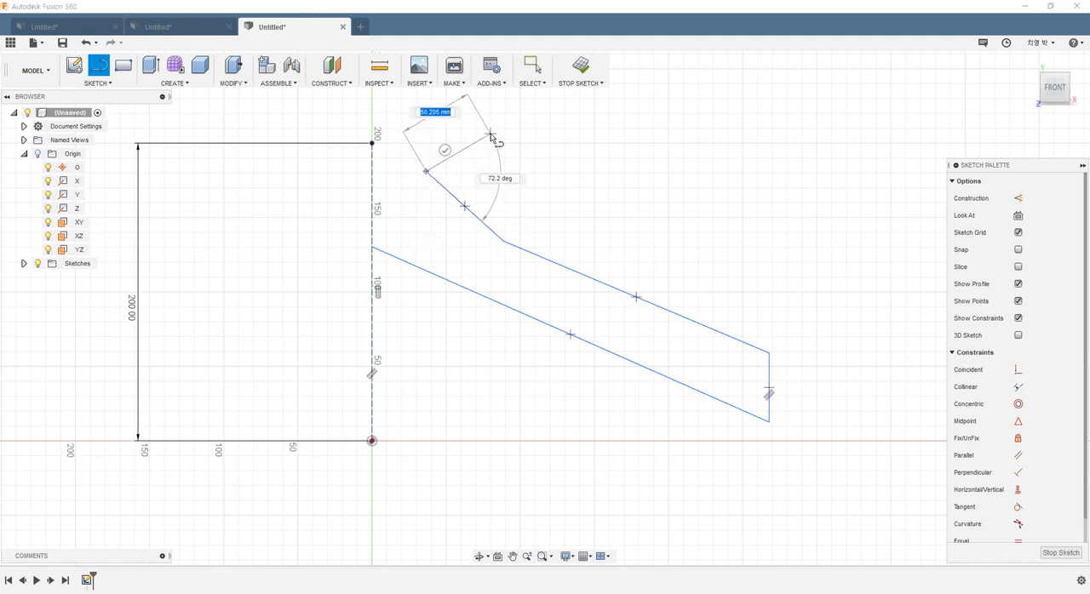
key("Escape")
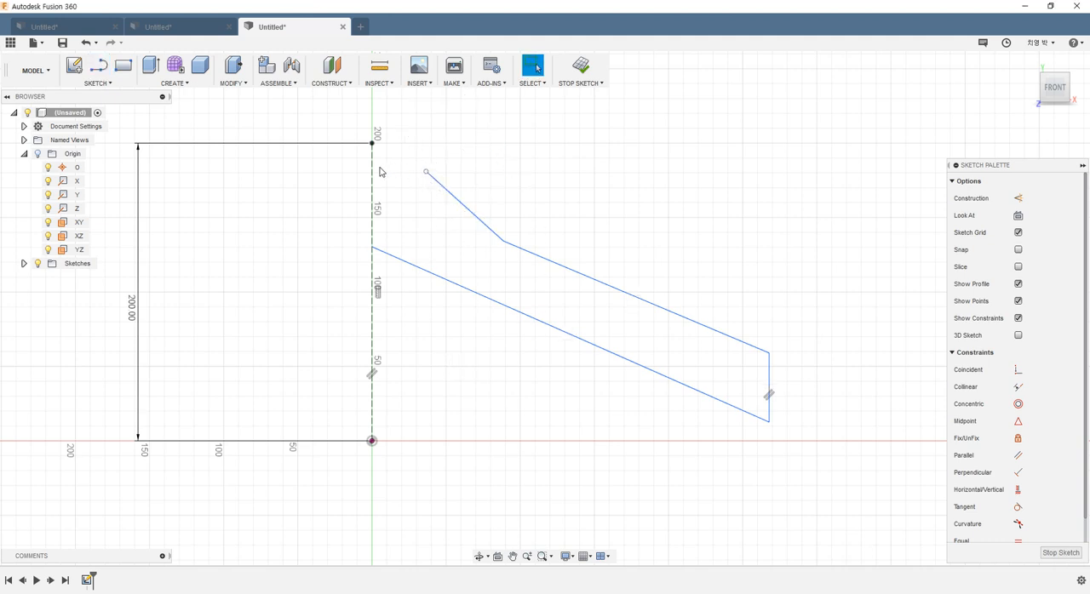
Step: Draw a center point arc of about 298 mm radius, centred on the vertical axis below the origin, from the shoulder's open end to the construction line
left_click(113, 83)
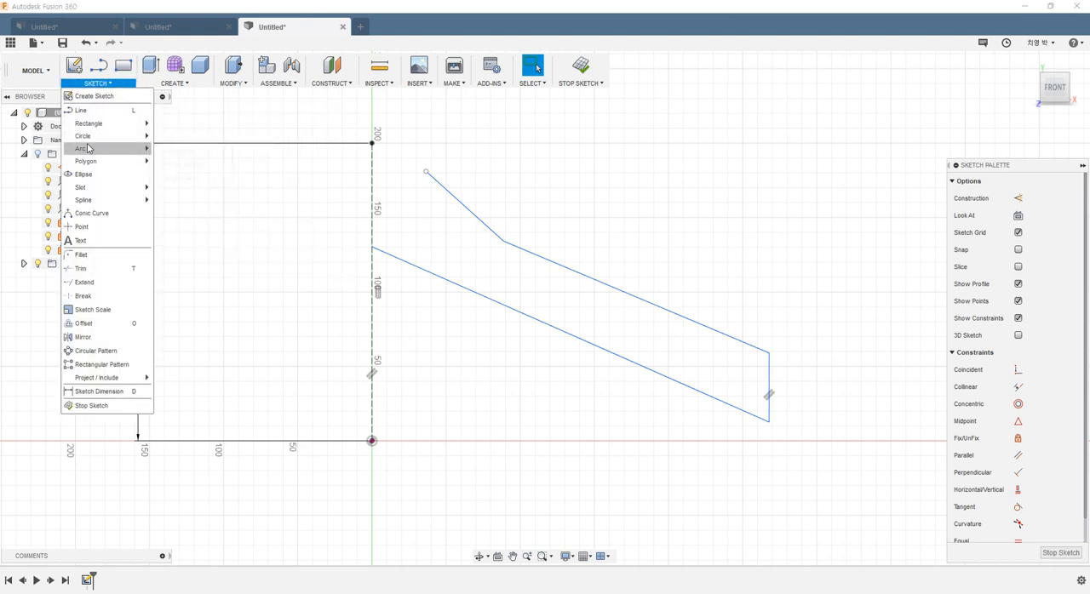
mouse_move(88, 149)
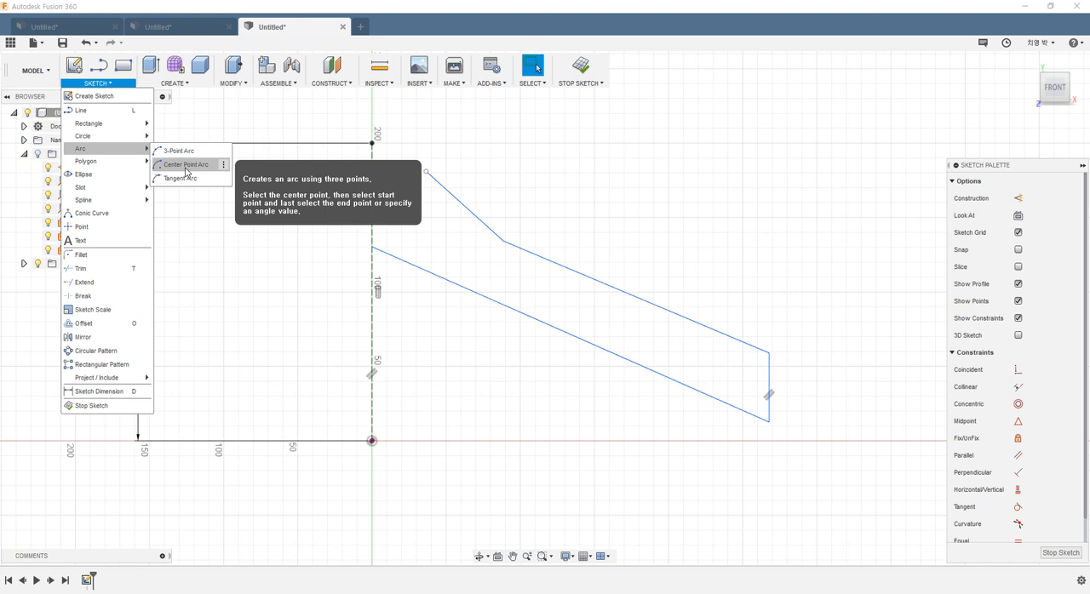
left_click(186, 164)
scroll(316, 311, "down", 3)
scroll(358, 422, "up", 2)
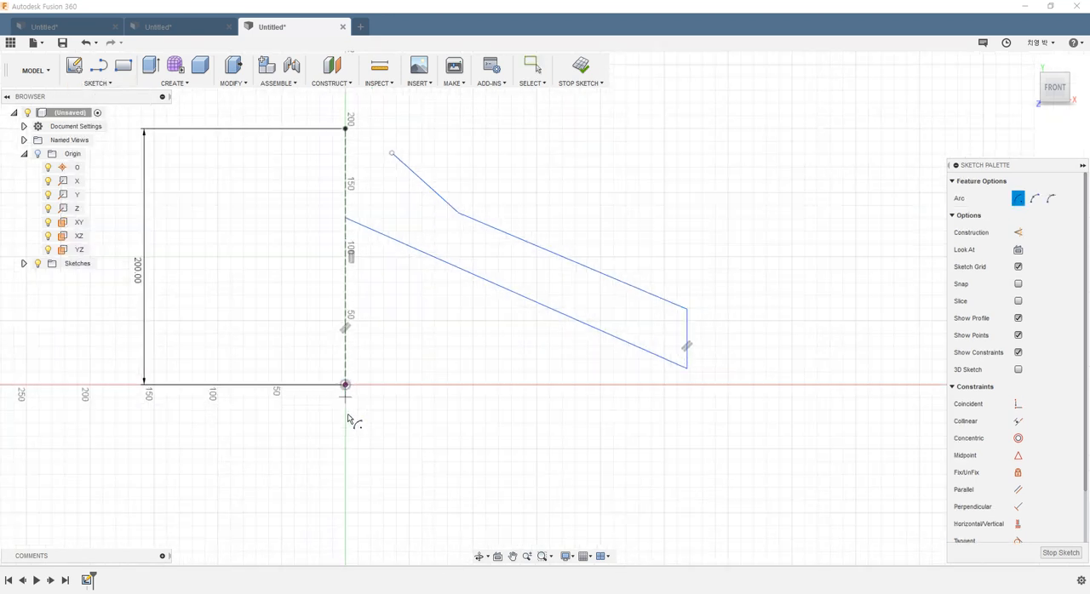
left_click(345, 532)
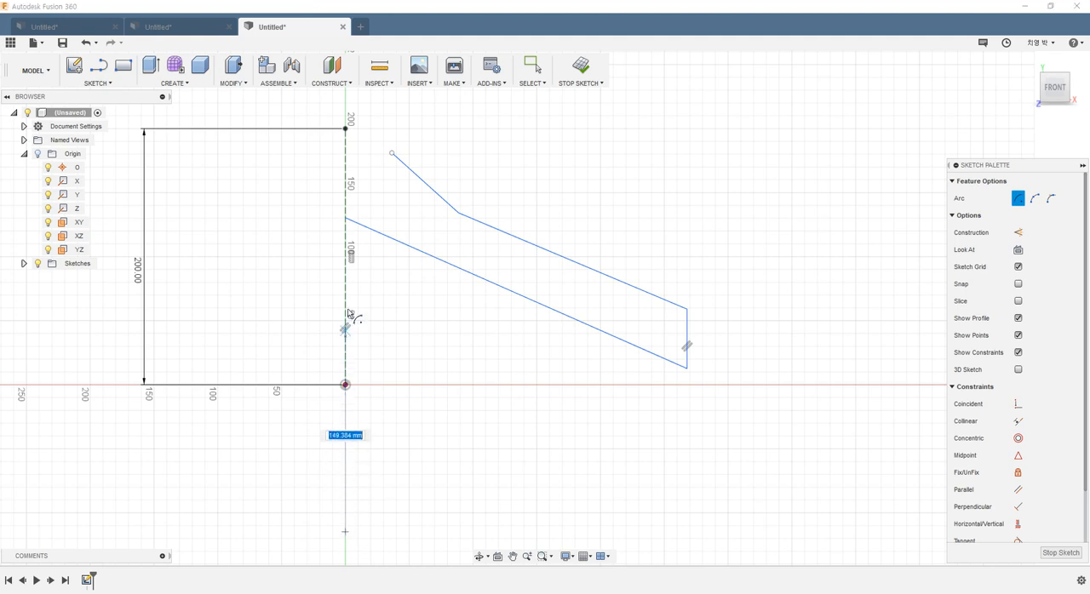
left_click(391, 153)
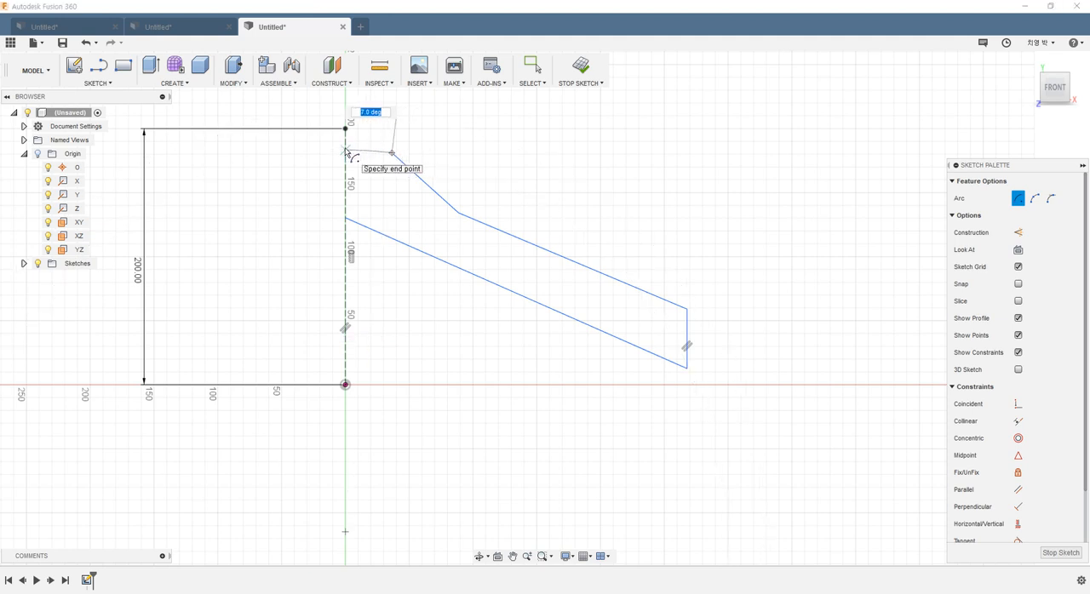
left_click(345, 151)
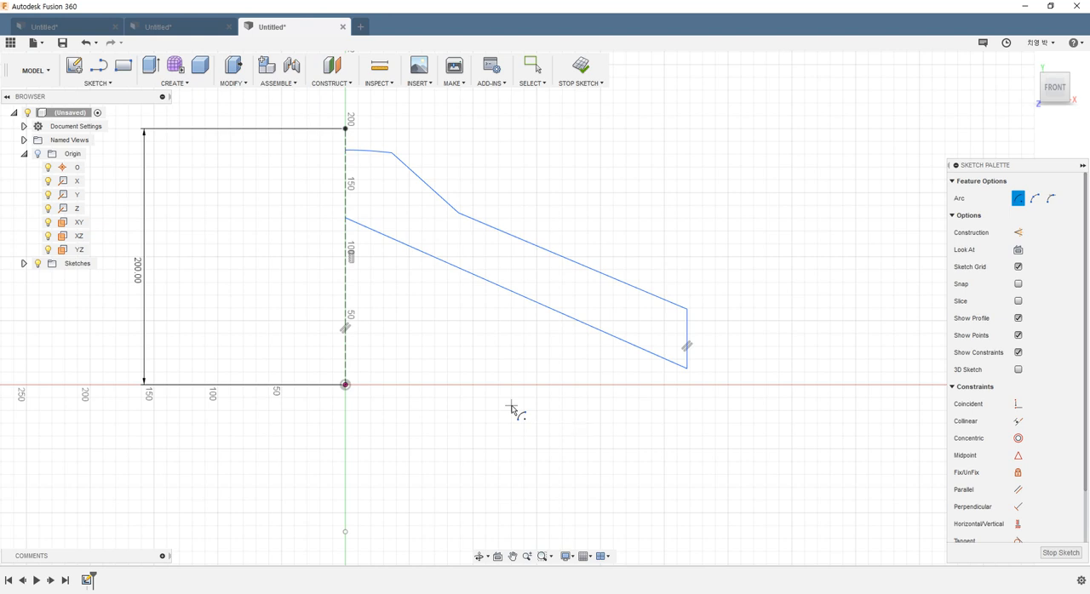
key("Escape")
Step: Dimension the height of the top arc's end on the construction line as 180 mm above the origin
scroll(513, 416, "down", 4)
scroll(527, 341, "up", 3)
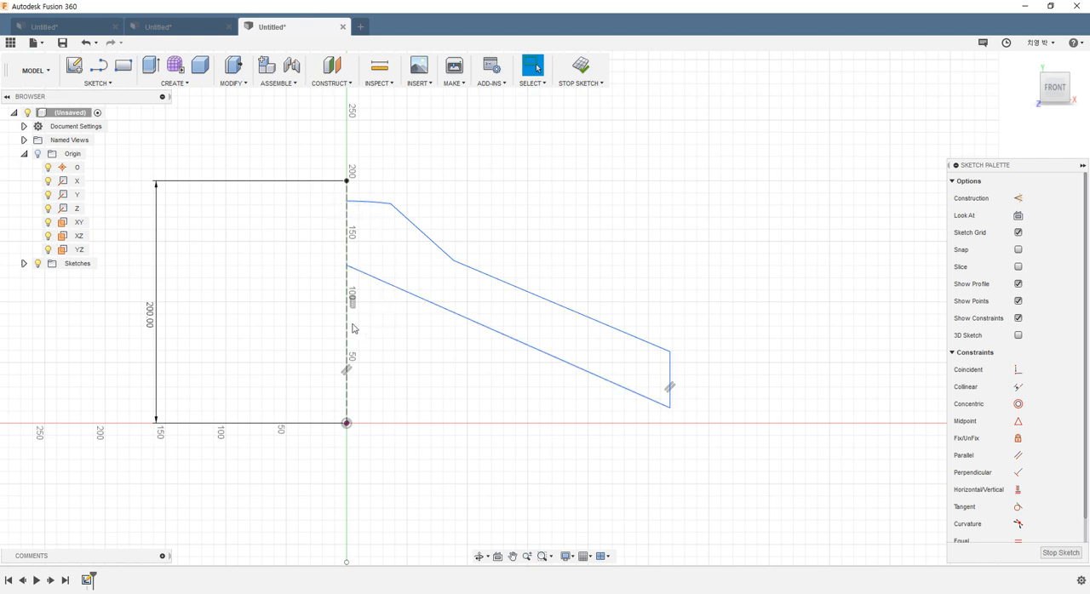
left_click(348, 424)
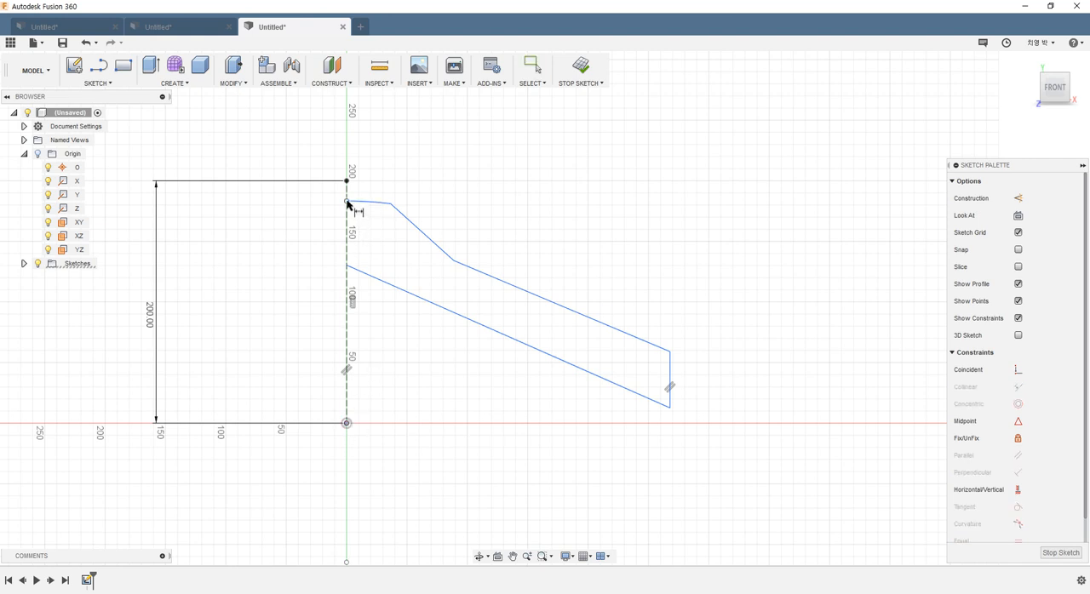
left_click(348, 202)
left_click(252, 303)
type("180")
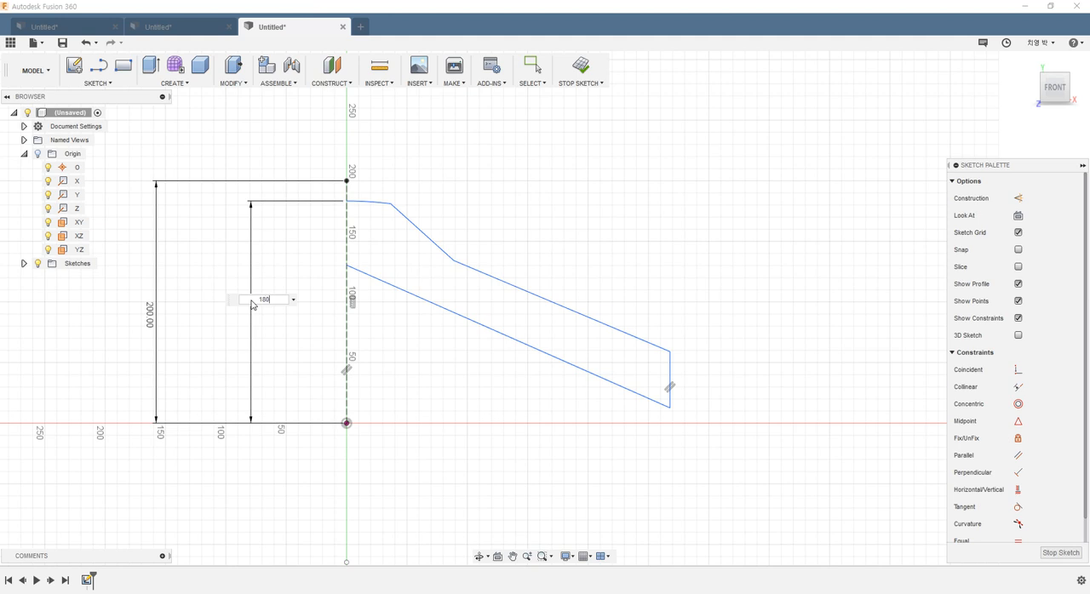
key("Return")
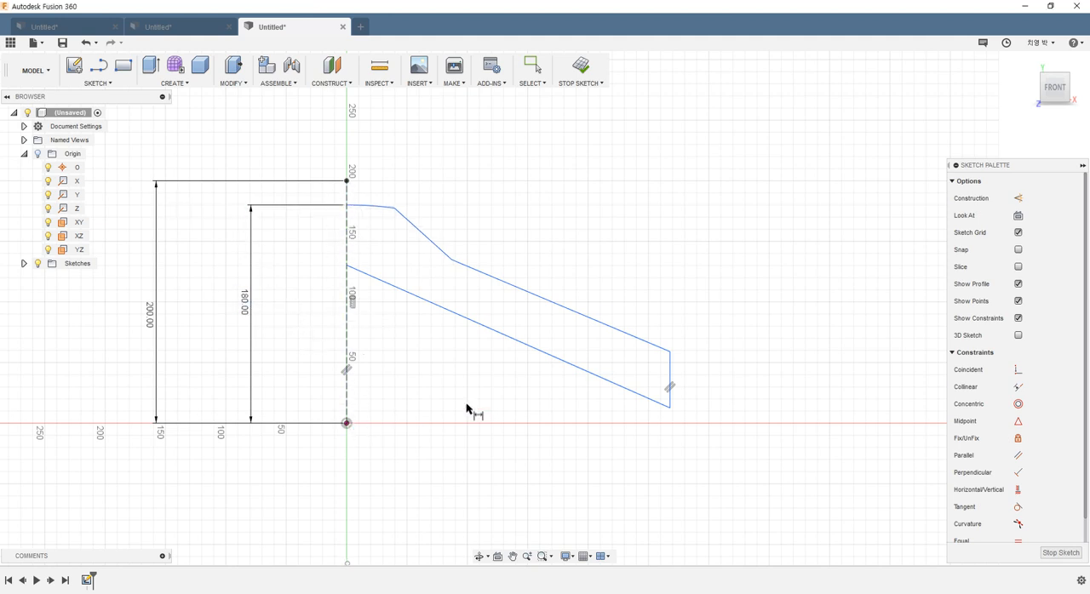
Step: Dimension the horizontal distance from the origin to the profile's vertical end line as 200 mm
left_click(347, 424)
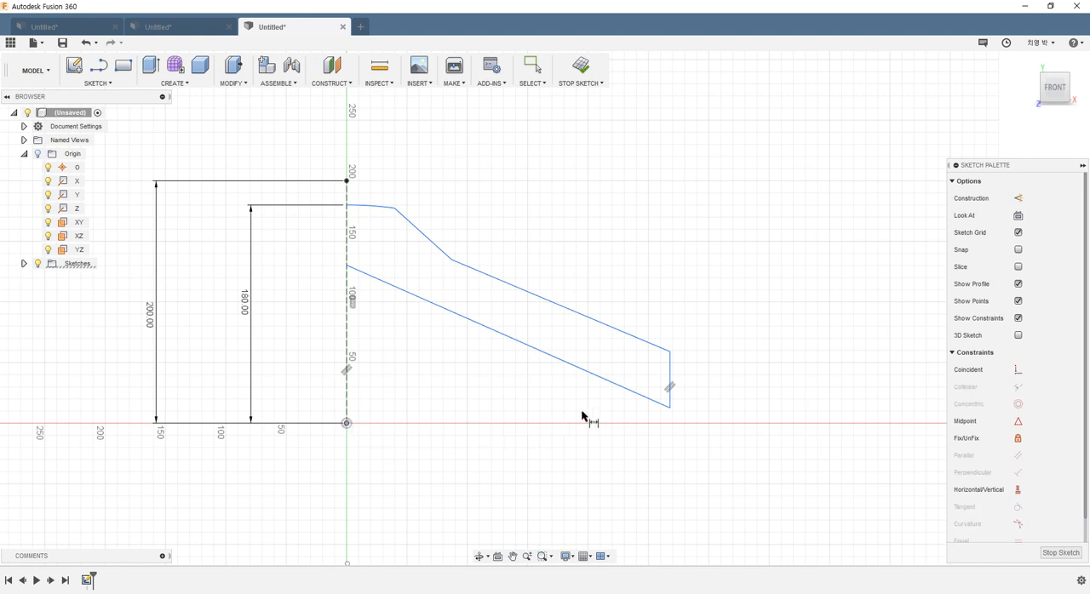
left_click(670, 380)
left_click(505, 477)
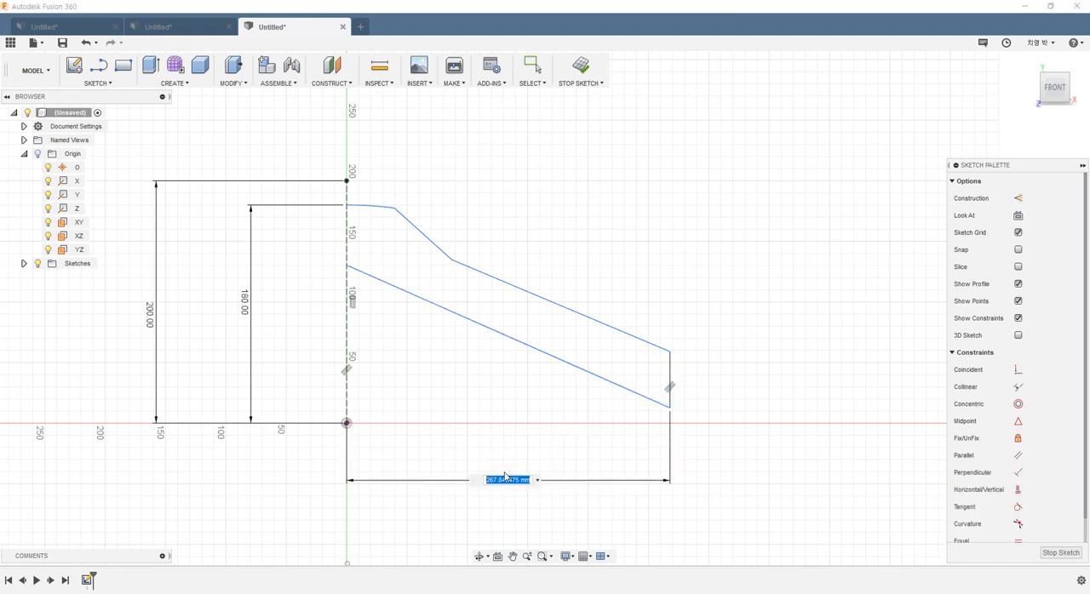
type("200")
key("Return")
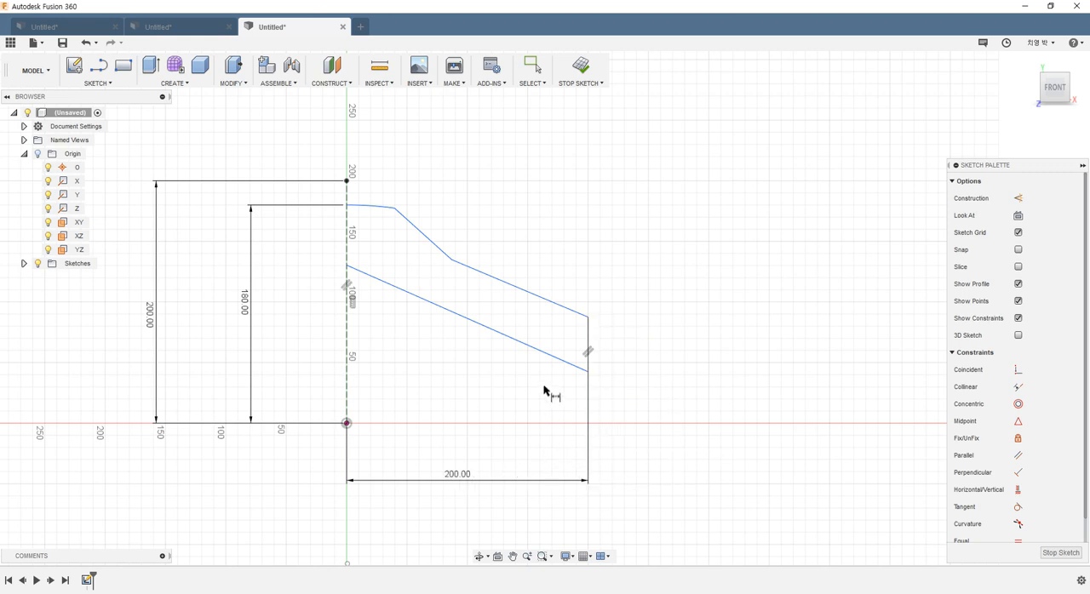
Step: Dimension the lower corner of the vertical end line as 5 mm above the origin
left_click(347, 424)
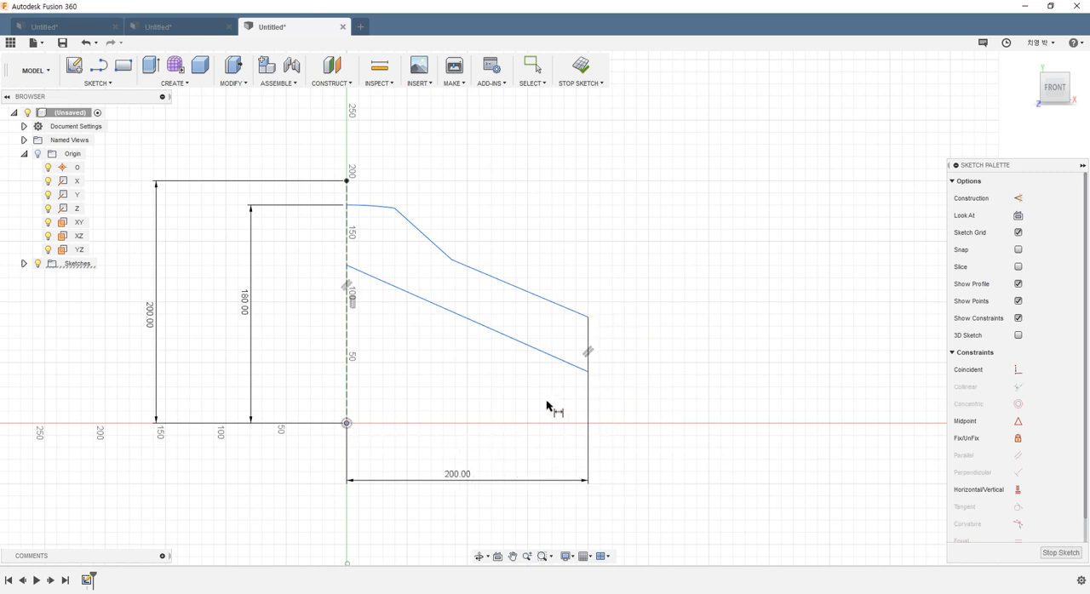
left_click(587, 372)
left_click(654, 410)
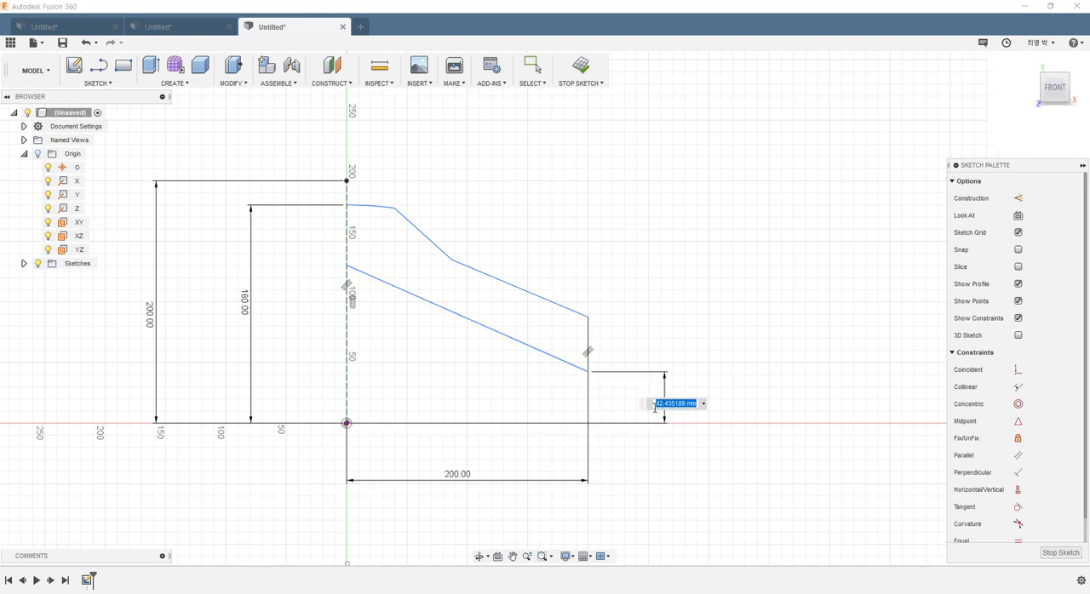
type("0")
key("Return")
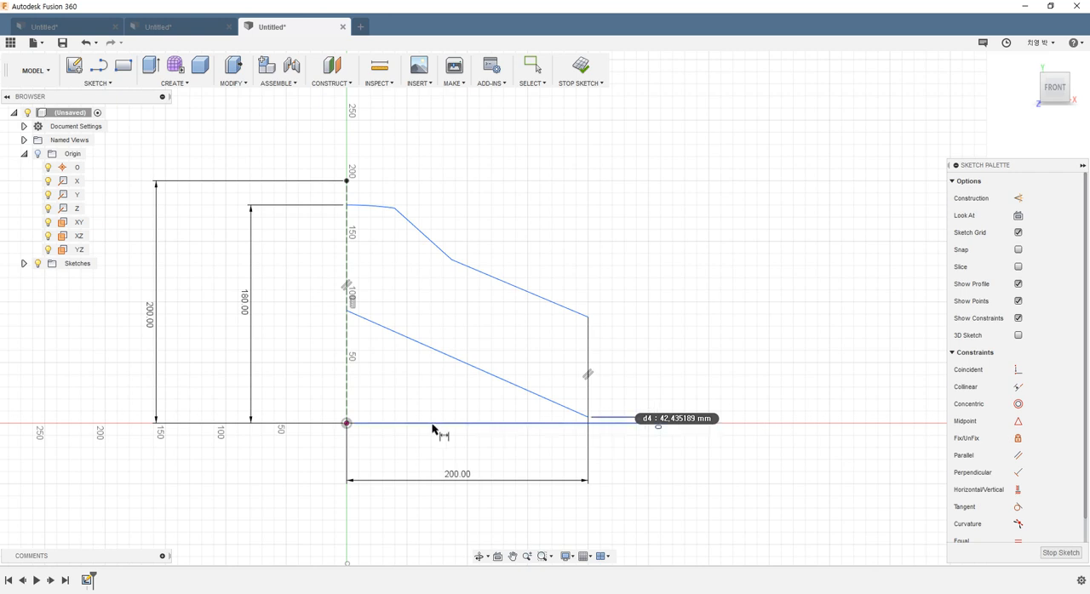
Step: Dimension the upper corner of the vertical end line as 40 mm above the origin
left_click(347, 423)
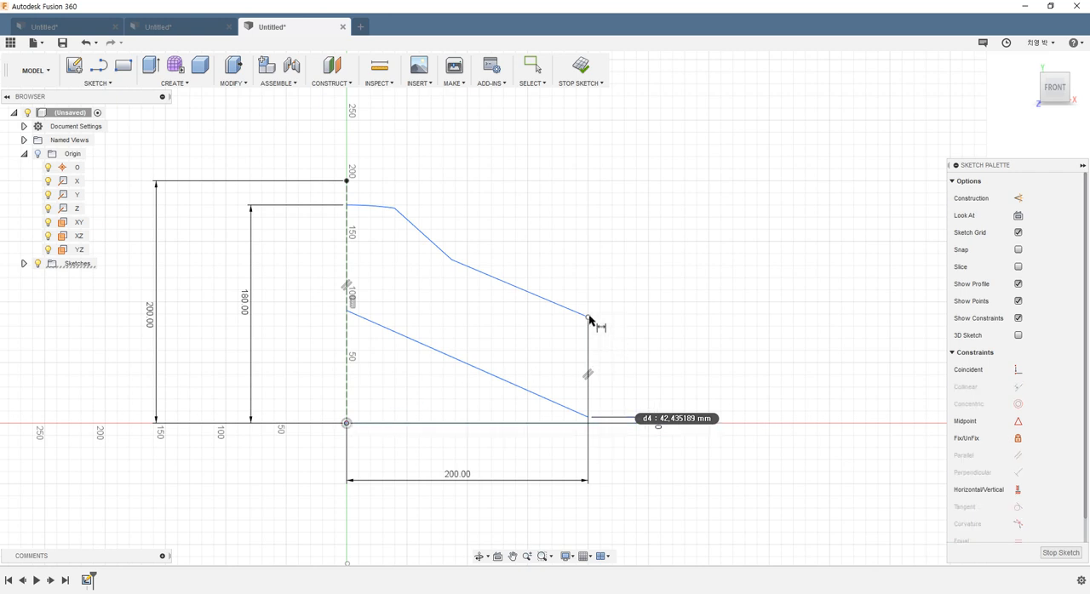
left_click(588, 316)
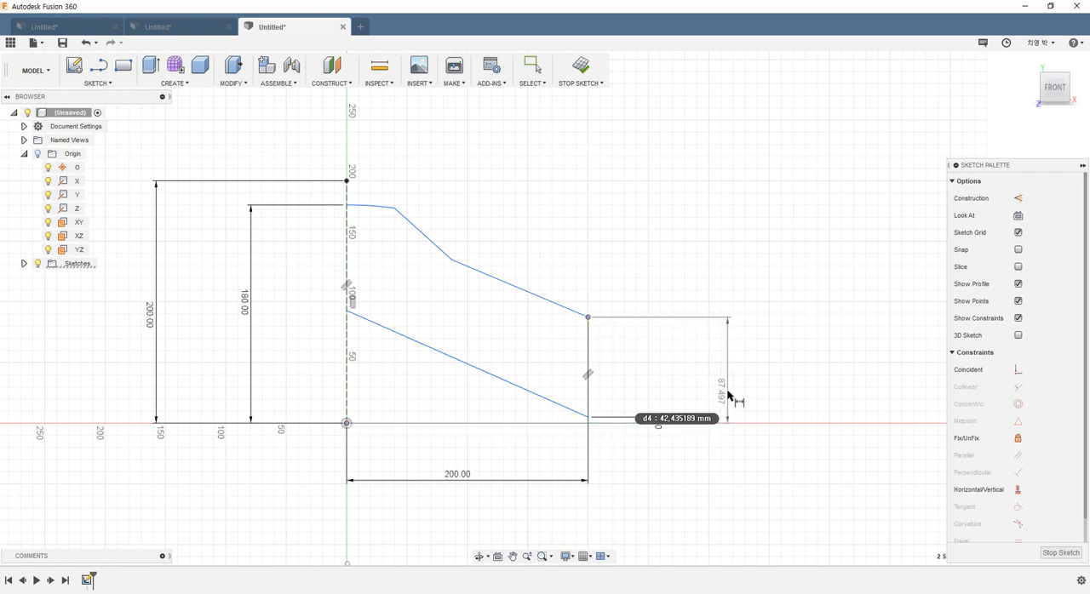
left_click(728, 395)
type("40")
key("Return")
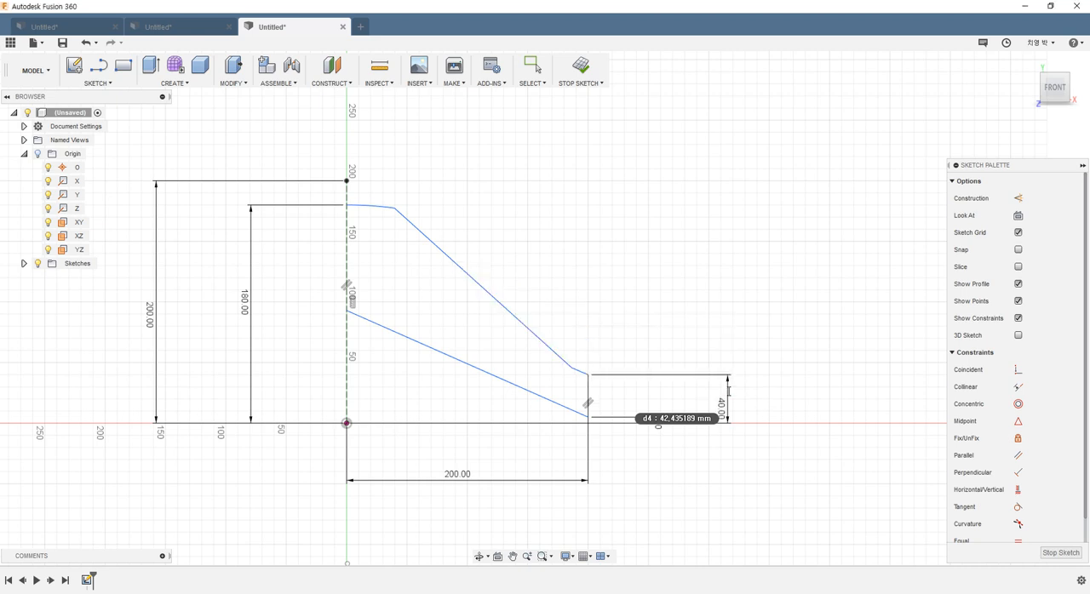
key("Escape")
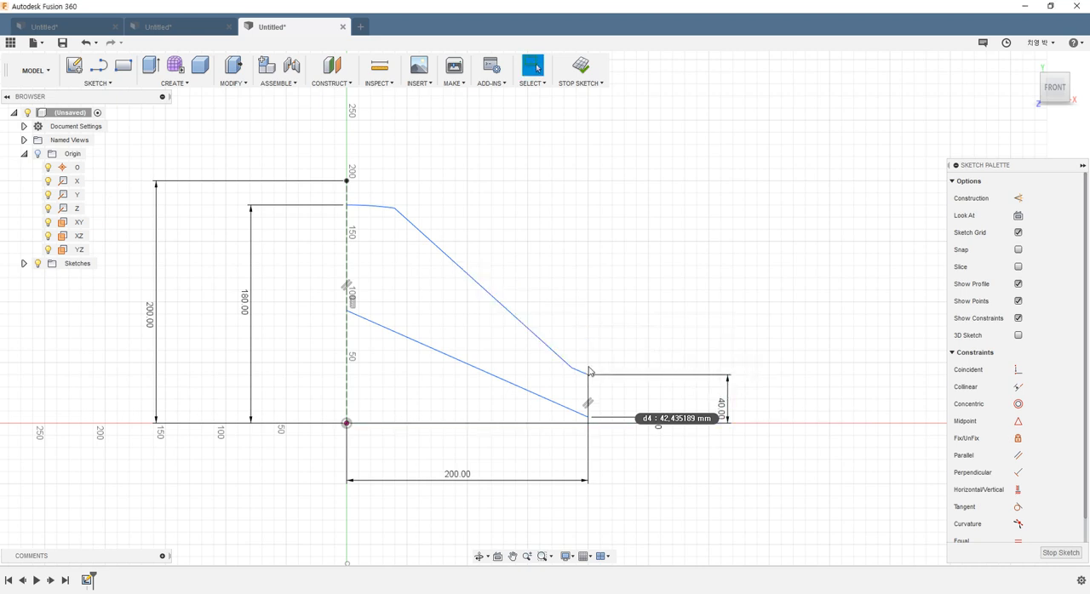
Step: Move the shoulder's lower corner back up toward the axis and raise the lower edge's axis end to about 120 mm above the origin
left_click_drag(573, 371, 423, 259)
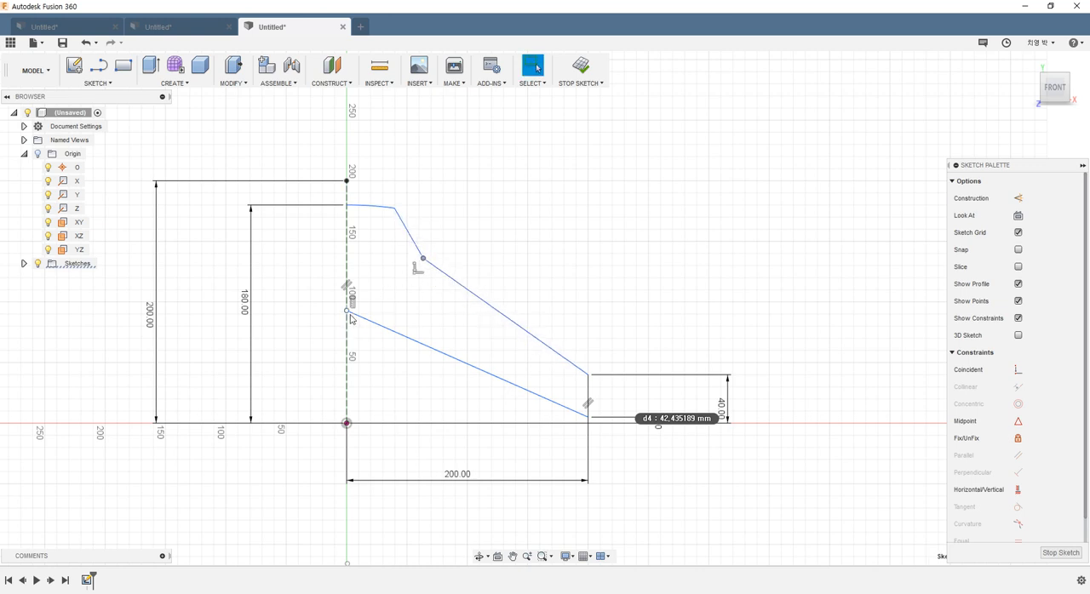
left_click_drag(349, 317, 347, 279)
Step: Check the arm angles in the hanger reference drawing and dimension the angle between the lower edge and the vertical end line as 60°
key("alt+Tab")
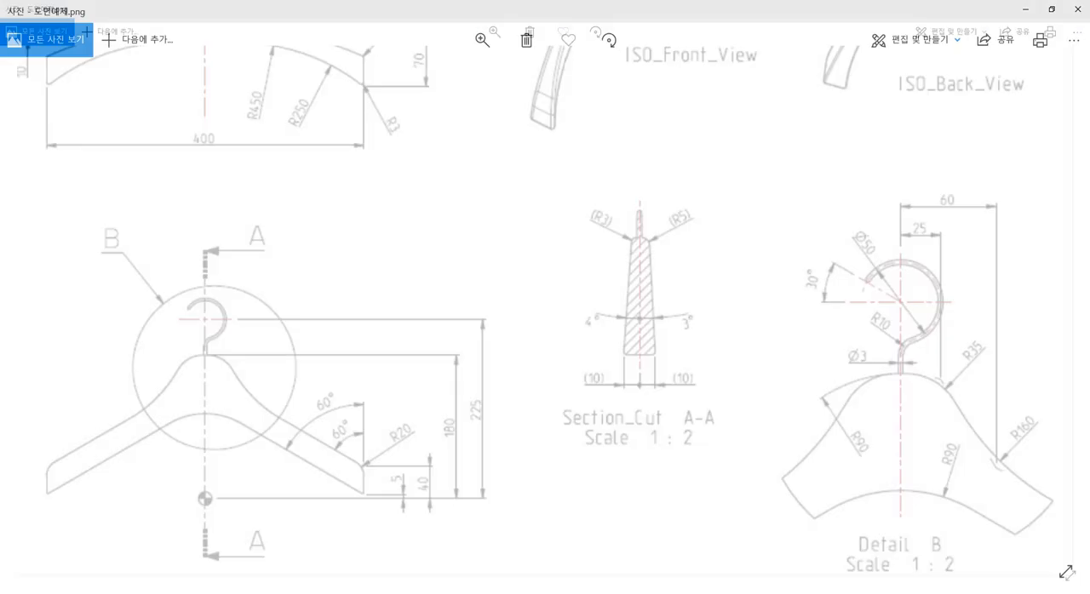
scroll(552, 417, "down", 4)
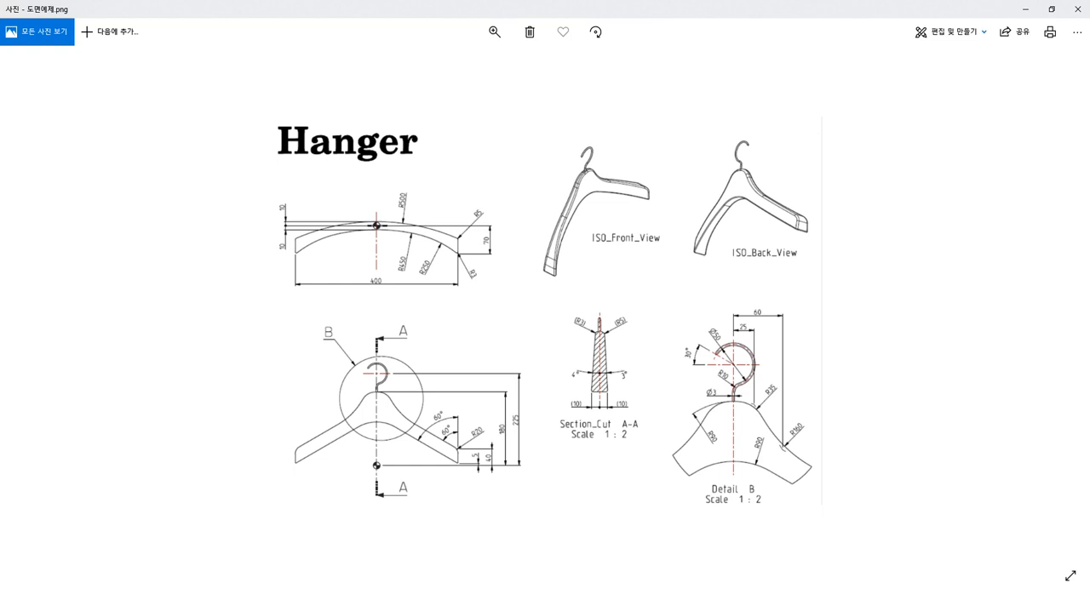
key("alt+Tab")
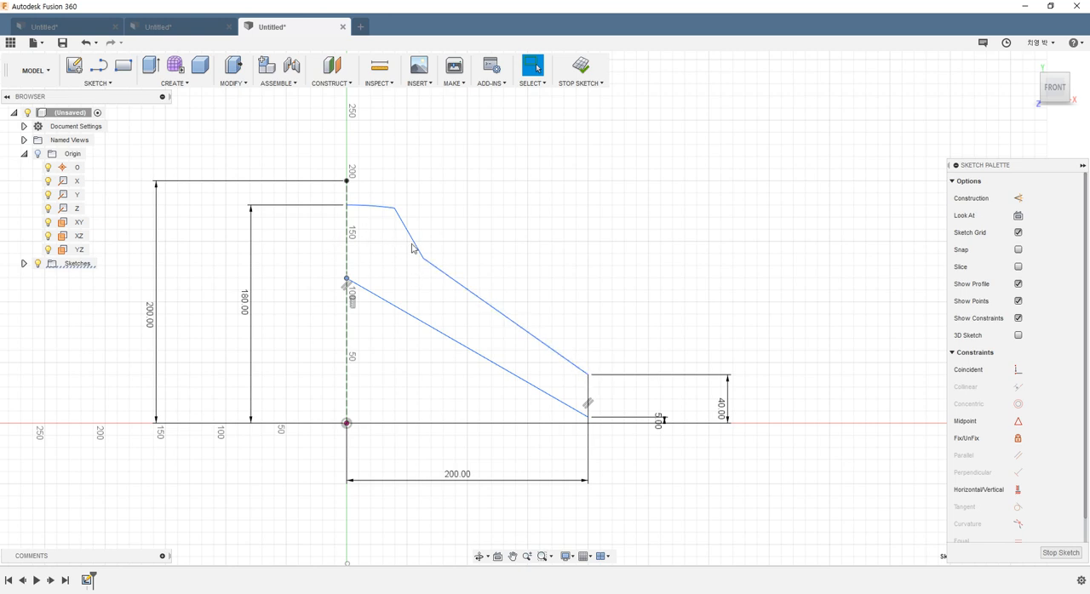
key("d")
left_click(529, 380)
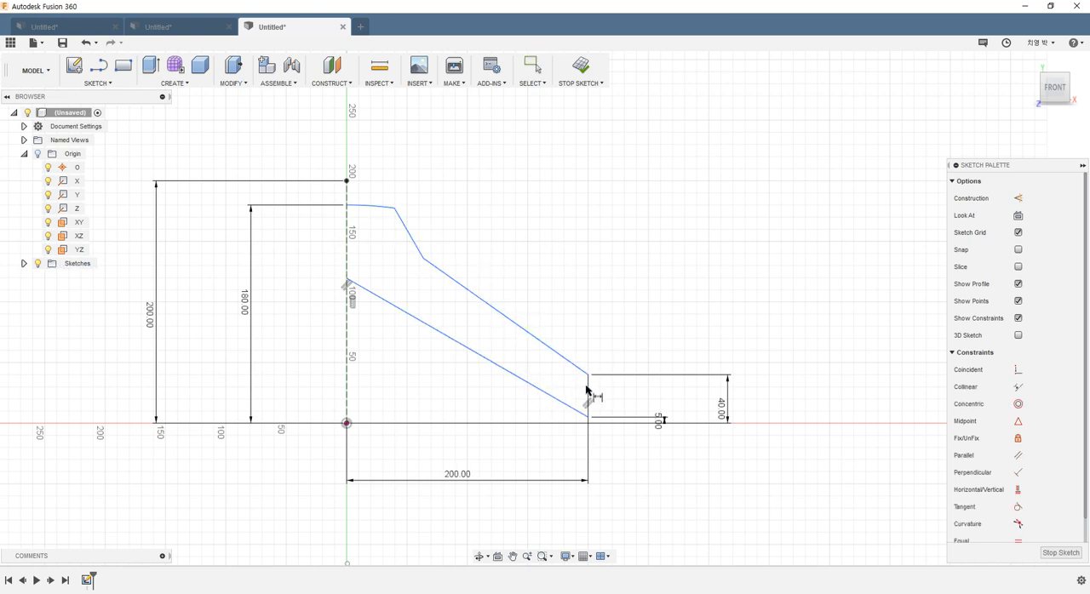
left_click(587, 394)
left_click(550, 394)
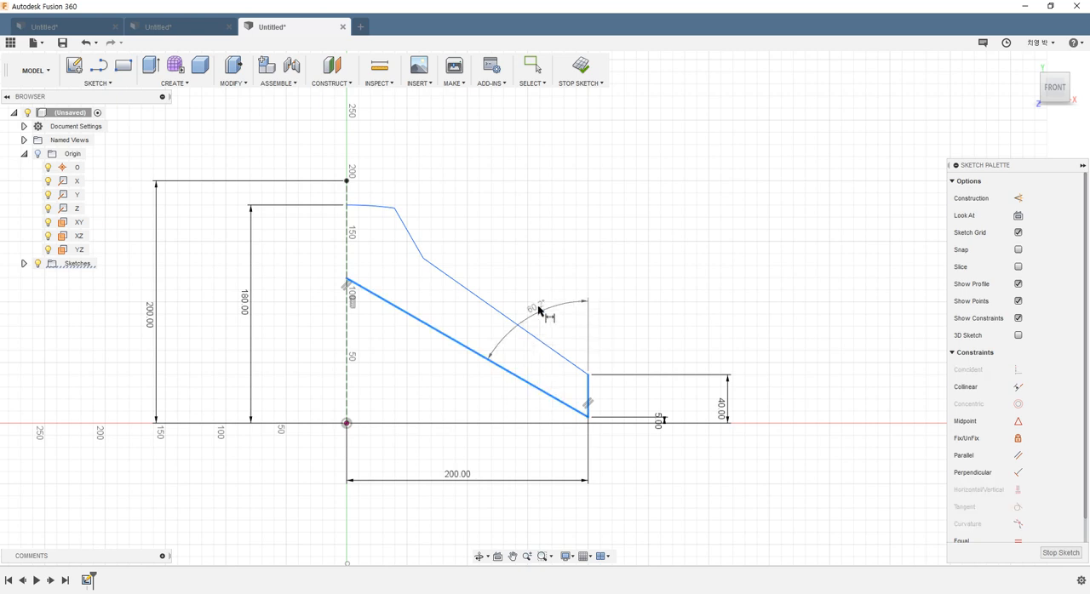
left_click(532, 294)
key("Return")
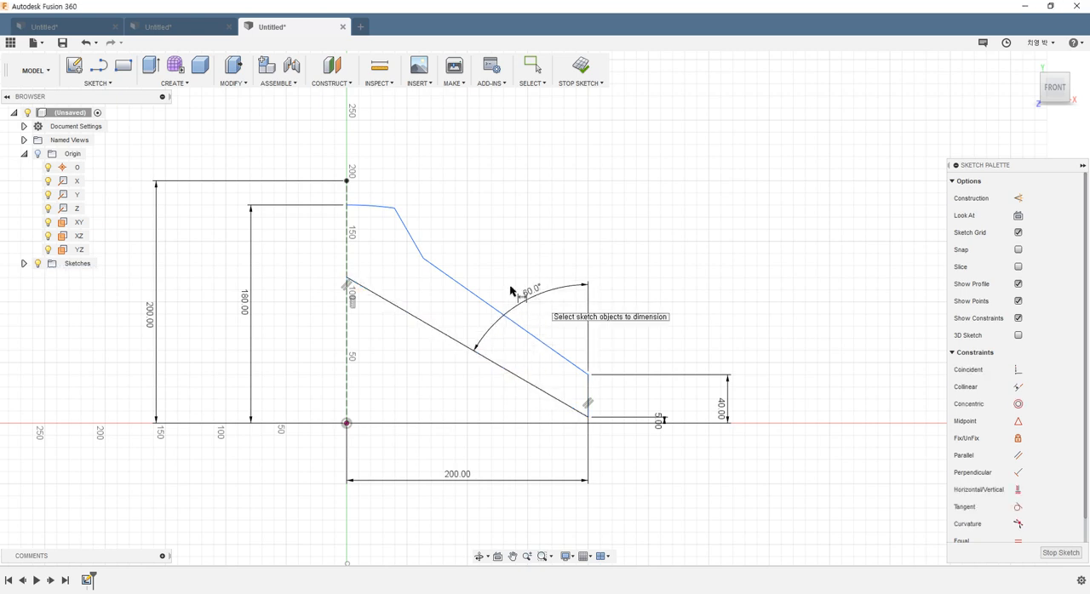
Step: Set the angle between the upper sloping edge and the vertical end line to 60°
left_click(588, 395)
left_click(562, 357)
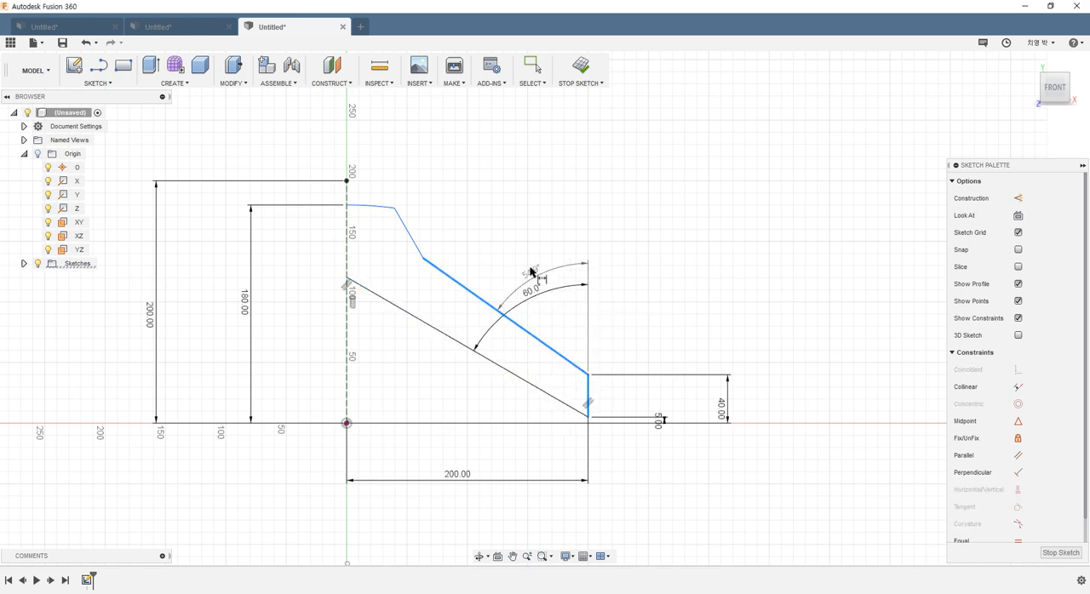
left_click(537, 260)
type("60")
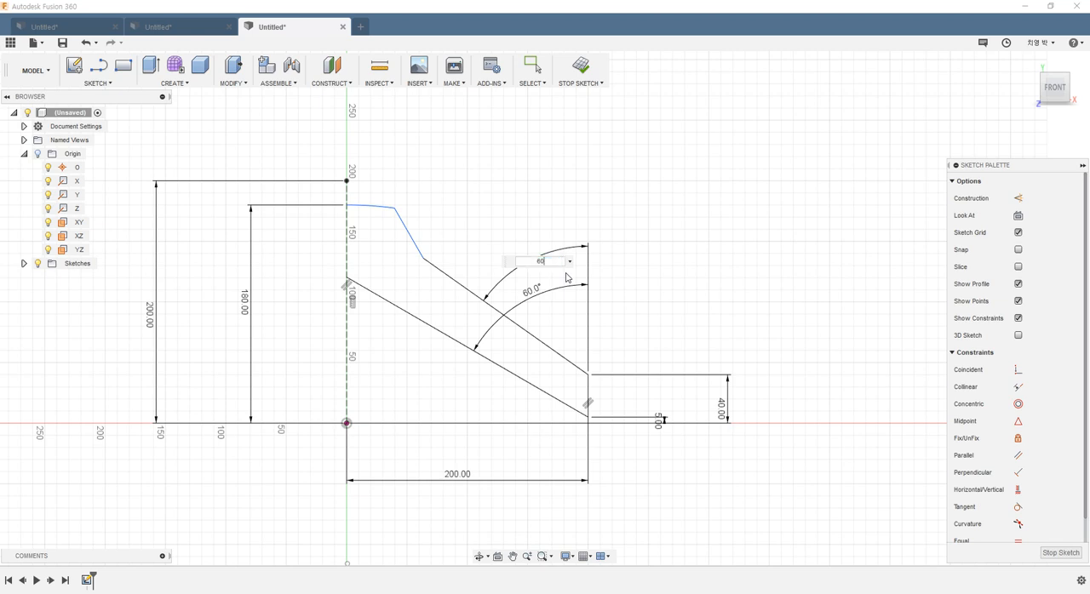
key("Return")
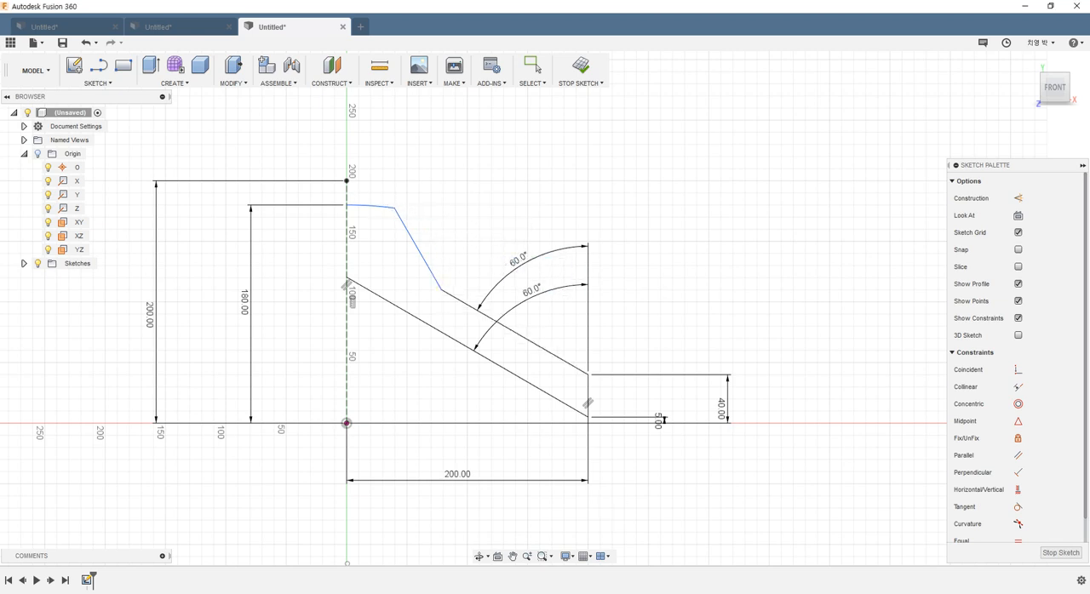
Step: Consult the hanger reference drawing and dimension the top arc's outer end 25 mm horizontally from the origin
key("alt+Tab")
scroll(763, 425, "up", 4, "ctrl")
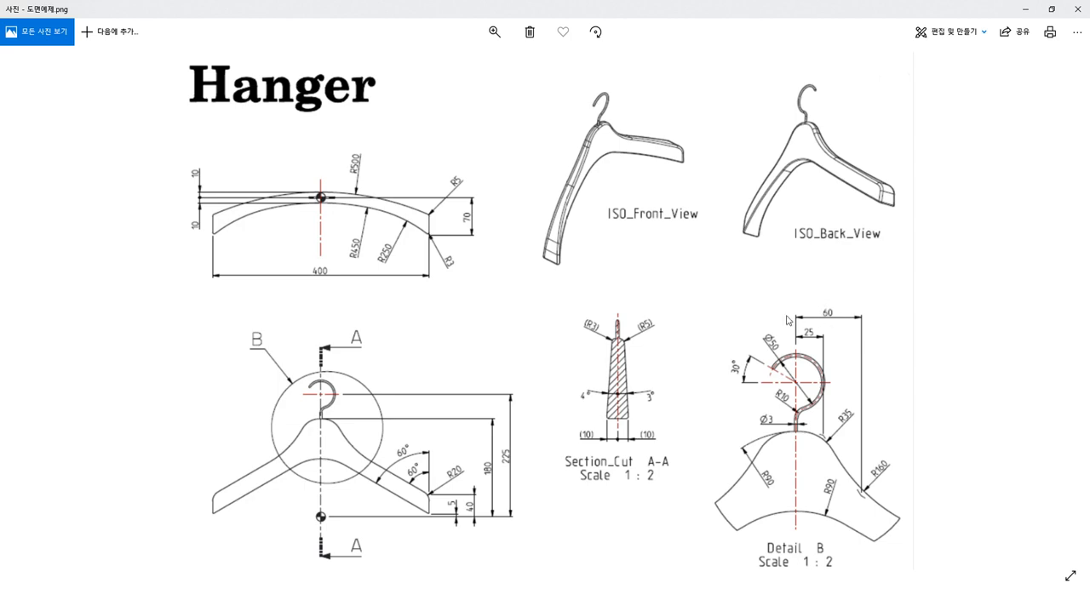
left_click(1026, 11)
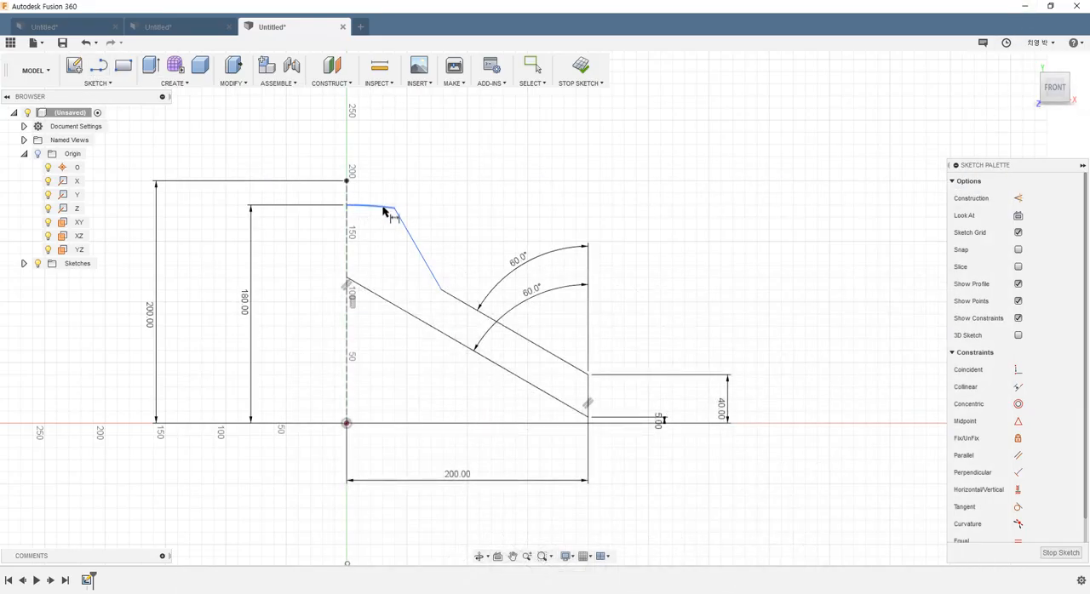
left_click(347, 424)
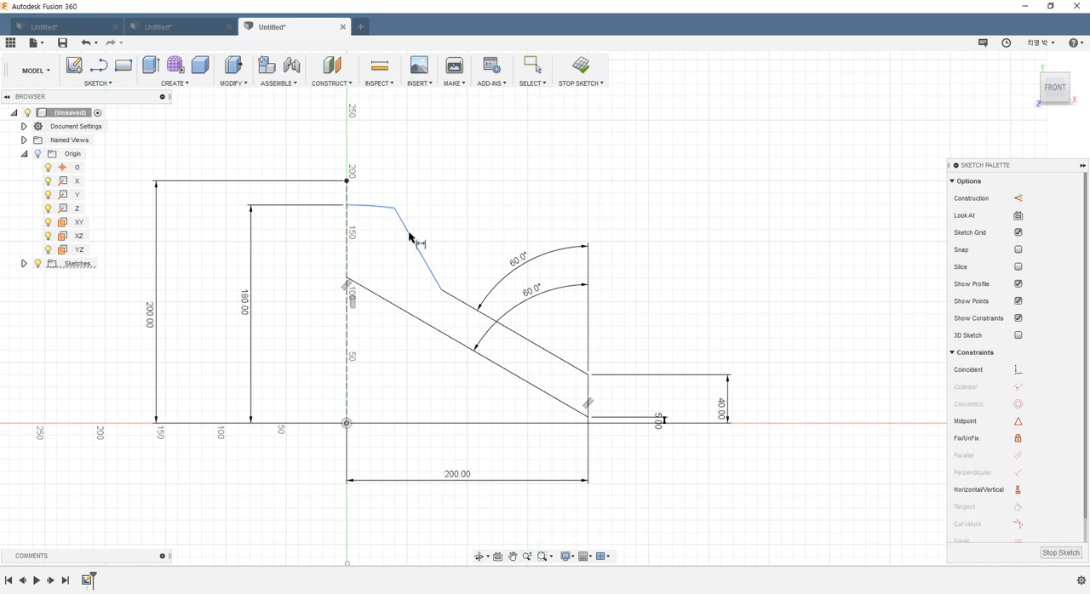
left_click(394, 207)
left_click(370, 151)
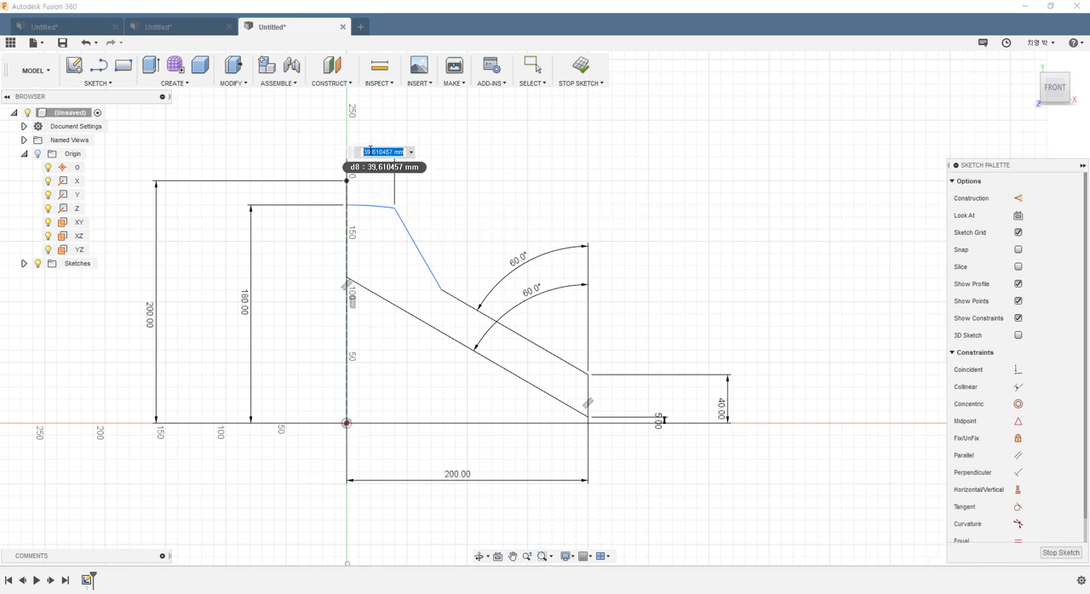
type("25")
key("Return")
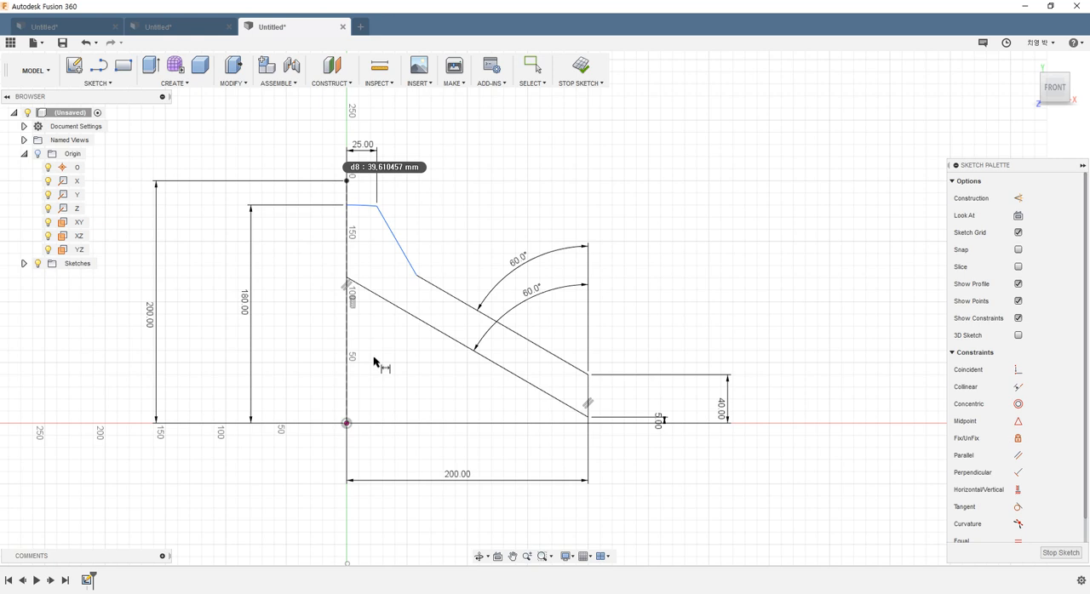
Step: Dimension the corner between the shoulder line and the upper sloping edge 60 mm horizontally from the origin
left_click(346, 424)
left_click(417, 276)
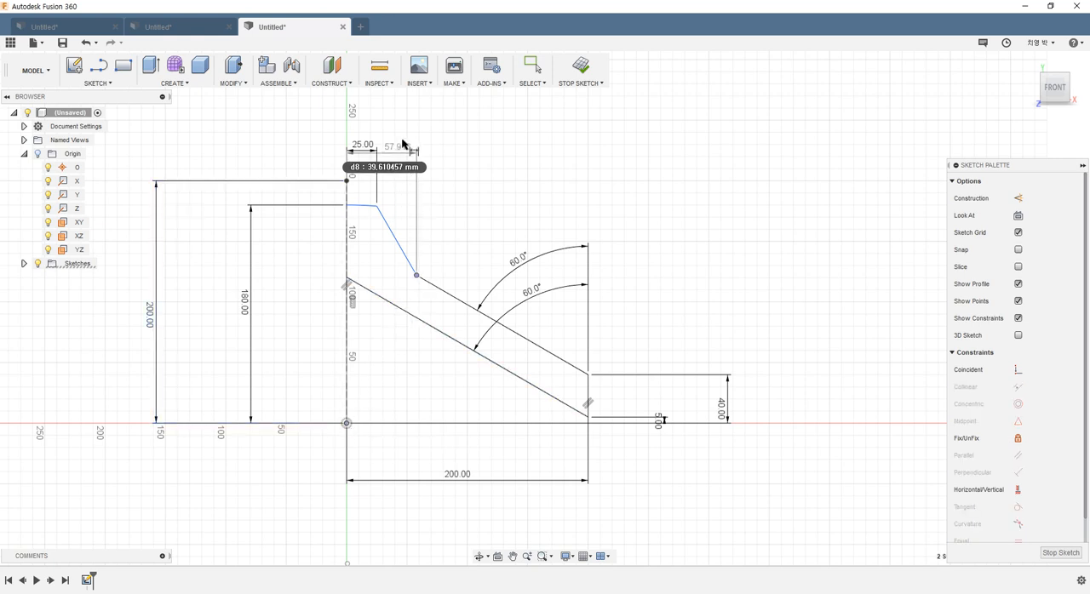
left_click(401, 139)
type("60")
key("Return")
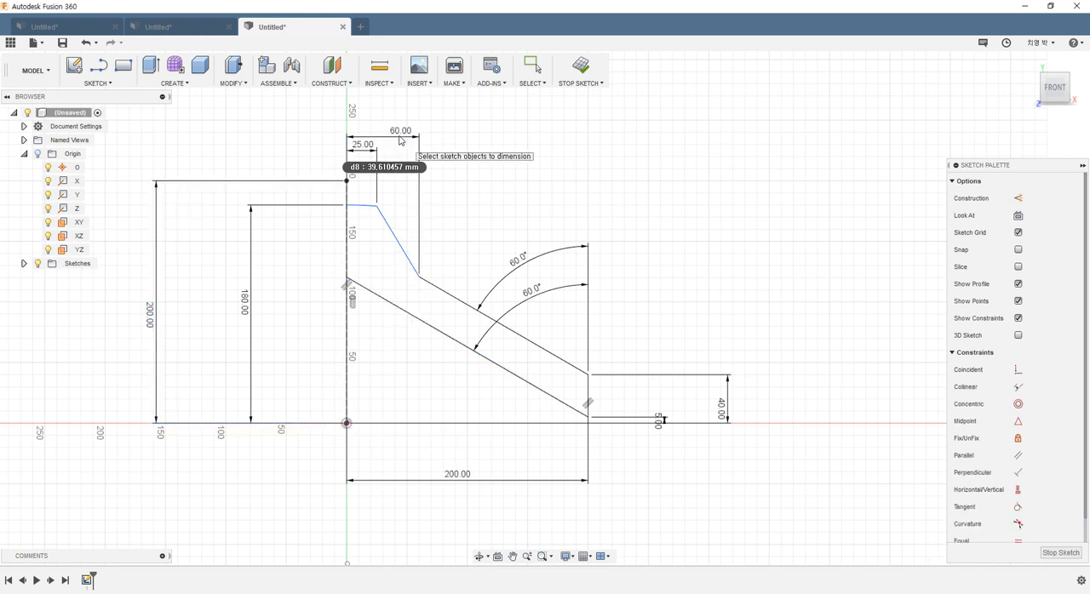
key("Escape")
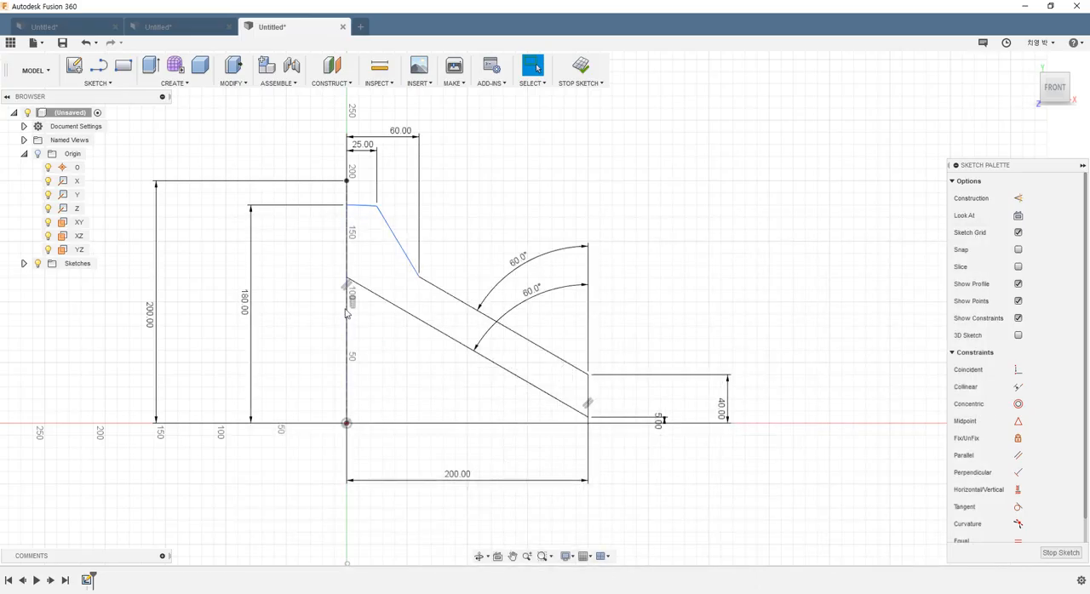
Step: Dimension the top arc's radius as 90 mm and pull its junction with the shoulder line downward
left_click(365, 204)
left_click(396, 177)
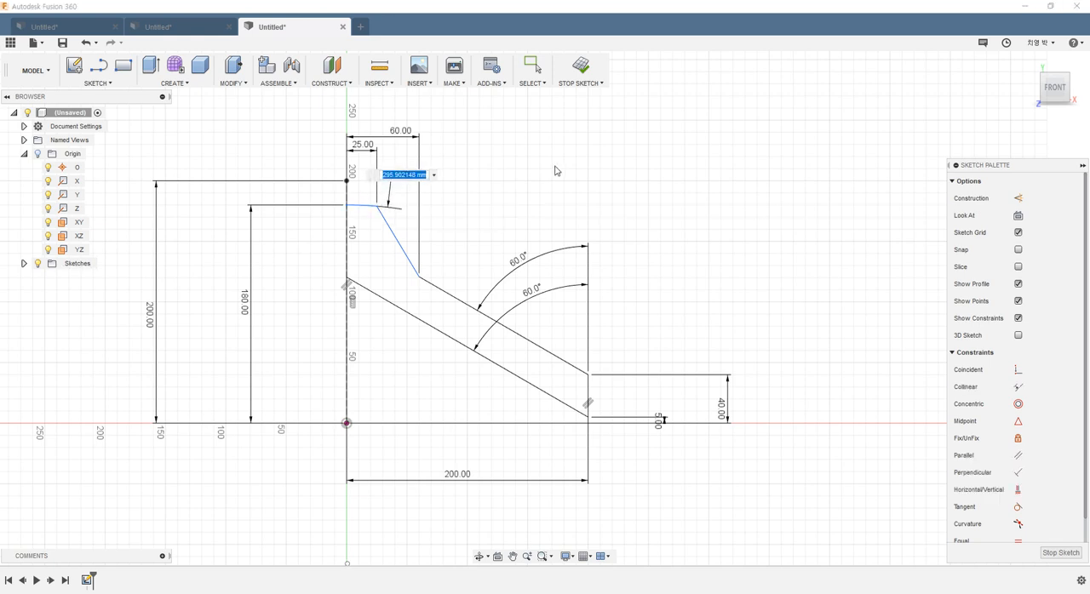
type("90")
key("Return")
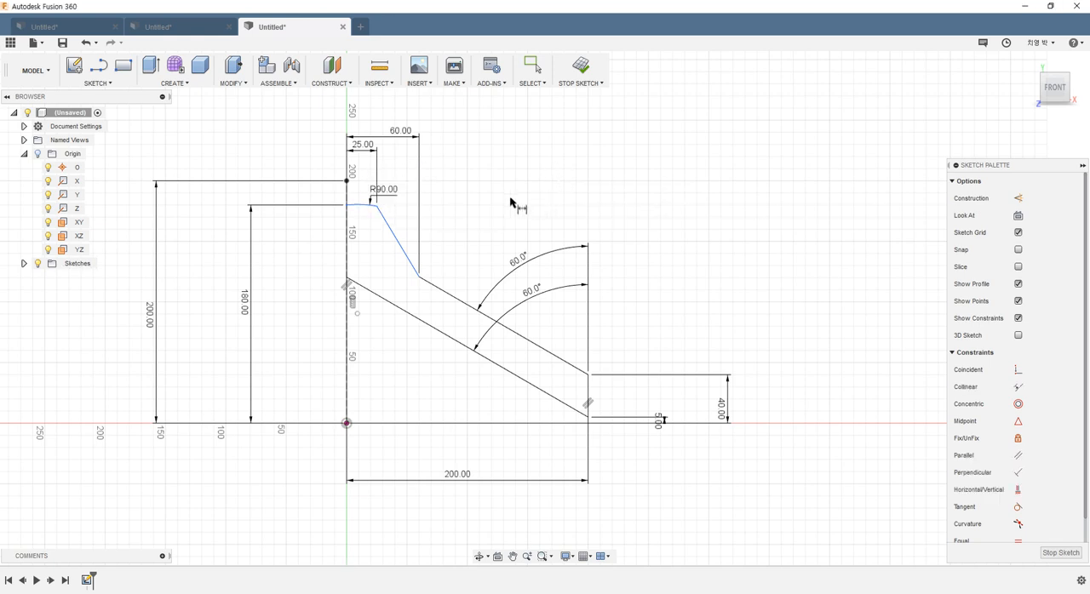
key("Escape")
left_click_drag(488, 243, 479, 224)
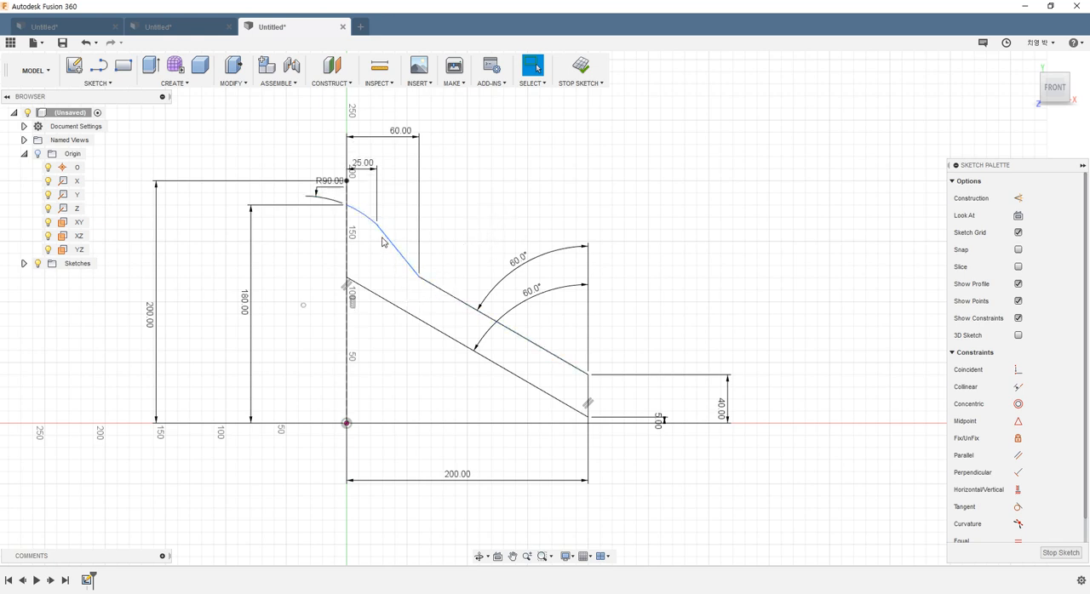
Step: Constrain the top arc's center point coincident with the vertical centerline
left_click_drag(378, 227, 378, 212)
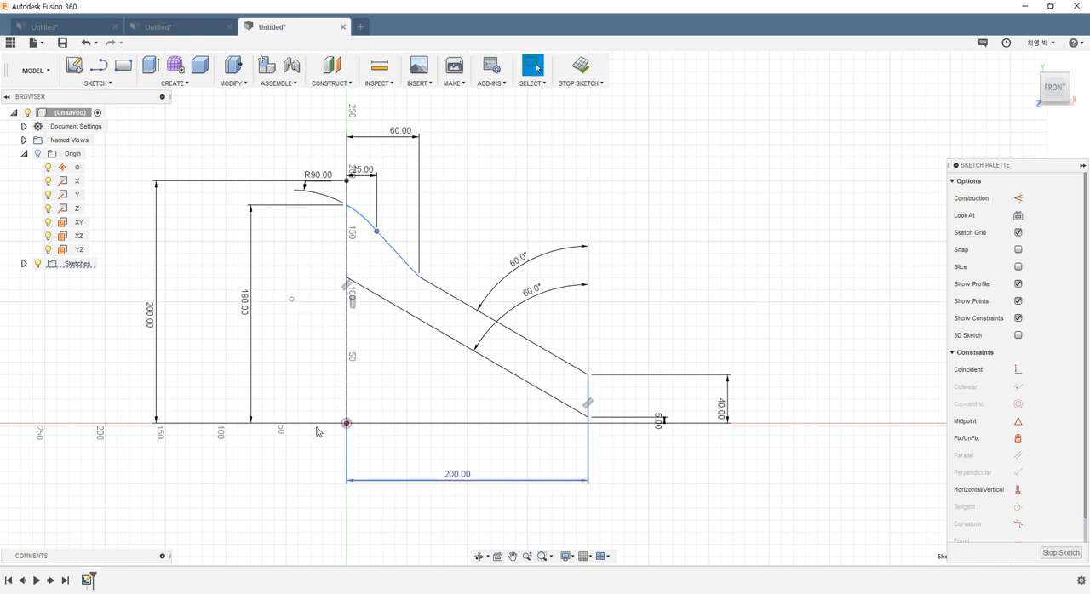
left_click(730, 339)
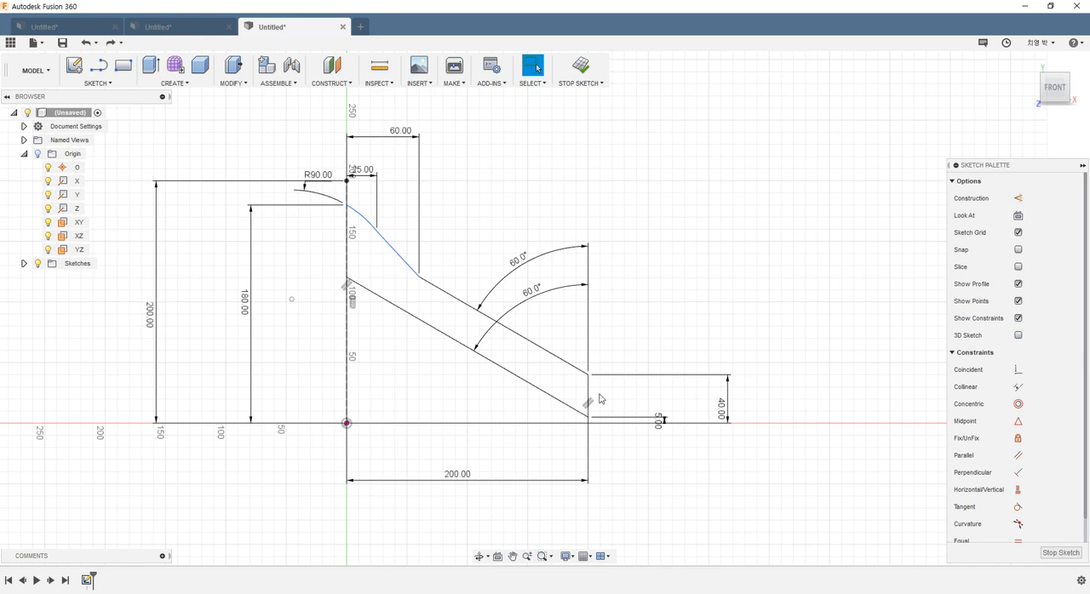
left_click(364, 218)
left_click(1017, 371)
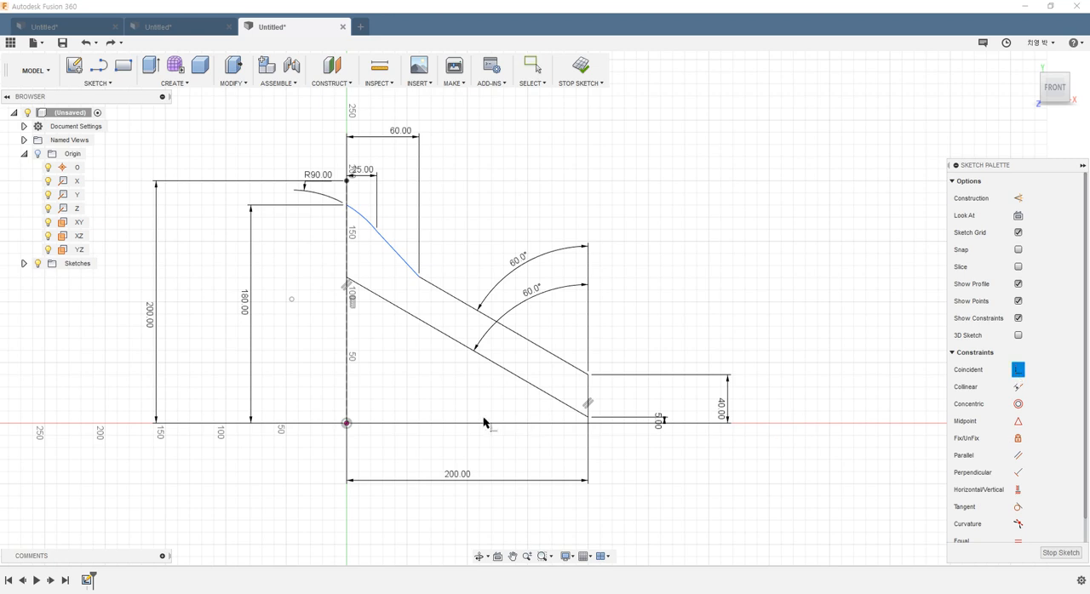
left_click(292, 300)
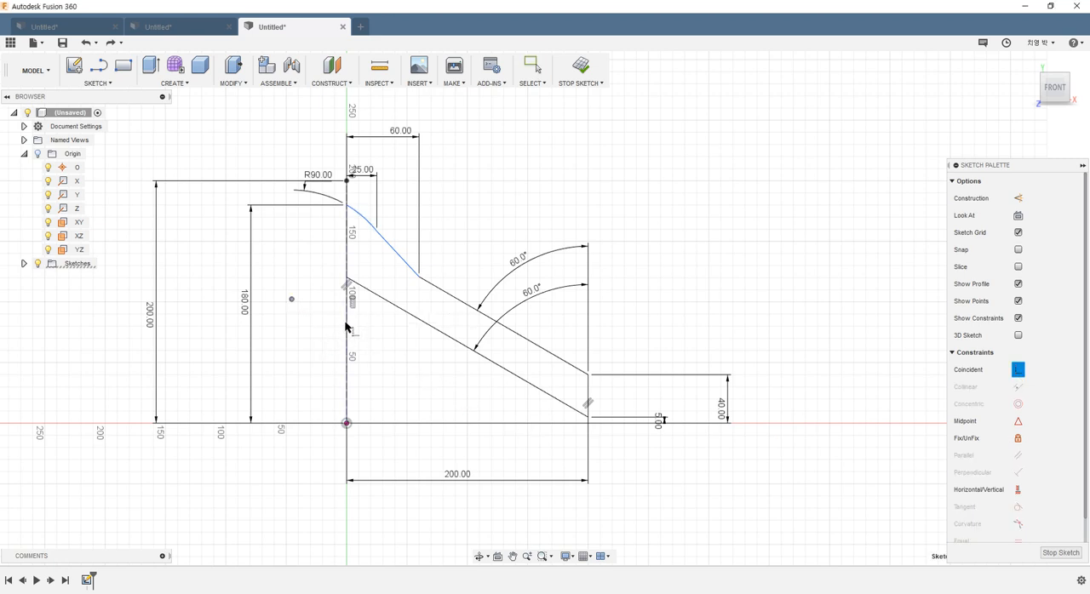
left_click(346, 326)
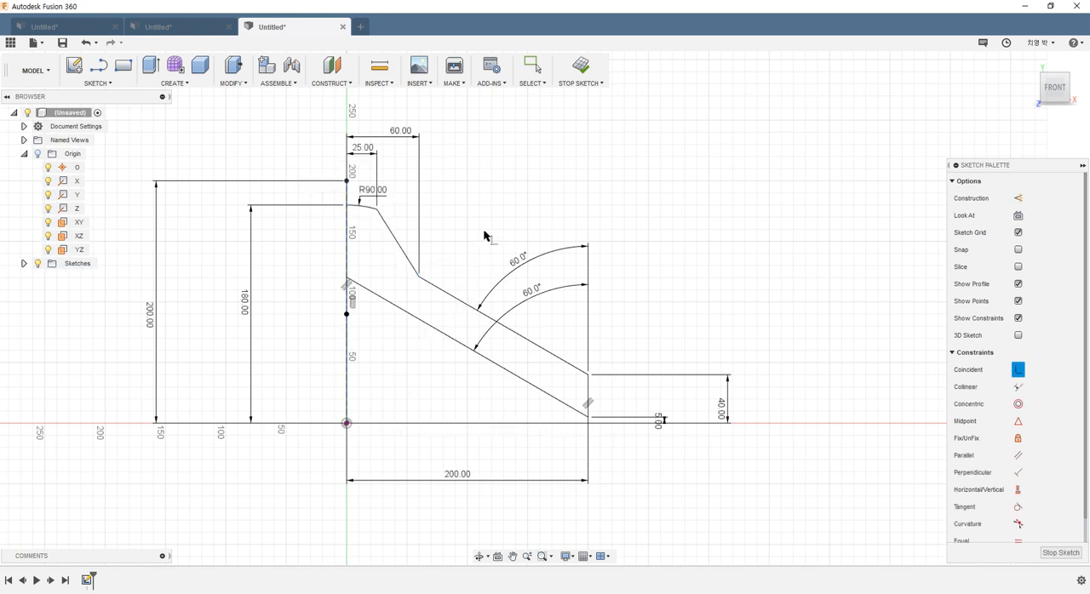
key("Escape")
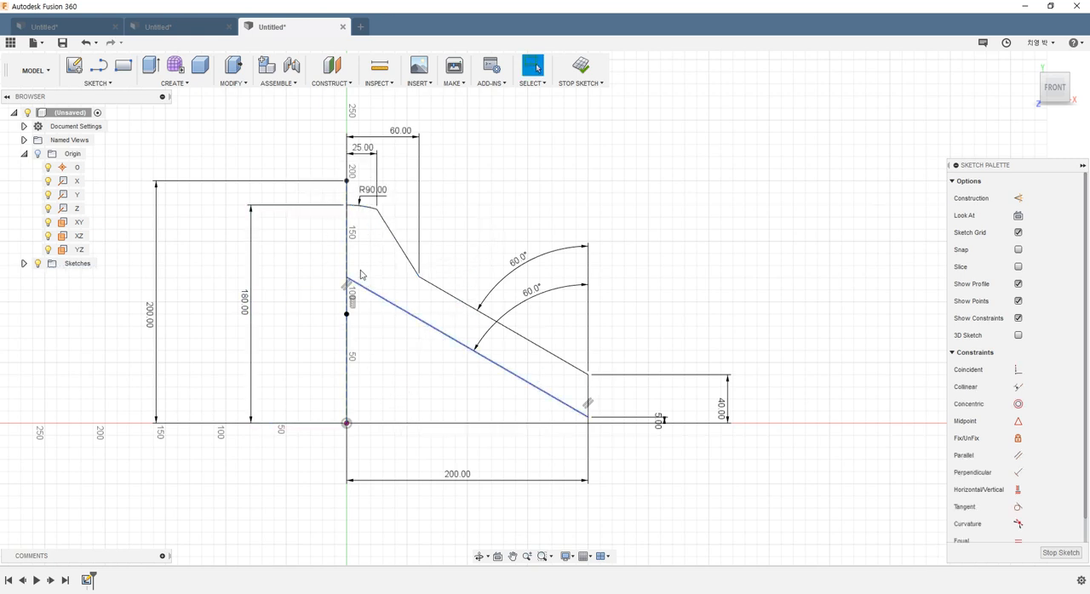
Step: Mirror the arc and four lines of the half profile across the vertical centerline and finish the sketch
scroll(458, 320, "down", 2)
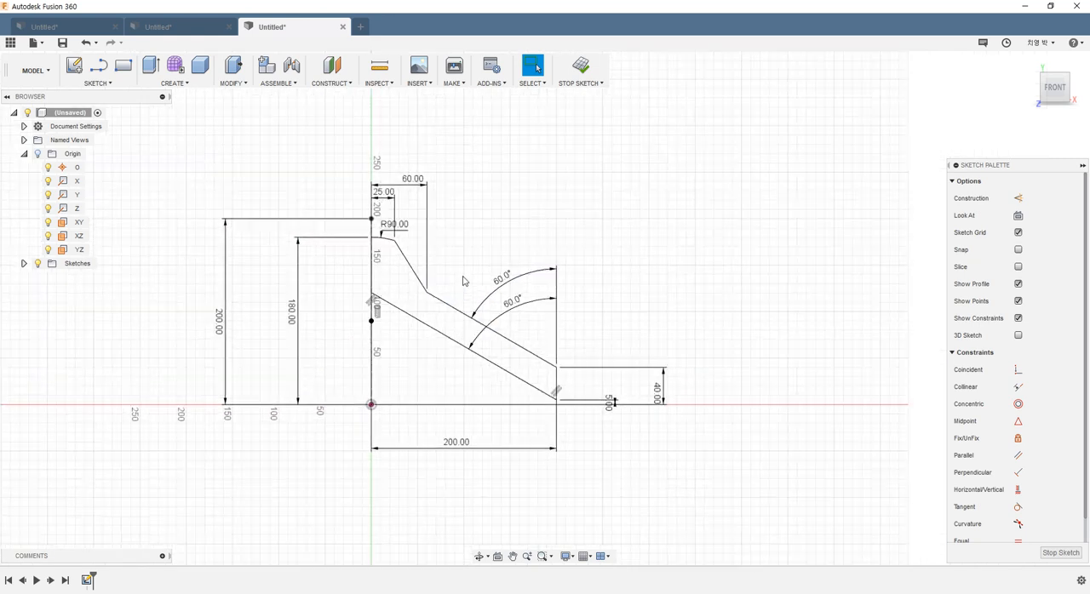
left_click(99, 83)
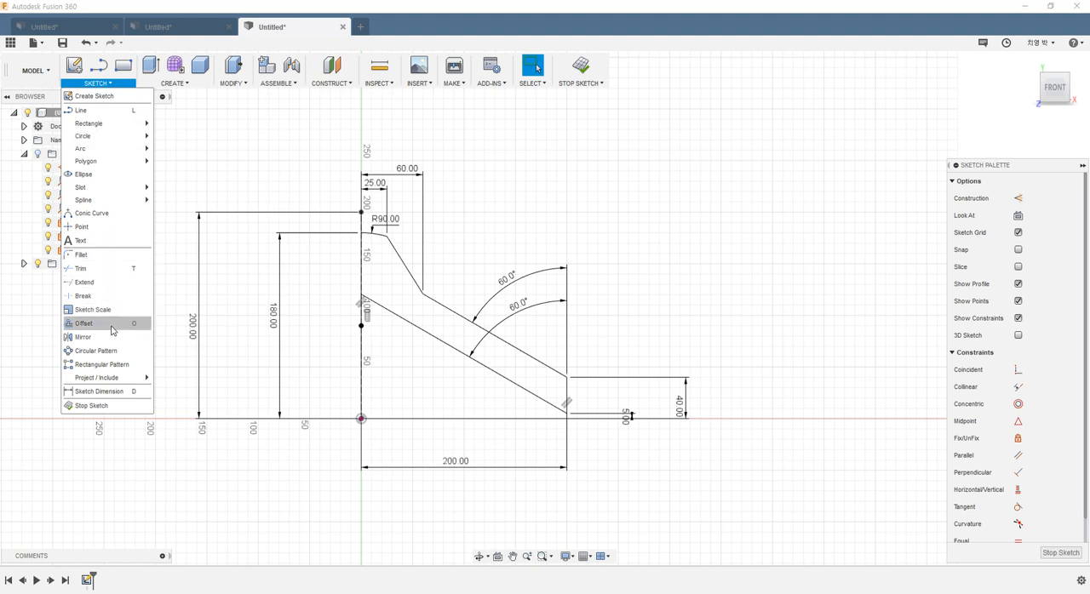
left_click(82, 337)
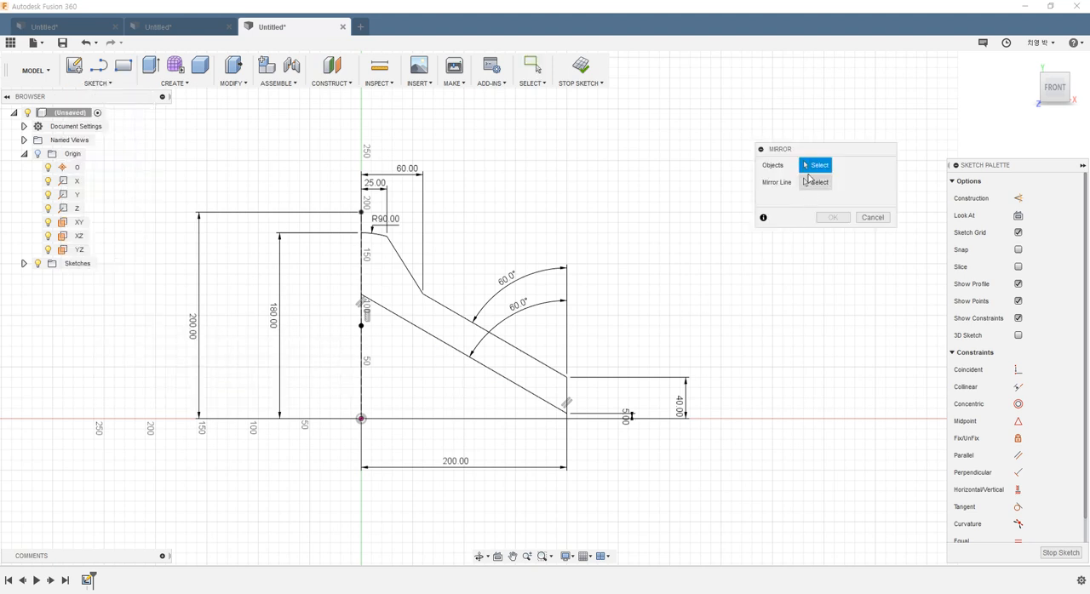
left_click(377, 234)
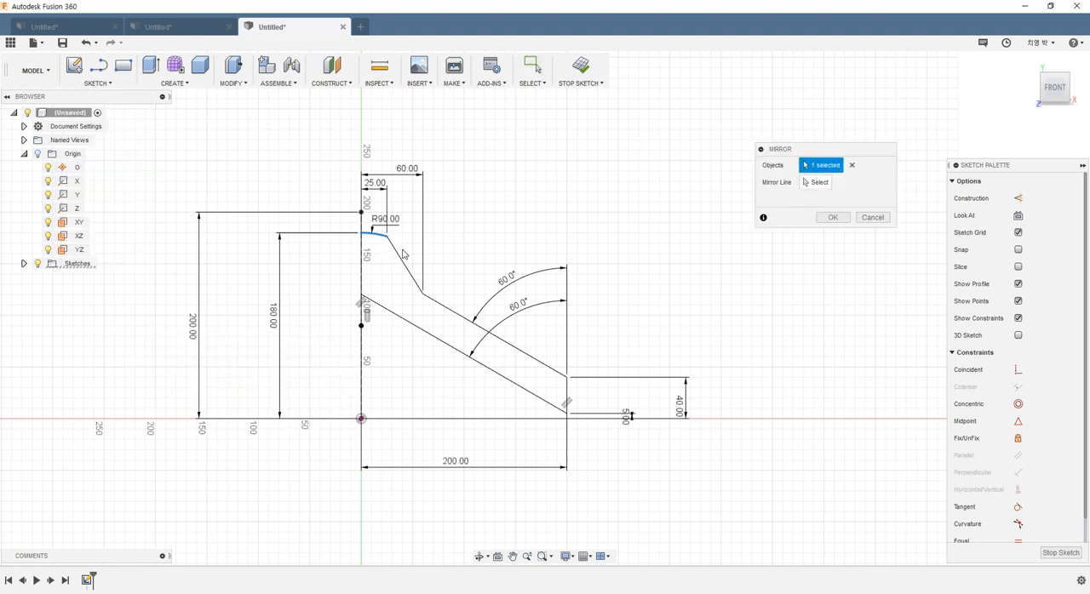
left_click(400, 257)
left_click(482, 325)
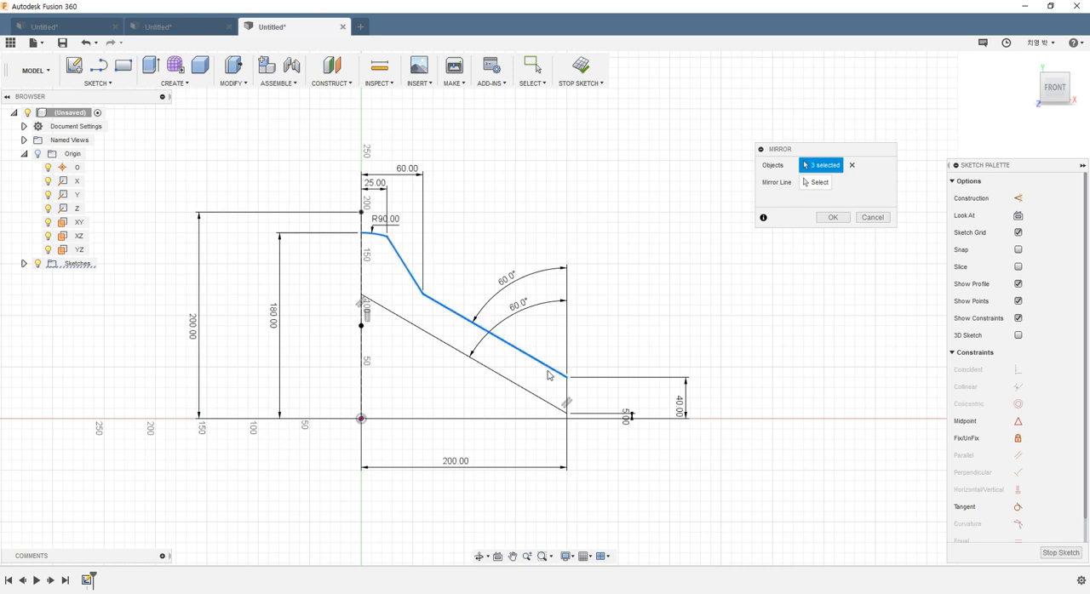
left_click(567, 397)
left_click(516, 384)
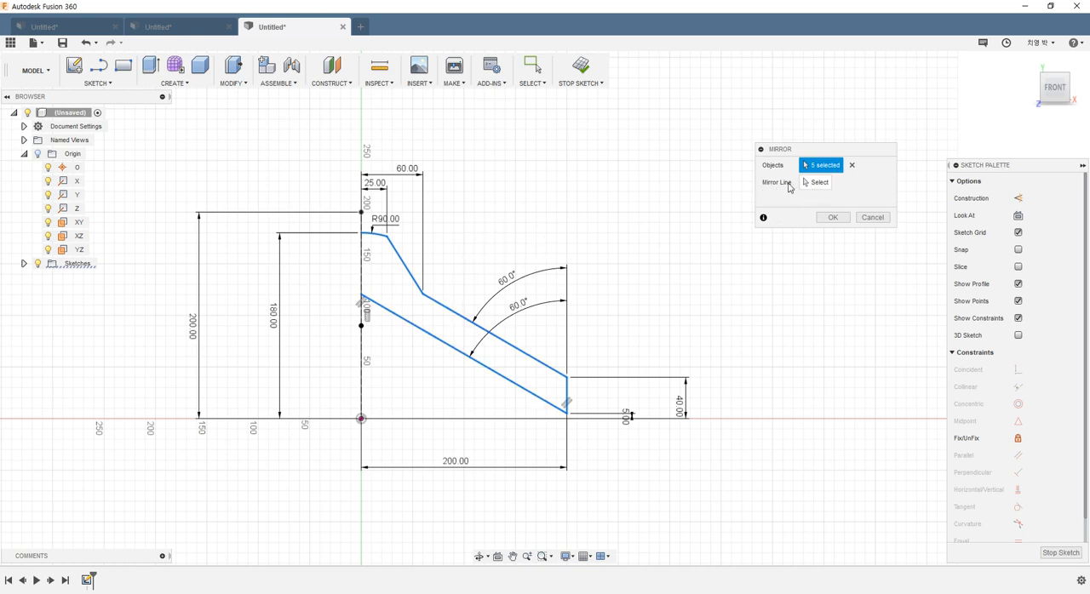
left_click(815, 182)
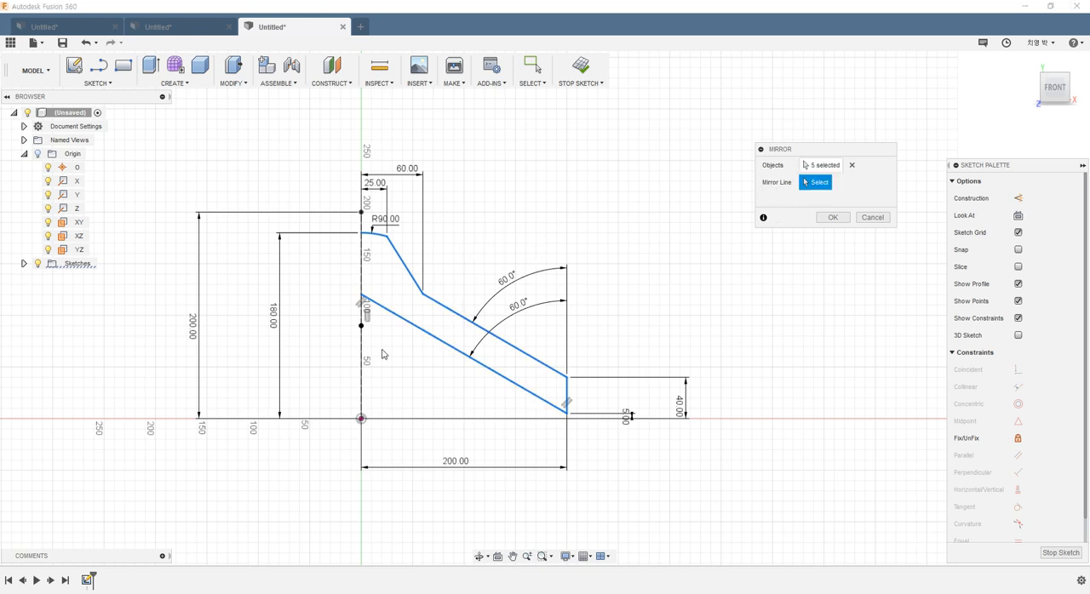
left_click(362, 271)
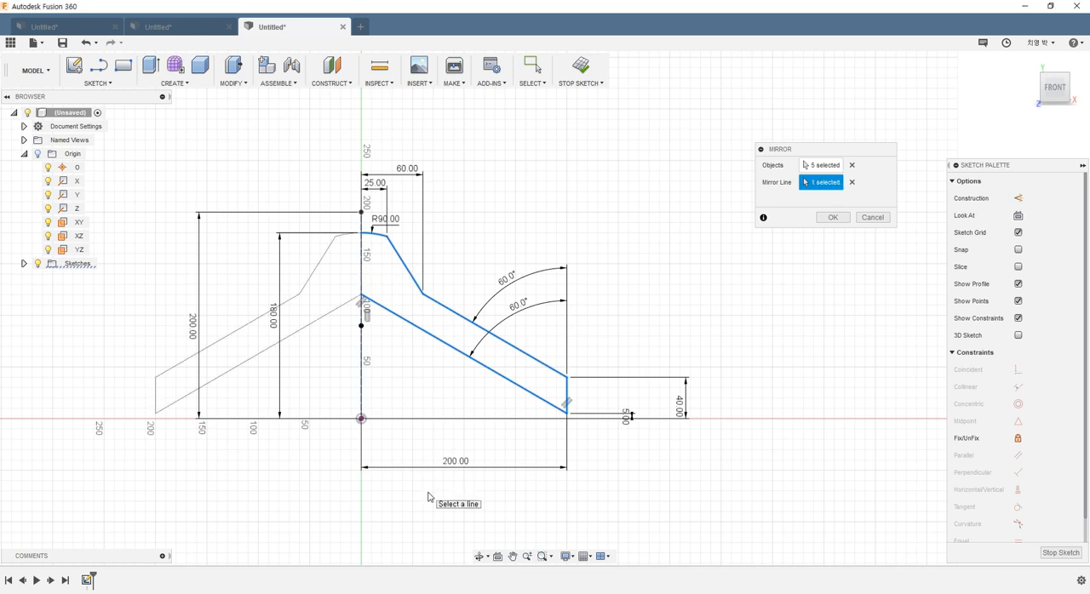
left_click(833, 220)
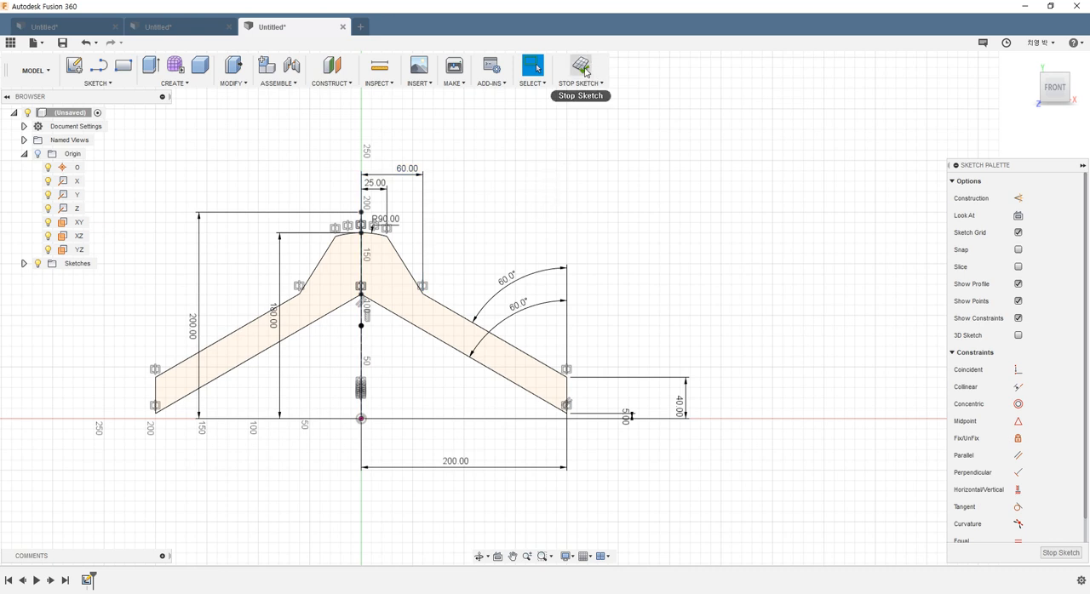
left_click(583, 67)
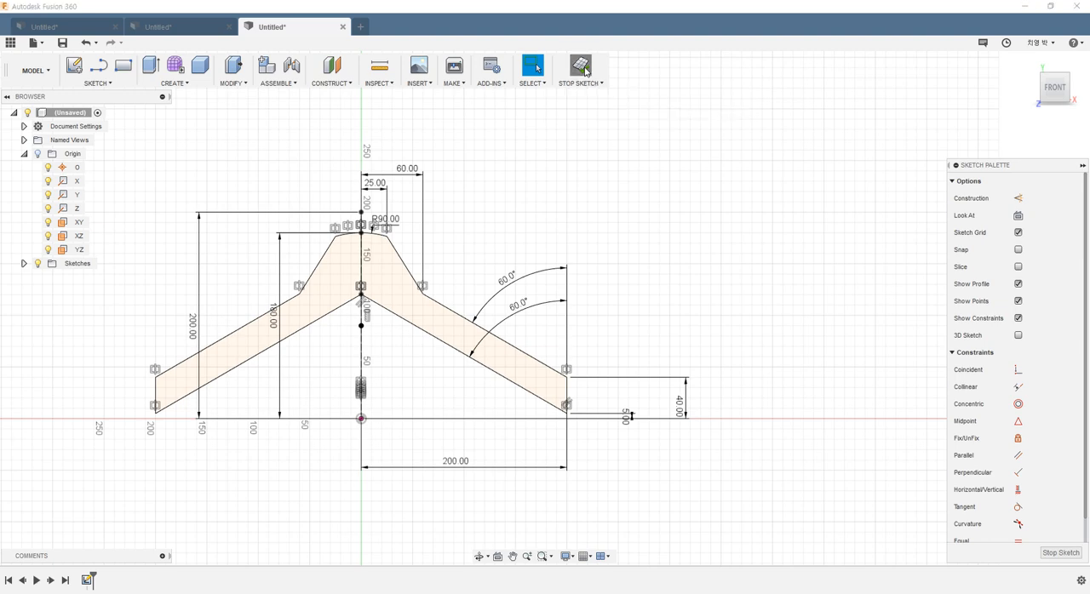
Step: Select the closed hanger profile for Extrude and check the depth dimensions in the top view of the reference drawing
middle_click_drag(538, 257, 467, 293, "shift")
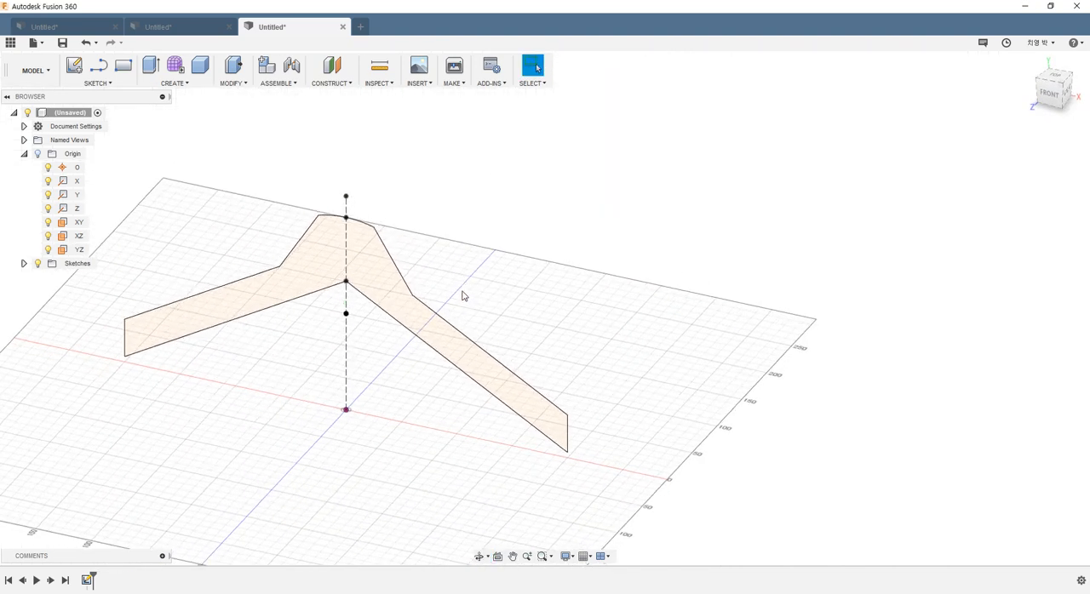
left_click(150, 65)
left_click(309, 241)
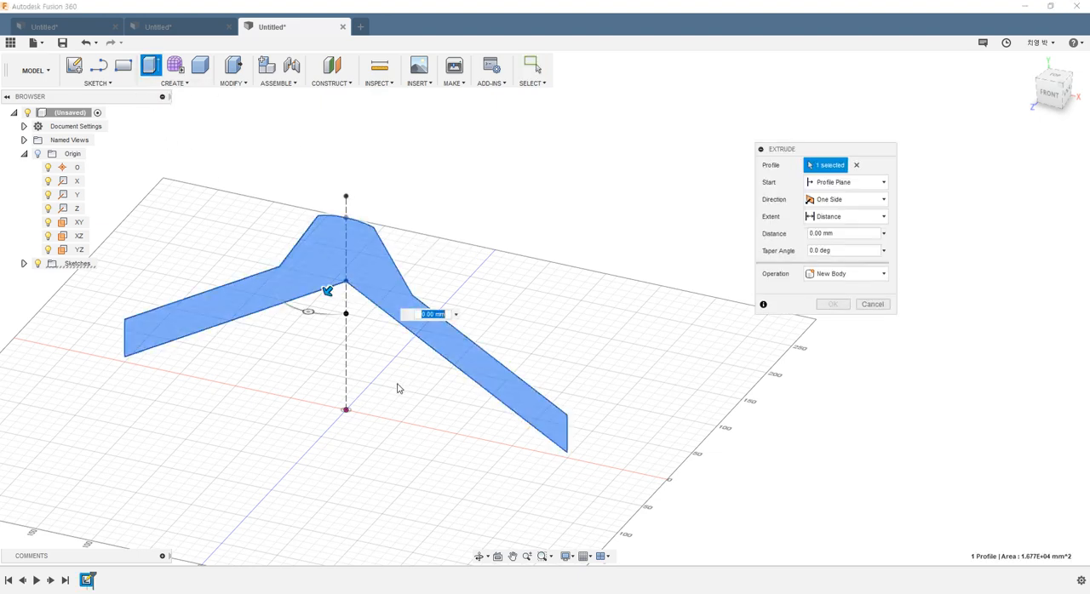
mouse_move(397, 385)
middle_mouse_down("shift")
mouse_move(370, 395)
mouse_move(522, 513)
middle_mouse_up("shift")
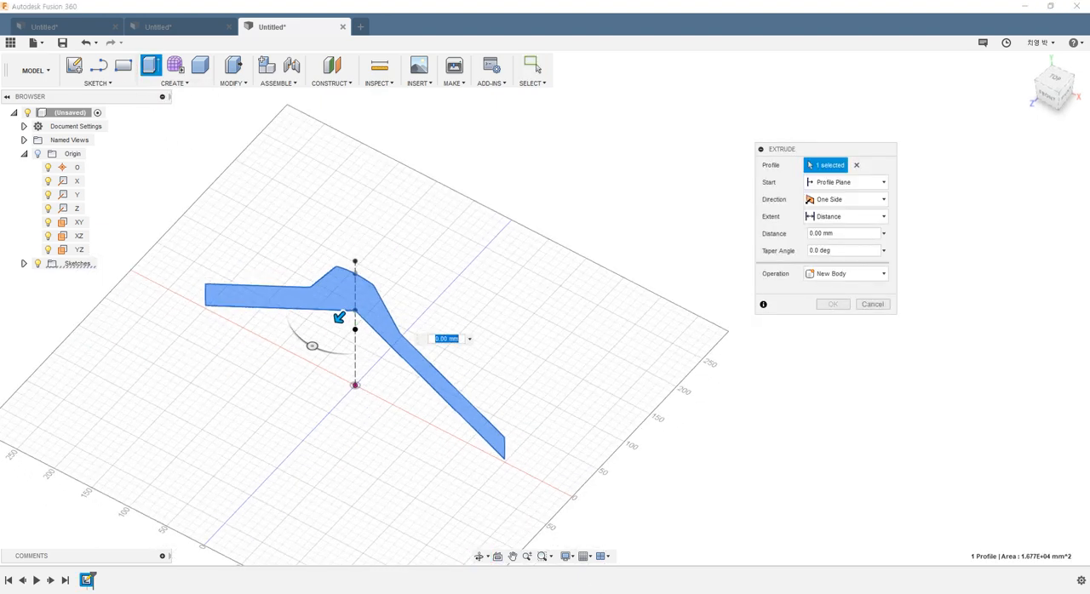
key("alt+Tab")
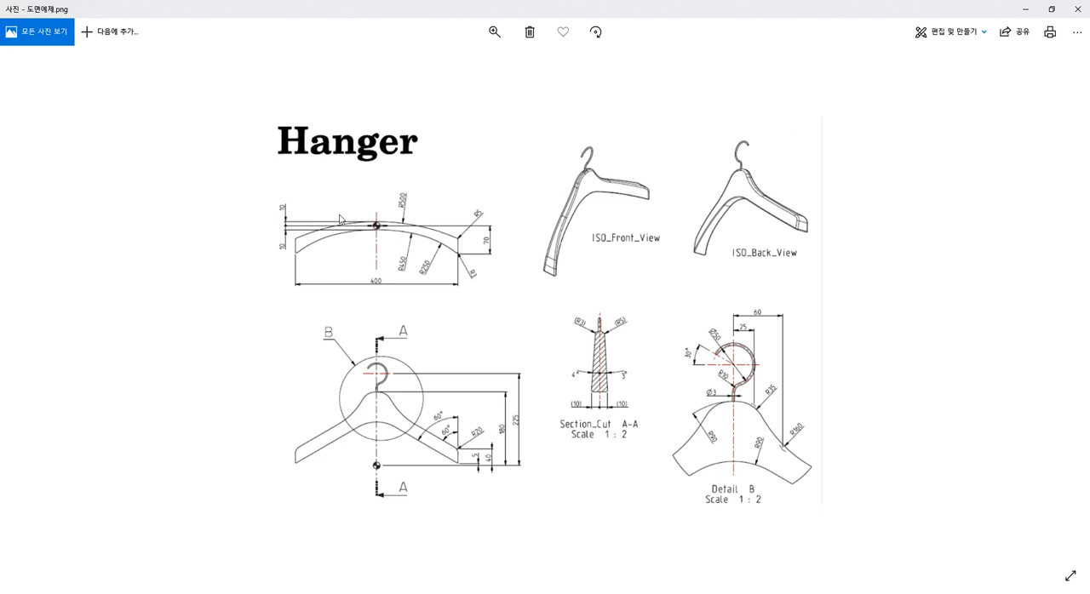
scroll(375, 226, "up", 3, "ctrl")
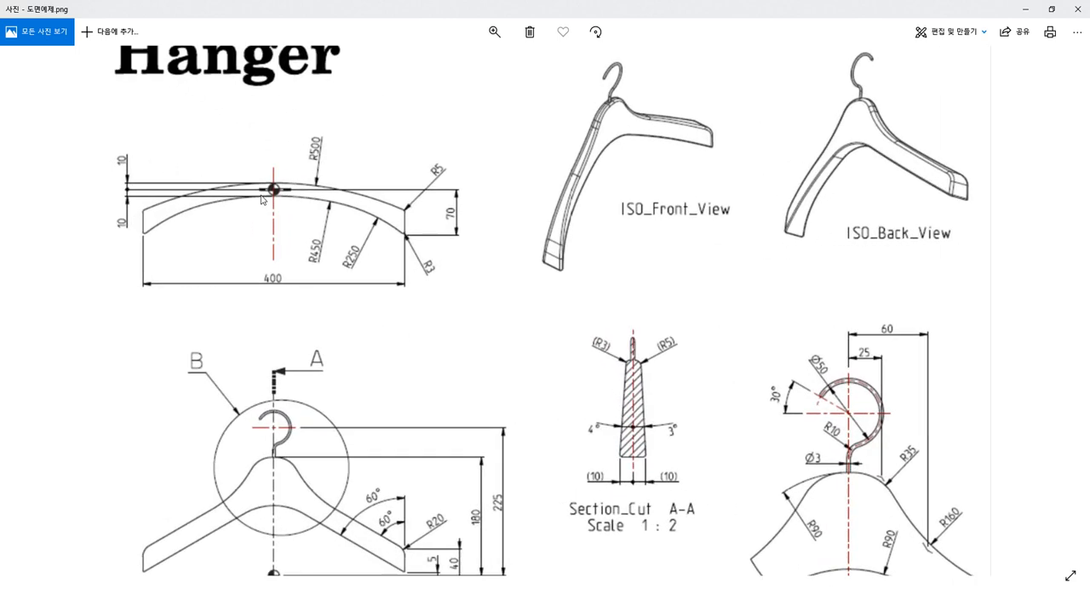
left_click_drag(263, 239, 352, 264)
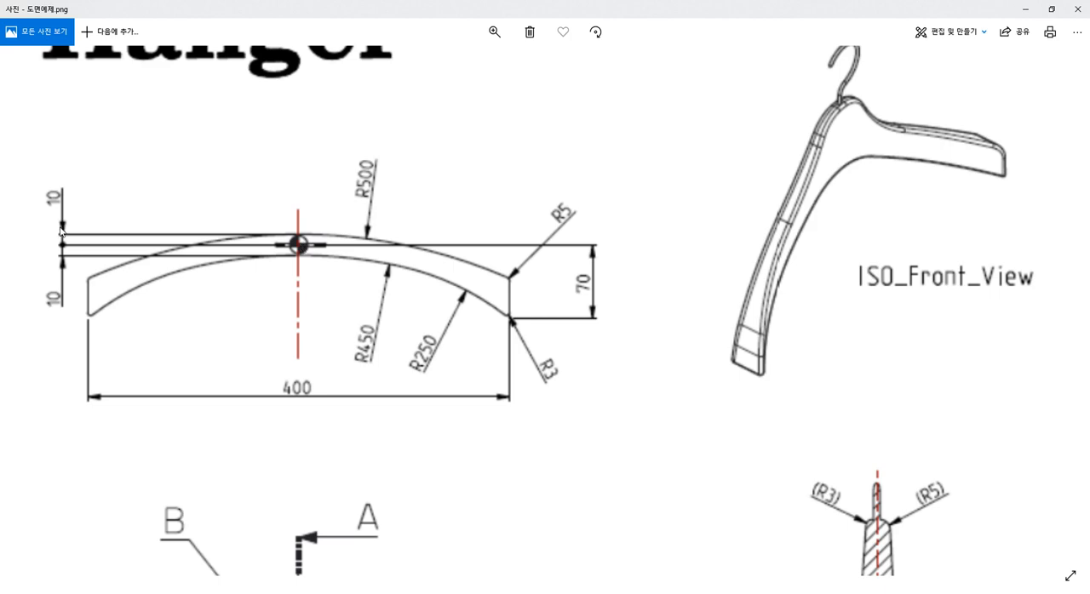
scroll(659, 271, "down", 4, "ctrl")
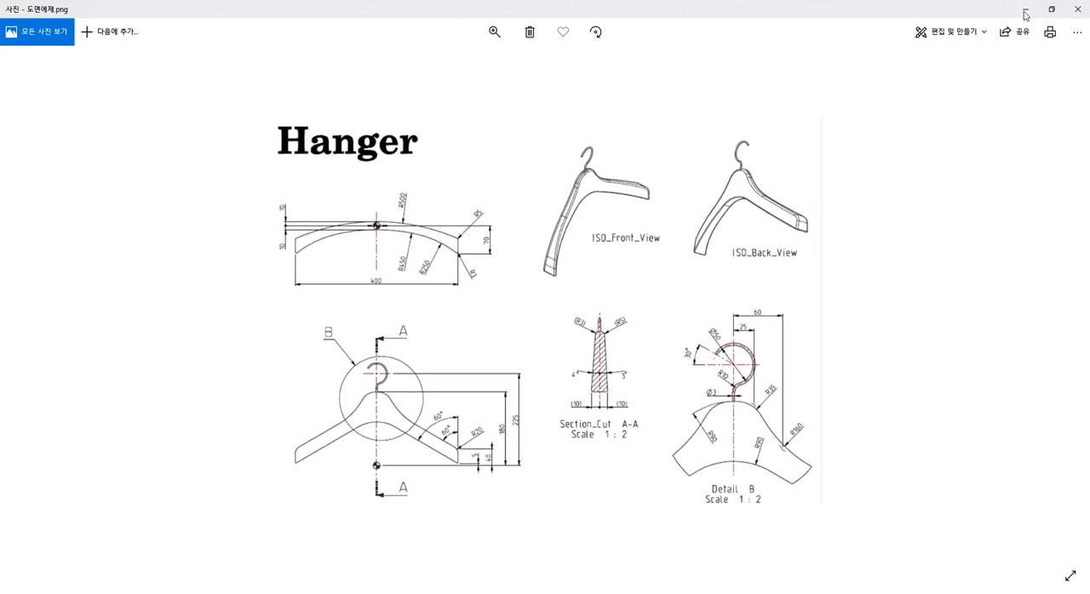
left_click(1025, 11)
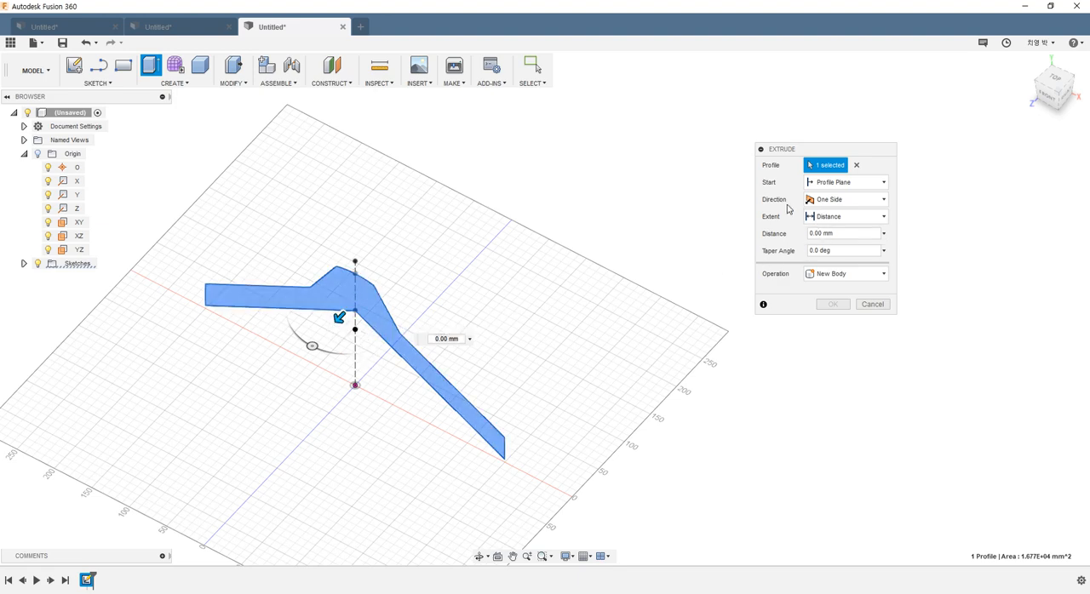
Step: Extrude the hanger profile in two directions as a new body, 80 mm on side 1 and 20 mm on side 2
left_click(822, 201)
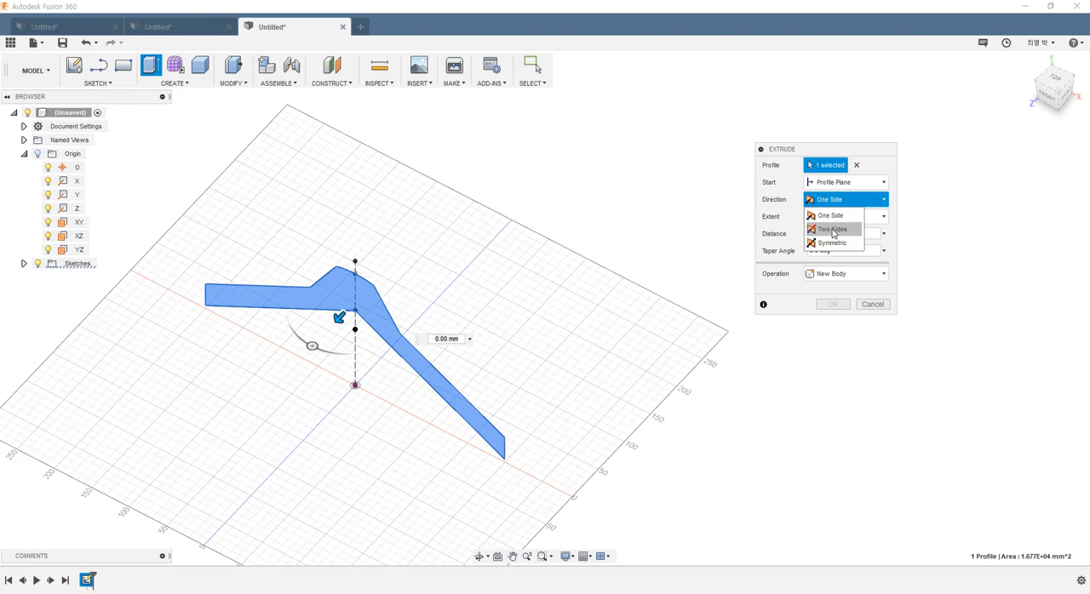
left_click(833, 229)
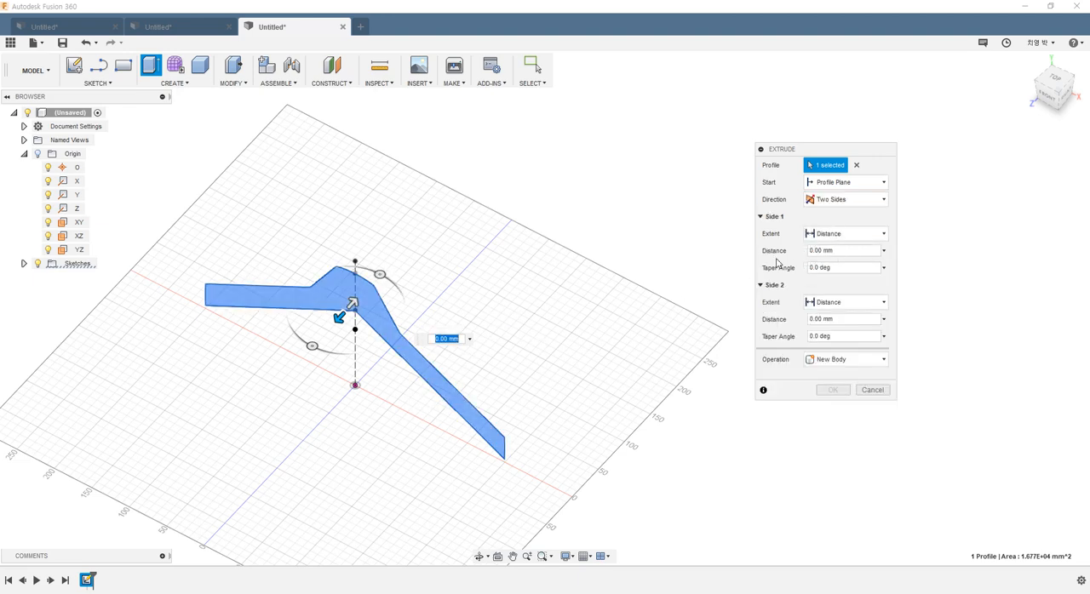
left_click(843, 250)
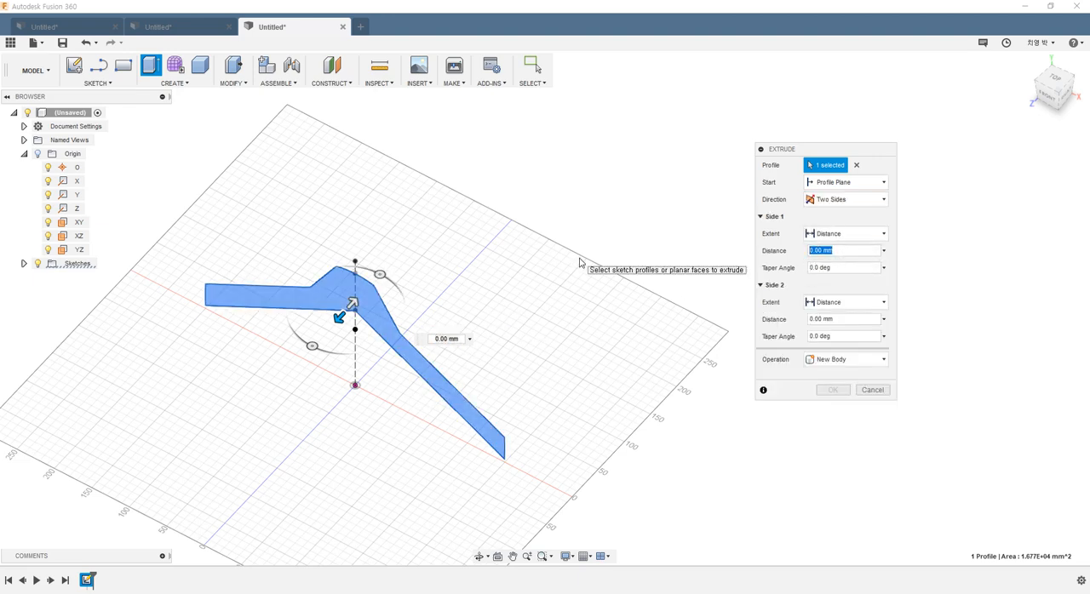
type("70")
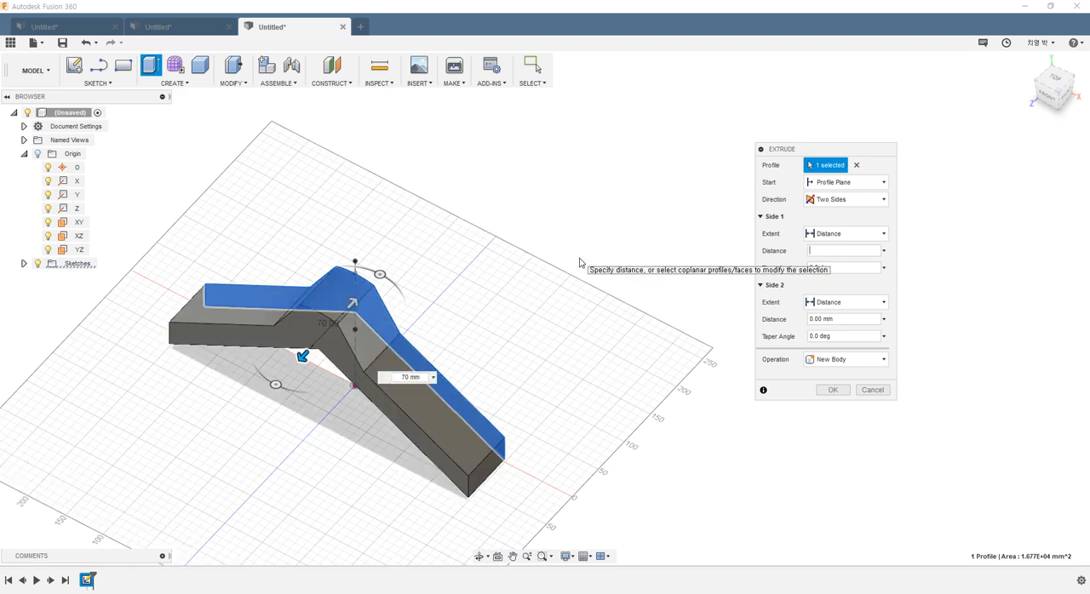
left_click(810, 318)
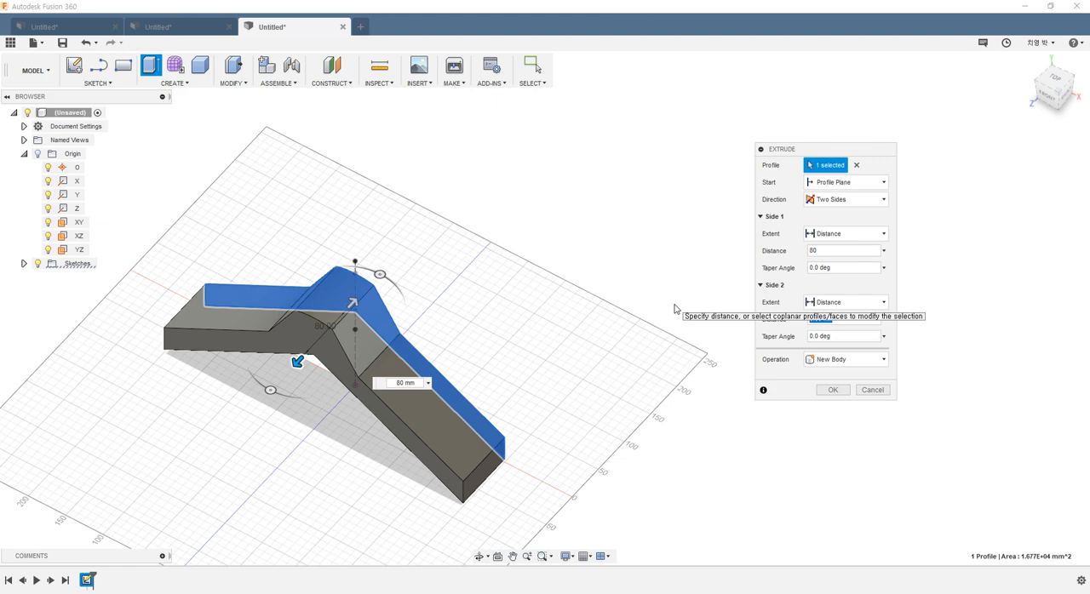
type("20")
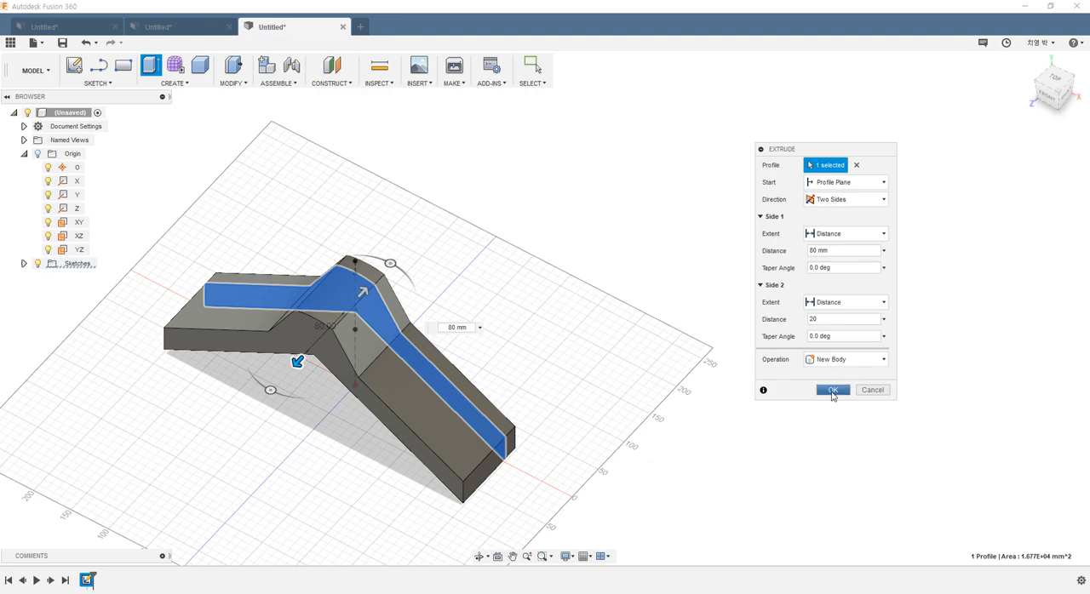
left_click(834, 392)
mouse_move(550, 279)
middle_mouse_down("shift")
mouse_move(506, 256)
mouse_move(523, 212)
mouse_move(590, 314)
mouse_move(548, 234)
mouse_move(516, 294)
mouse_move(424, 251)
mouse_move(580, 250)
mouse_move(544, 268)
mouse_move(550, 216)
mouse_move(557, 250)
mouse_move(555, 215)
mouse_move(553, 279)
middle_mouse_up("shift")
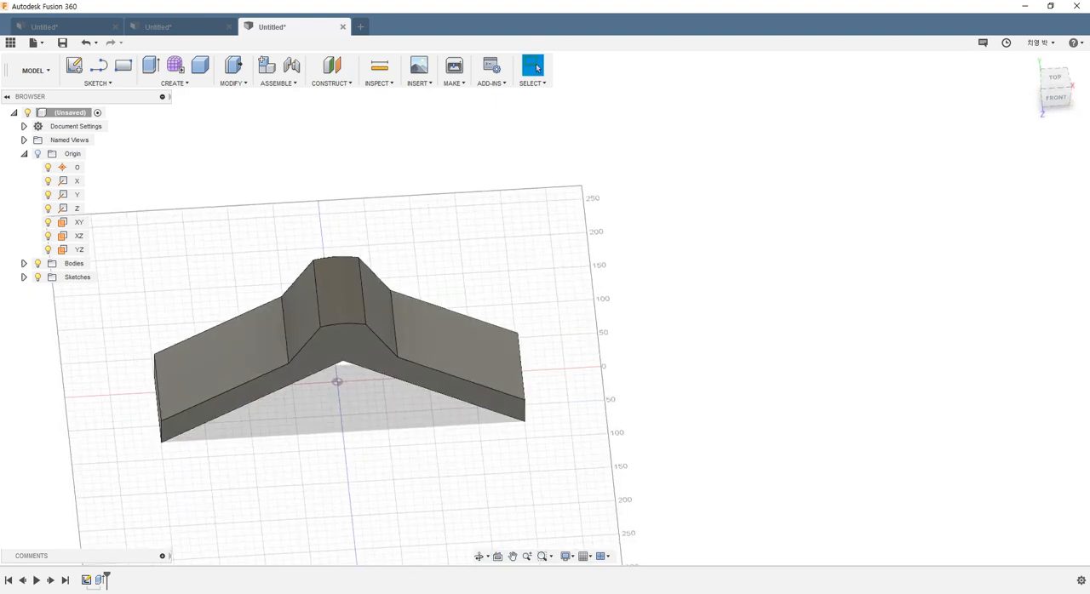
Step: Check the radii in the reference drawing and fillet the central inner edge on the hanger's underside with a 90 mm radius
key("alt+Tab")
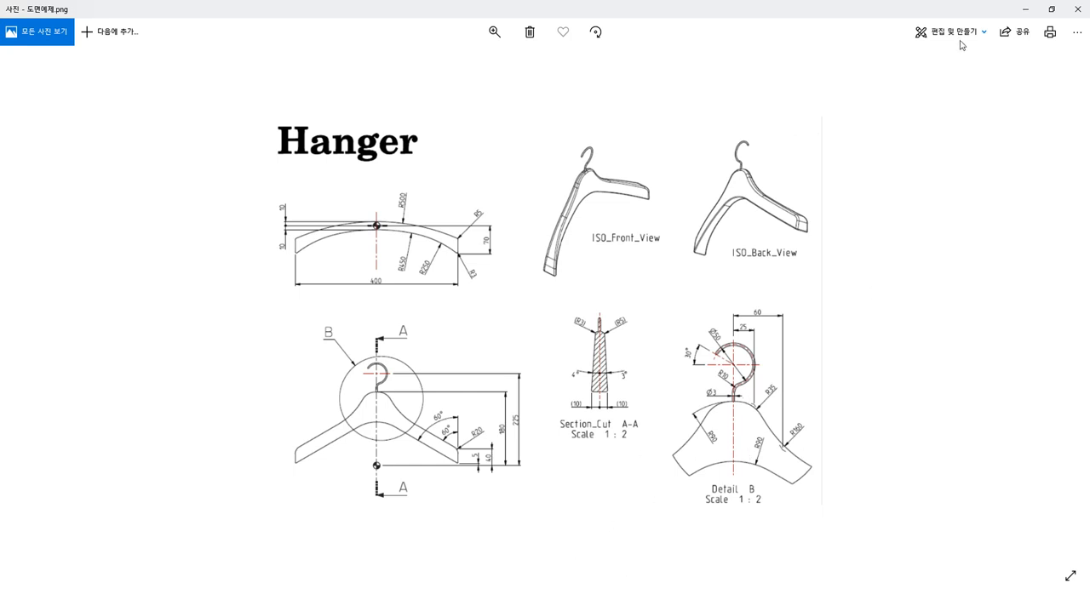
left_click(1027, 8)
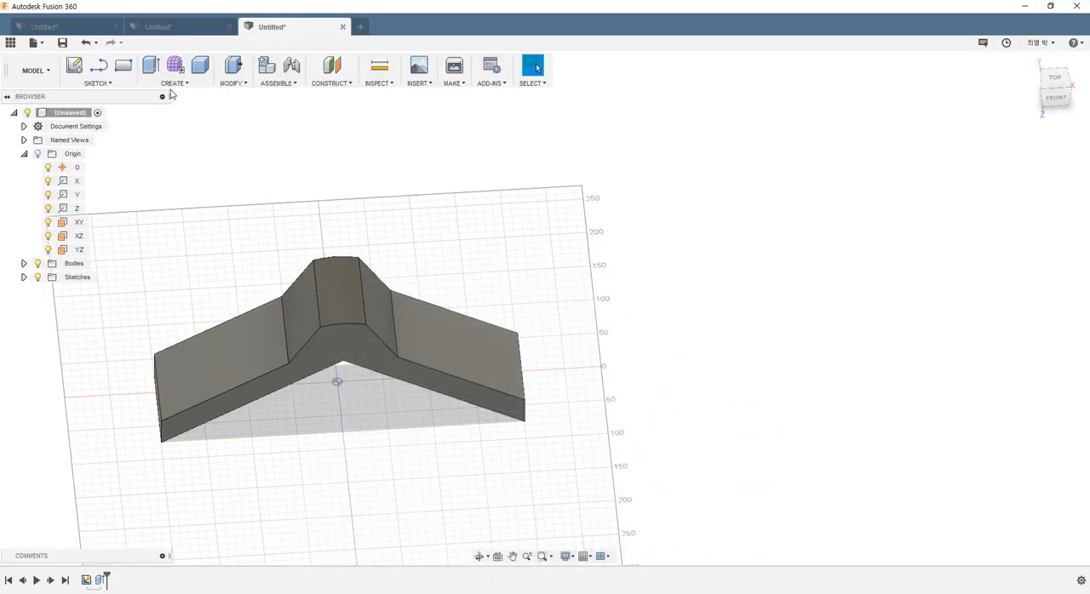
left_click(181, 85)
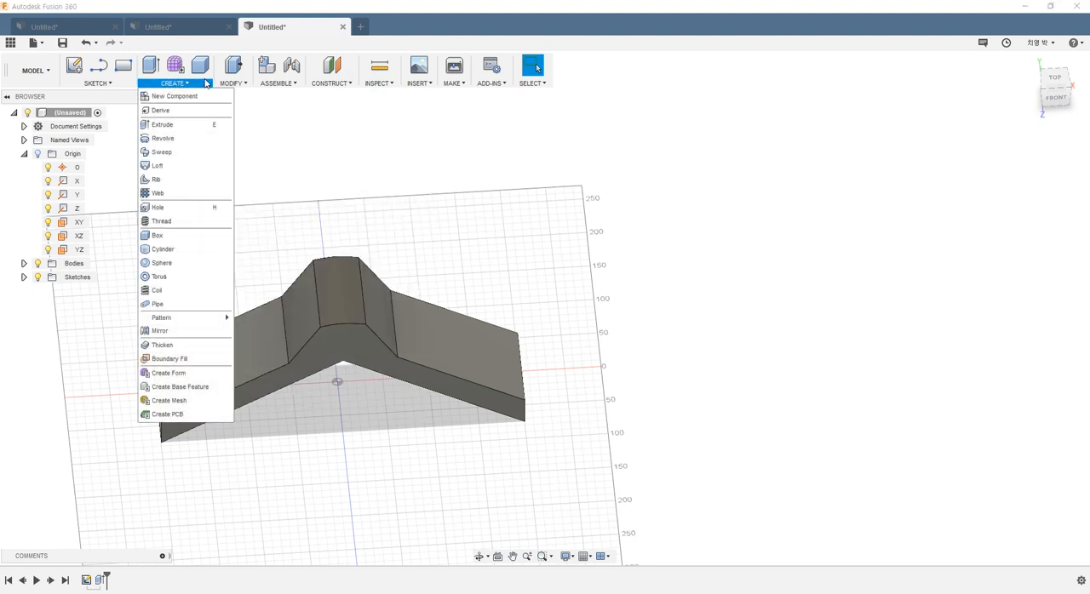
left_click(234, 83)
left_click(247, 110)
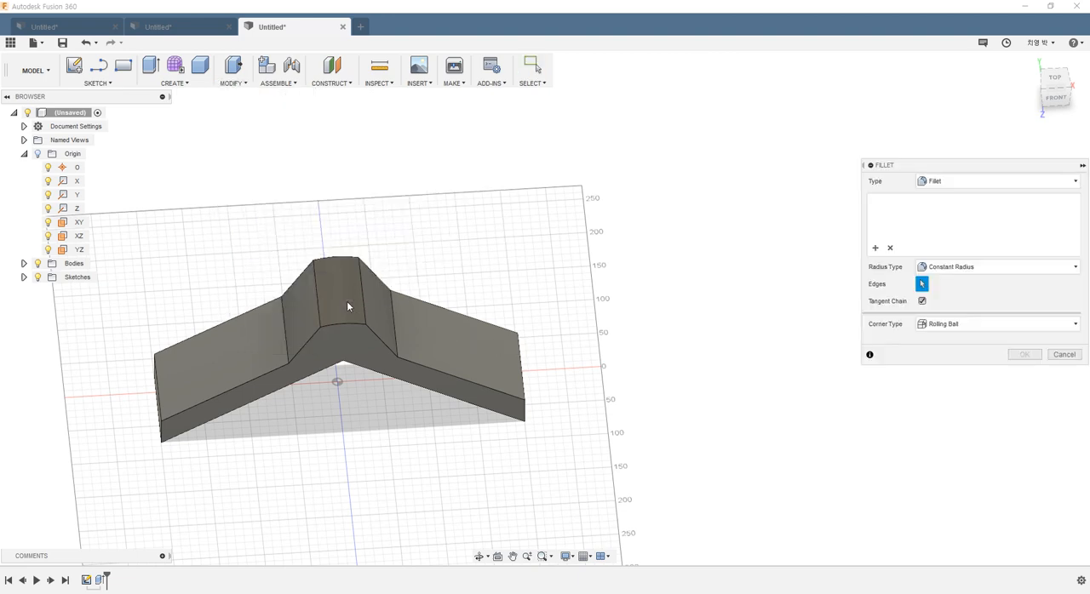
middle_click_drag(347, 300, 345, 189, "shift")
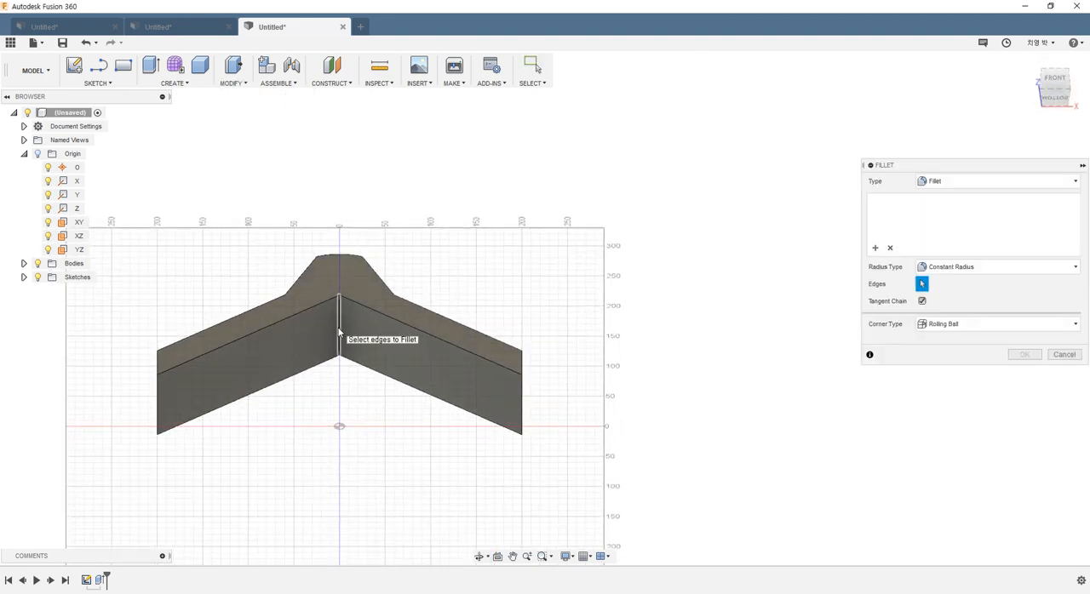
left_click(339, 328)
type("90")
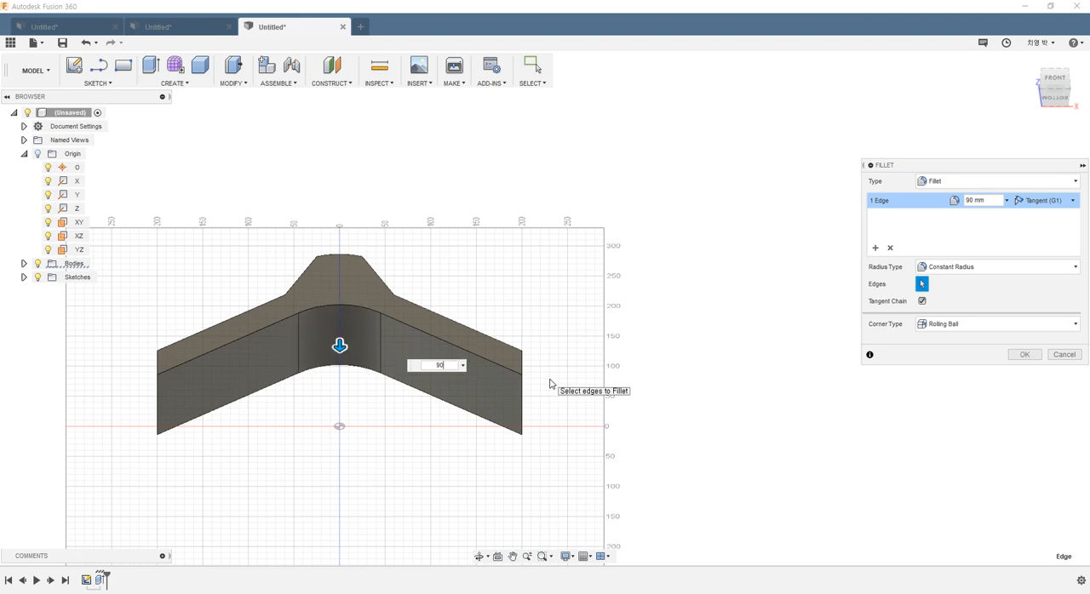
Step: Add the upper edges at both arm ends to the fillet as a set with a 20 mm radius
middle_click_drag(550, 385, 522, 382, "shift")
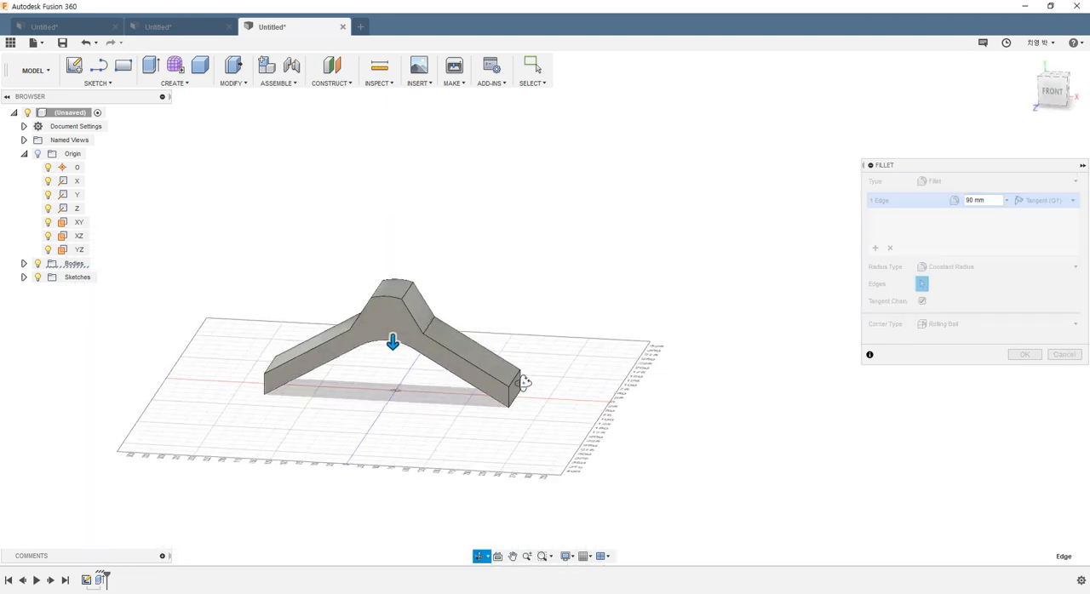
scroll(554, 426, "up", 4)
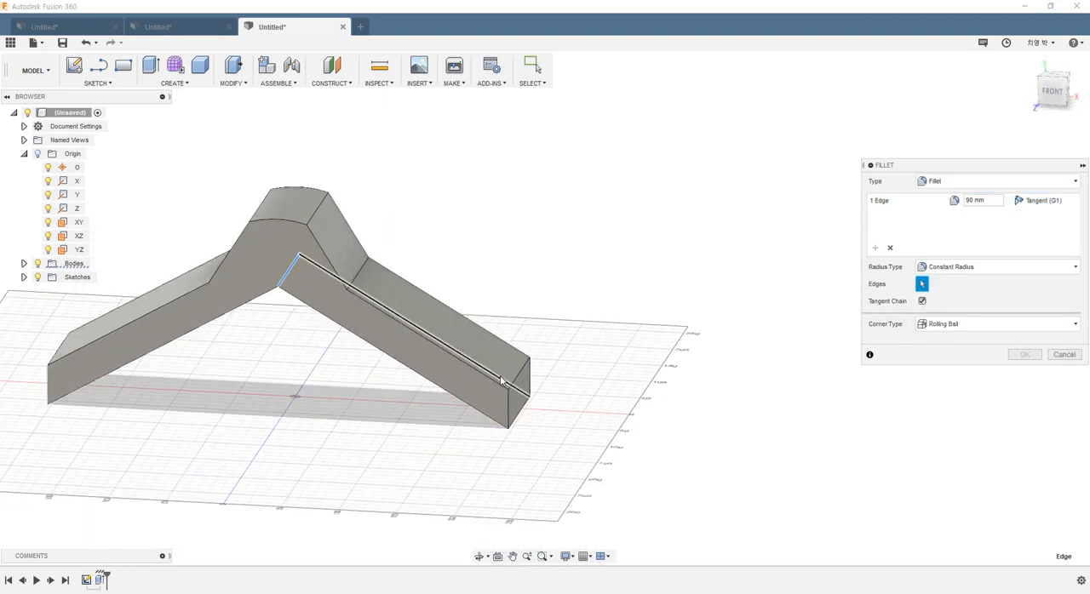
left_click(518, 384)
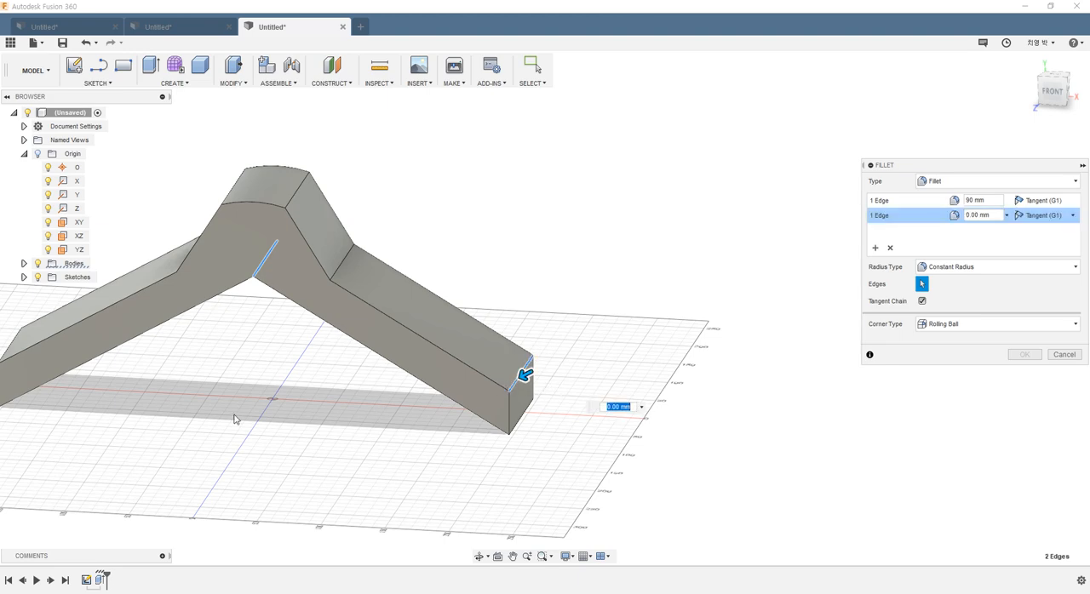
scroll(85, 377, "down", 3)
scroll(119, 385, "up", 3)
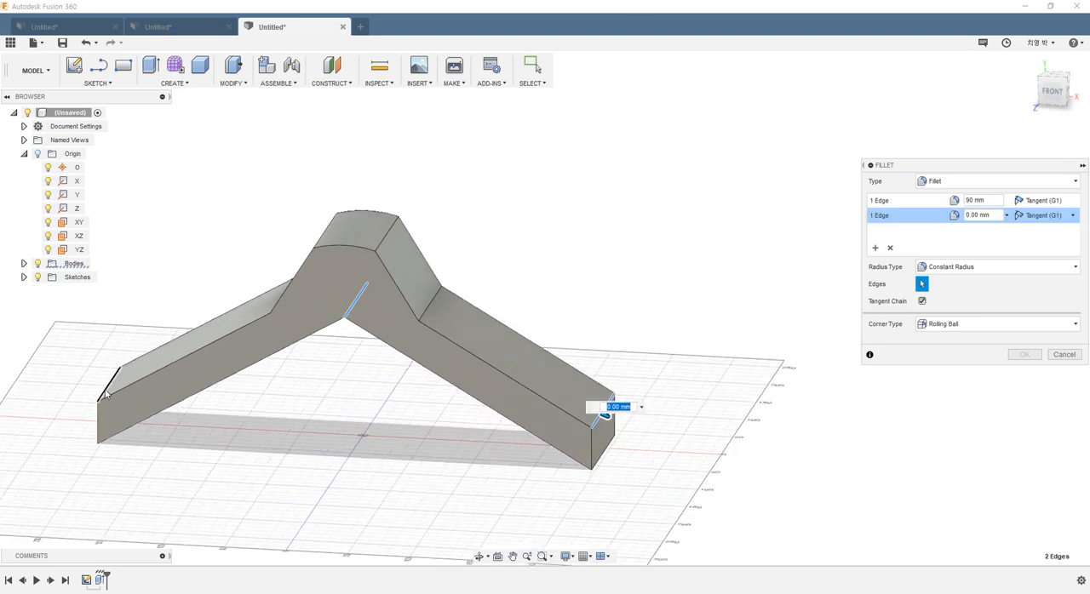
left_click(103, 390)
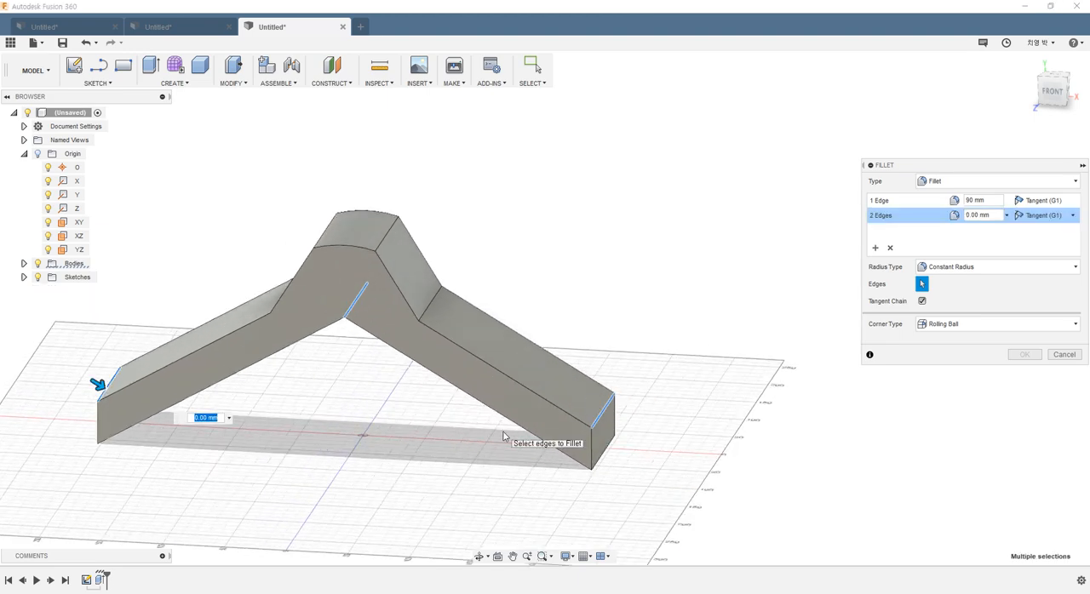
type("20")
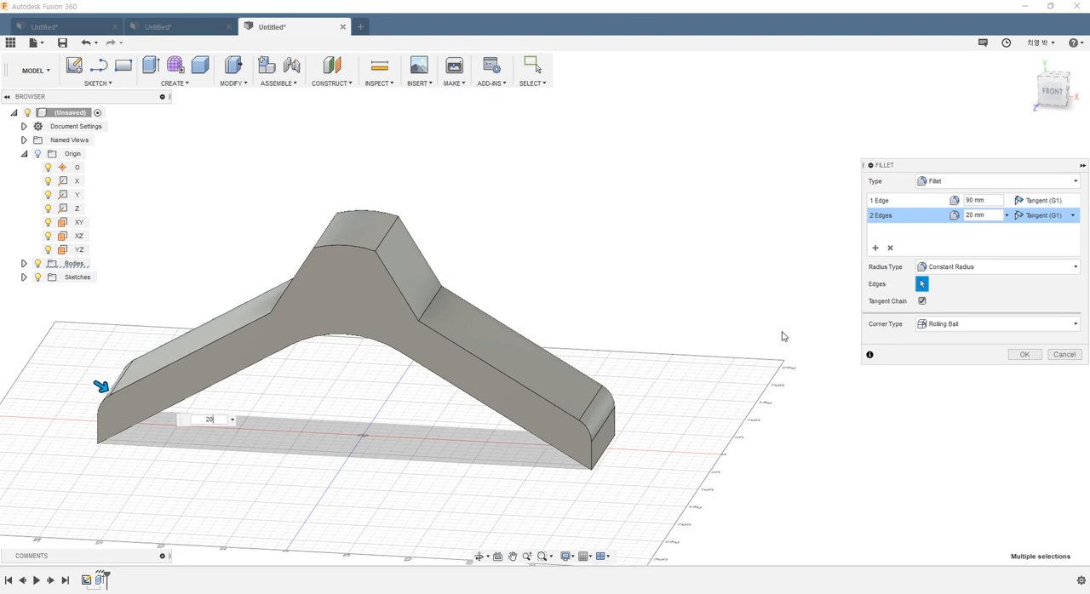
Step: Add a new fillet set for the two concave edges where the neck meets the arms, with a 160 mm radius
left_click(876, 249)
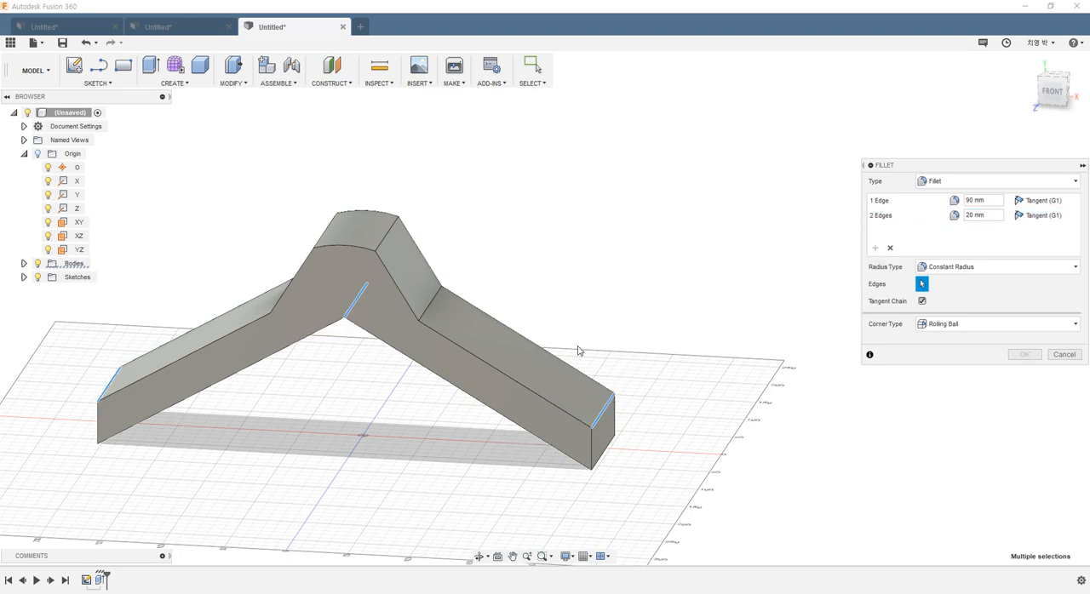
left_click(431, 301)
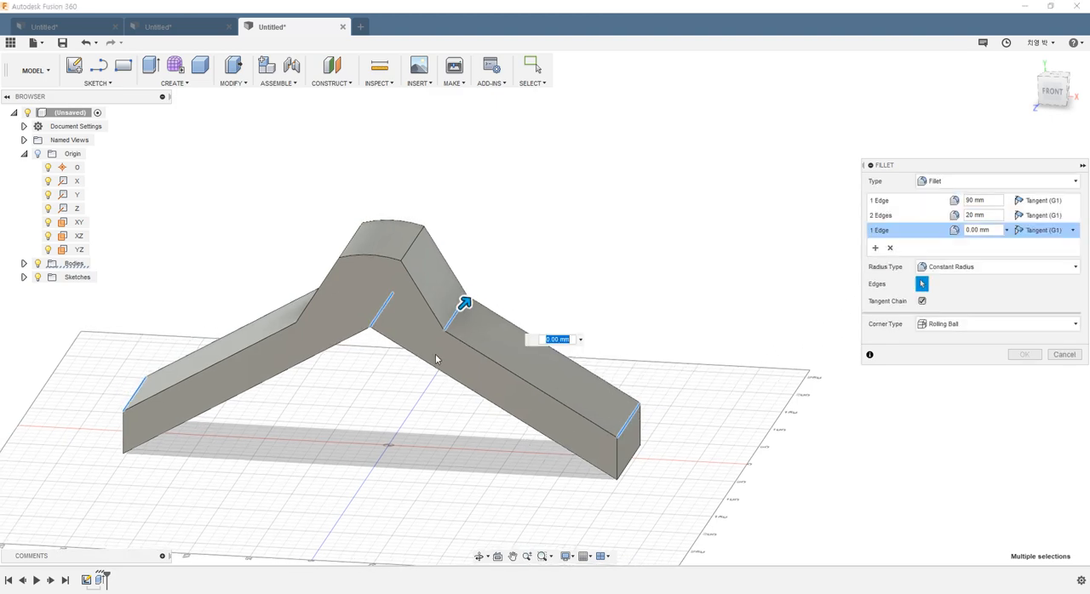
middle_click_drag(436, 359, 325, 341, "shift")
left_click(317, 331)
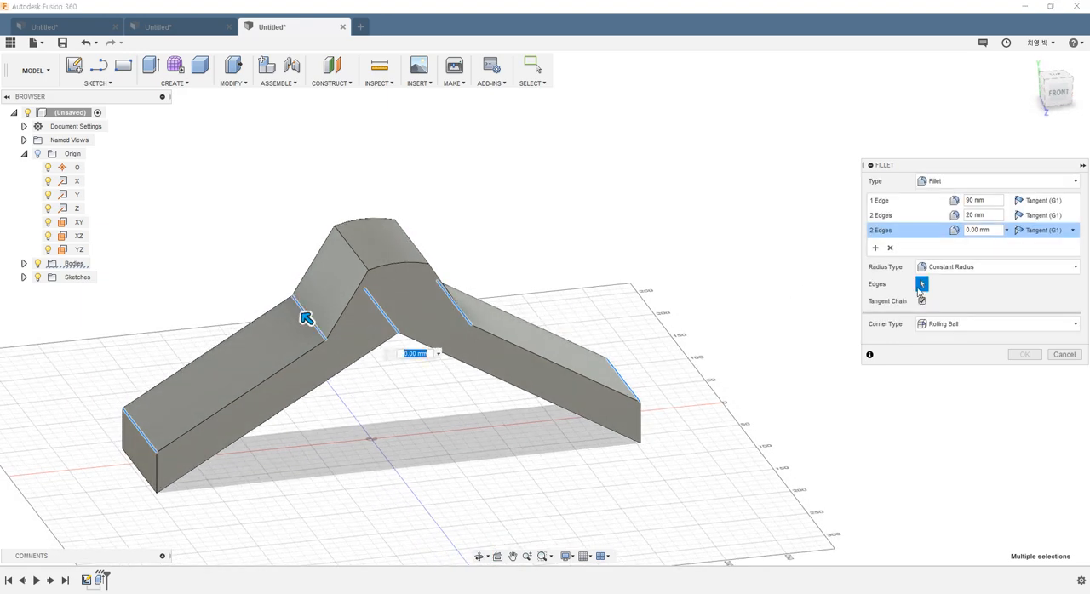
type("16")
key("Return")
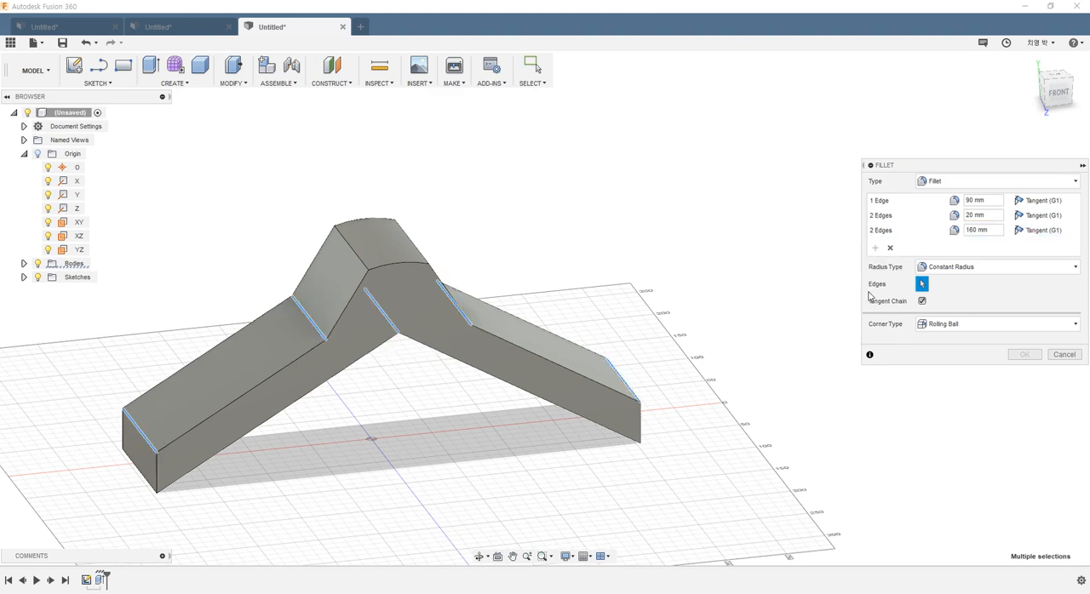
Step: Add the two edges flanking the curved top face as a 35 mm fillet set and complete the fillet
middle_click_drag(587, 274, 550, 275, "shift")
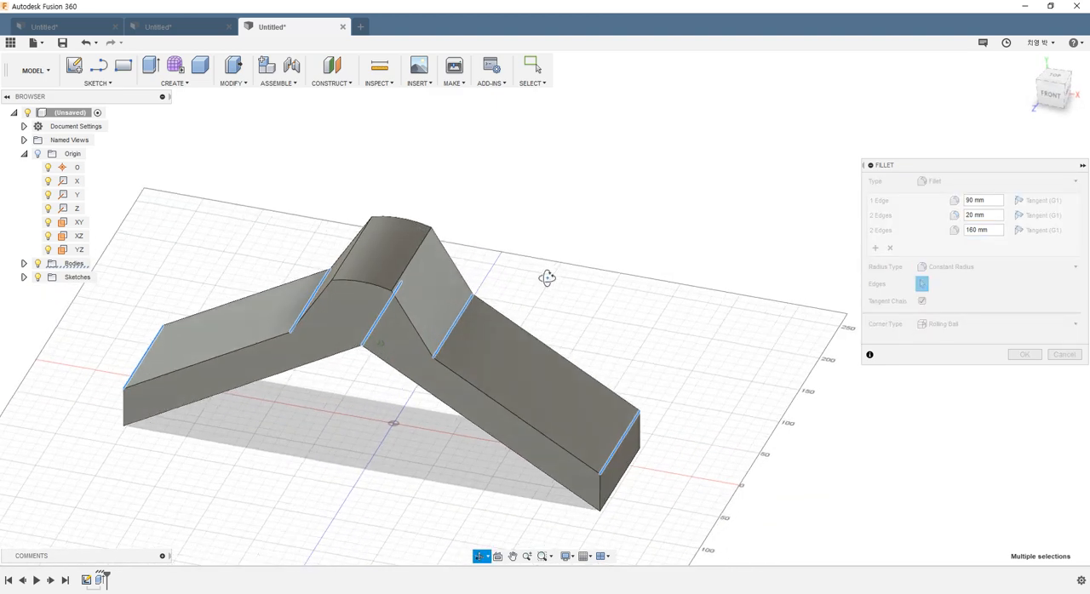
left_click(405, 267)
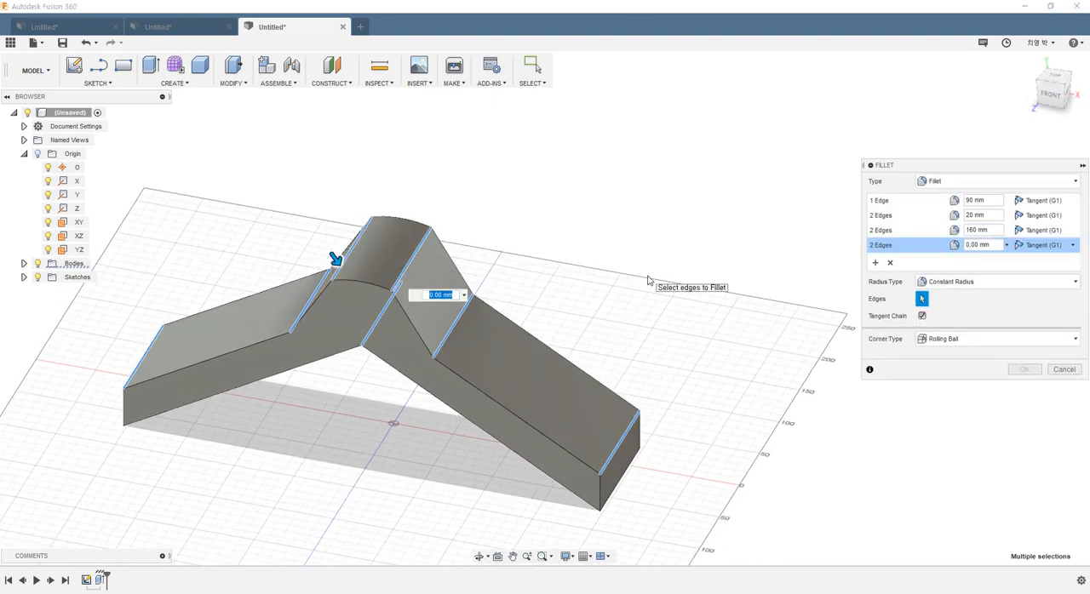
type("35")
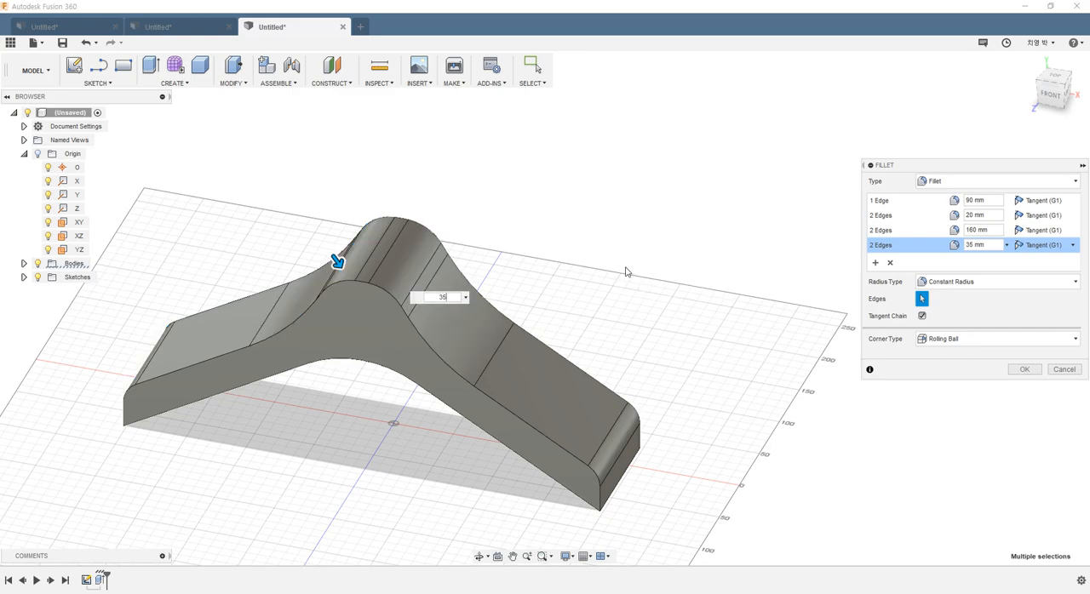
left_click(1025, 369)
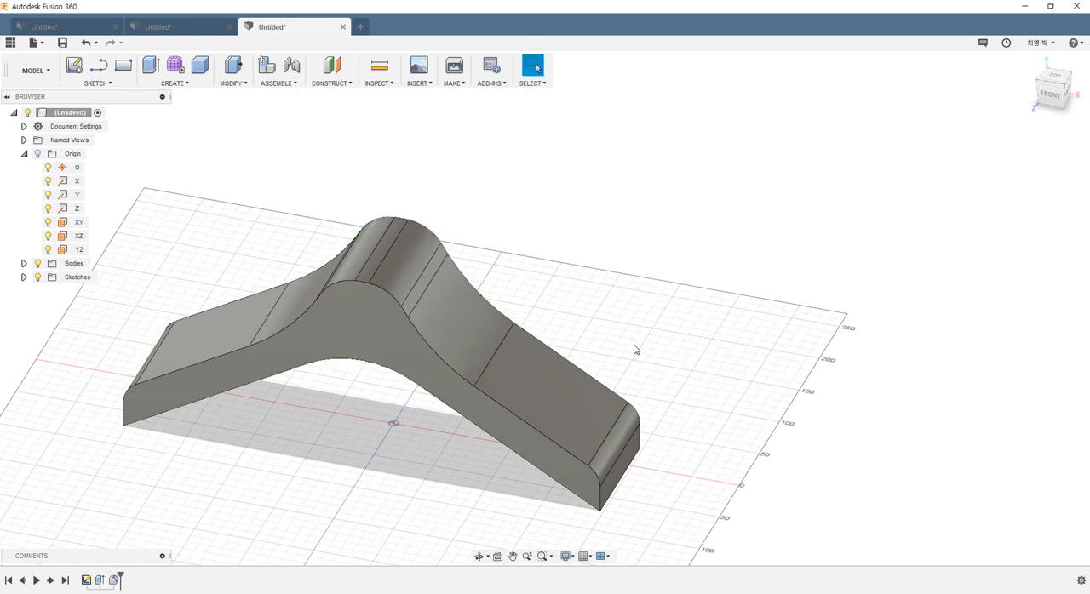
Step: Create a new sketch on the XZ origin plane, viewing the hanger from the top
middle_click_drag(633, 348, 645, 397, "shift")
scroll(611, 396, "down", 4)
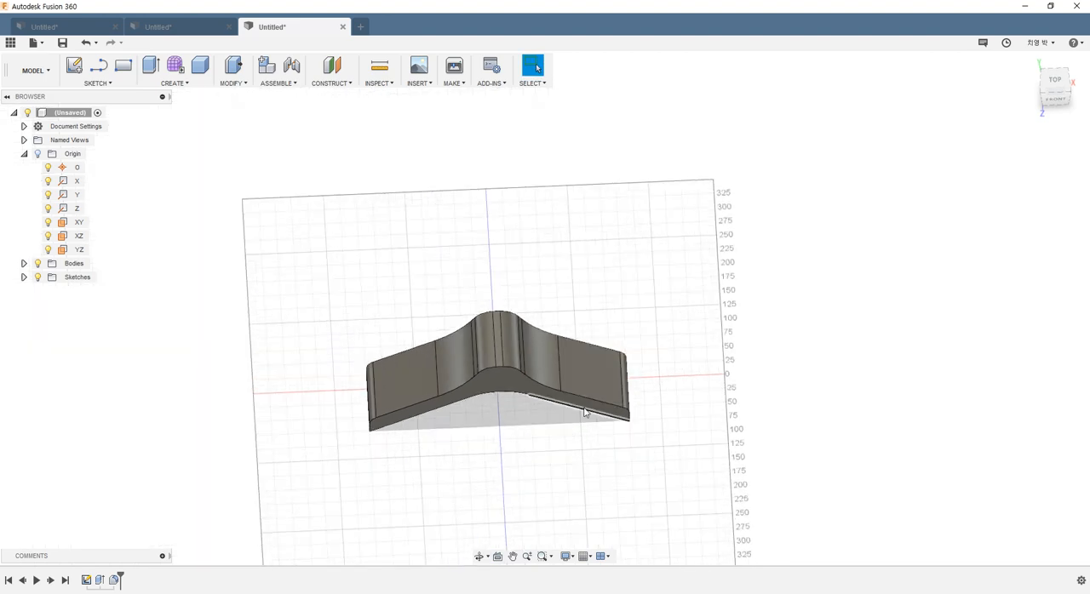
scroll(562, 415, "down", 3)
middle_click_drag(552, 419, 570, 449, "shift")
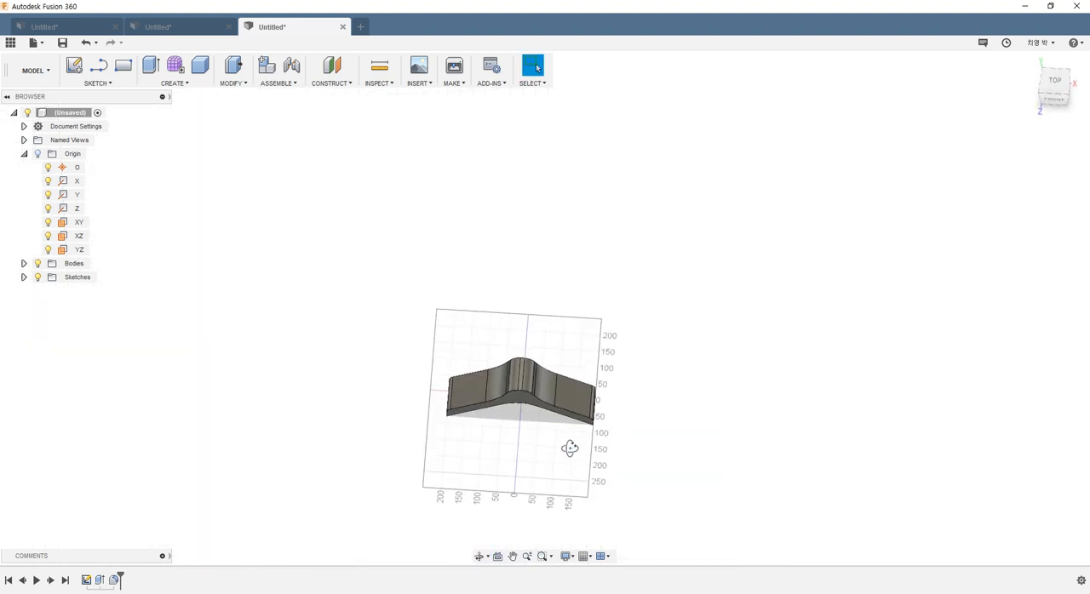
left_click(75, 67)
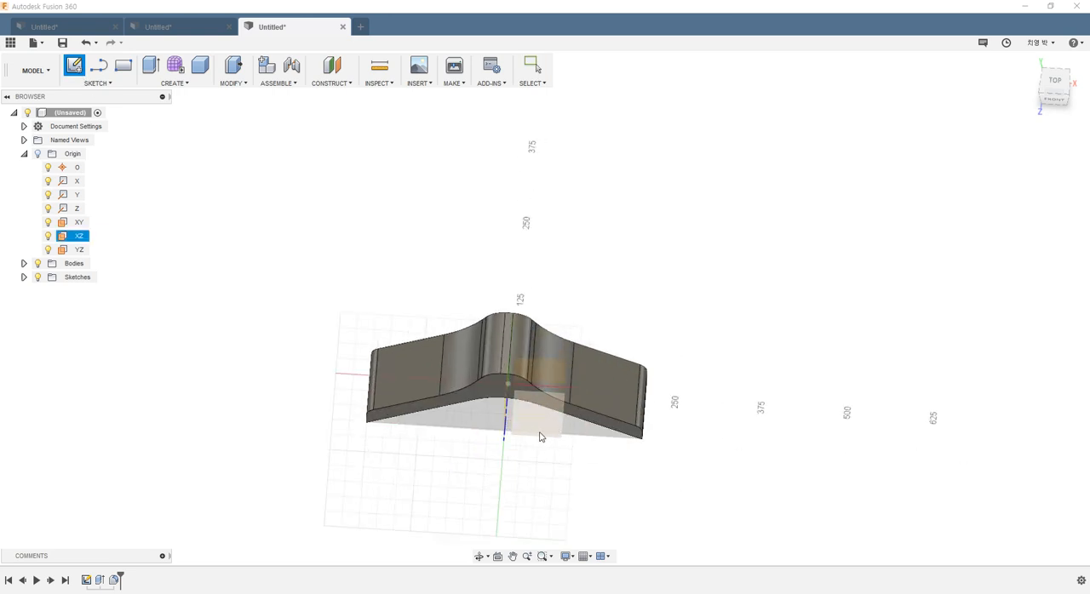
left_click(539, 437)
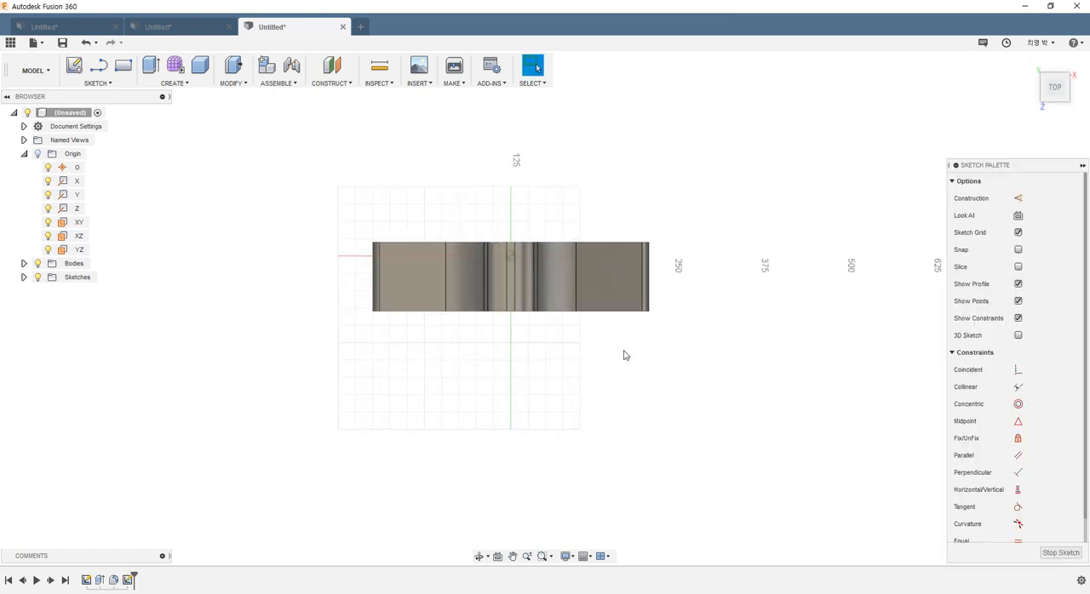
scroll(545, 289, "up", 2)
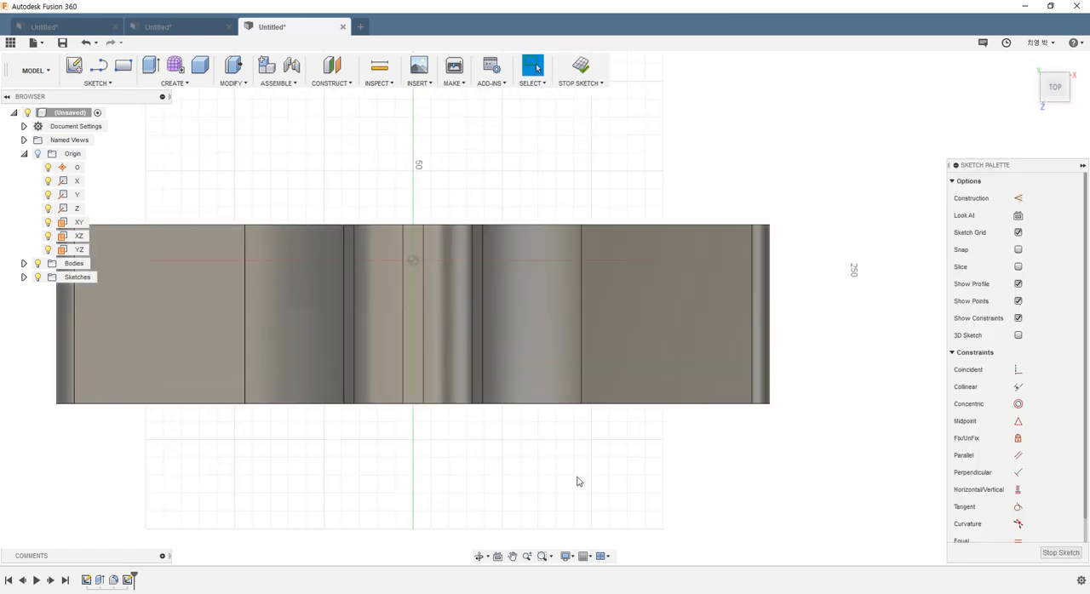
Step: Try the shaded and wireframe visual styles and leave the hanger body displayed as a wireframe
key("ctrl+7")
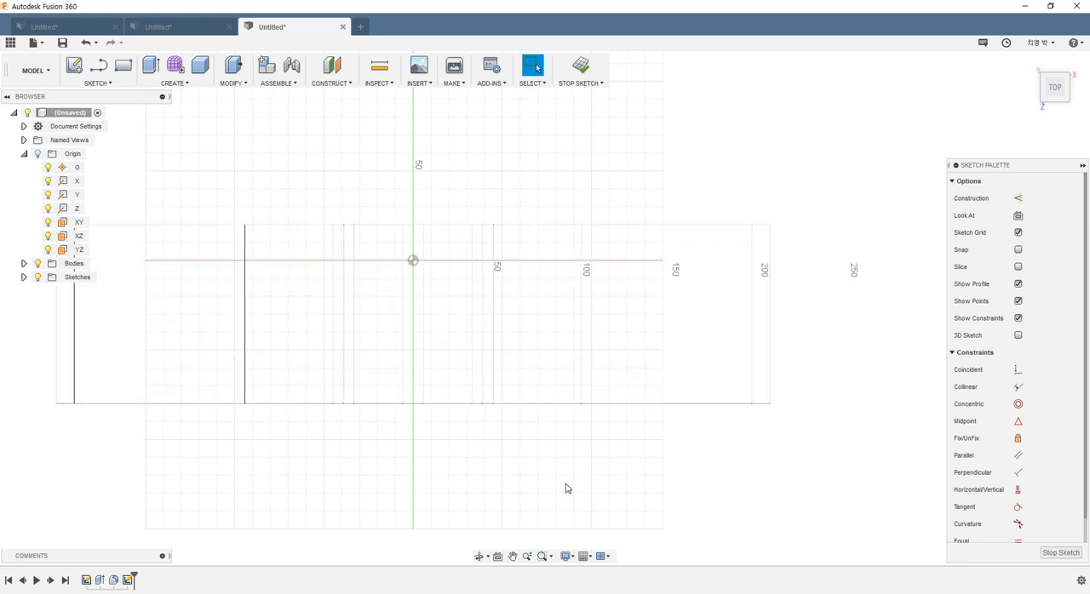
key("ctrl+6")
key("ctrl+5")
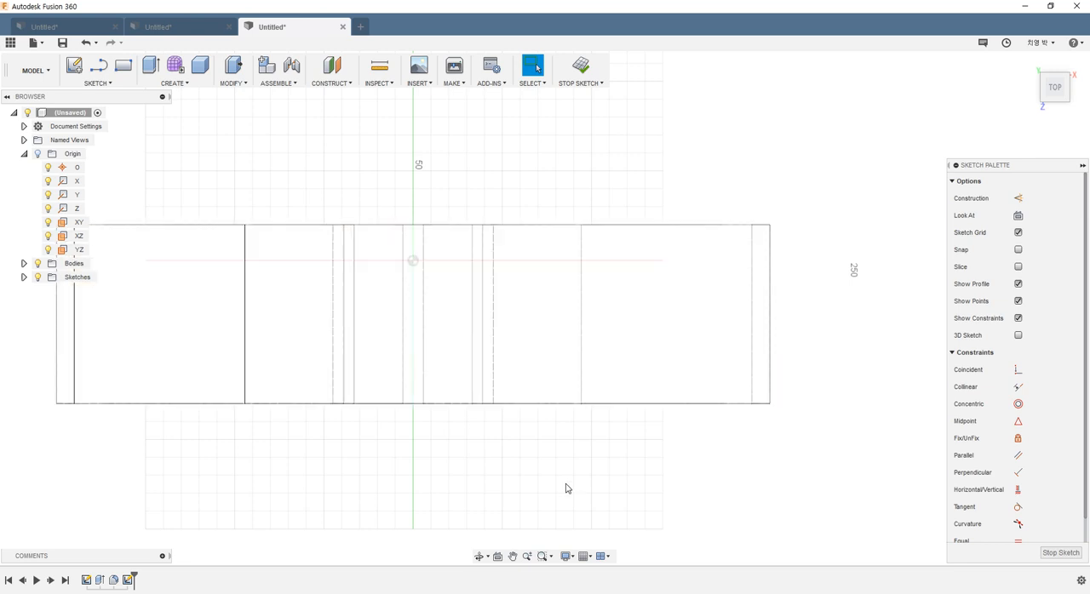
key("ctrl+6")
key("ctrl+7")
Step: Examine the arc radii and depth dimensions in the top view of the reference drawing
key("alt+Tab")
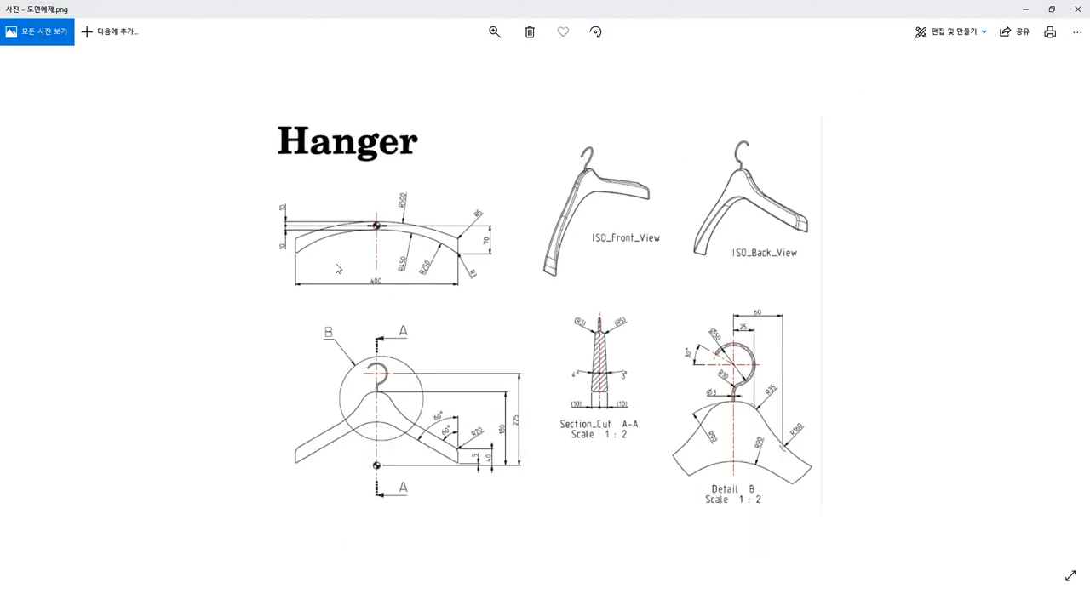
scroll(388, 236, "up", 3)
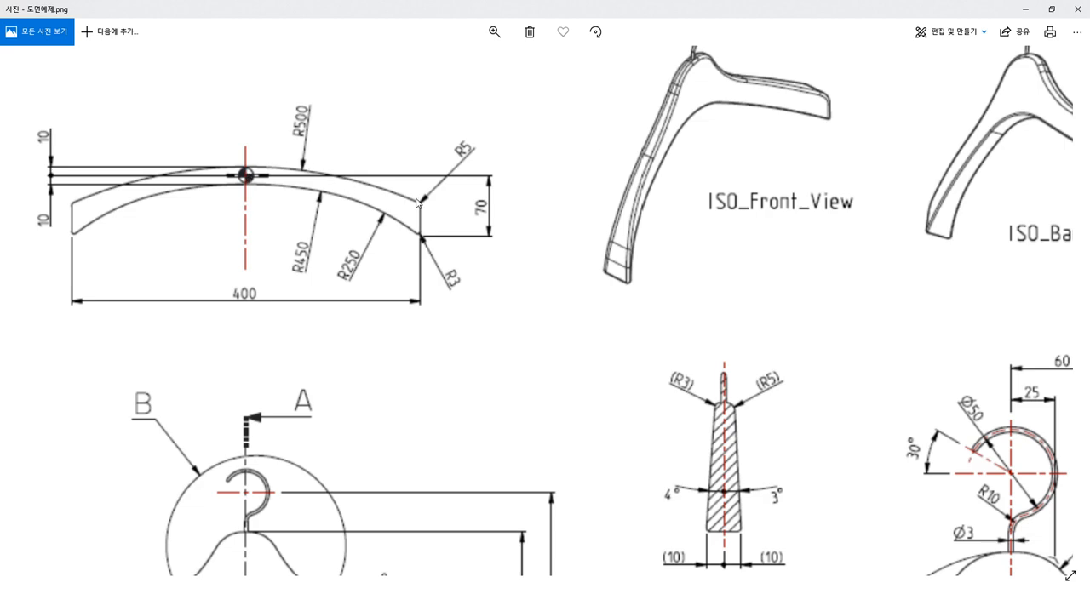
left_click(1028, 10)
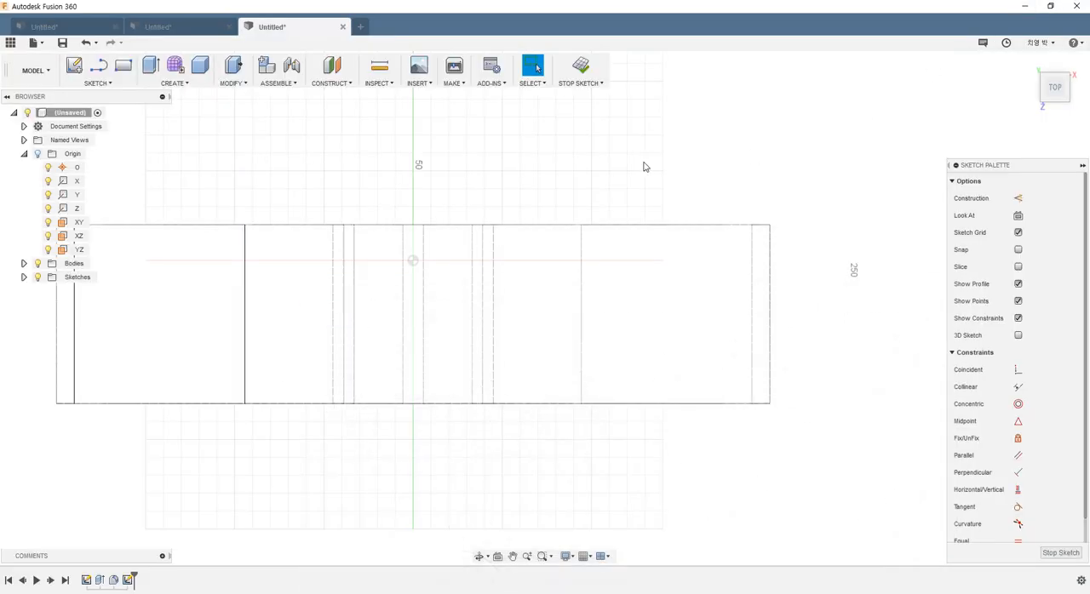
Step: Sketch a center point arc of about 132 mm radius centred on the vertical axis below the hanger body, sweeping clockwise from above the origin
left_click(115, 84)
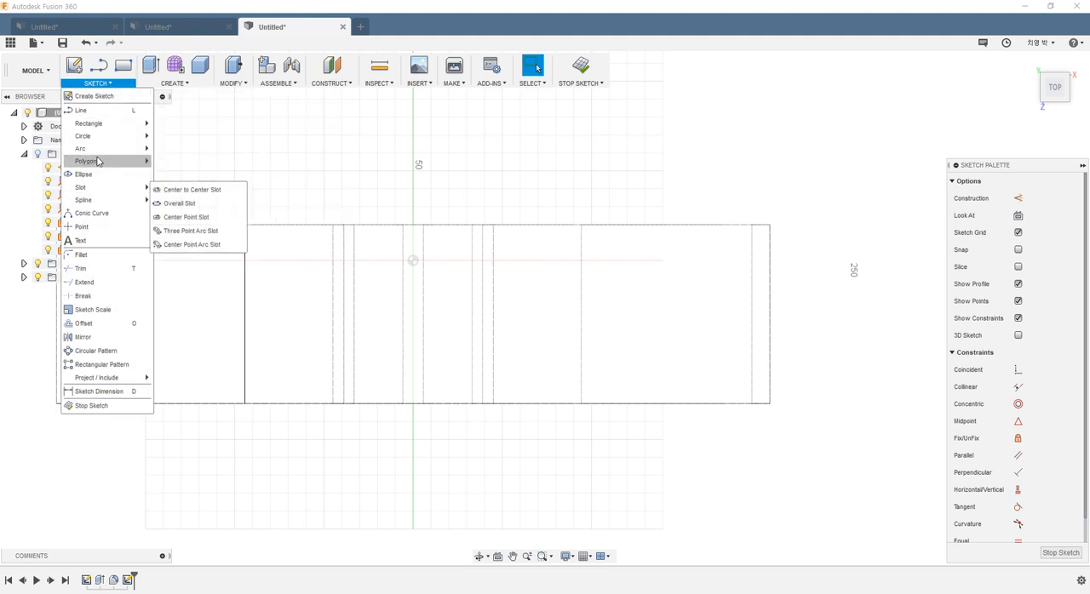
mouse_move(103, 149)
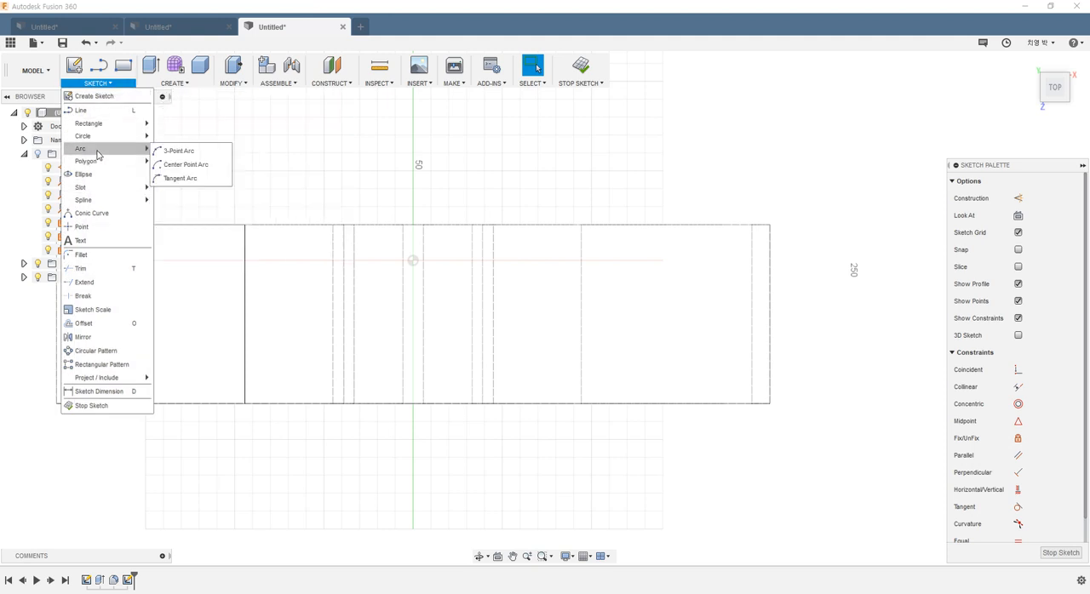
left_click(200, 166)
scroll(306, 290, "down", 3)
scroll(353, 349, "up", 3)
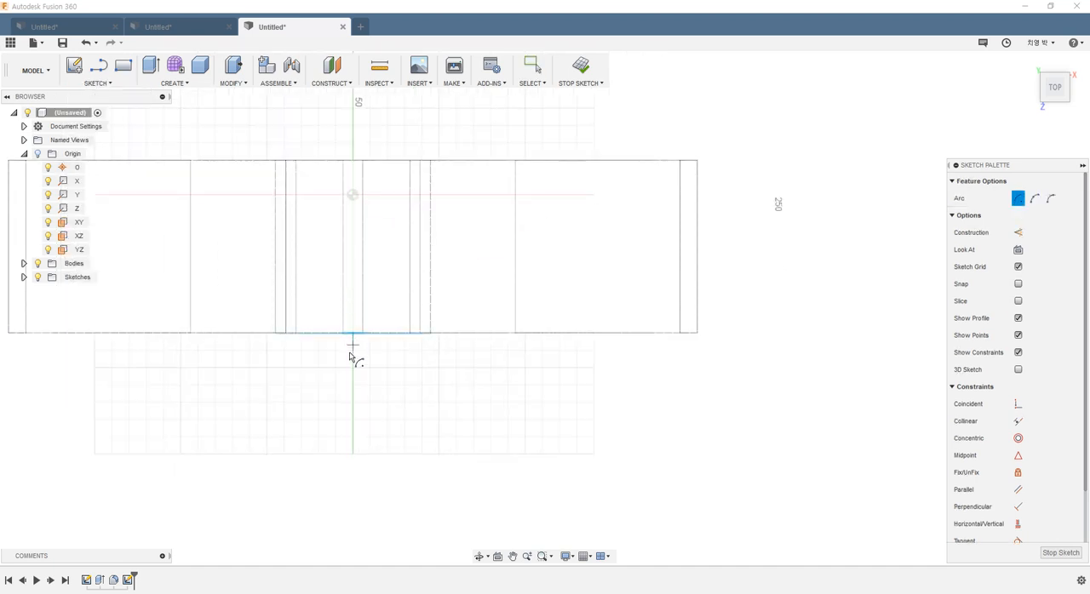
left_click(352, 398)
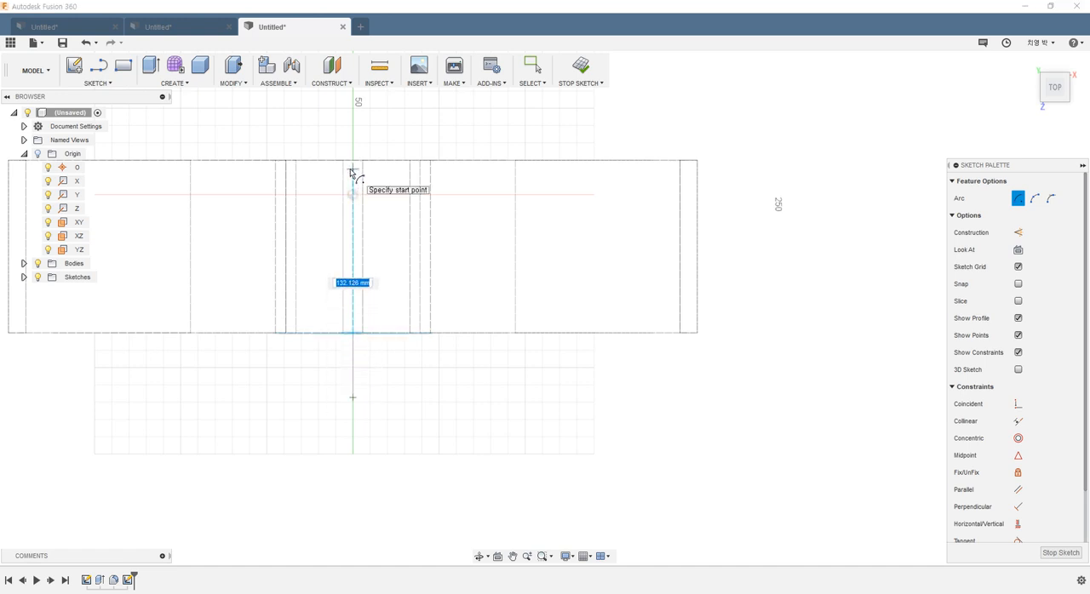
left_click(352, 170)
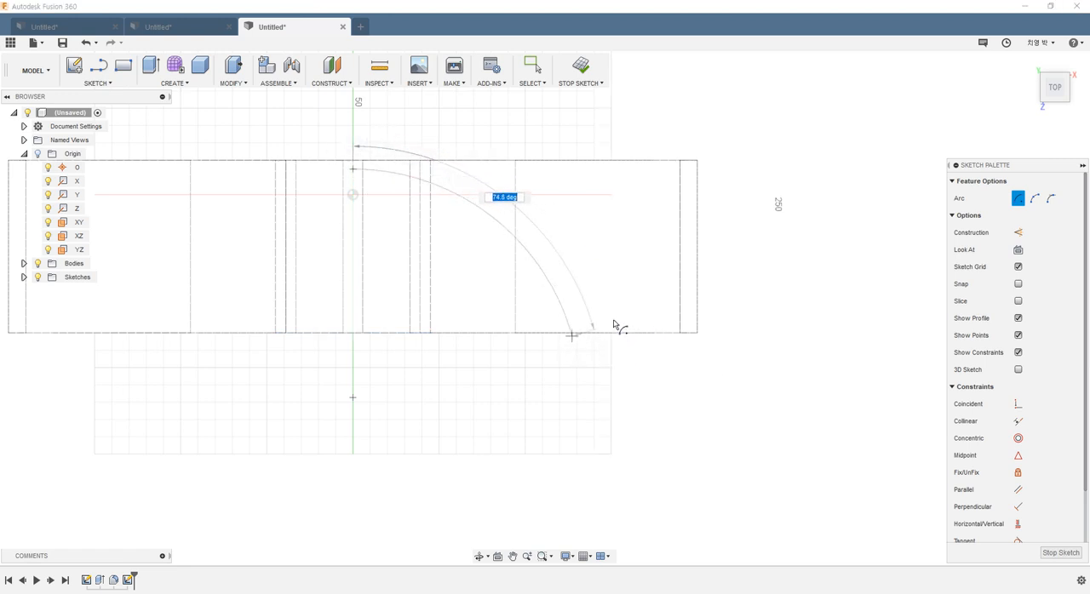
left_click(608, 386)
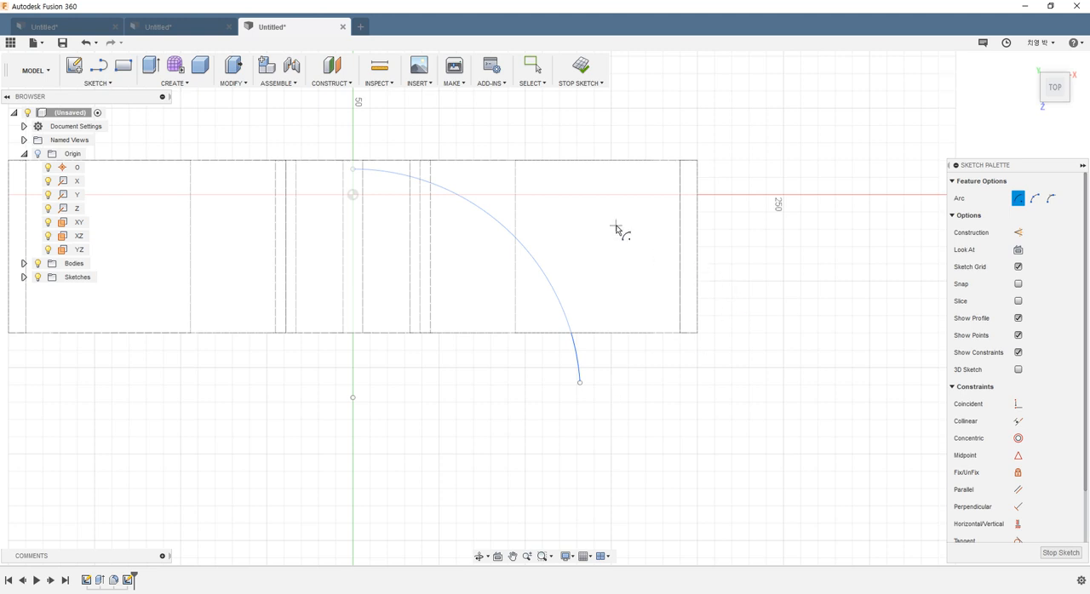
key("Escape")
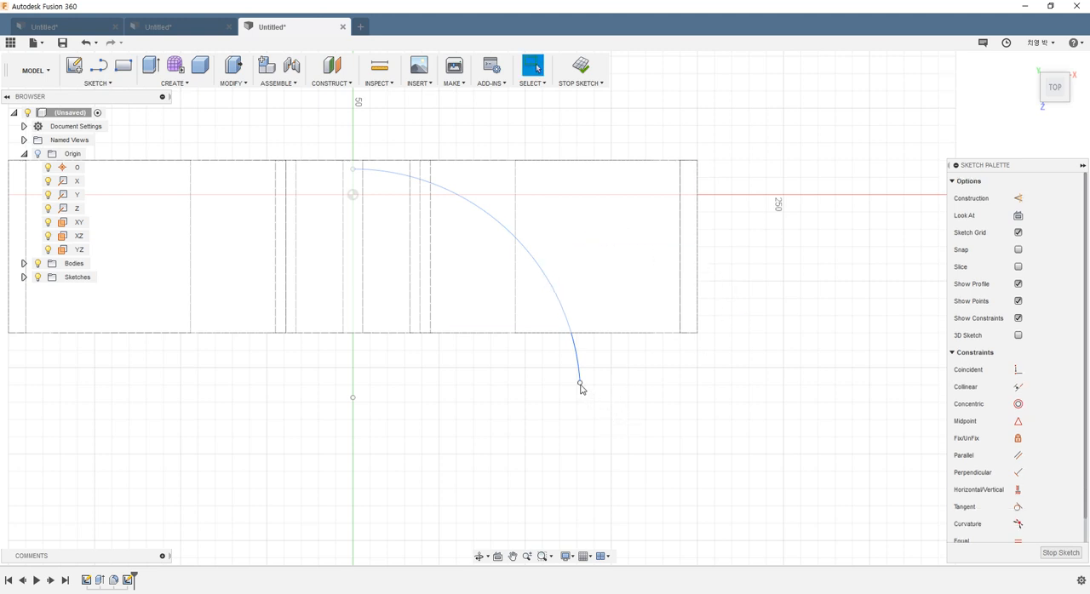
Step: Pull the arc and its center point off the vertical axis, and align the center point vertically with the origin using the Horizontal/Vertical constraint
left_click_drag(580, 383, 603, 367)
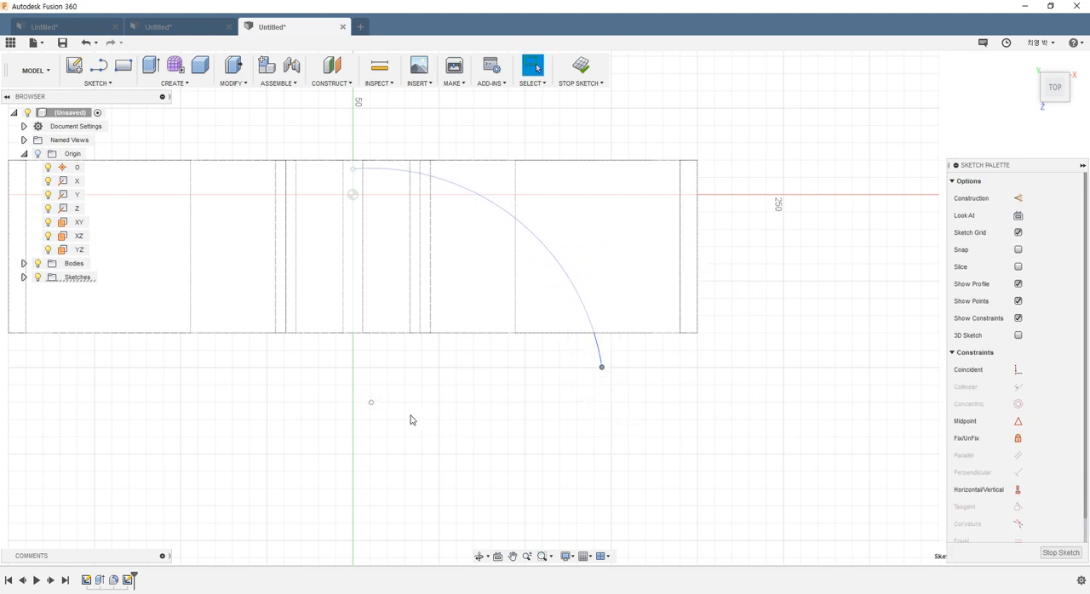
mouse_move(373, 403)
left_mouse_down()
mouse_move(419, 411)
mouse_move(404, 424)
left_mouse_up()
left_click(857, 444)
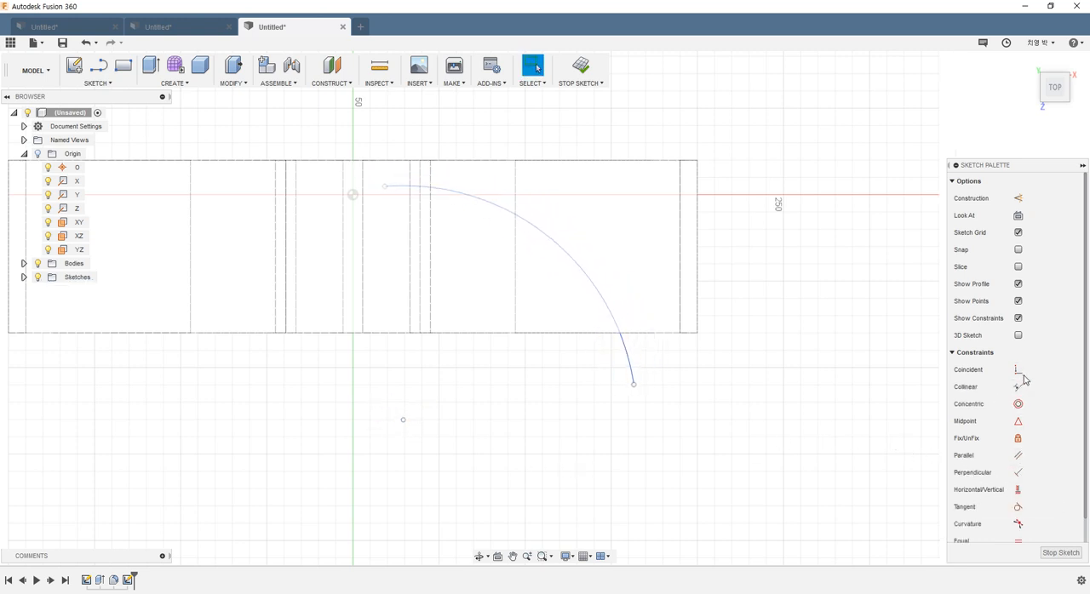
left_click(1018, 490)
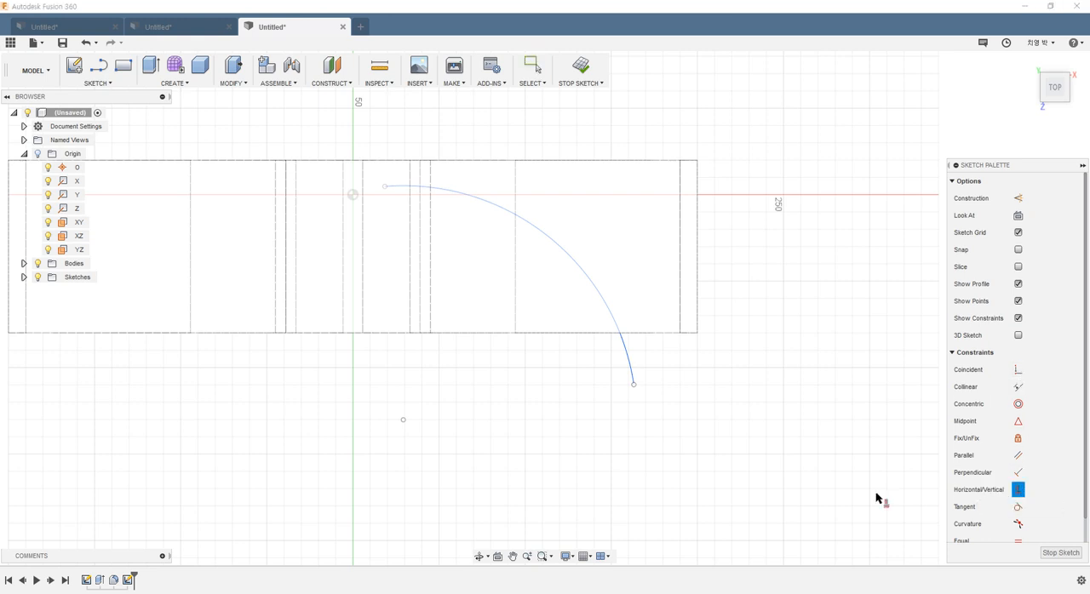
left_click(403, 421)
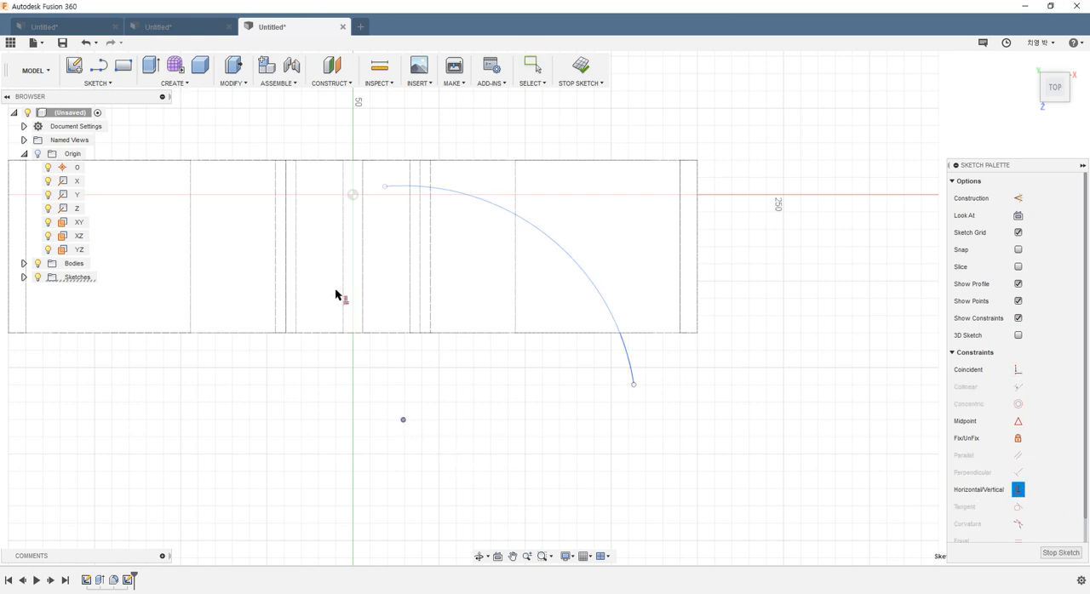
left_click(353, 195)
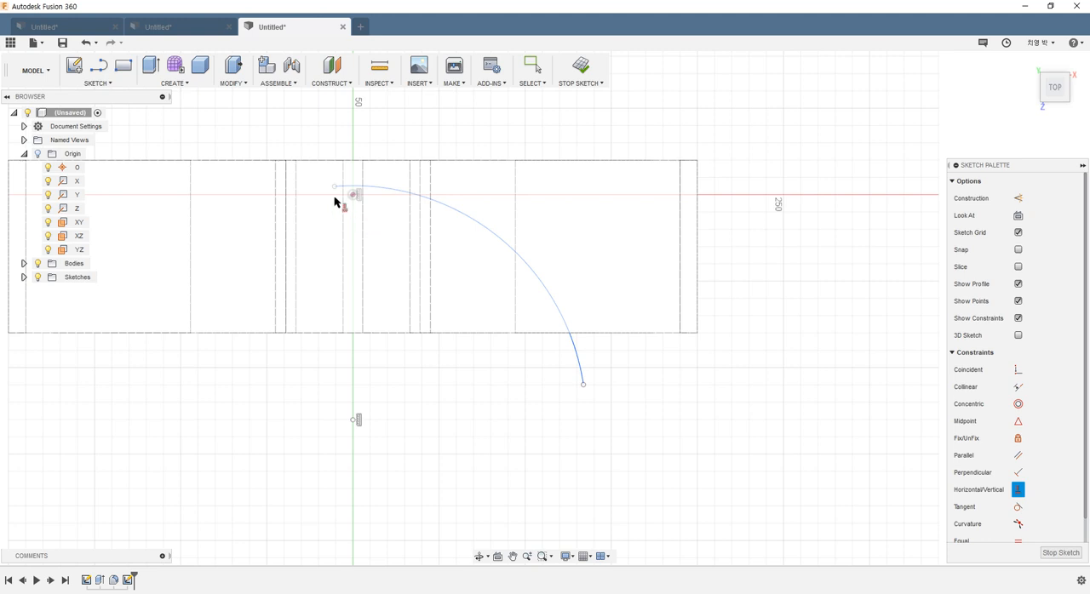
Step: Try to constrain the arc's upper endpoint to the origin with Horizontal/Vertical, and undo that constraint
left_click(333, 188)
left_click(351, 195)
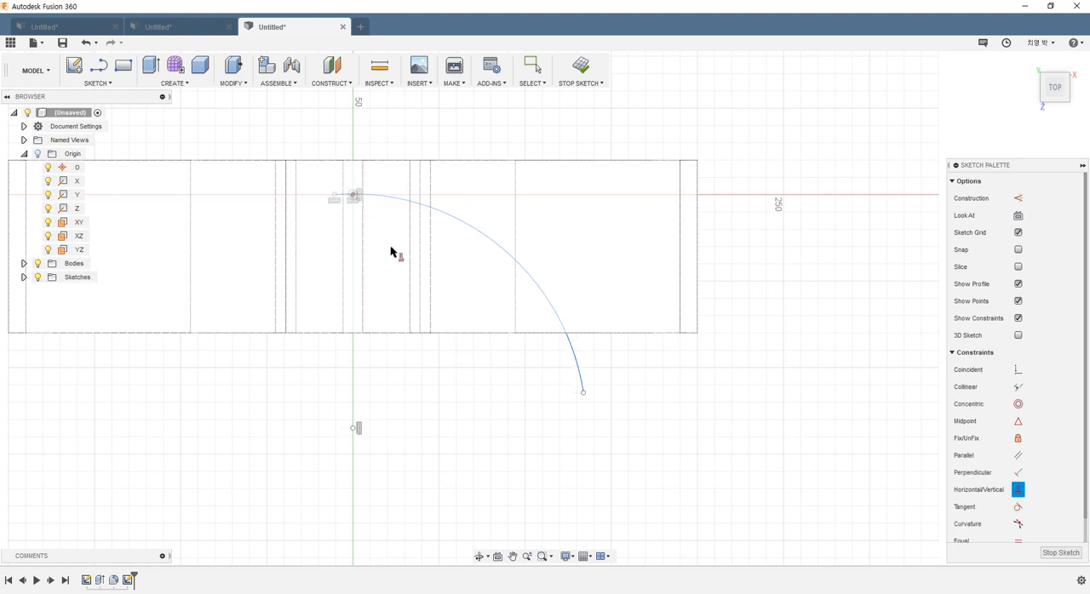
key("Escape")
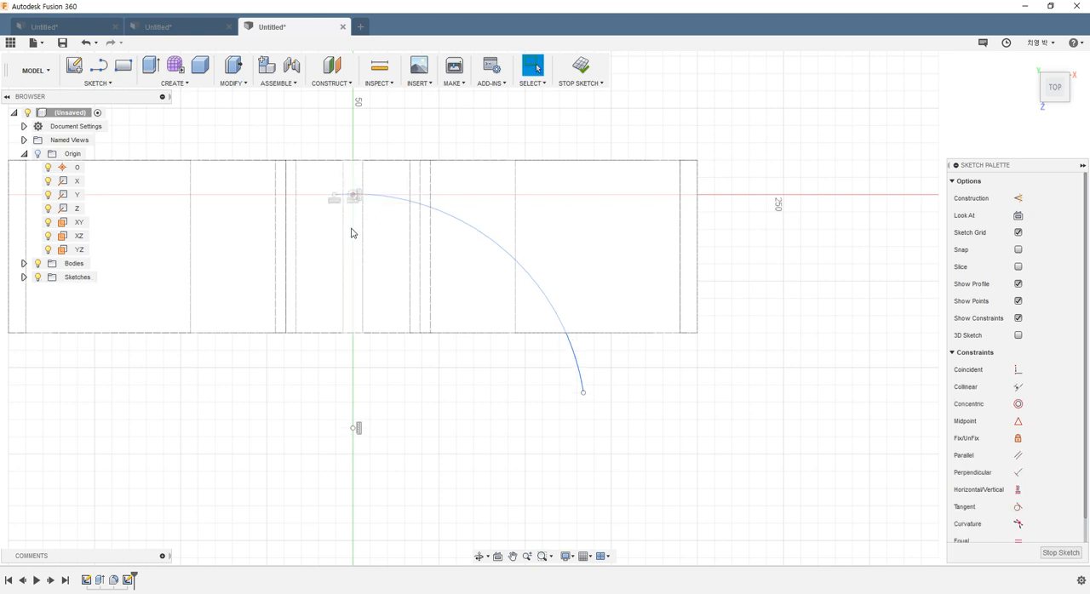
key("ctrl+z")
Step: Move the arc's upper endpoint above the body and constrain it vertically in line with the origin
left_click_drag(334, 188, 361, 149)
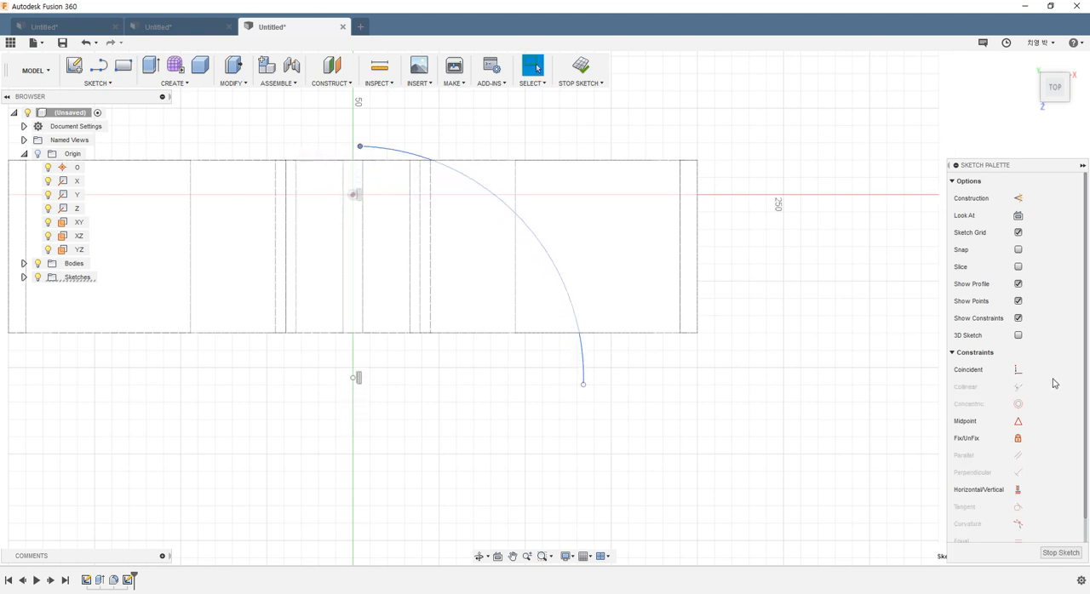
left_click(988, 490)
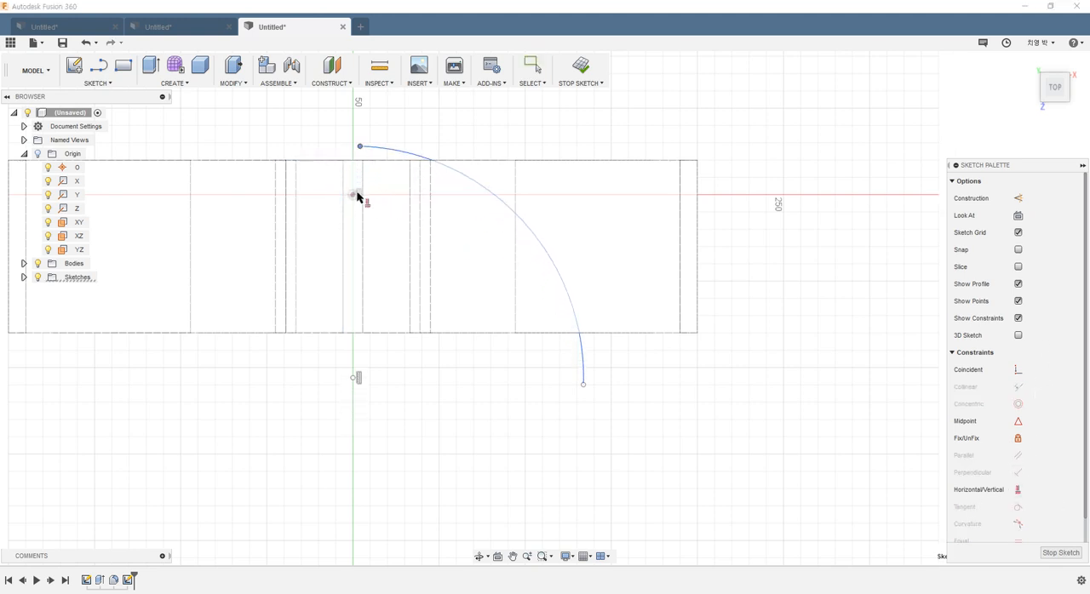
left_click(354, 195)
left_click(360, 146)
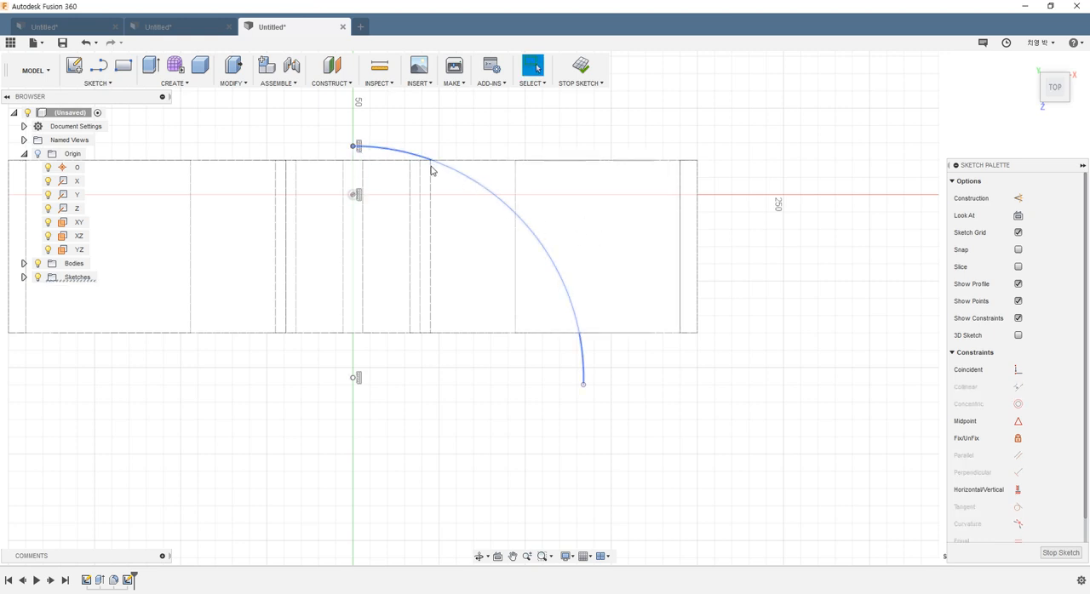
left_click(606, 400)
Step: Attach the arc's free lower endpoint to the hanger body's right end edge
left_click_drag(587, 389, 699, 281)
left_click(750, 412)
scroll(707, 327, "down", 3)
scroll(702, 276, "up", 3)
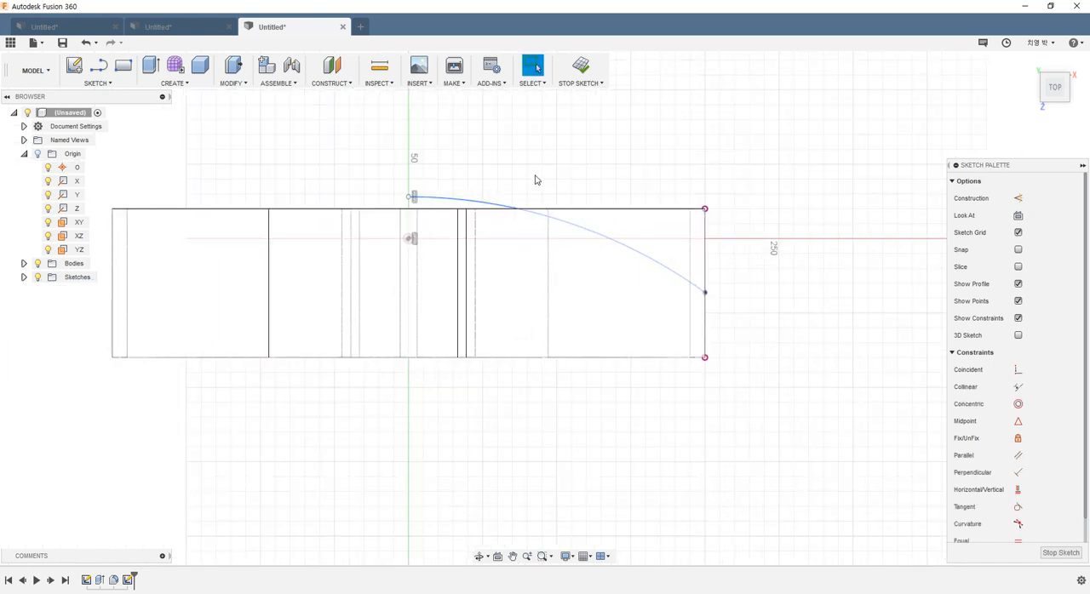
Step: Add a radius dimension to the arc, with its label above the curve
scroll(564, 349, "down", 2)
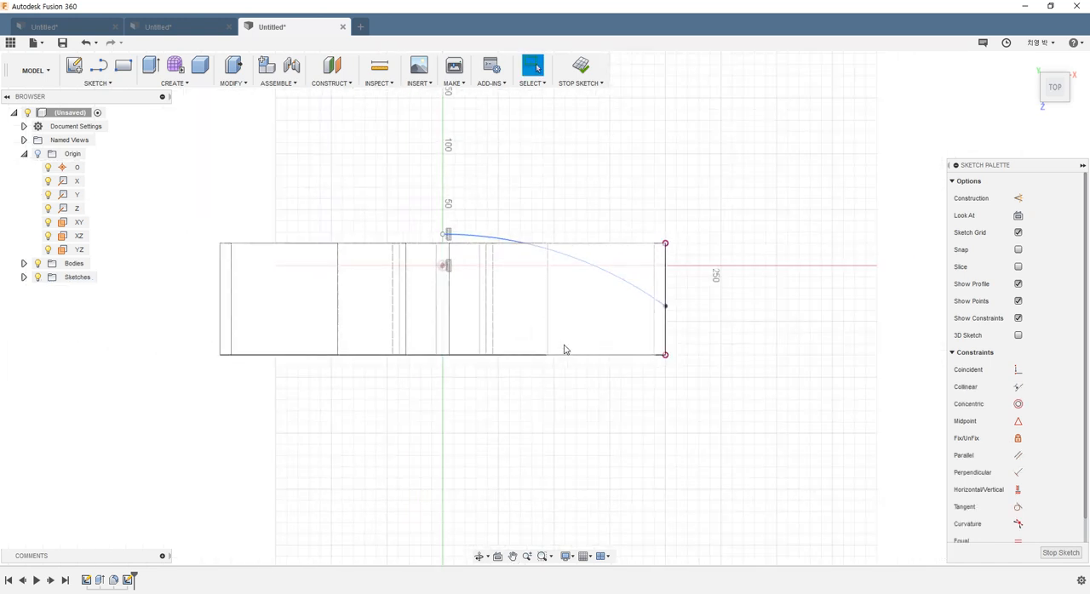
left_click(442, 235)
key("d")
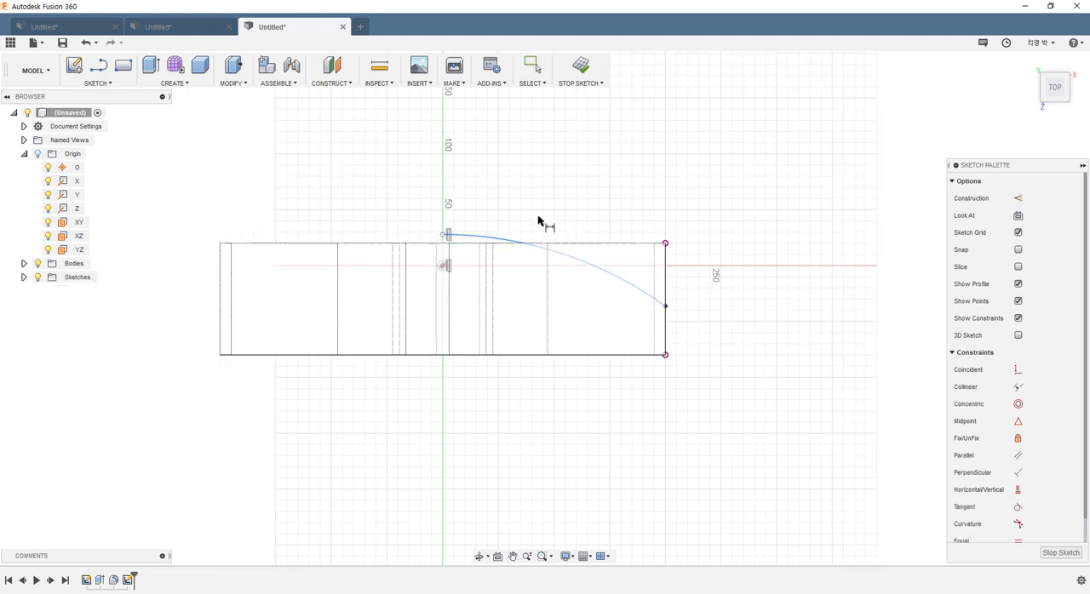
left_click(504, 241)
left_click(526, 205)
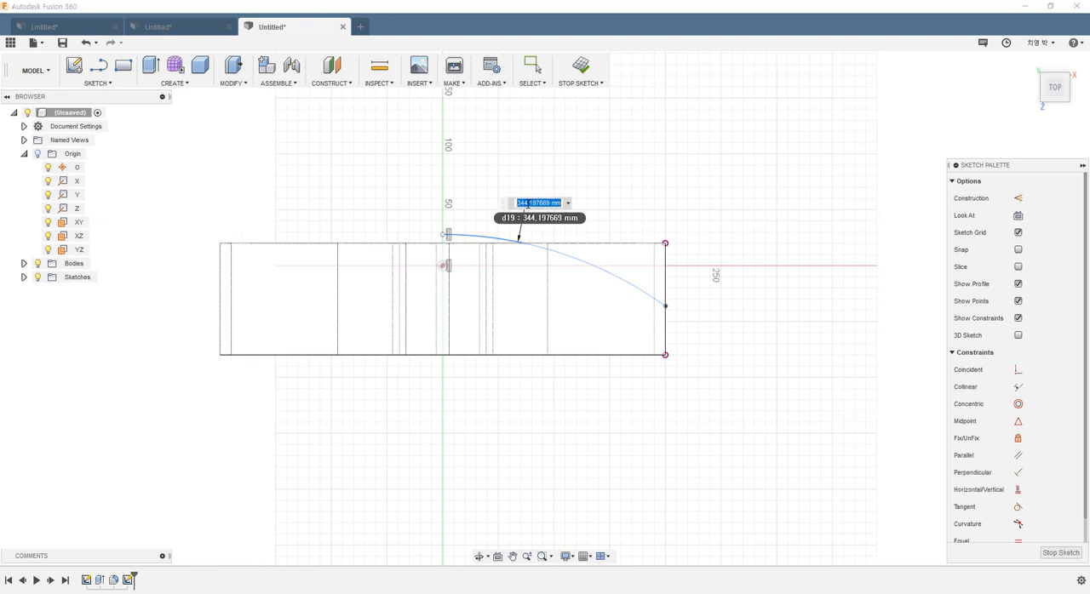
type("9")
key("Return")
scroll(521, 201, "down", 5)
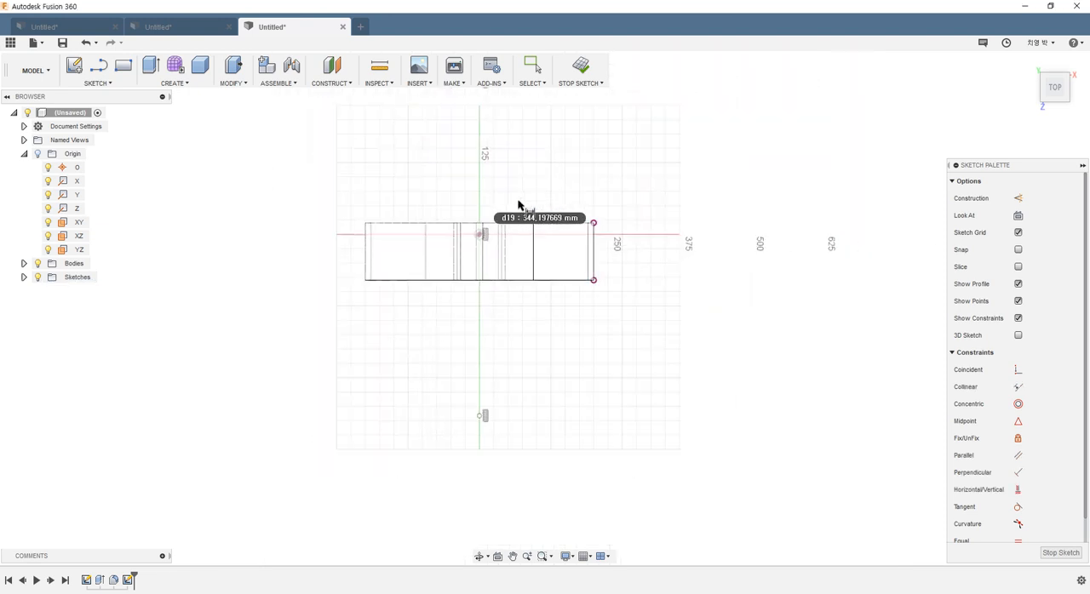
scroll(519, 180, "up", 4)
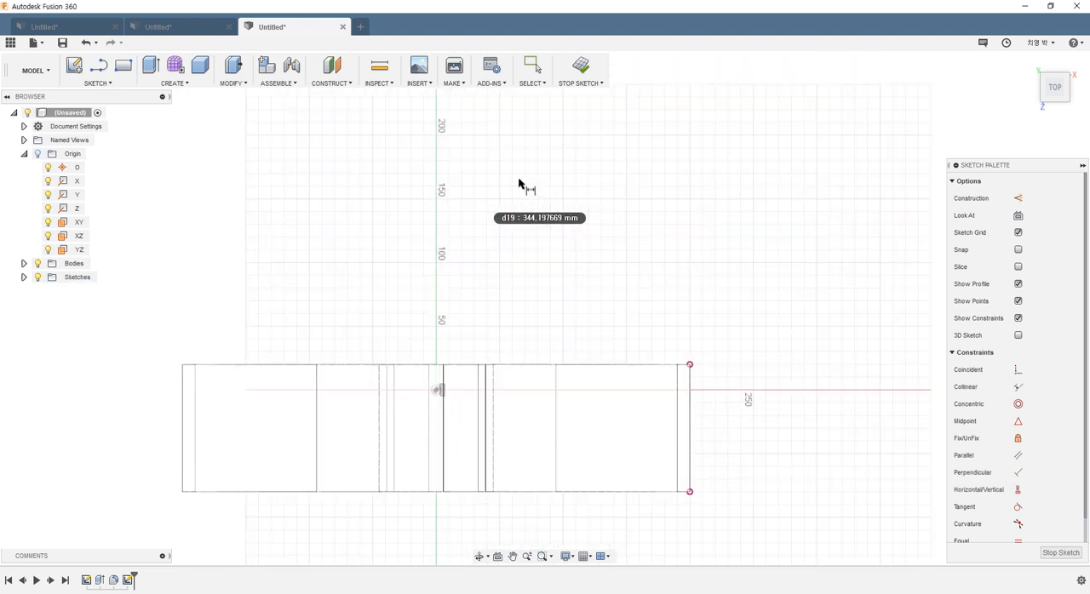
scroll(533, 187, "down", 6)
scroll(498, 128, "up", 5)
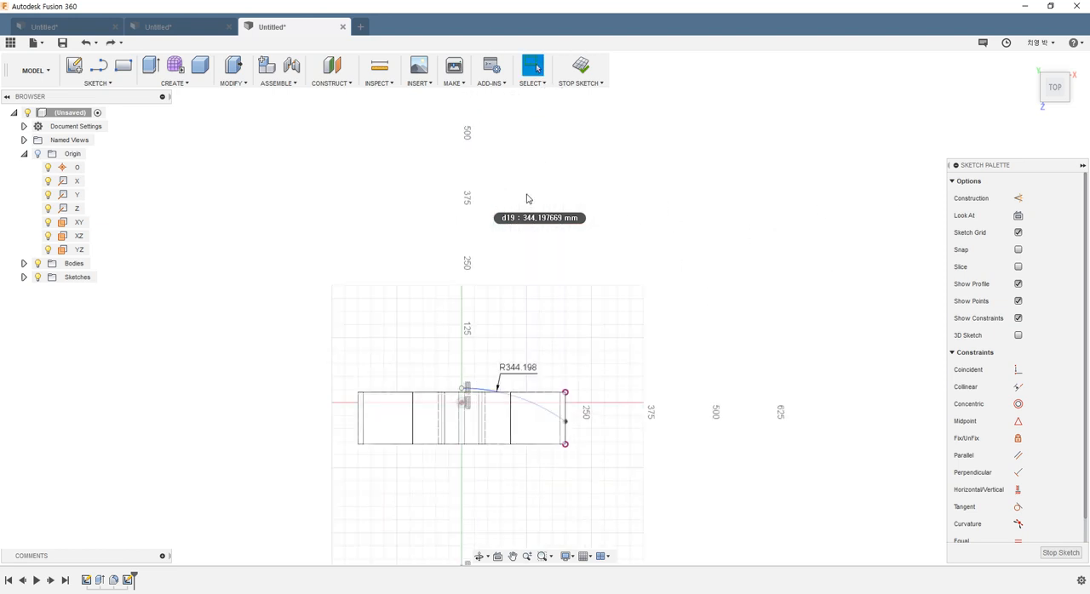
scroll(459, 401, "up", 6)
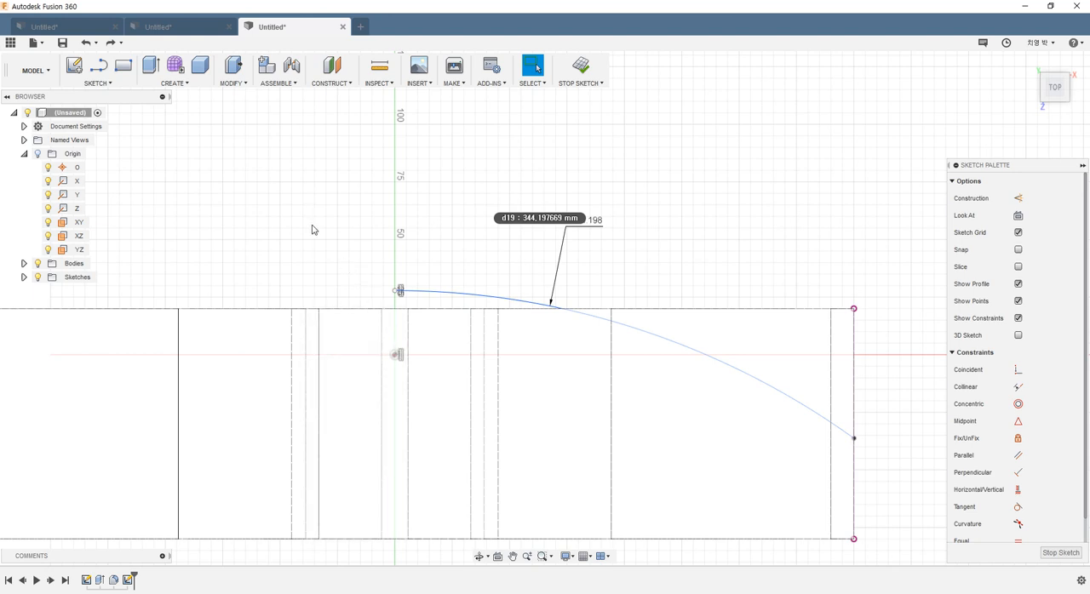
Step: Dimension the vertical distance between the origin and the arc's upper endpoint as 10 mm
key("d")
left_click(396, 360)
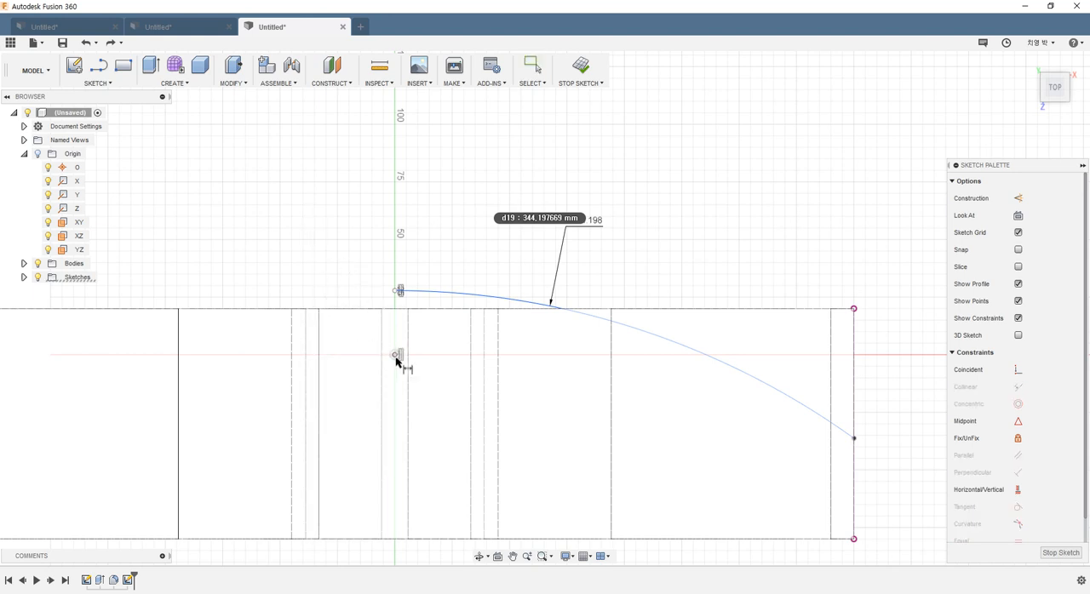
left_click(396, 292)
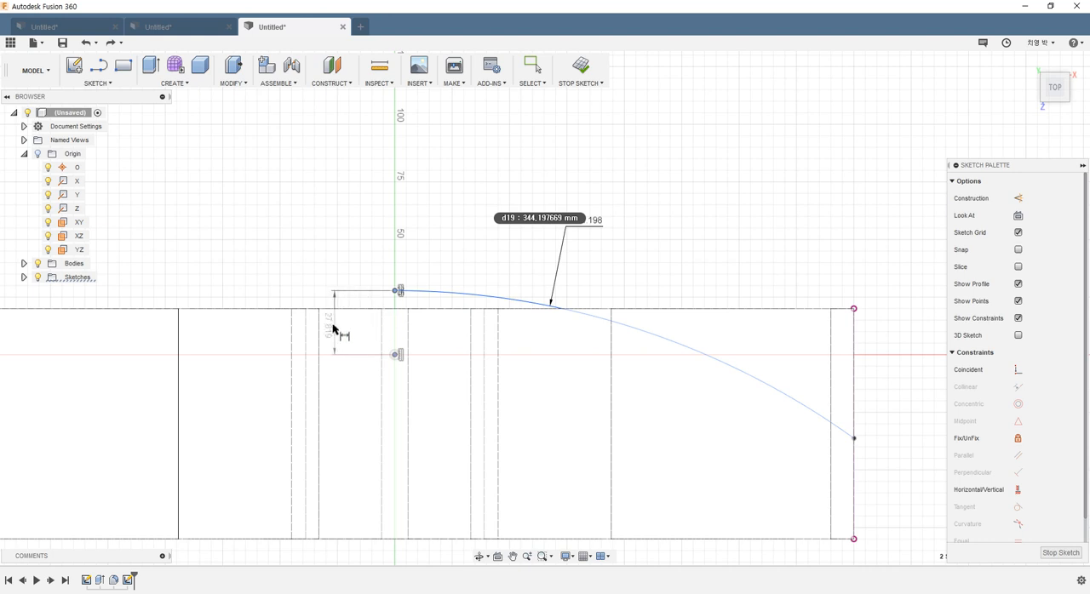
left_click(333, 331)
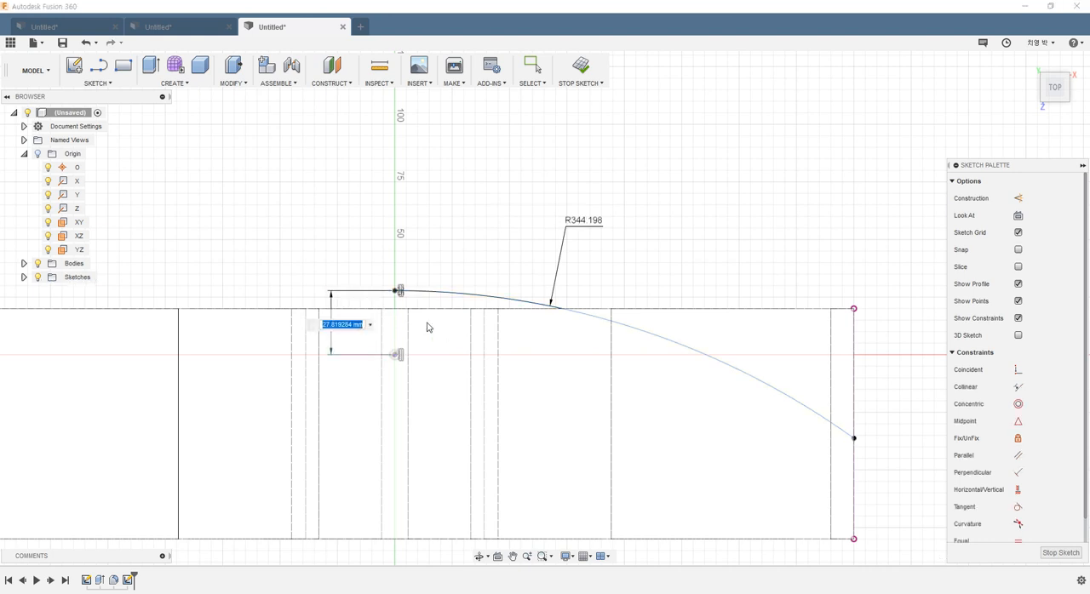
type("10")
key("Return")
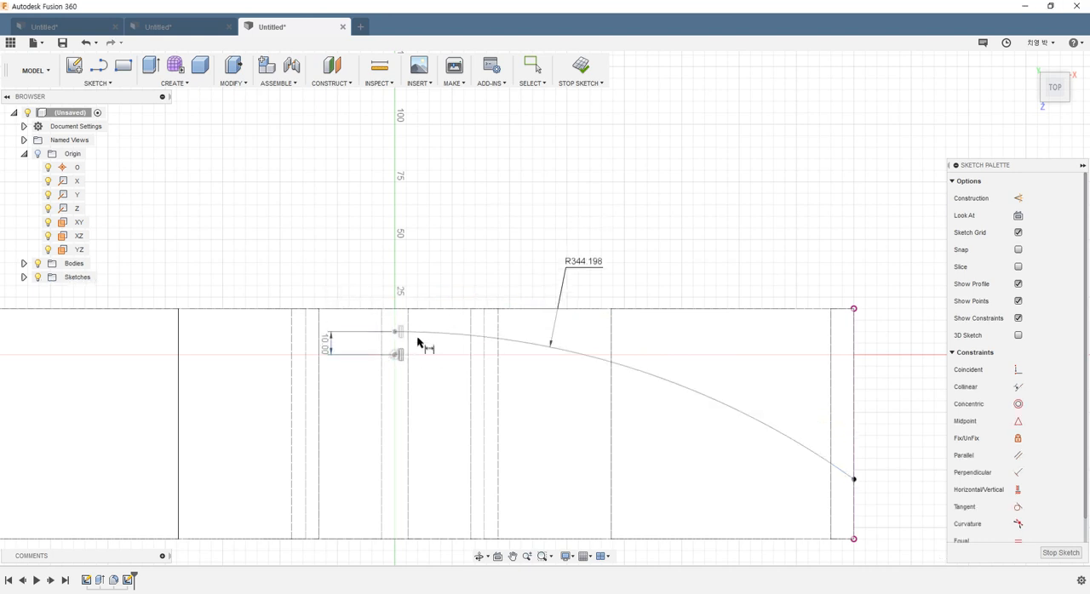
Step: After checking the top view in the reference drawing, set the arc's radius to 900 mm and reposition its label above the middle of the arc
left_click(715, 593)
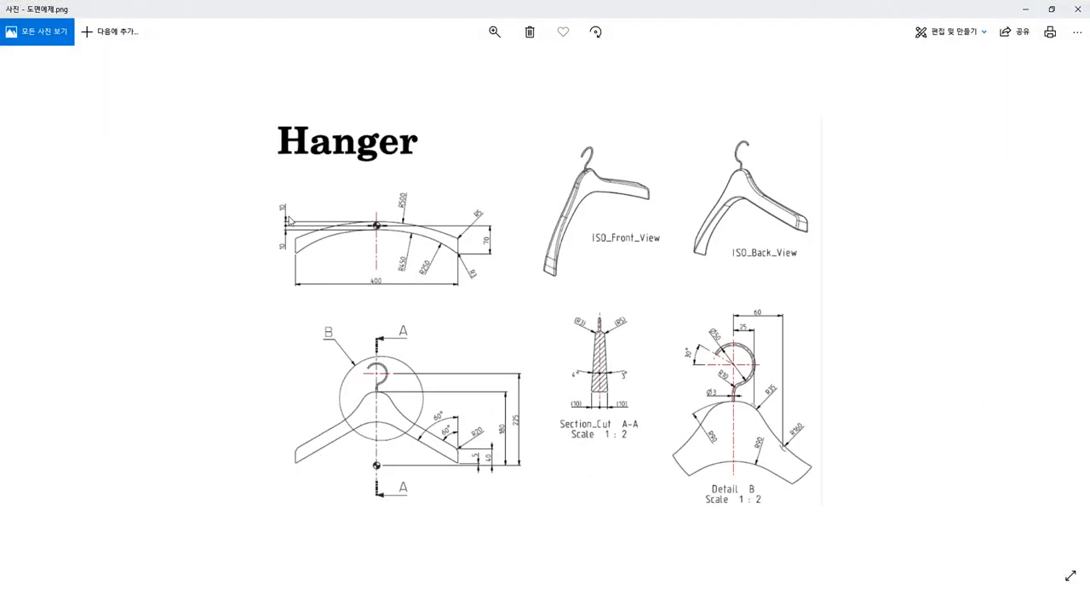
scroll(290, 215, "up", 2)
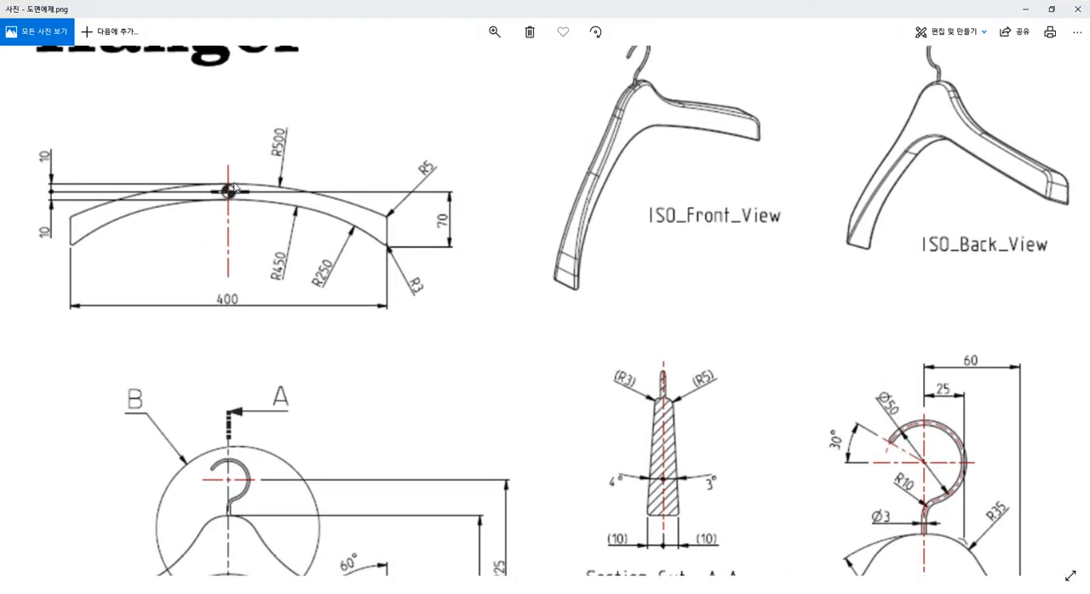
left_click(1026, 10)
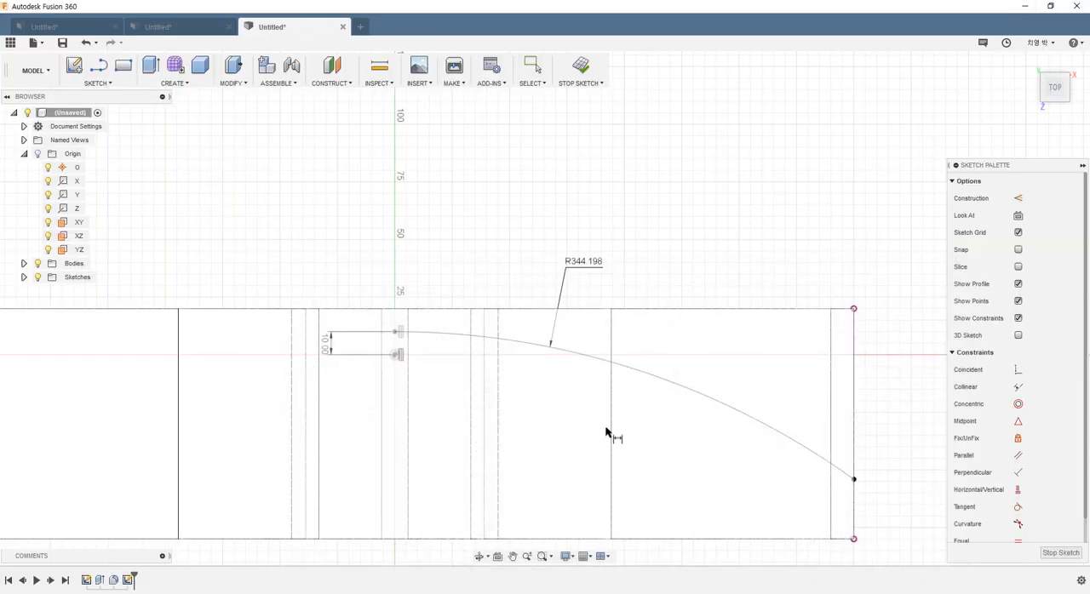
double_click(584, 263)
type("9")
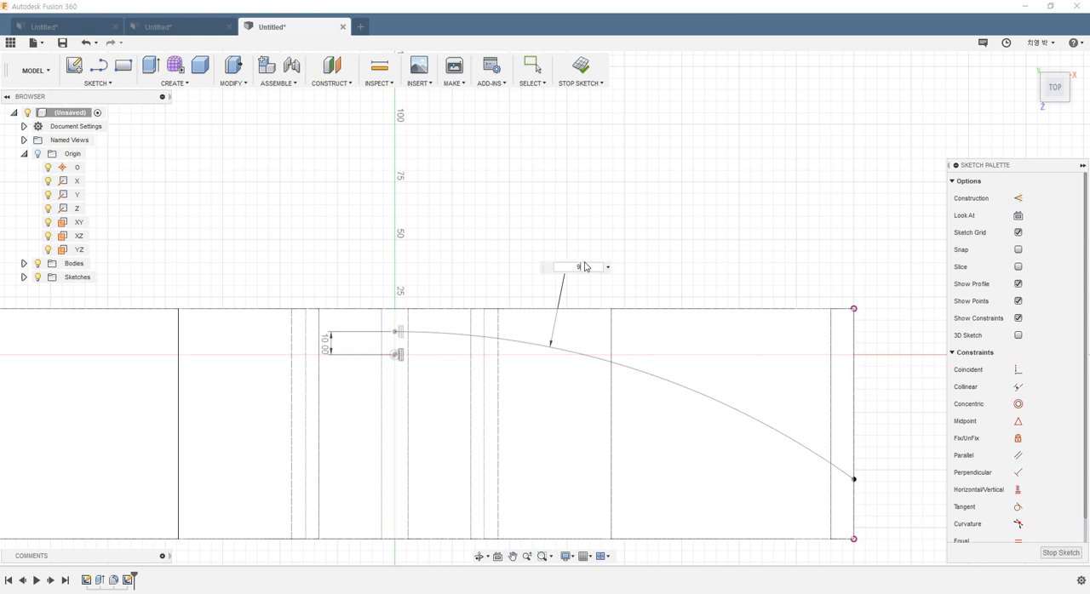
type("00")
key("Return")
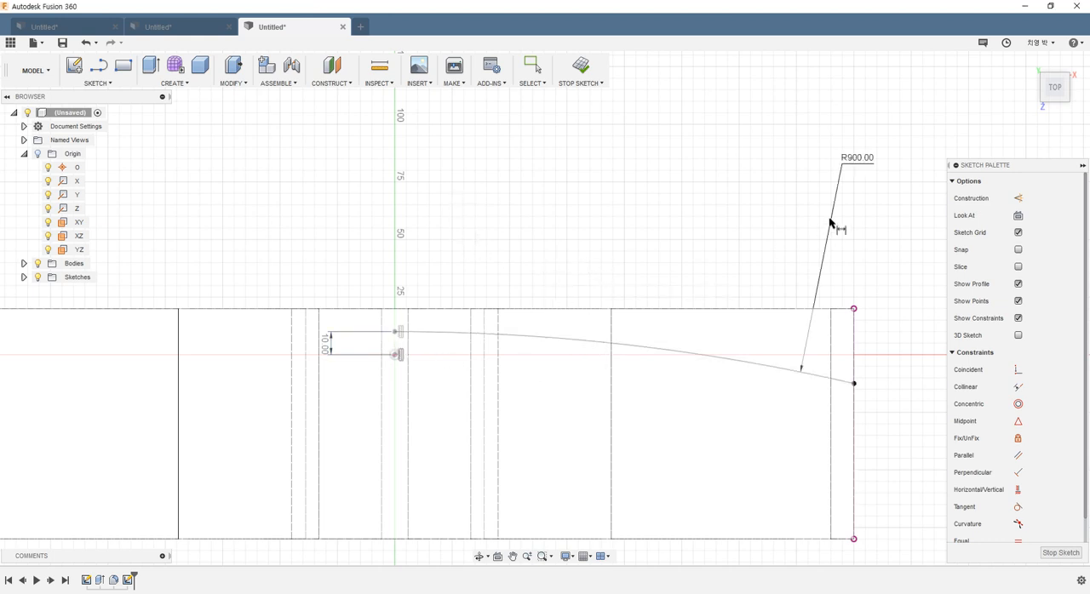
scroll(831, 224, "down", 1)
left_click_drag(838, 170, 615, 192)
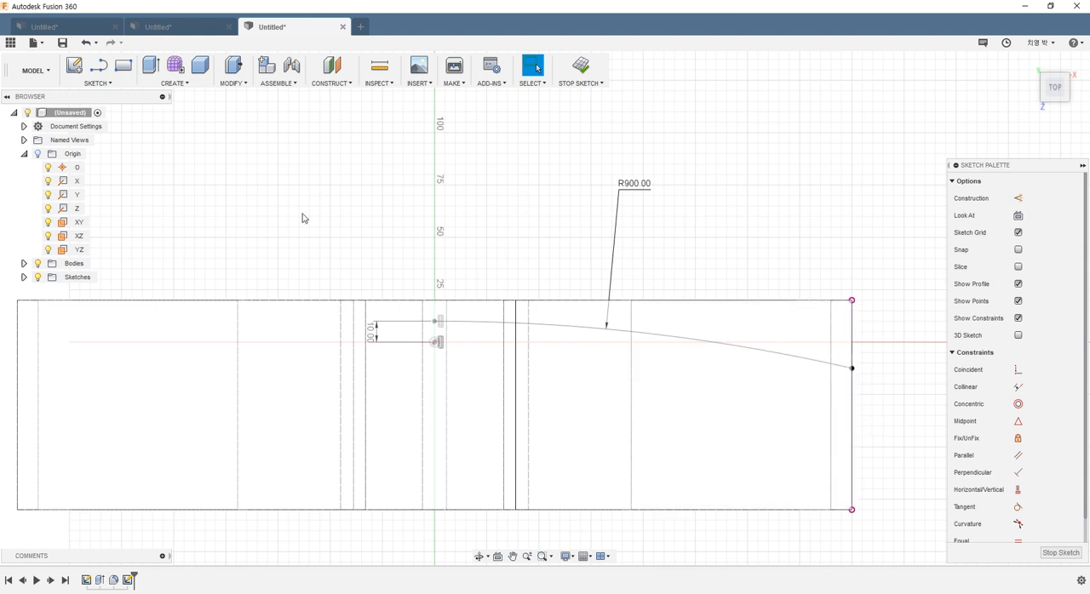
Step: Draw a vertical line down from the arc's lower right endpoint along the hanger body's right end edge
left_click(99, 66)
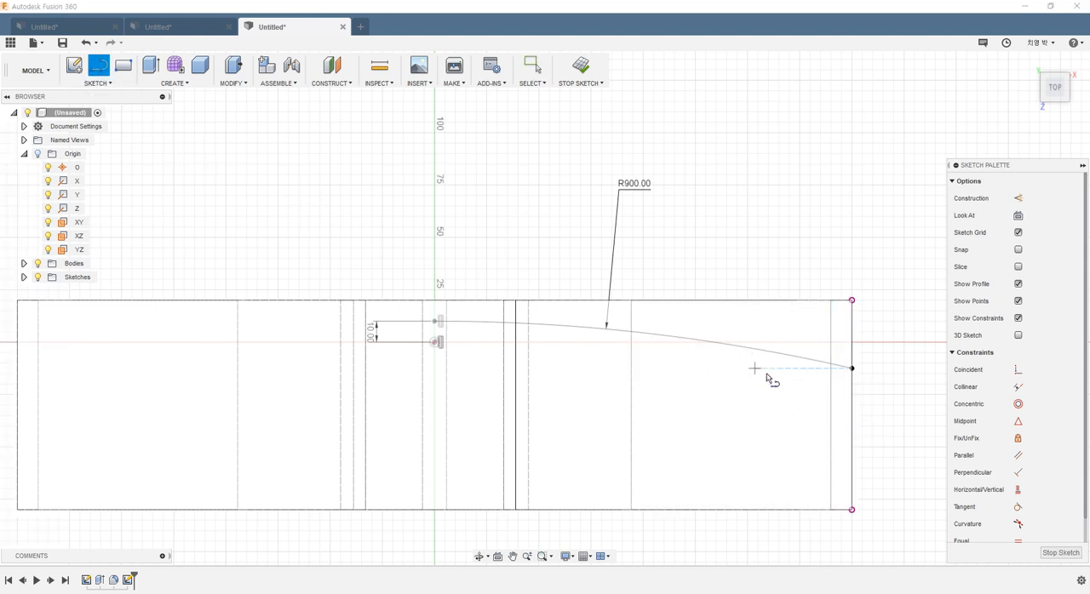
left_click(852, 370)
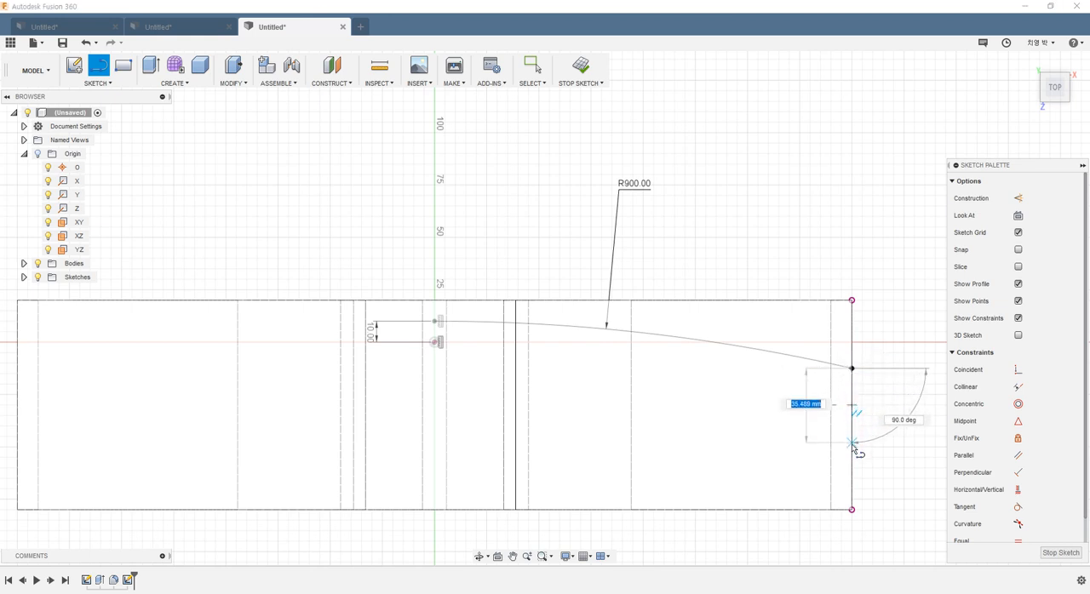
left_click(853, 469)
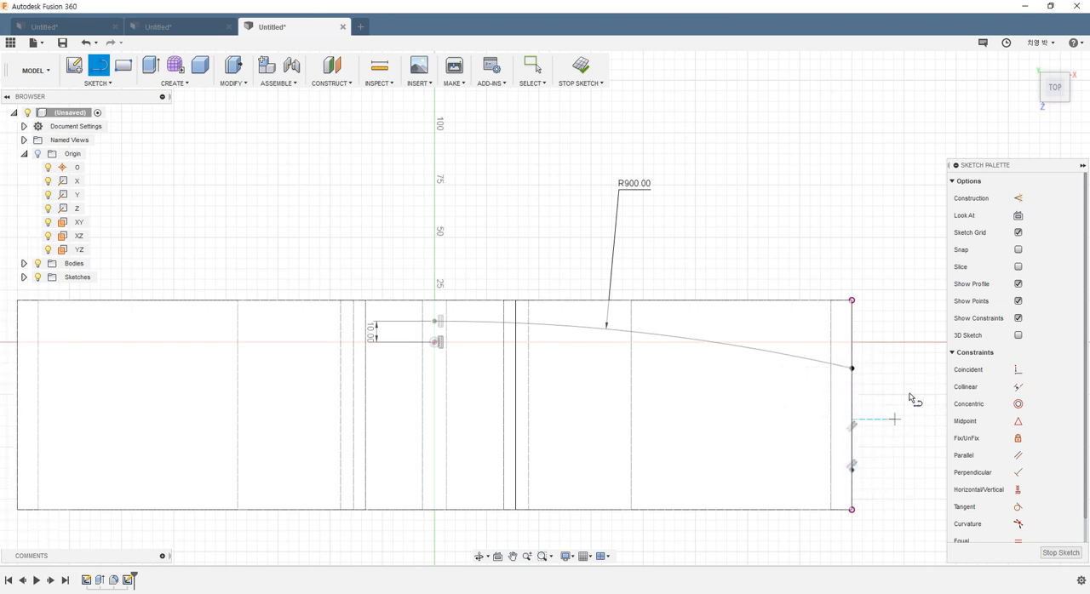
key("Escape")
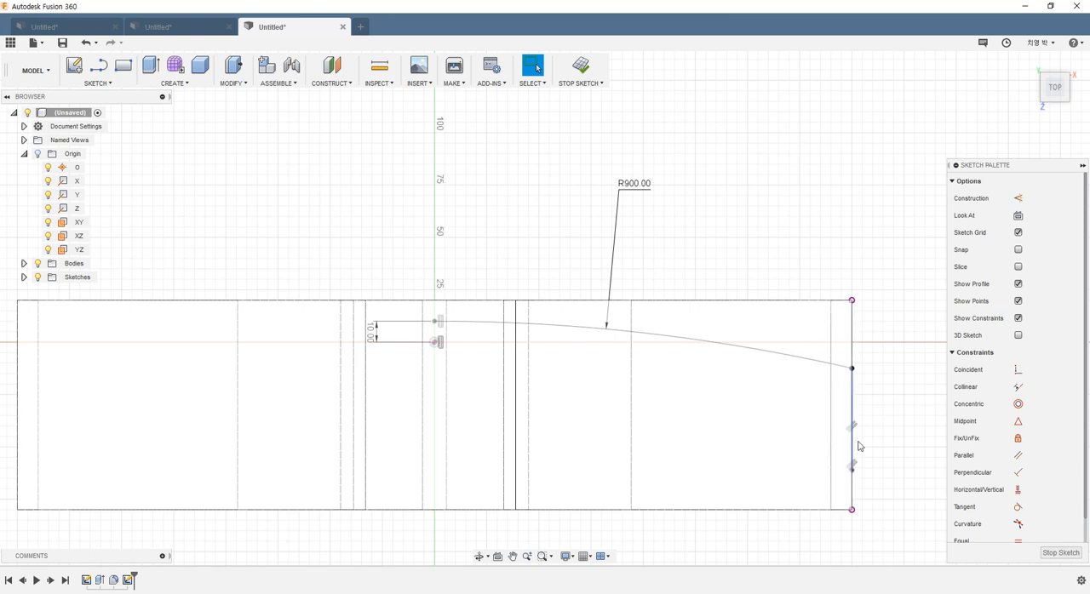
Step: Check the reference drawing and dimension the vertical distance between the origin and the end line's lower endpoint as 70 mm
key("d")
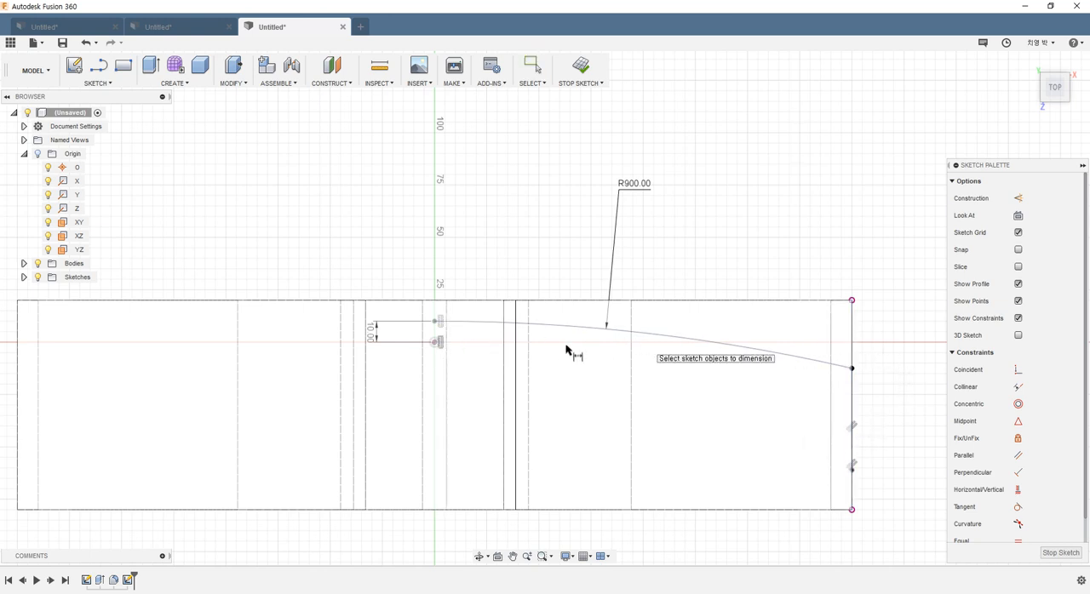
key("alt+Tab")
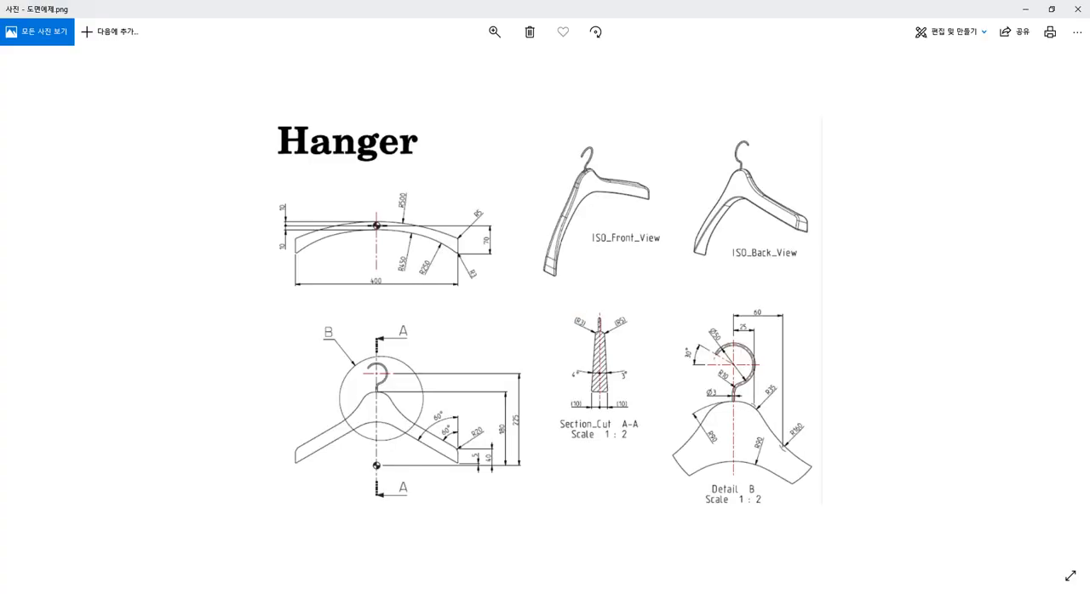
left_click(1026, 11)
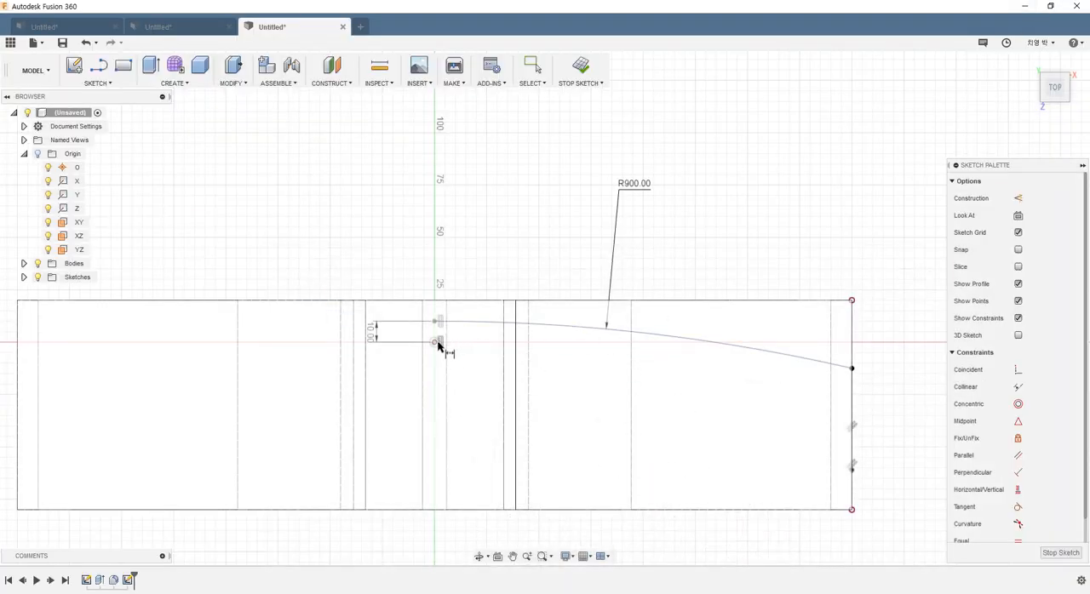
left_click(851, 471)
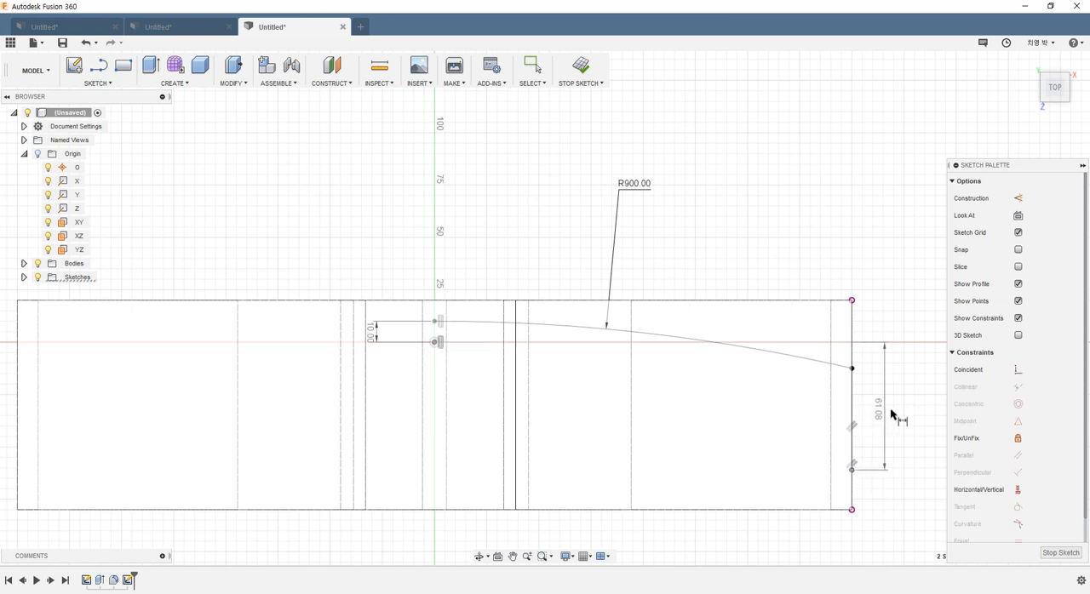
left_click(886, 416)
type("70")
key("Return")
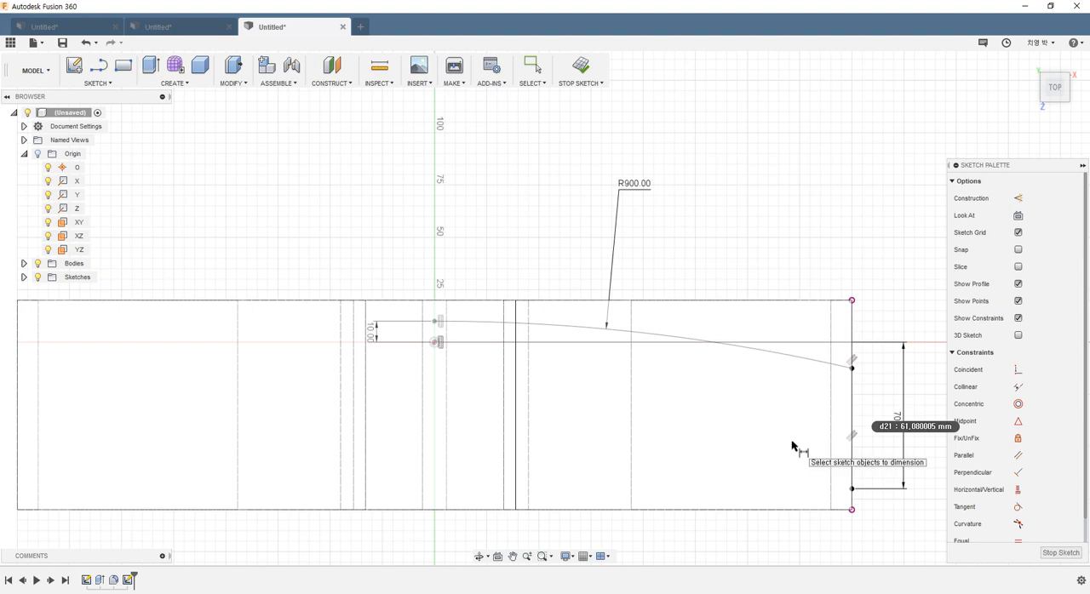
key("Escape")
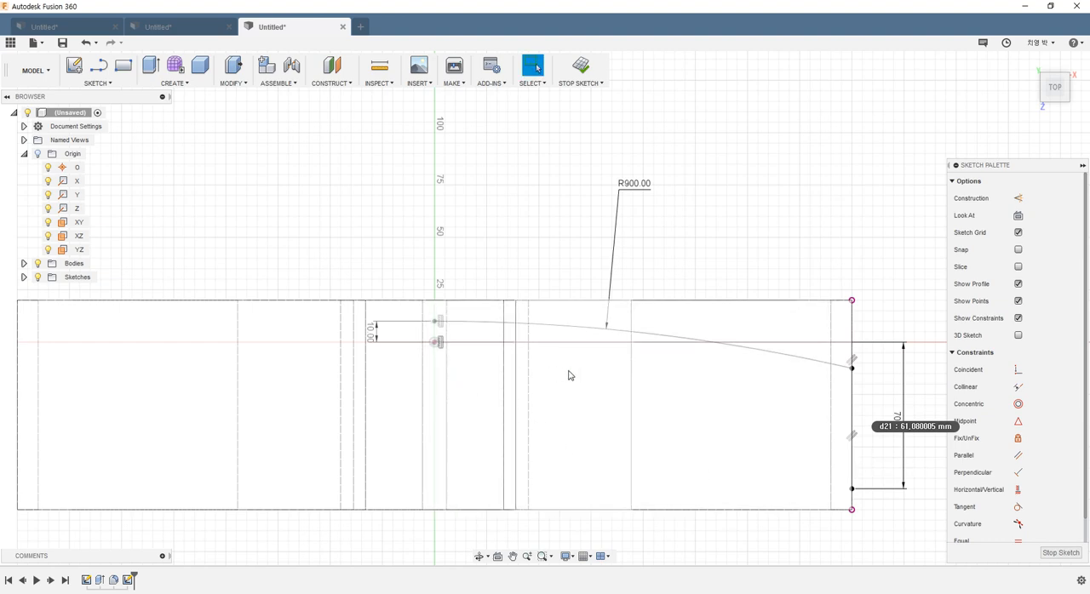
Step: Draw a center point arc of about 187 mm radius and 27 degrees, centered below the origin and starting just under it
scroll(852, 498, "down", 3)
scroll(792, 519, "up", 1)
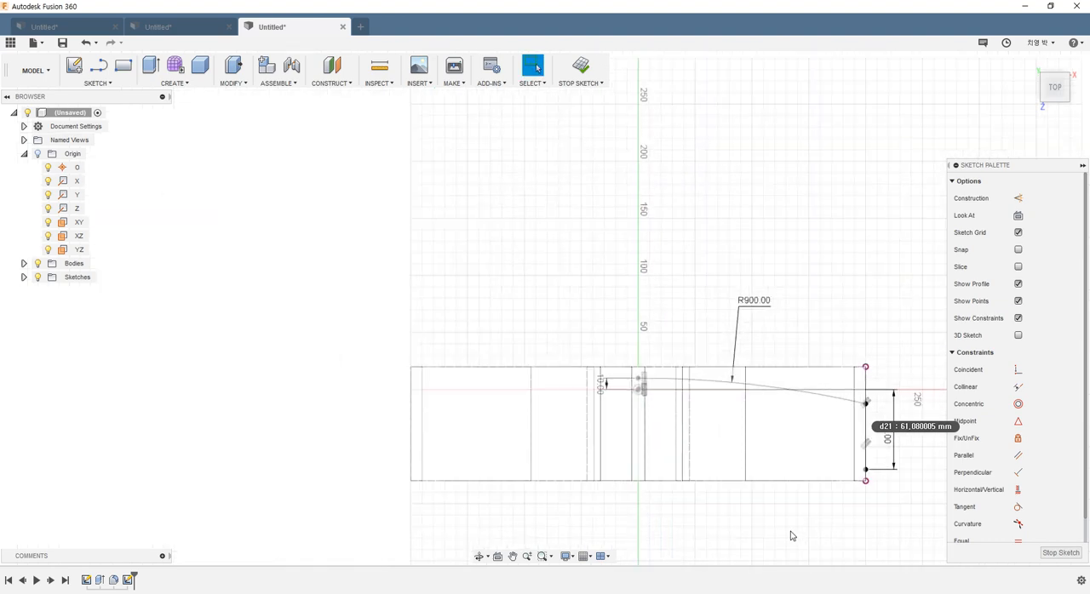
middle_click_drag(759, 491, 504, 314)
scroll(492, 373, "down", 2)
scroll(490, 374, "up", 1)
middle_click_drag(490, 375, 432, 367)
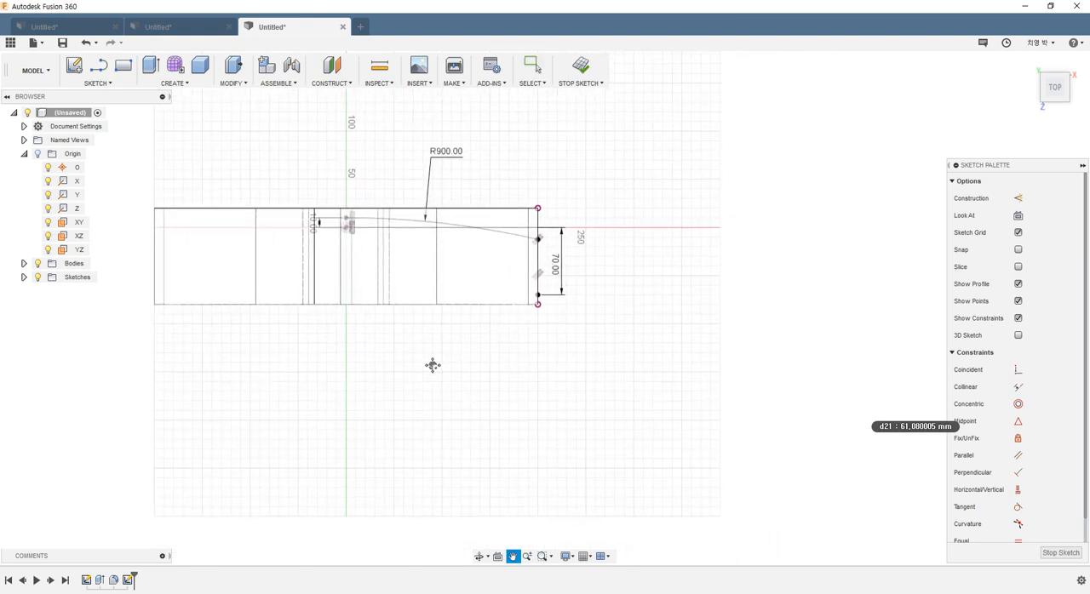
left_click(111, 83)
mouse_move(140, 149)
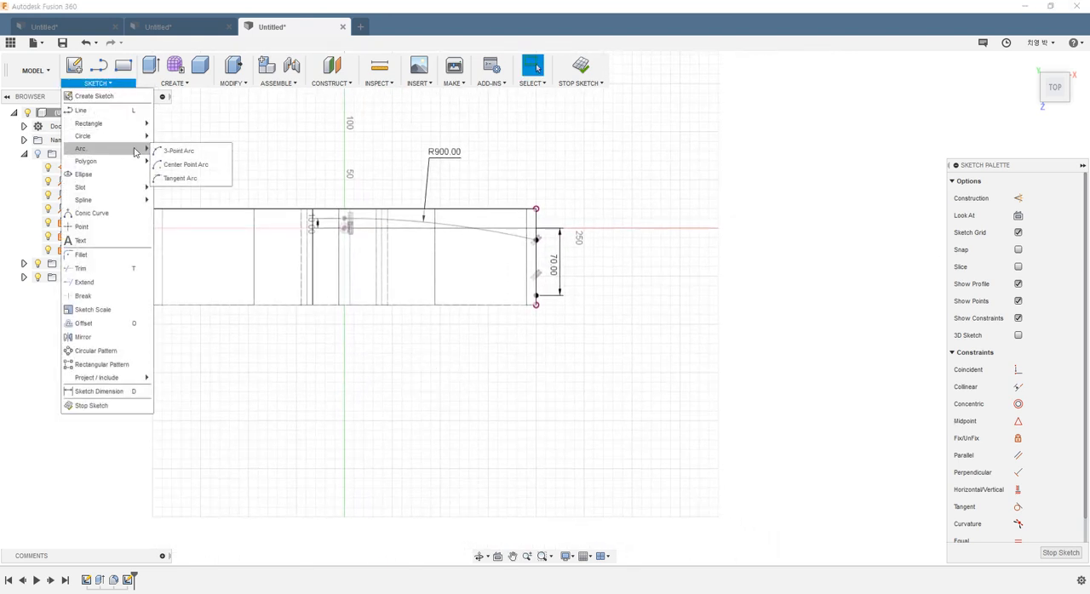
left_click(192, 165)
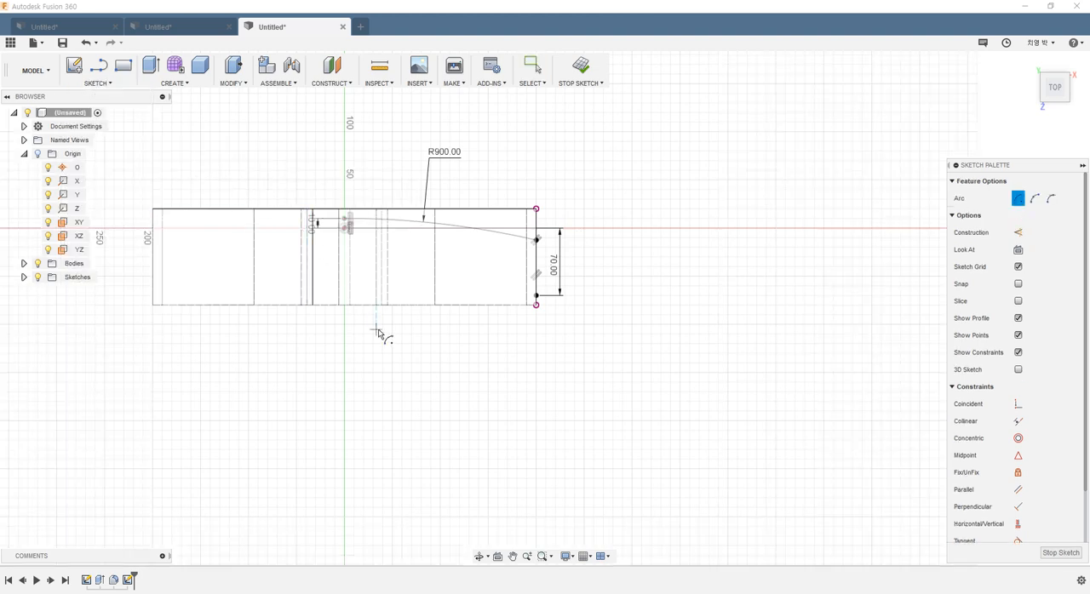
left_click(346, 433)
scroll(349, 260, "up", 3)
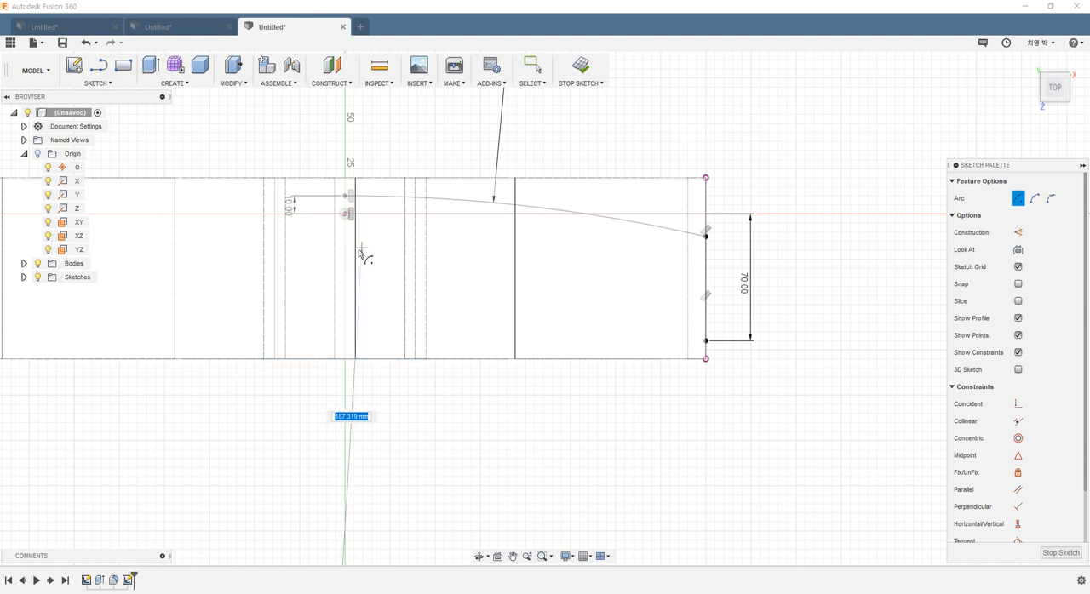
left_click(343, 252)
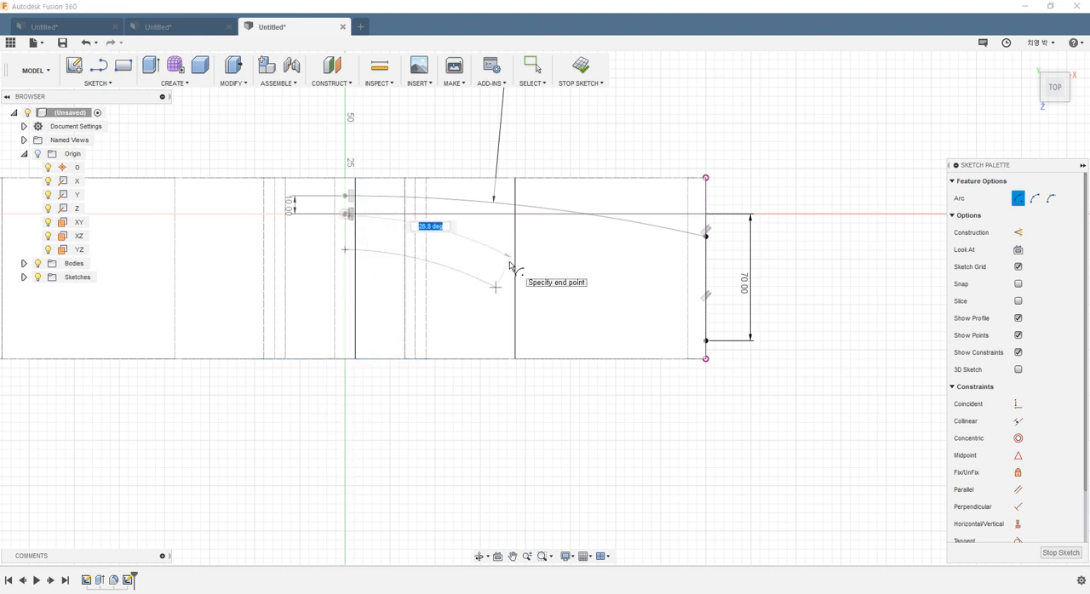
scroll(382, 419, "down", 3)
key("Escape")
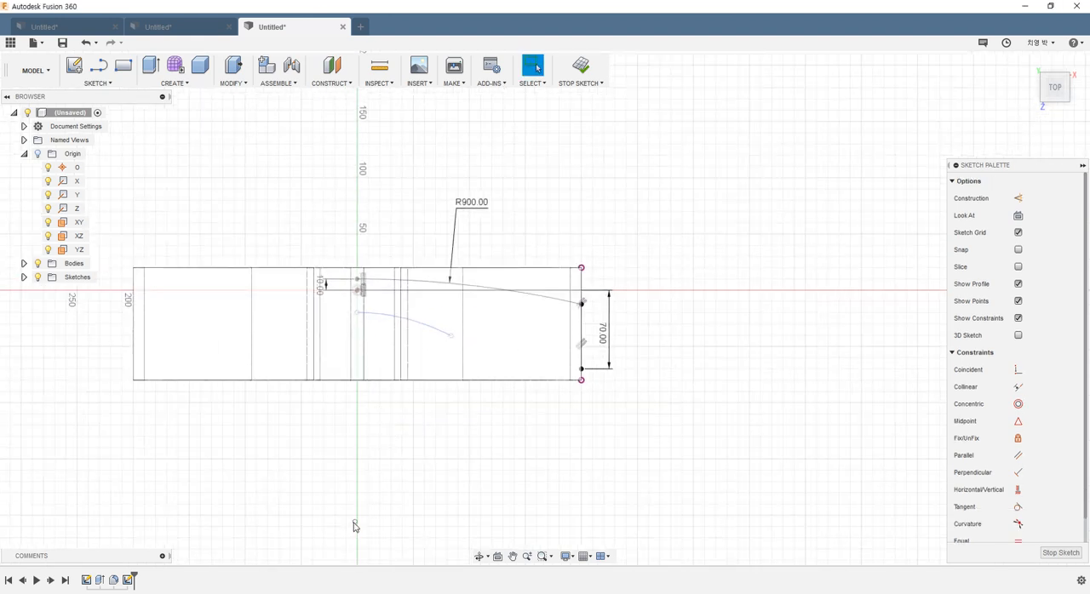
Step: Pull the new arc's center point off the vertical axis and constrain it to align vertically with the origin
left_click_drag(385, 493, 382, 508)
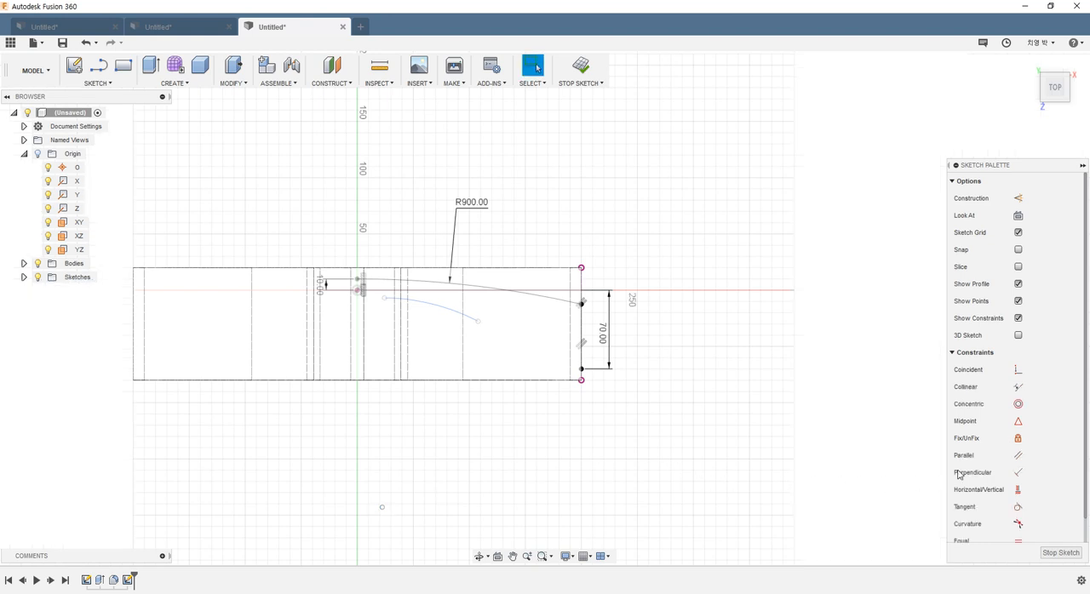
left_click(1019, 492)
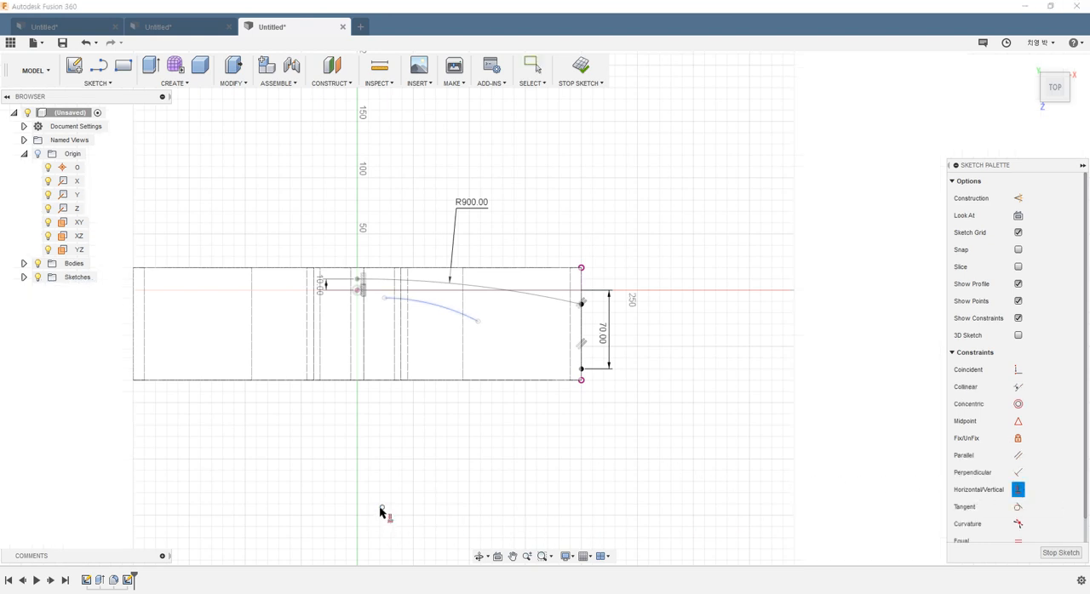
left_click(381, 509)
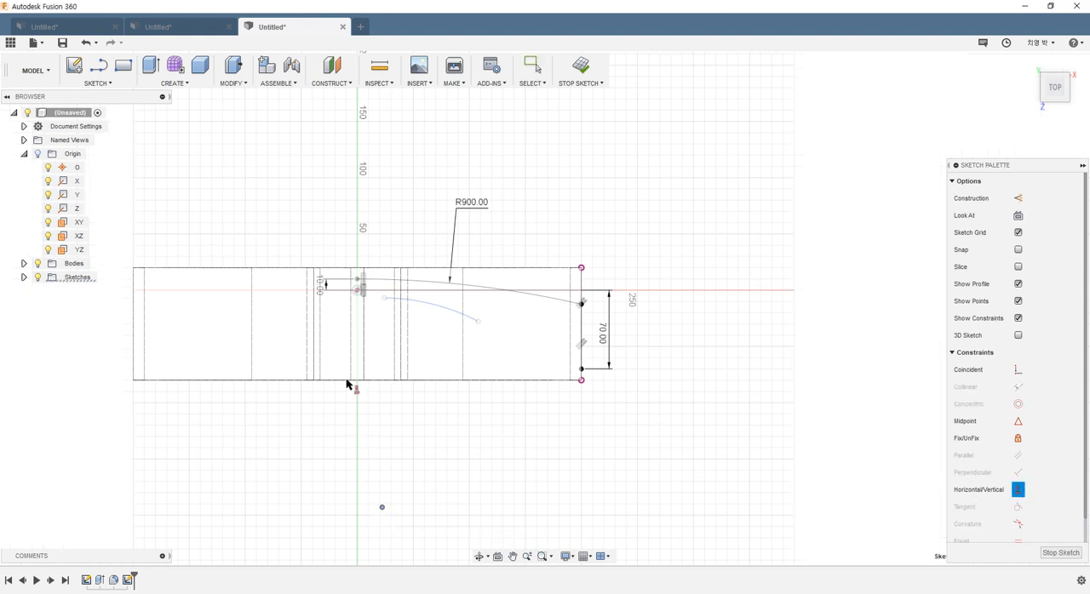
left_click(357, 292)
scroll(385, 330, "up", 3)
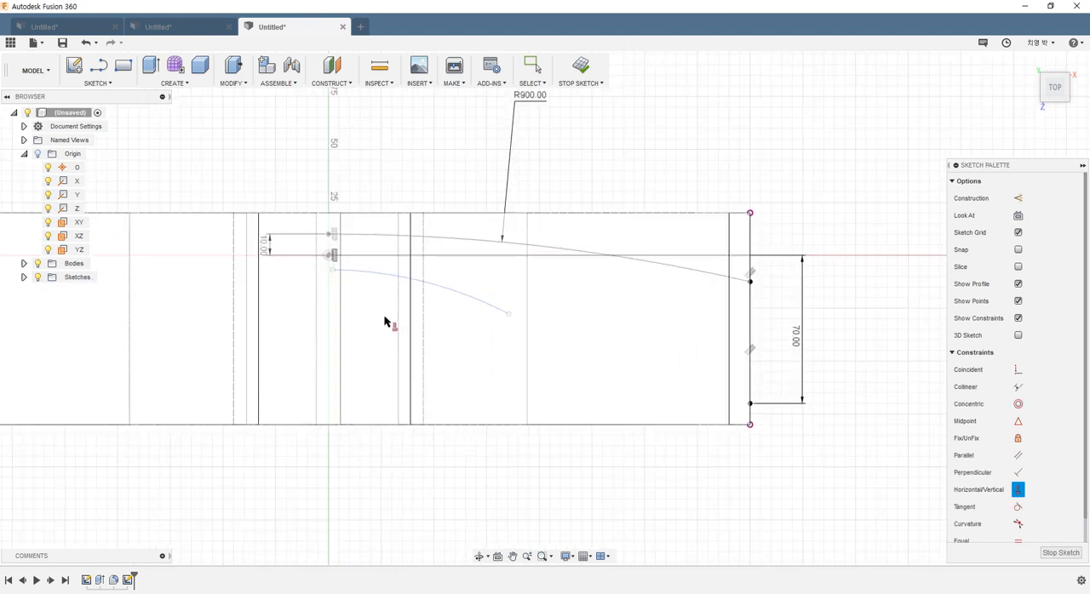
key("Escape")
Step: Move the lower arc's left endpoint away from the axis and try to align it vertically with the origin
mouse_move(331, 274)
left_mouse_down()
mouse_move(363, 299)
mouse_move(330, 287)
mouse_move(360, 295)
left_mouse_up()
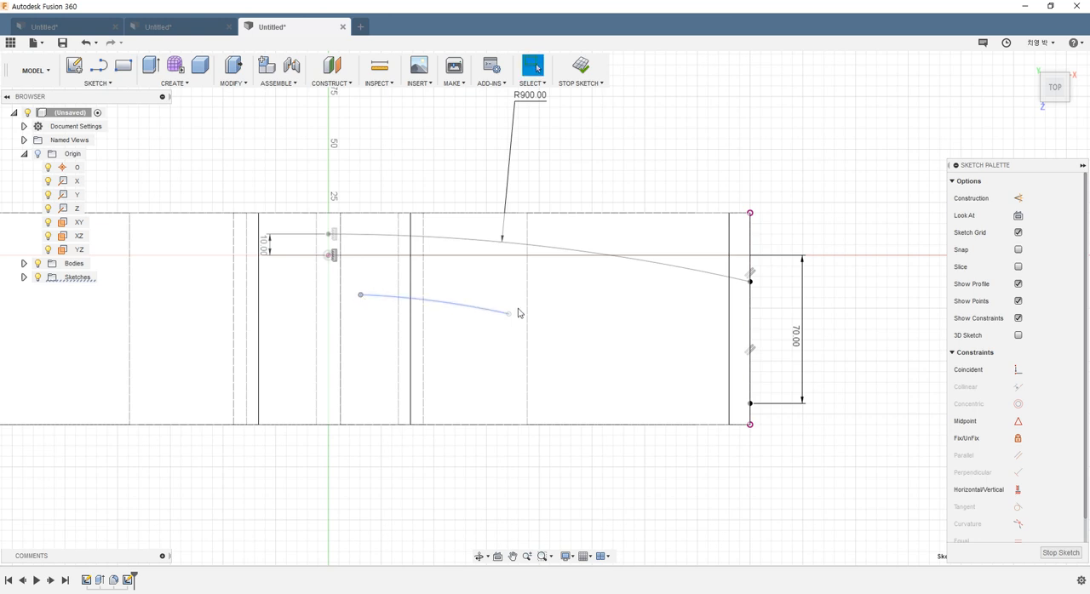
left_click(1023, 489)
left_click(363, 297)
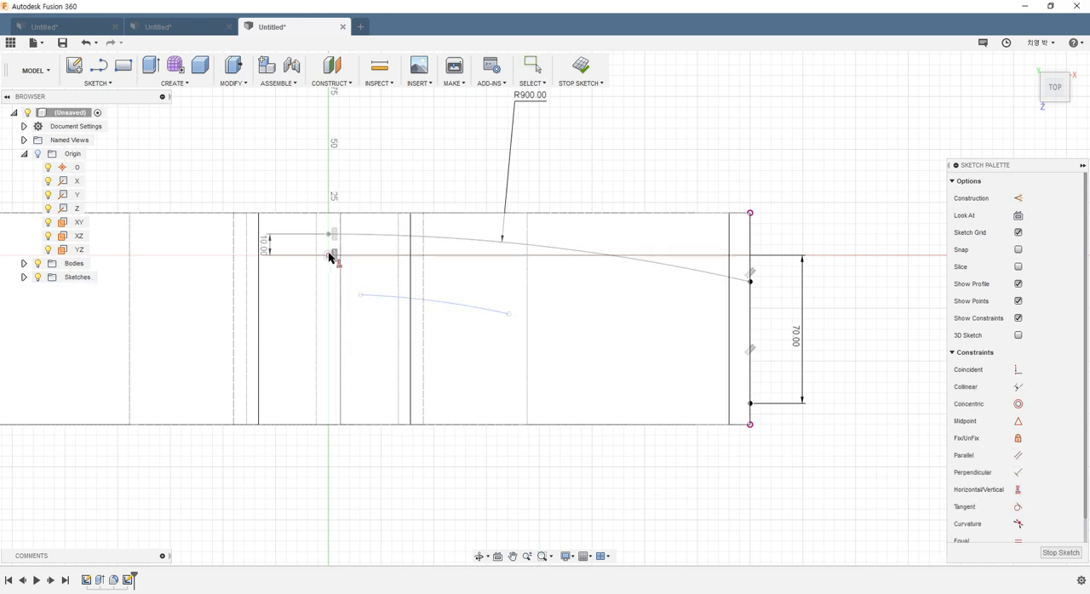
left_click(330, 257)
key("Escape")
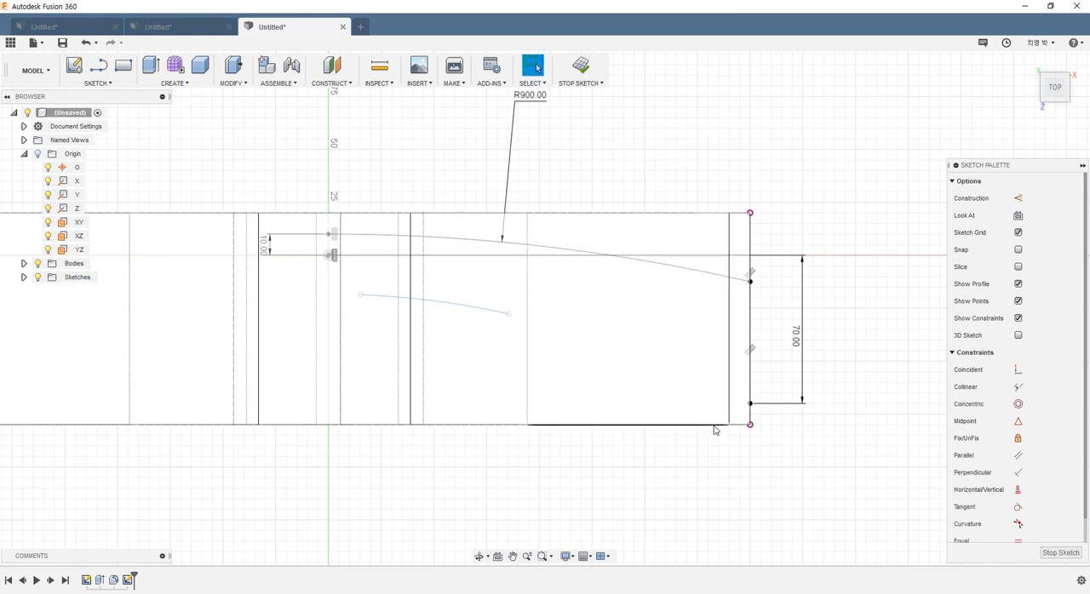
Step: Apply a horizontal/vertical constraint between the lower arc's left endpoint and the origin
mouse_move(360, 295)
left_mouse_down()
mouse_move(343, 311)
mouse_move(363, 294)
mouse_move(353, 287)
left_mouse_up()
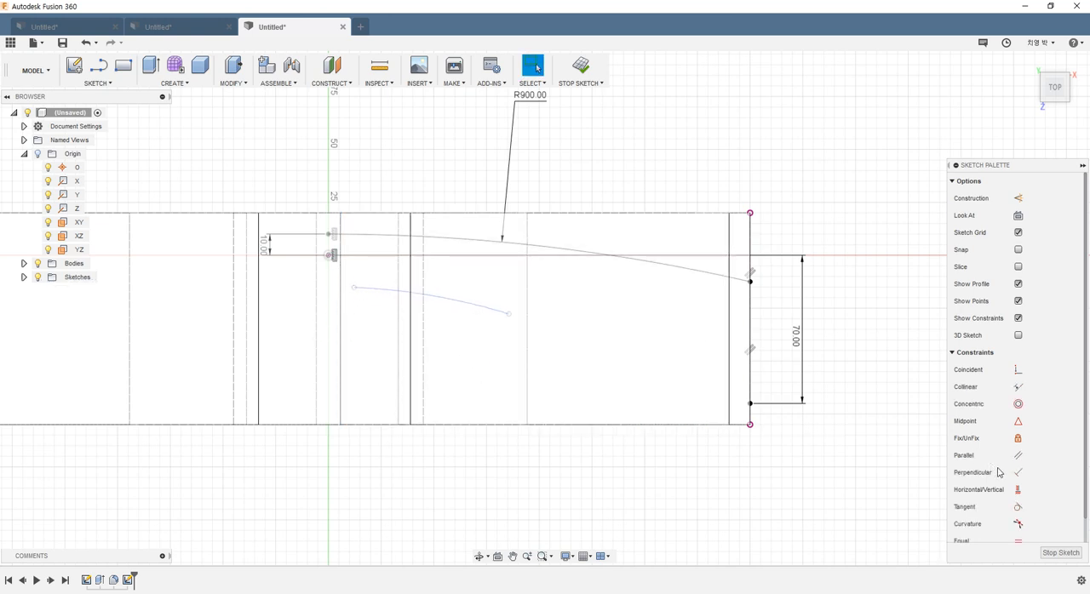
left_click(1017, 491)
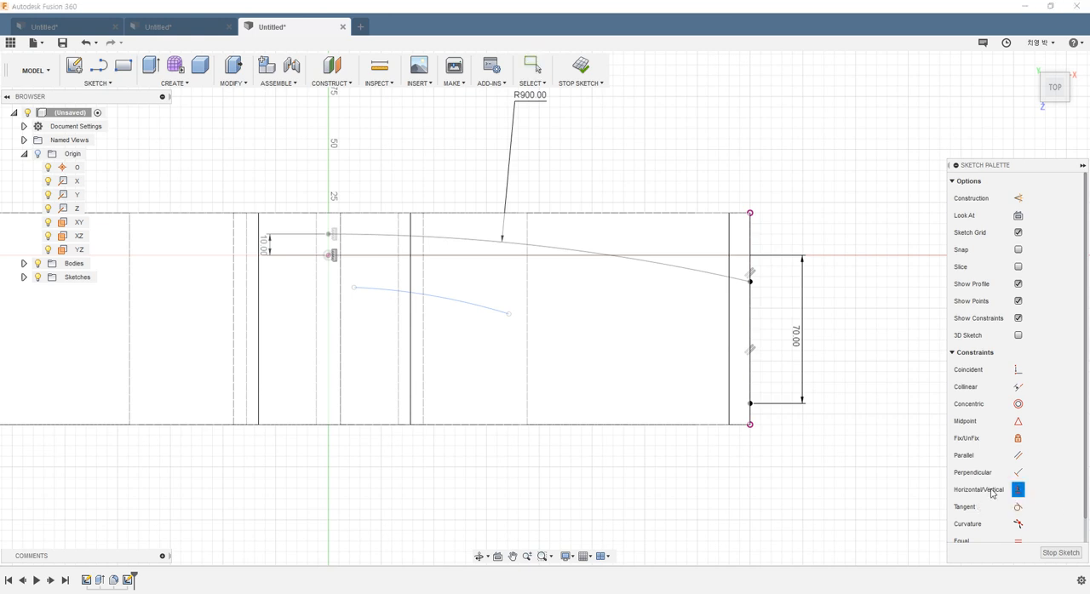
left_click(355, 288)
left_click(328, 255)
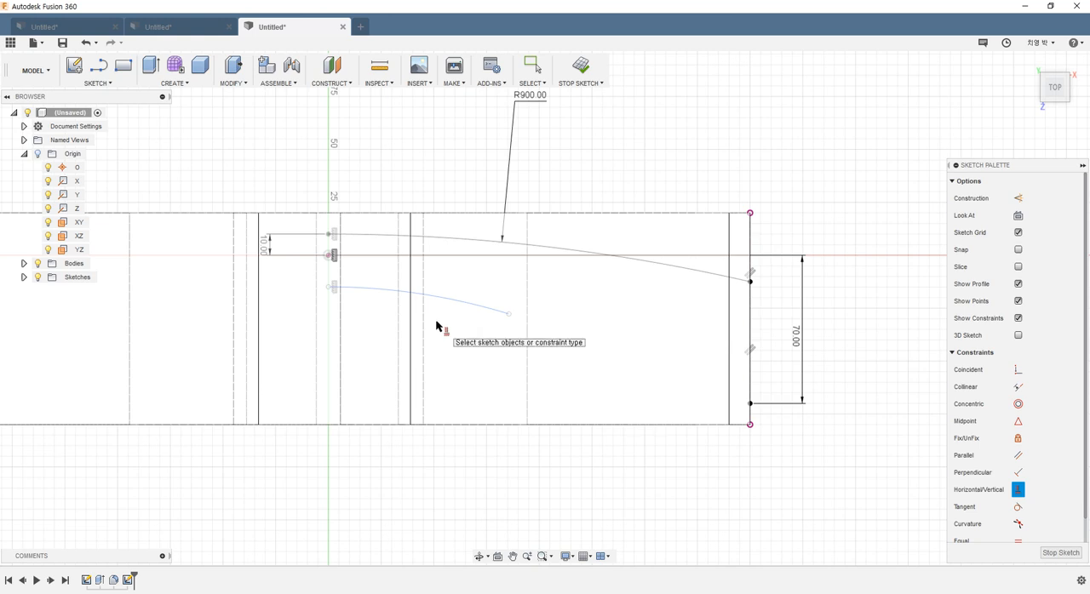
key("Escape")
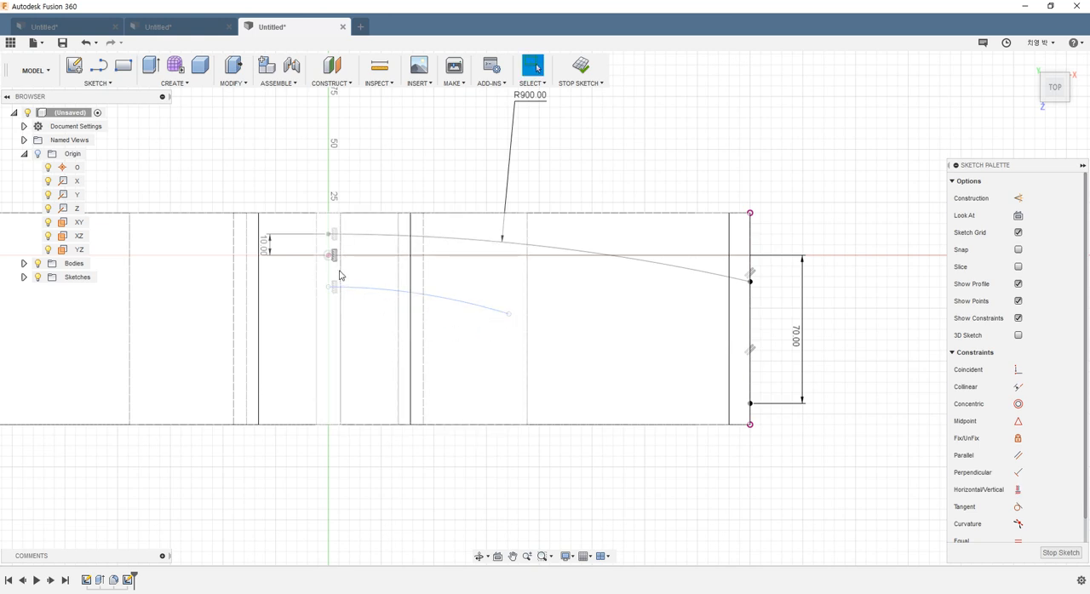
Step: Dimension the vertical distance between the origin and the lower arc's left endpoint as 10 mm
key("d")
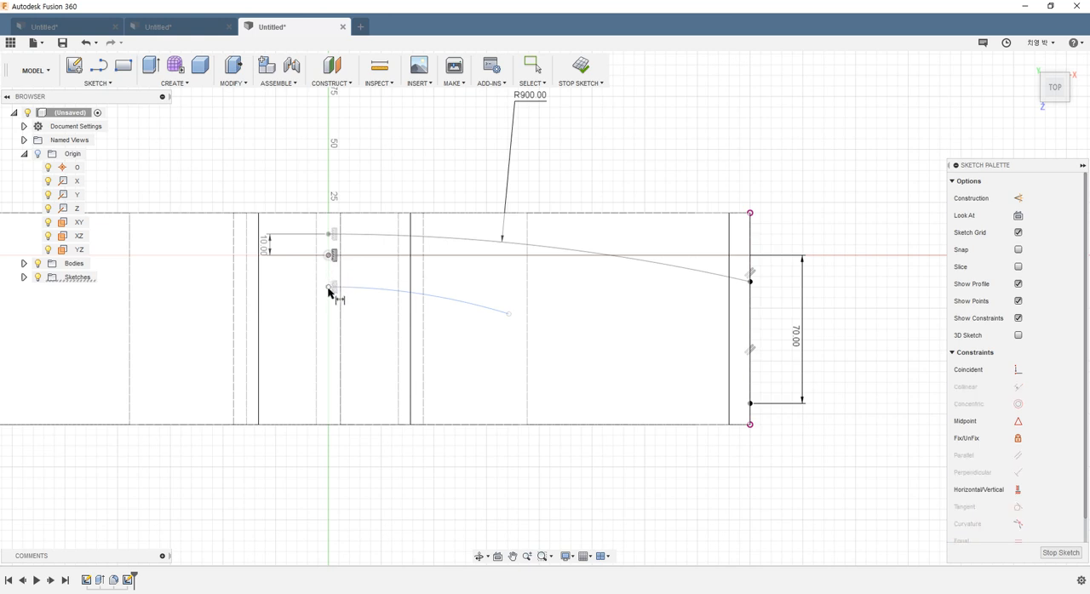
left_click(330, 288)
left_click(268, 274)
type("1")
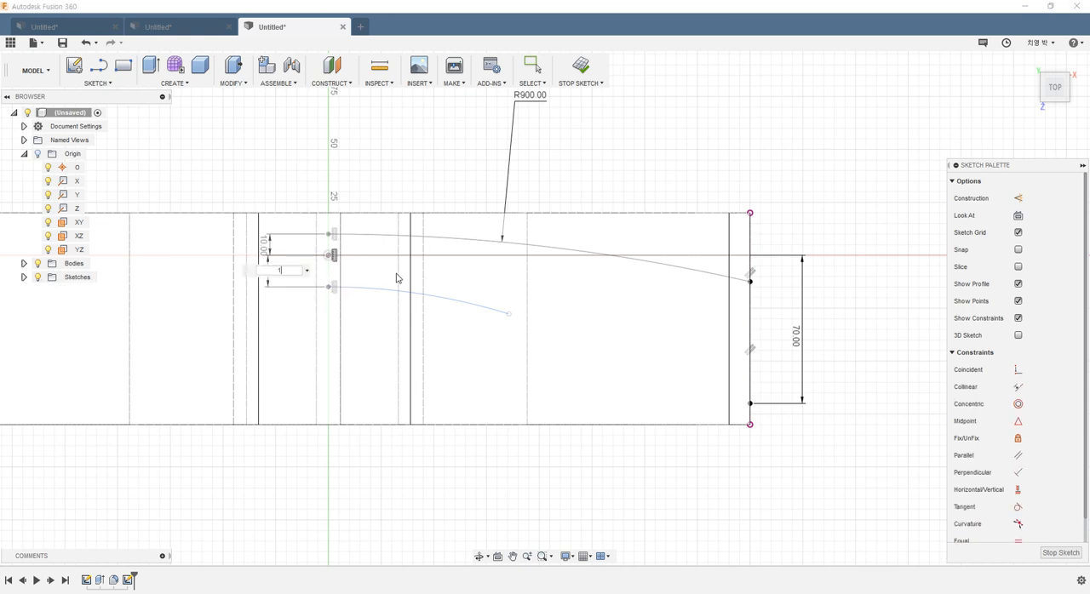
type("0")
key("Return")
key("Escape")
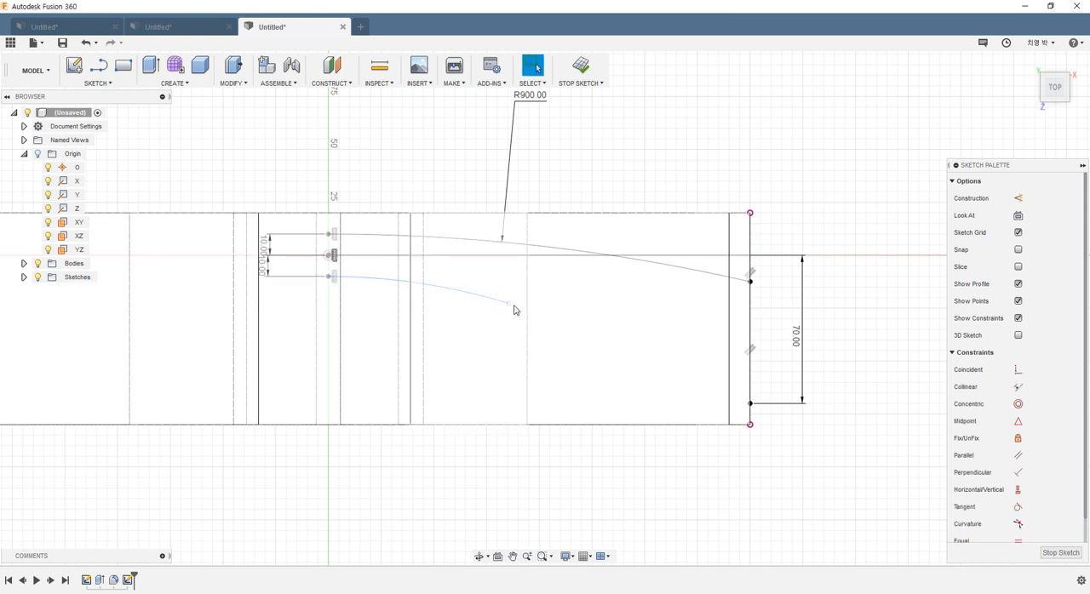
Step: Reposition the lower arc's free right endpoint to extend the arc with a shallower curvature
left_click_drag(510, 304, 542, 380)
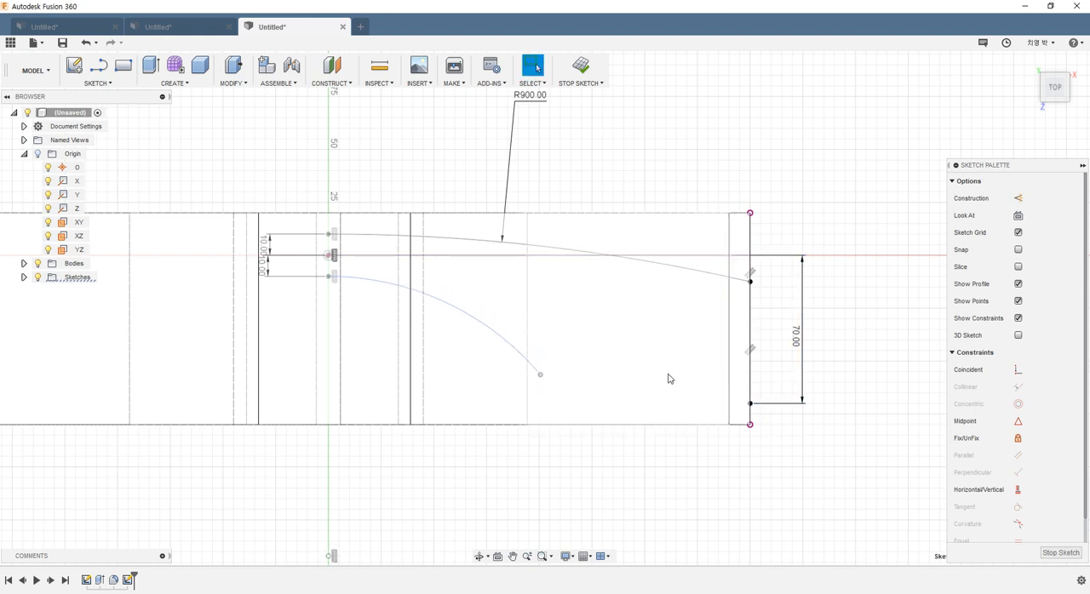
left_click_drag(540, 378, 569, 312)
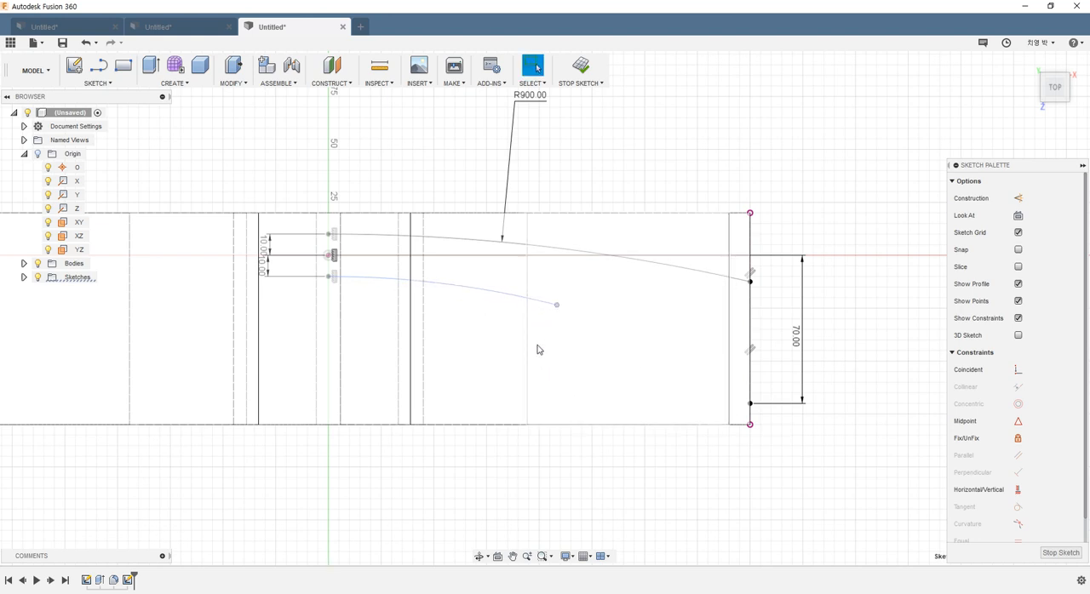
Step: Draw a three-point arc from the lower arc's free right endpoint to the lower point on the vertical end line
left_click(101, 84)
left_click(96, 83)
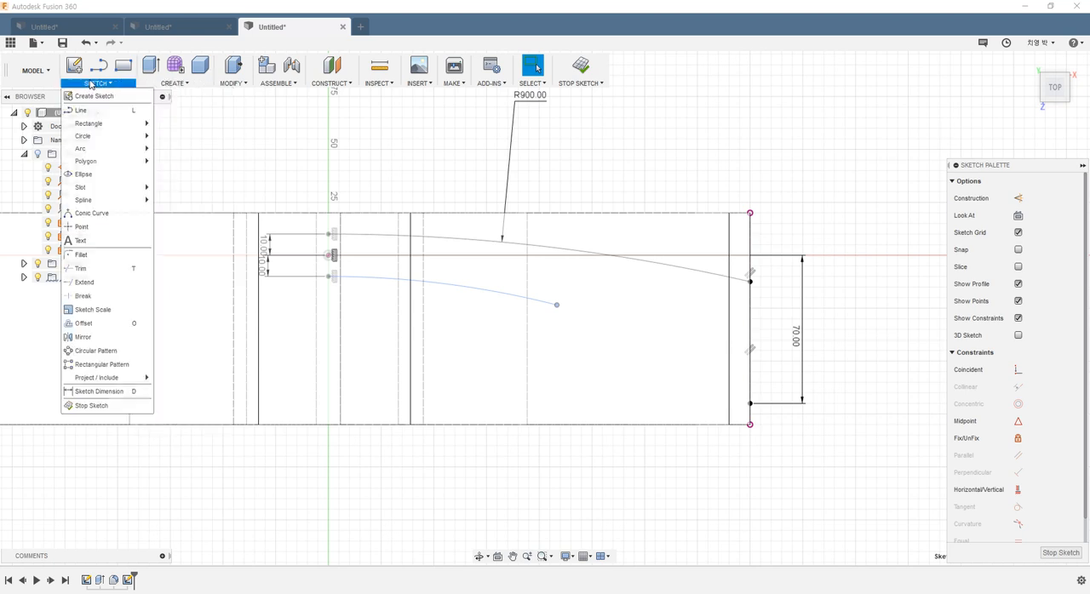
mouse_move(86, 148)
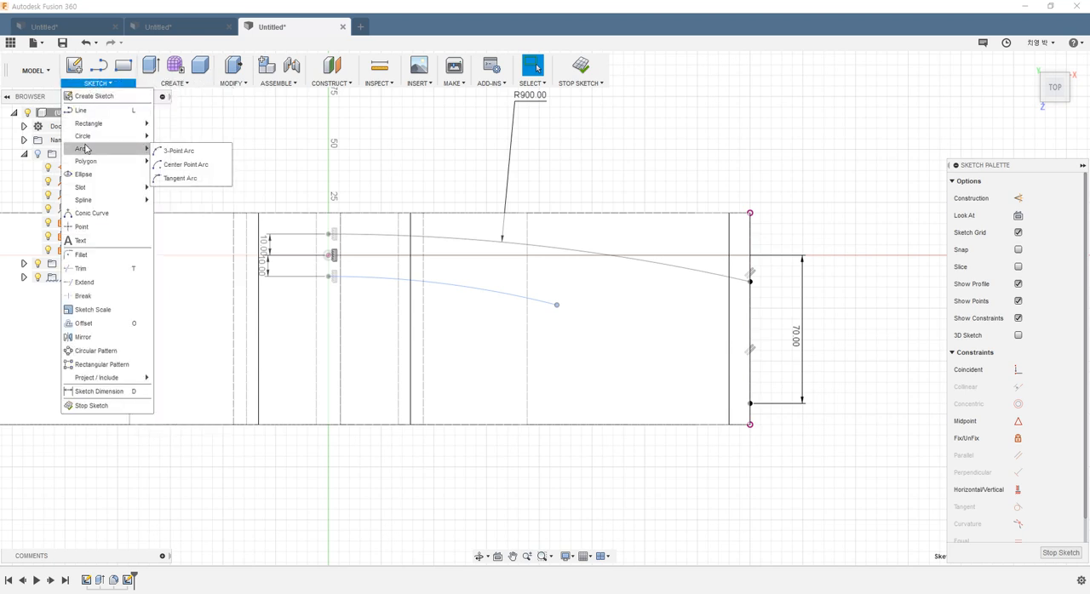
left_click(175, 151)
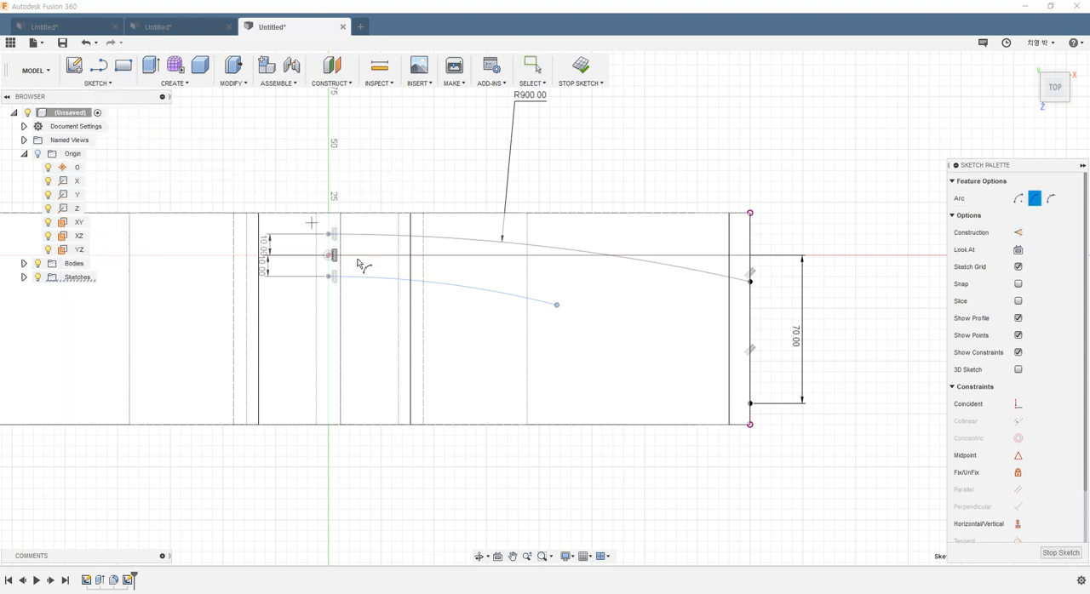
left_click(556, 306)
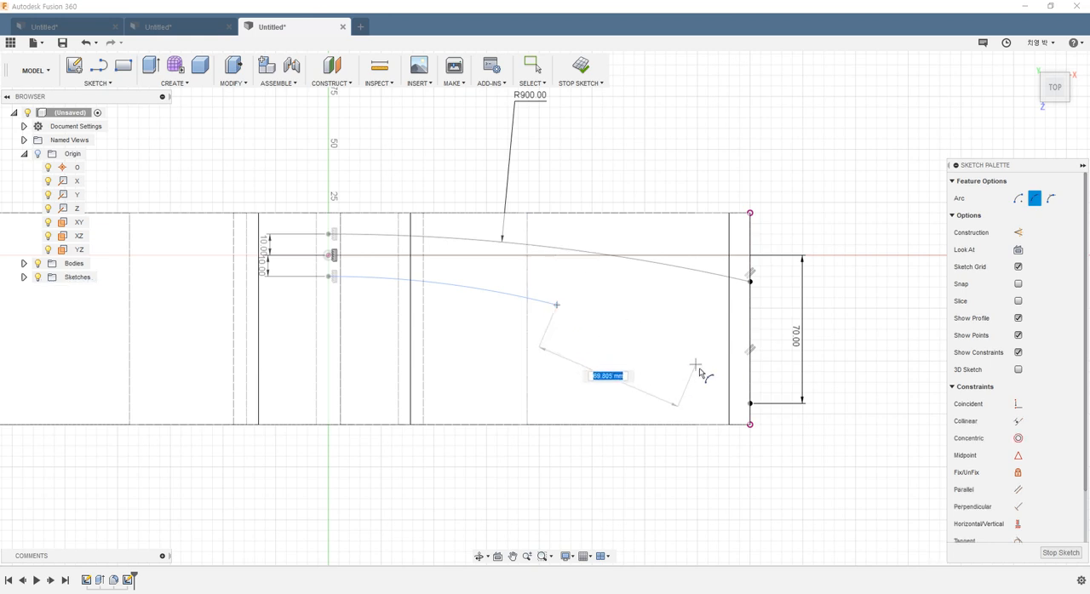
left_click(750, 403)
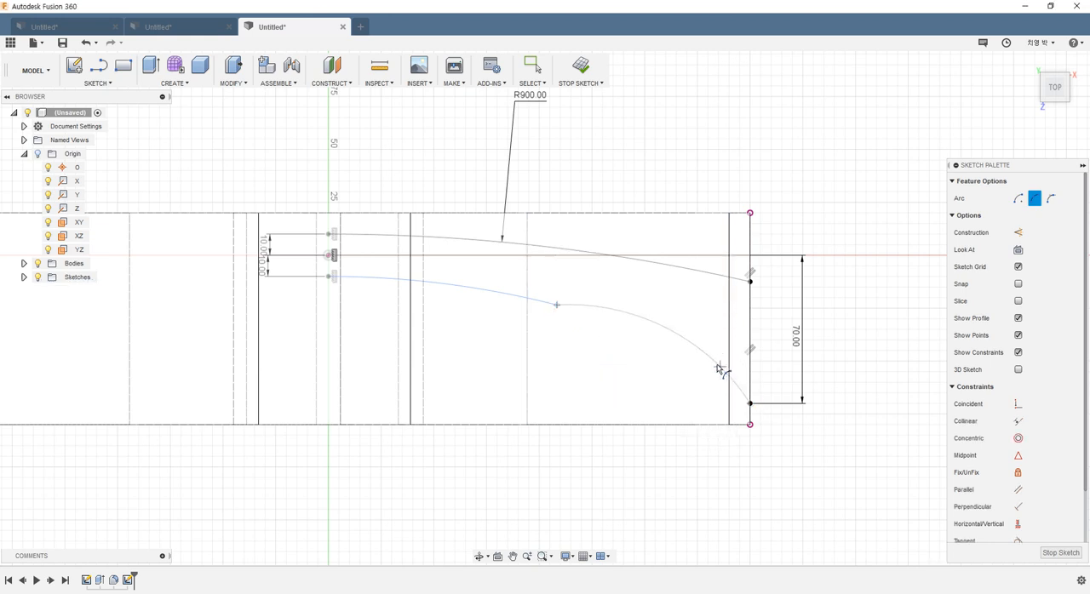
left_click(648, 328)
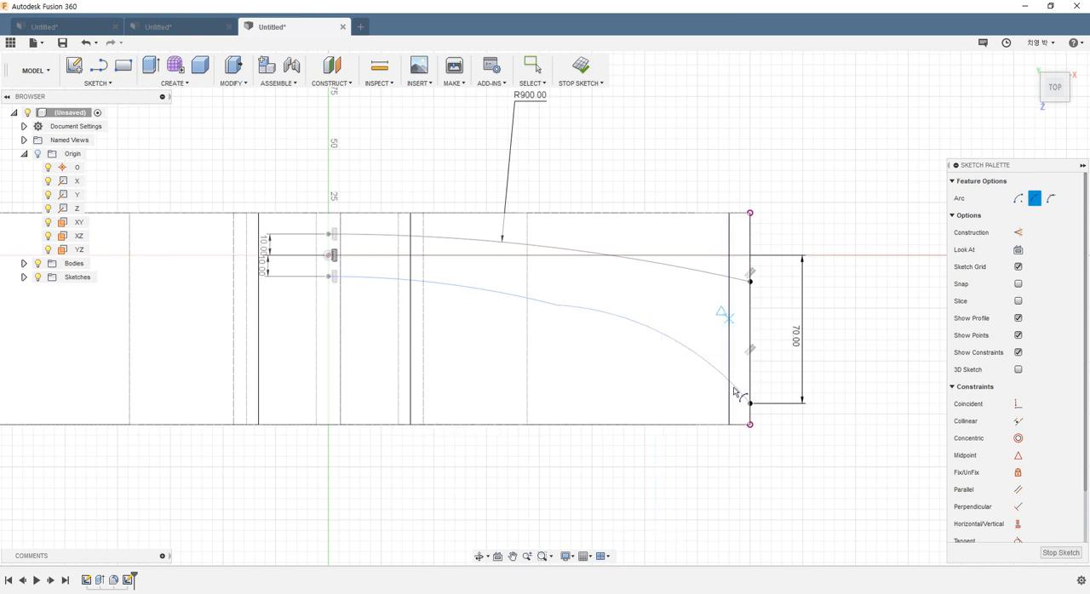
key("Escape")
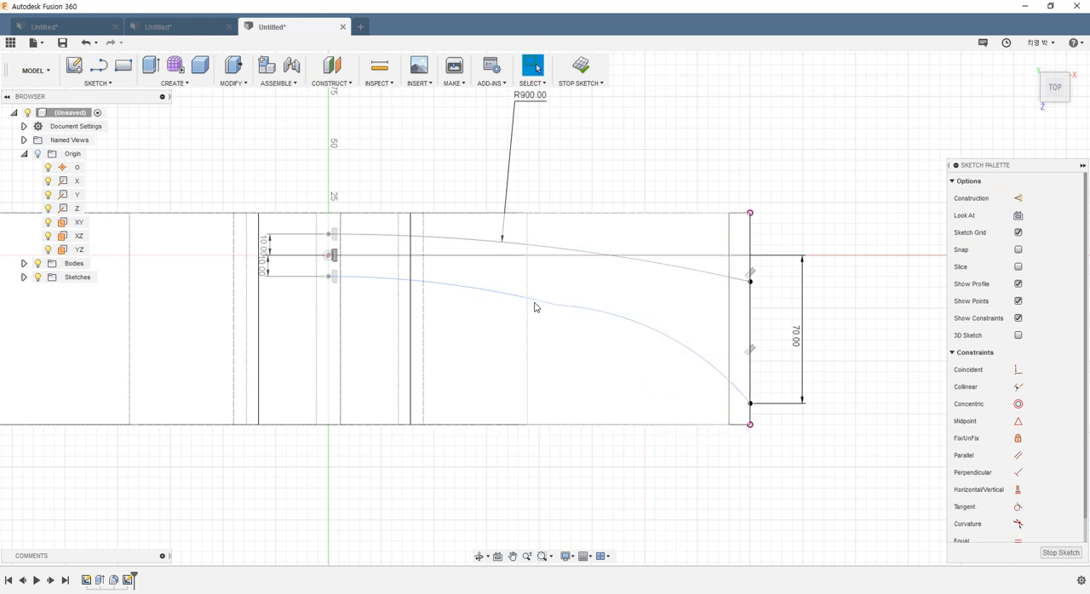
Step: Apply a tangent constraint between the new outer arc and the adjoining lower arc
left_click(1018, 507)
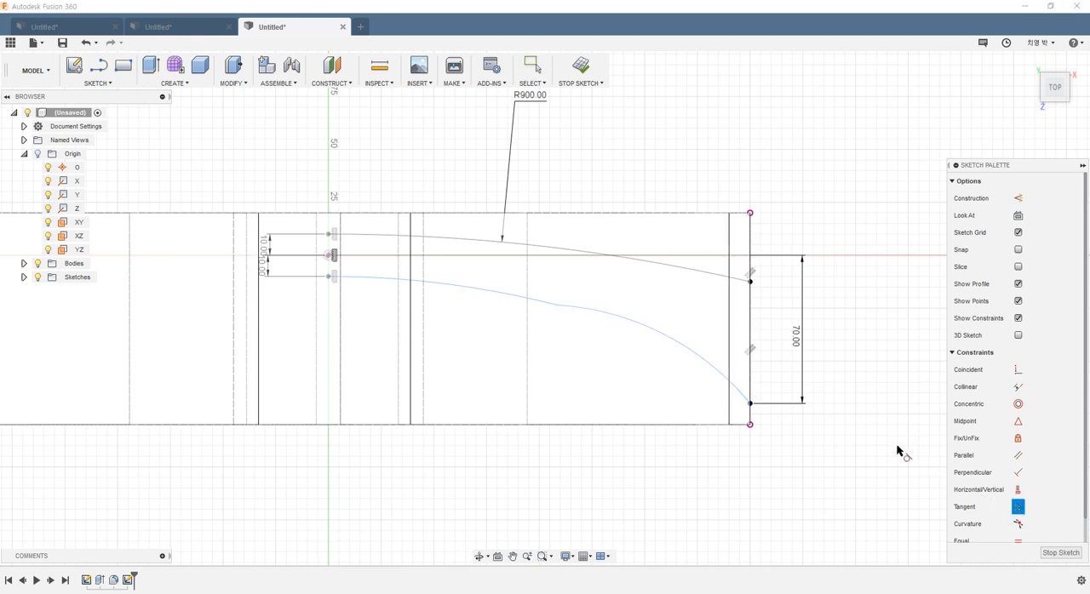
left_click(601, 313)
left_click(509, 300)
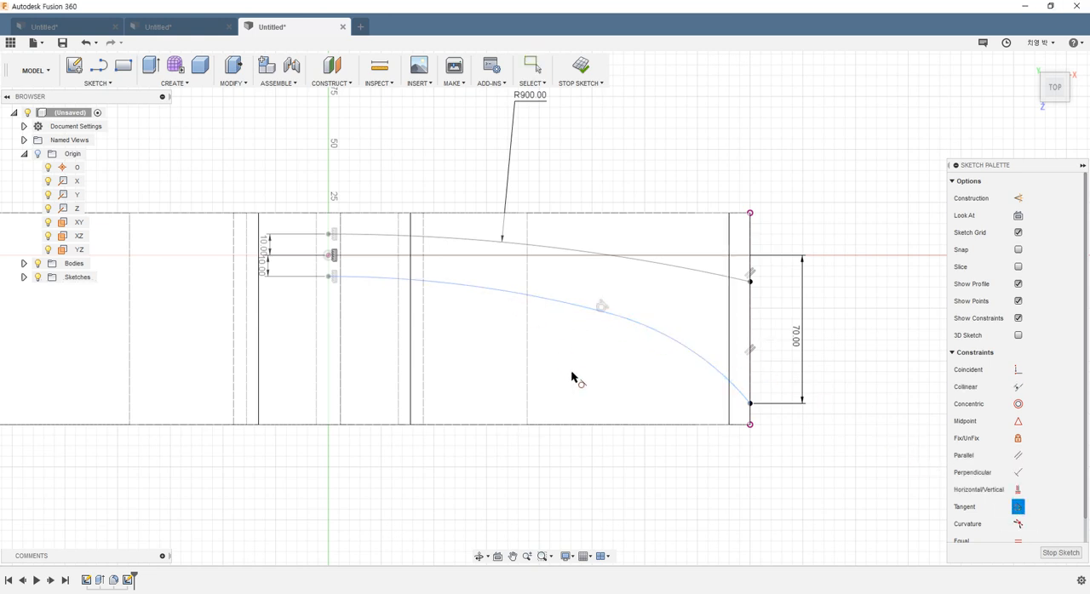
key("Escape")
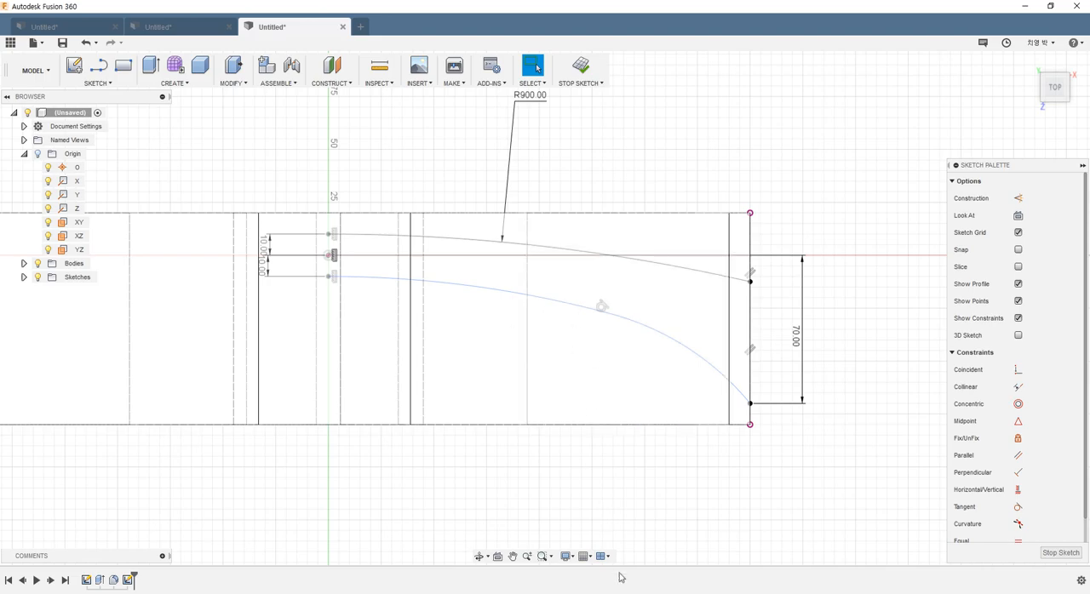
Step: Check the hanger drawing for the lower arc's radius and dimension the inner lower arc as 450 mm
key("alt+Tab")
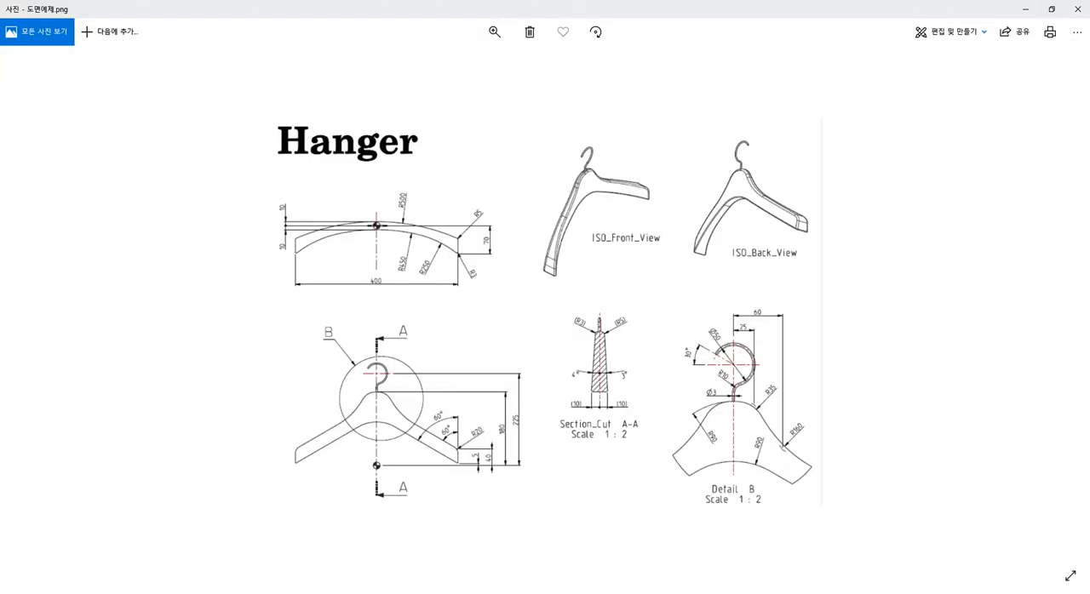
key("alt+Tab")
key("d")
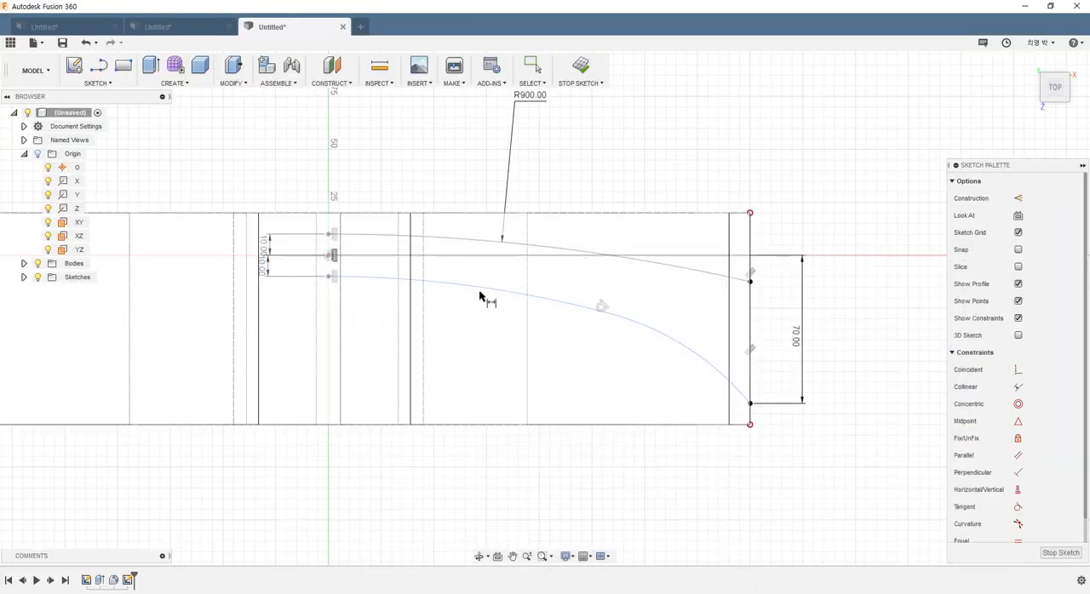
left_click(481, 293)
left_click(469, 336)
type("450")
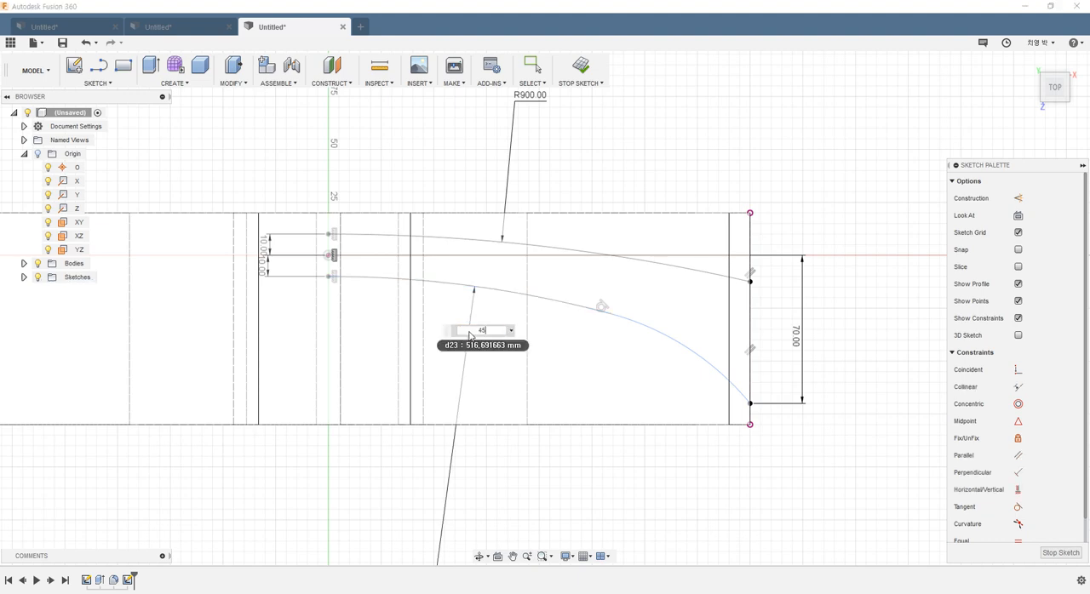
key("Return")
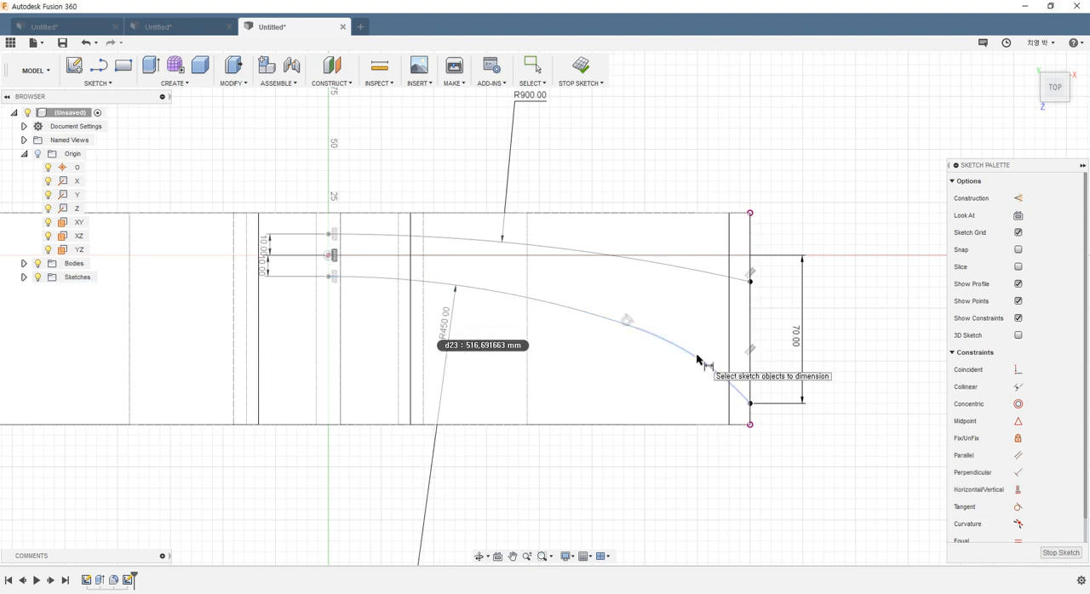
Step: Check the hanger drawing again and dimension the outer lower arc's radius as 250 mm
key("alt+Tab")
key("alt+Tab")
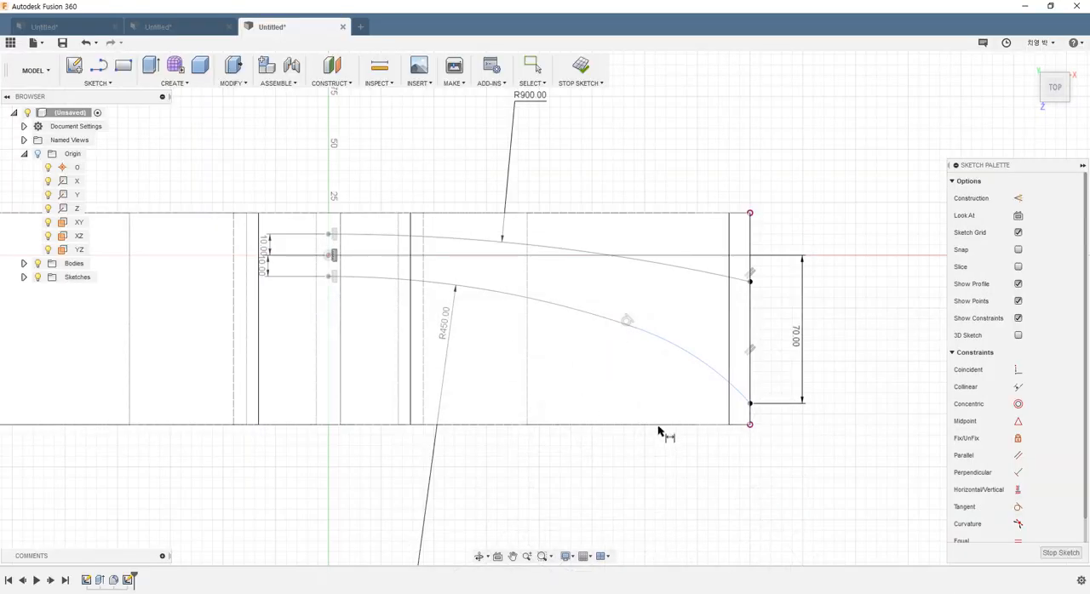
left_click(669, 348)
left_click(645, 385)
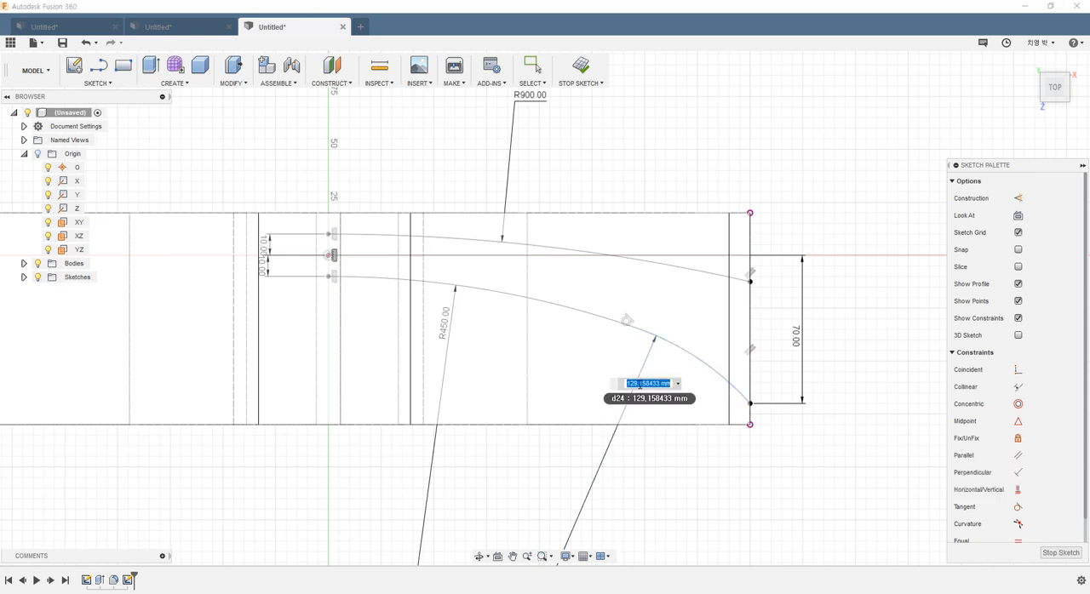
type("250")
key("Return")
key("Escape")
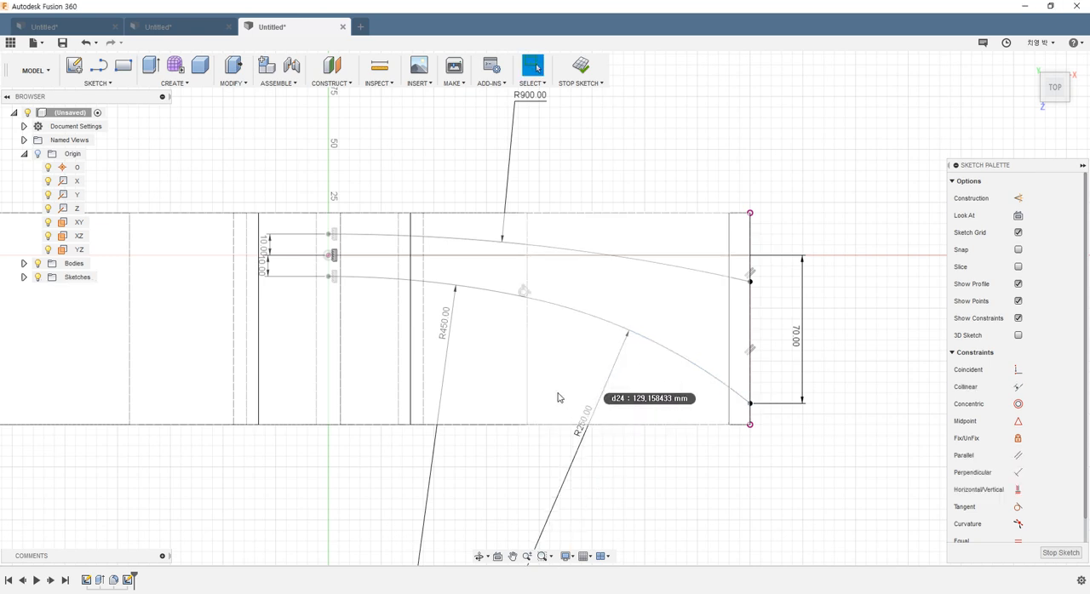
Step: Draw a vertical construction line about 167 mm long along the vertical axis, running past both sides of the outline
scroll(554, 399, "down", 3)
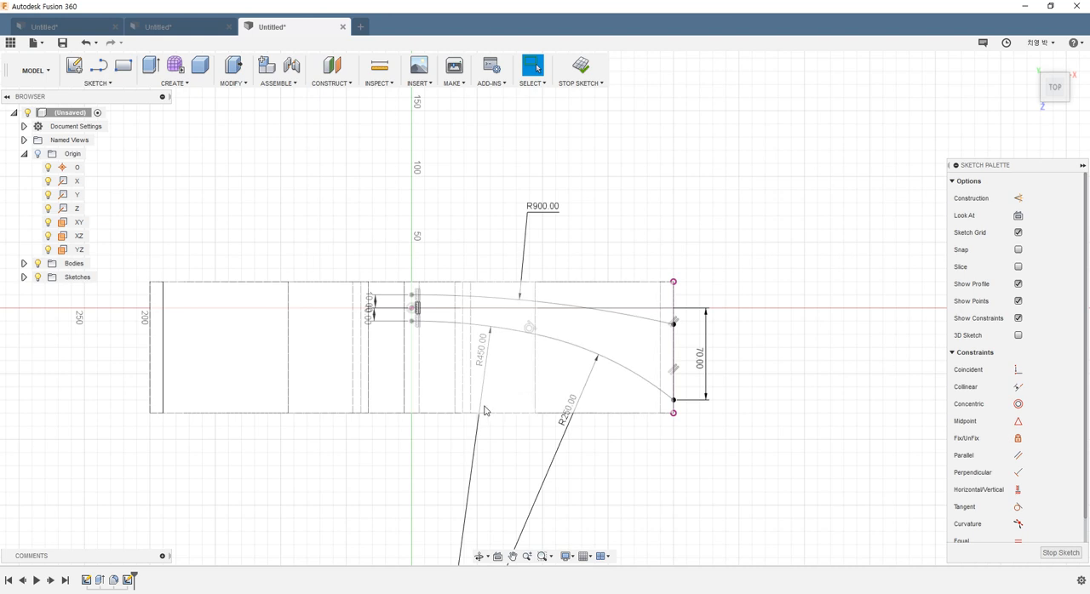
scroll(498, 273, "up", 3)
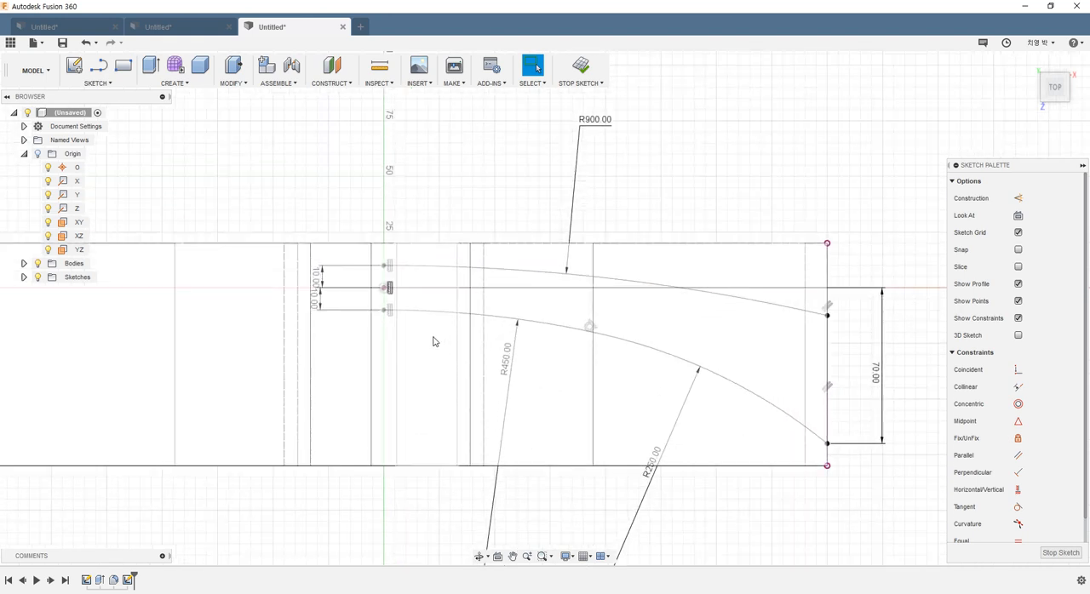
scroll(443, 345, "down", 1)
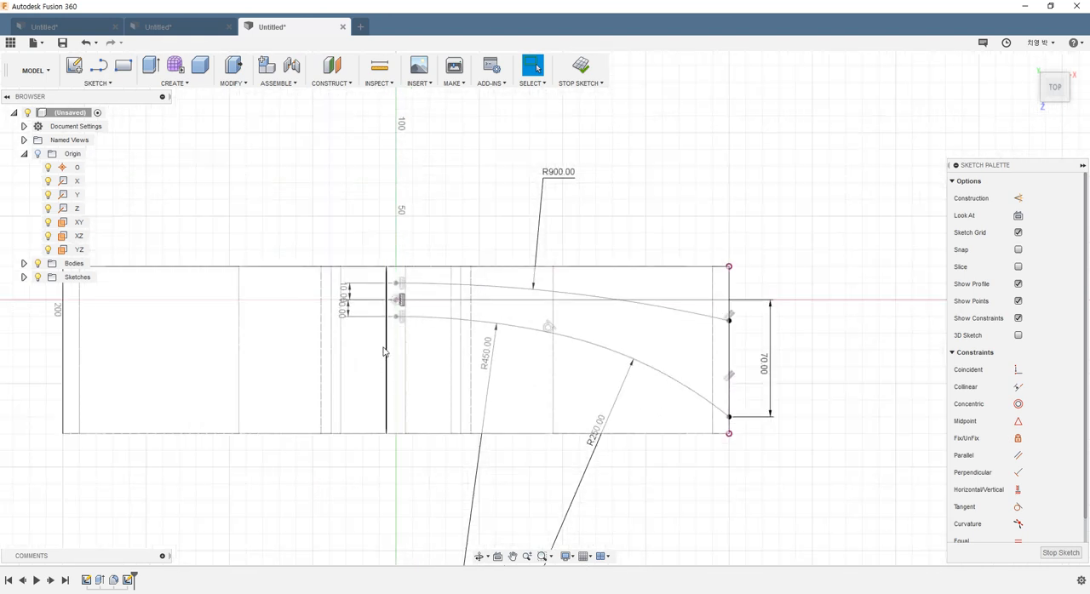
scroll(102, 115, "down", 1)
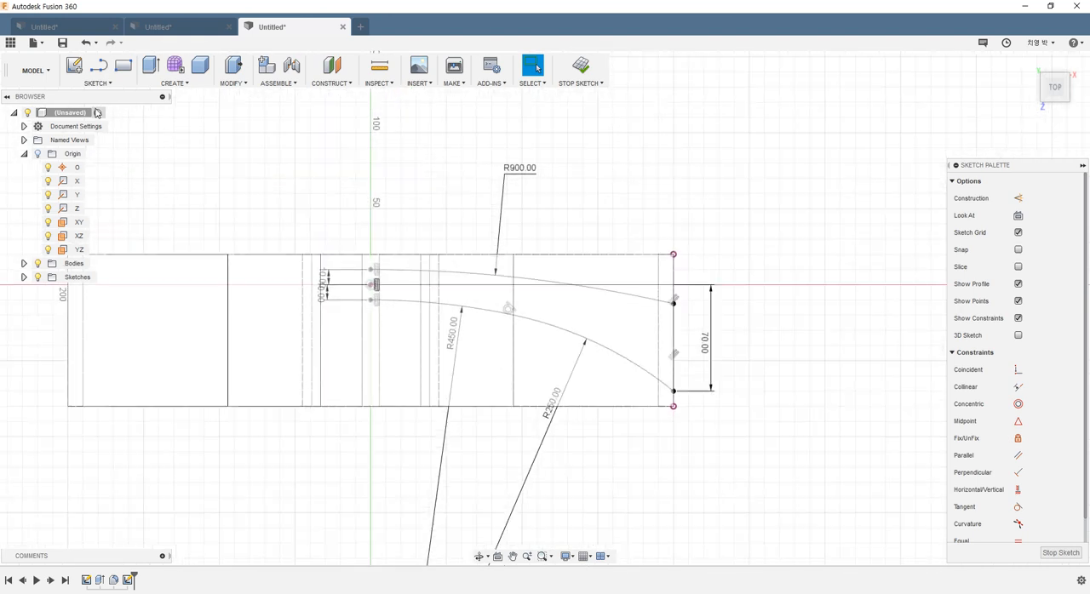
left_click(1019, 201)
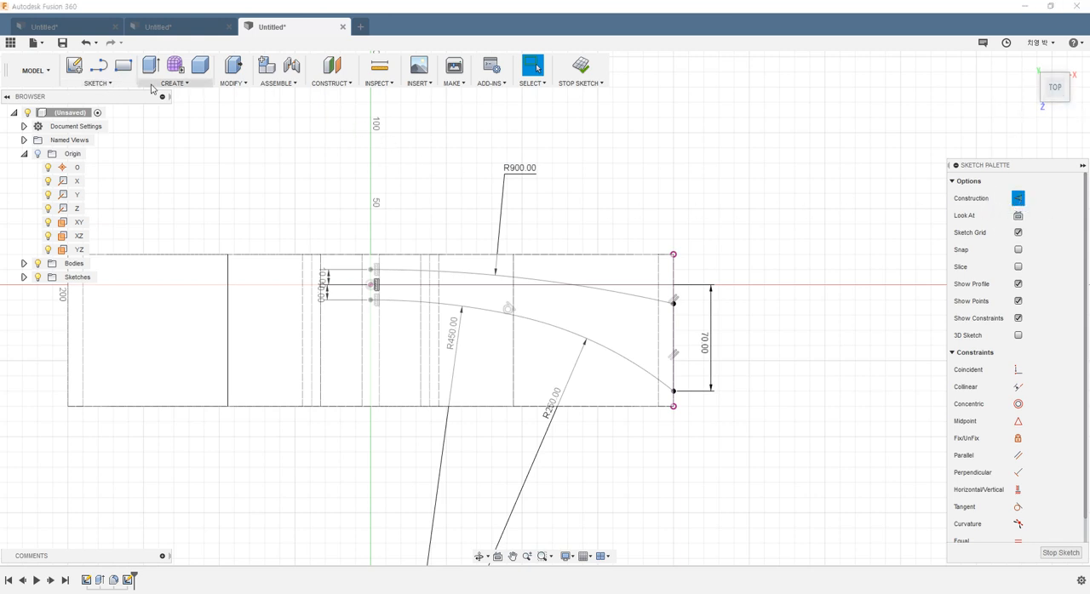
left_click(99, 68)
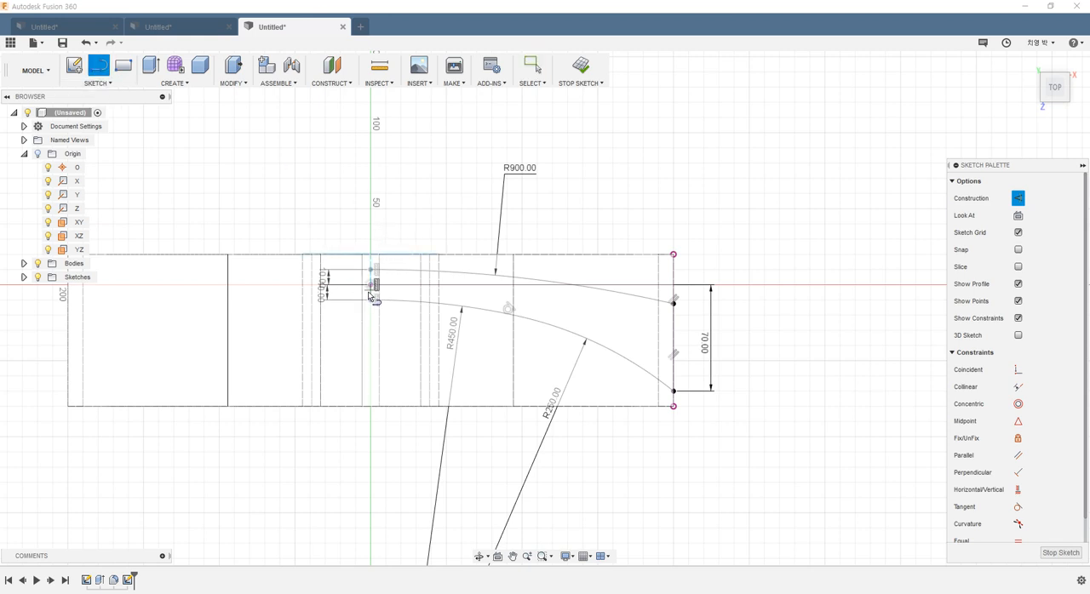
left_click(372, 221)
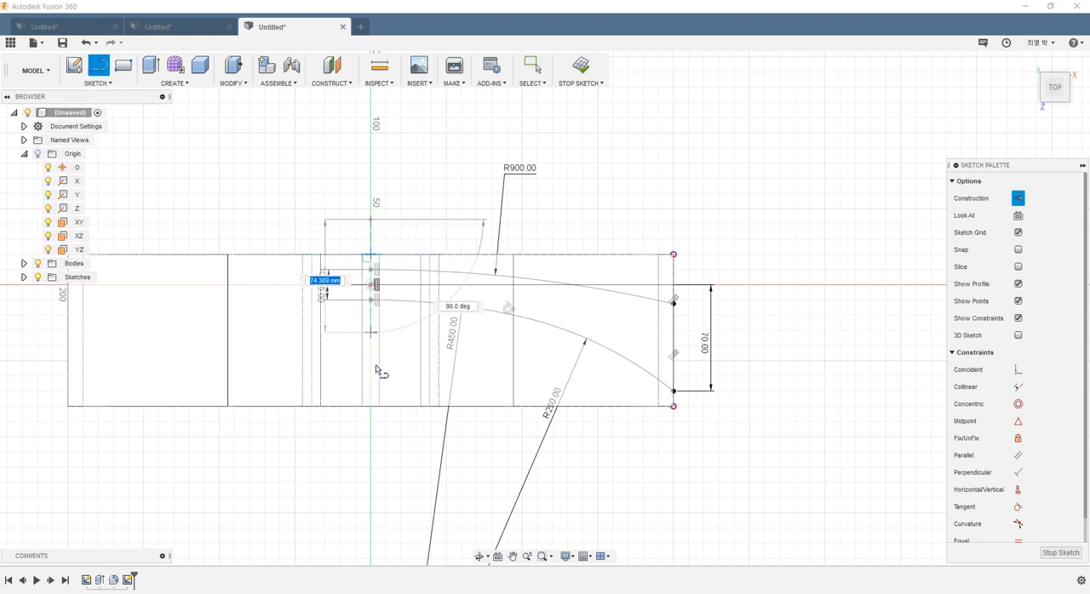
left_click(370, 474)
key("Escape")
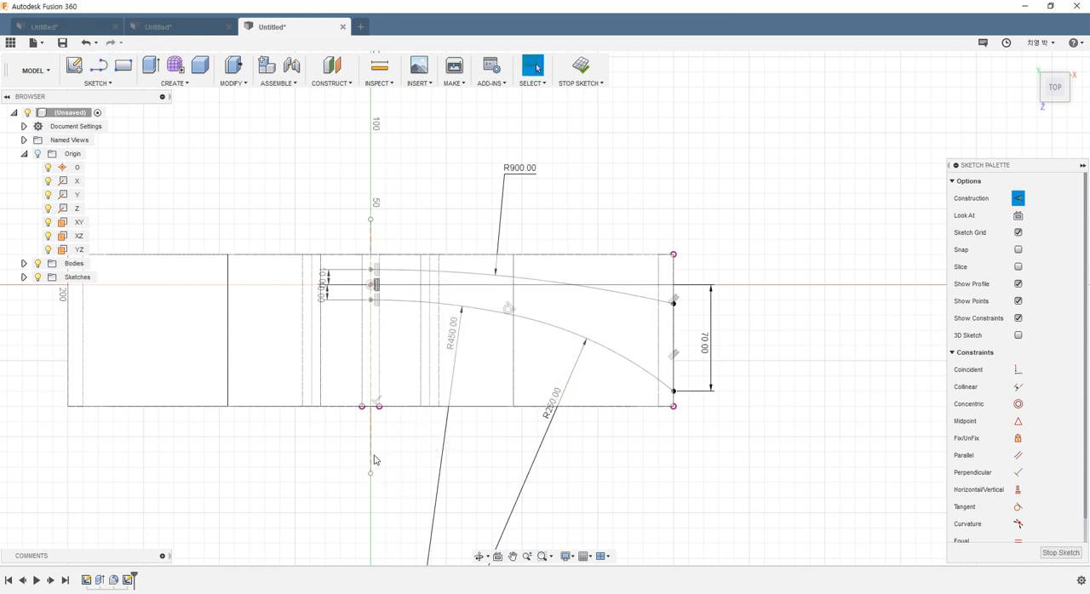
Step: Move the construction line off the axis and try to align it with the origin using a horizontal/vertical constraint
mouse_move(374, 460)
left_mouse_down()
mouse_move(403, 455)
mouse_move(414, 472)
left_mouse_up()
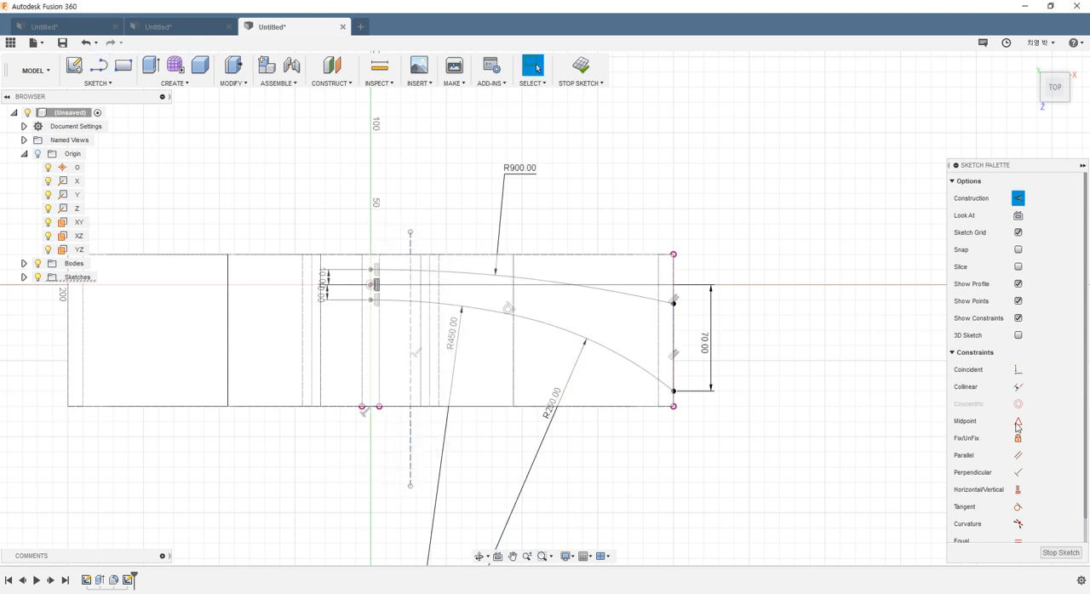
left_click(412, 444)
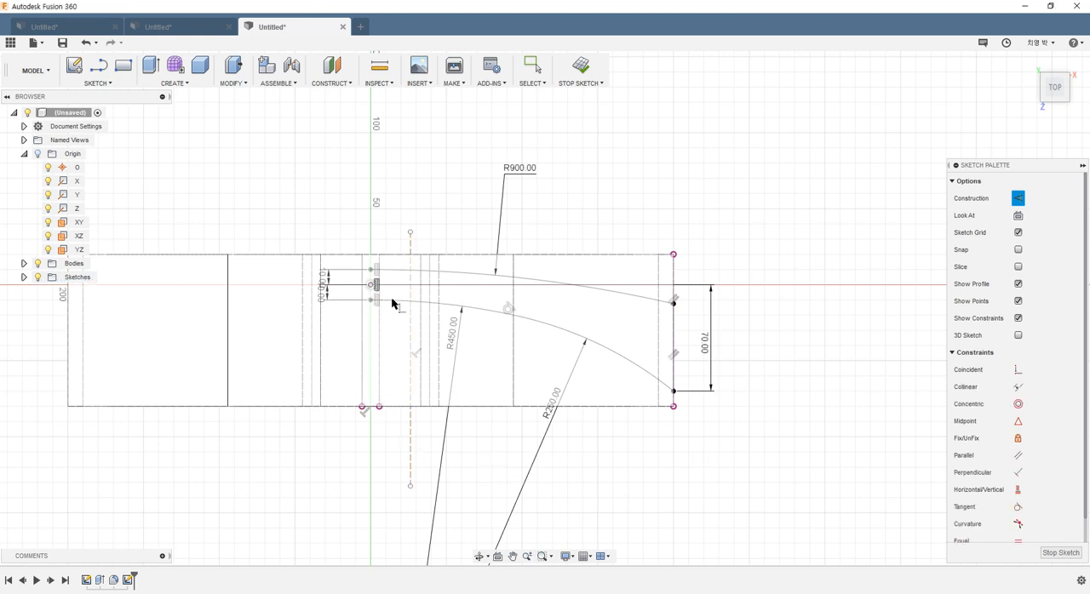
left_click(1018, 490)
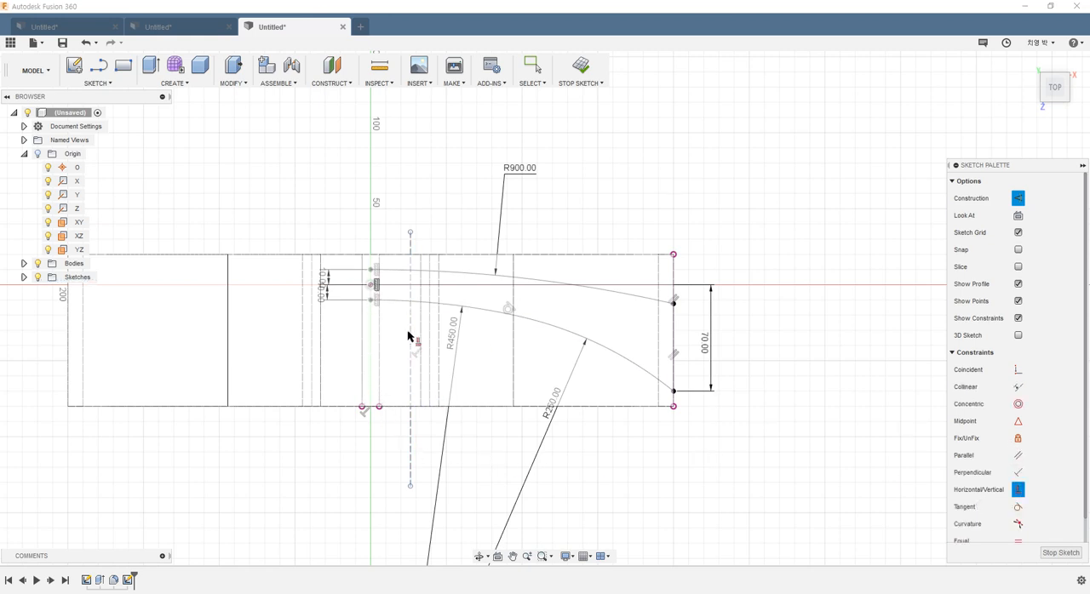
left_click(372, 287)
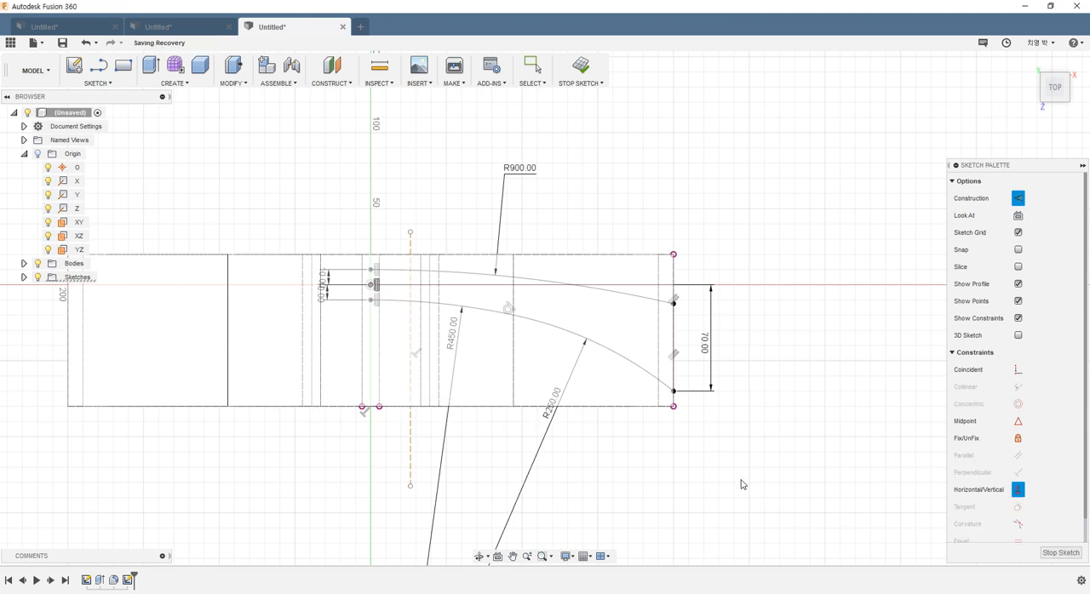
key("Escape")
left_click(1018, 490)
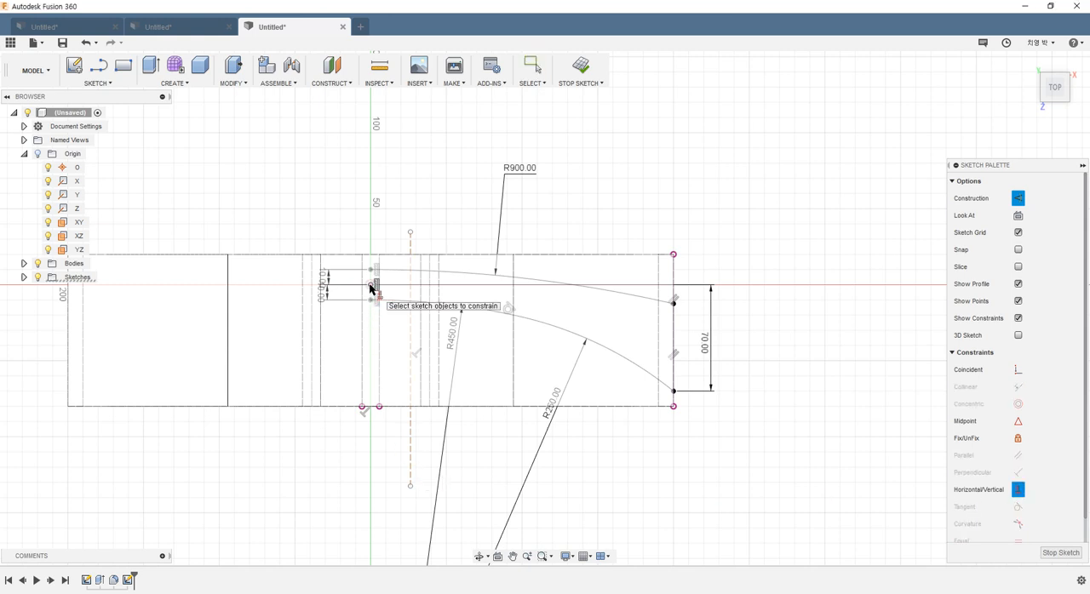
key("Escape")
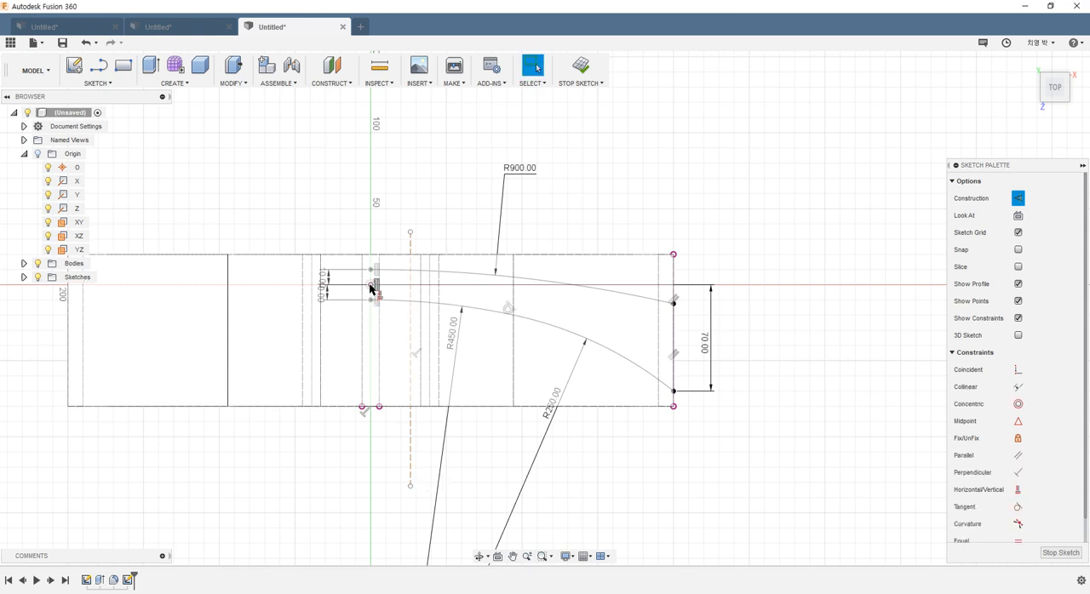
Step: Make the construction line coincident with the origin and extend its upper endpoint further up along the axis
left_click(1018, 369)
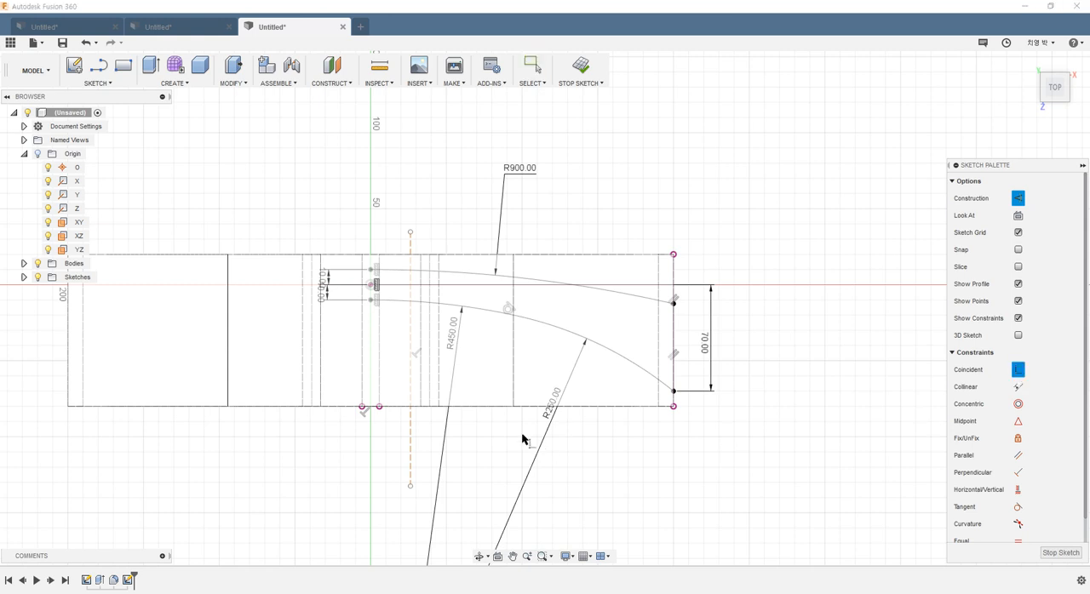
left_click(411, 422)
left_click(371, 285)
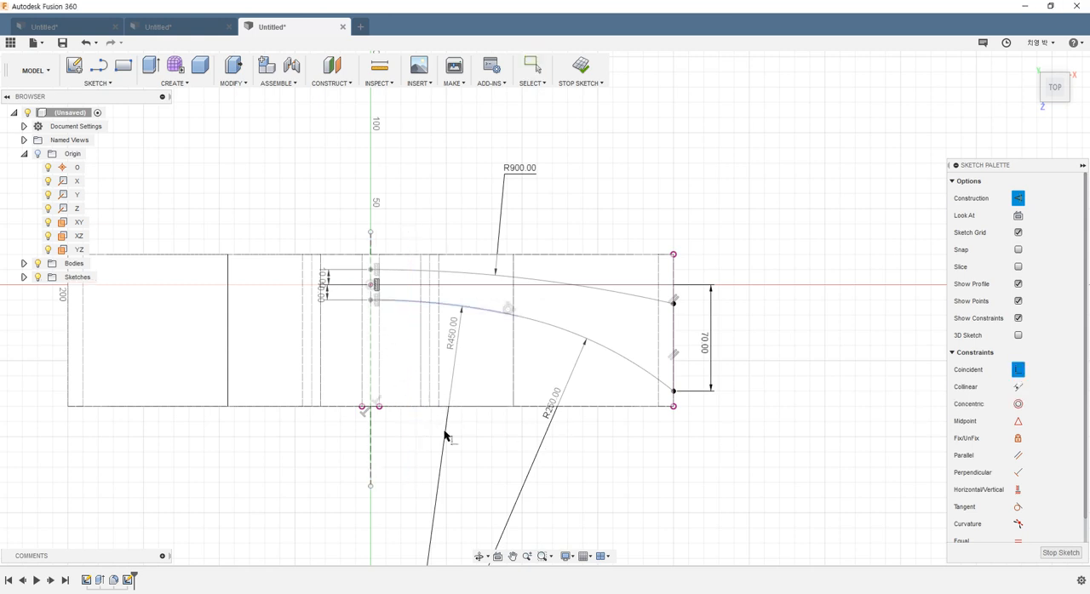
key("Escape")
left_click_drag(371, 233, 370, 128)
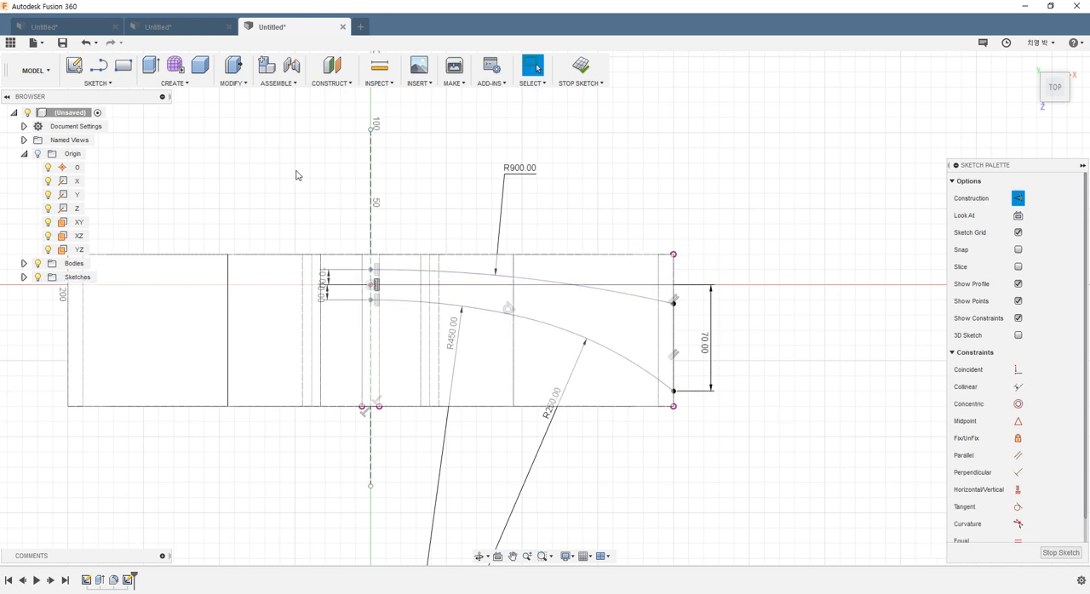
Step: Mirror the R900 upper arc, the end line and the two lower arcs about the vertical construction line
left_click(97, 82)
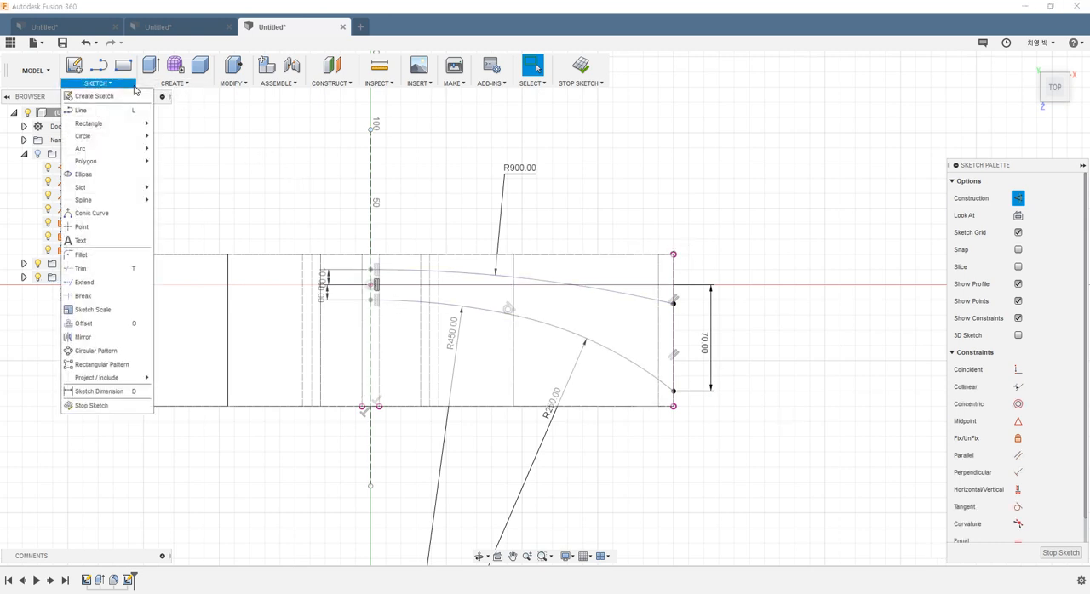
left_click(86, 337)
left_click(432, 275)
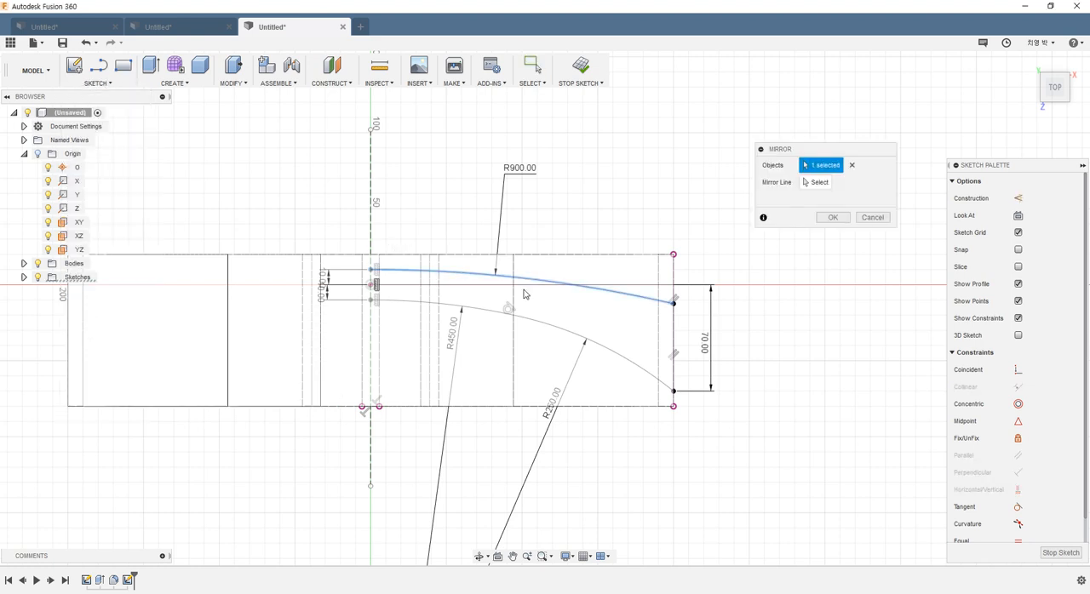
left_click(674, 323)
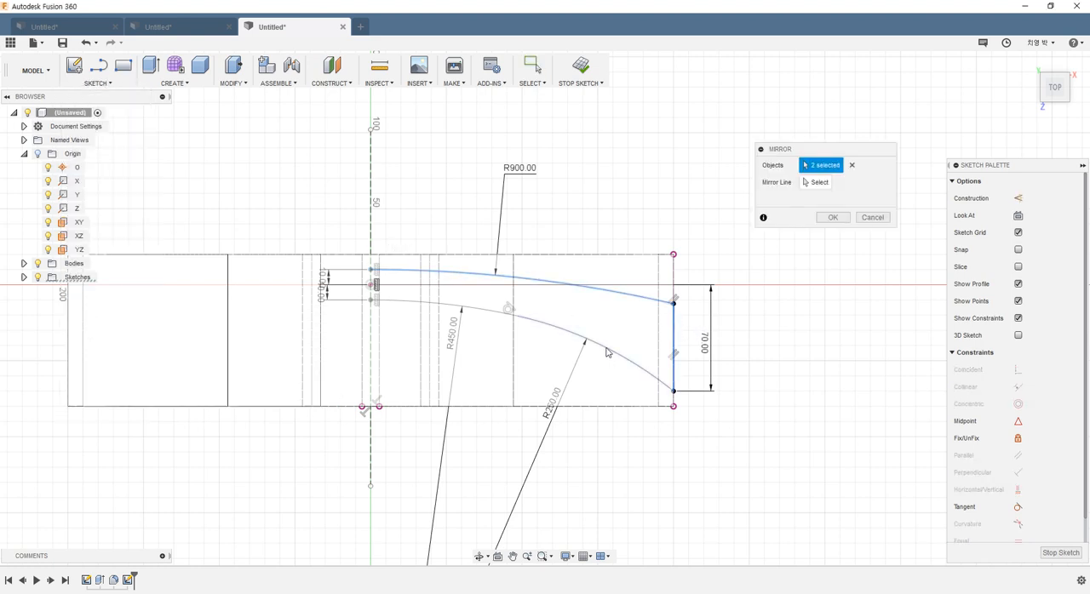
left_click(610, 355)
left_click(485, 303)
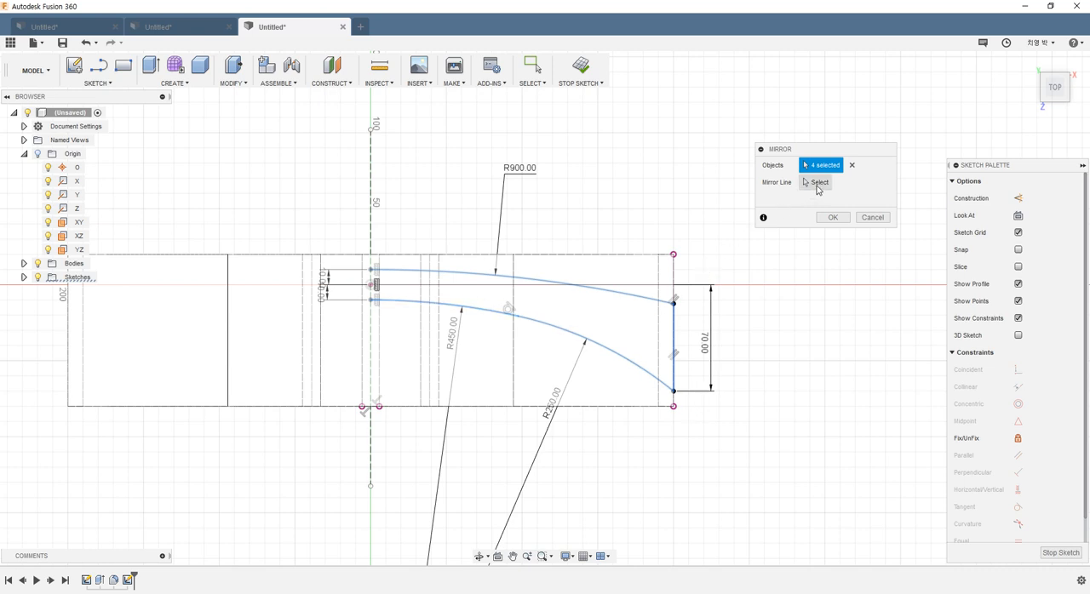
left_click(817, 187)
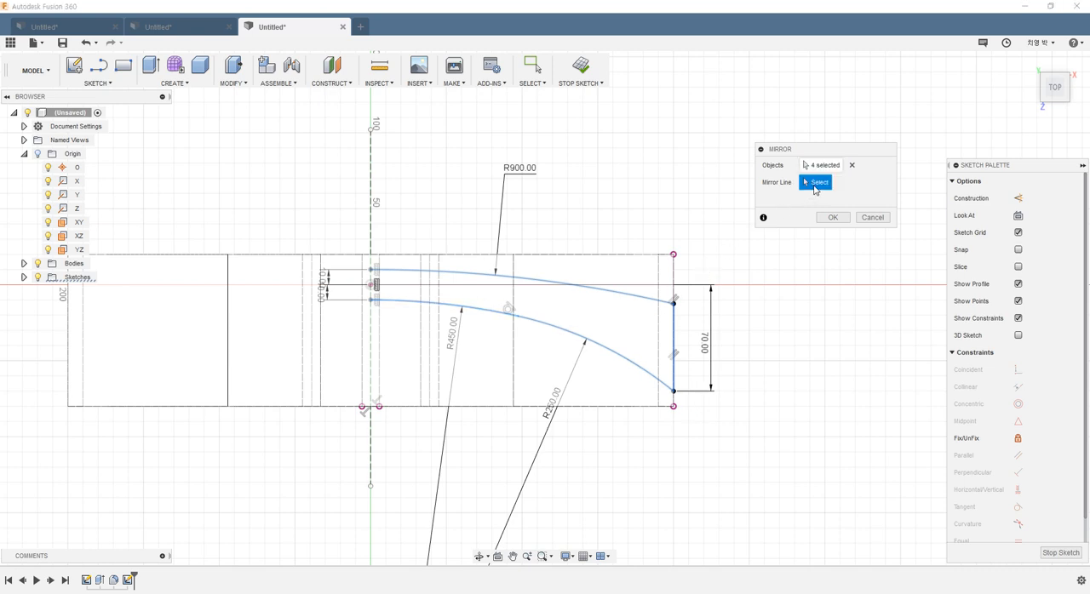
left_click(371, 475)
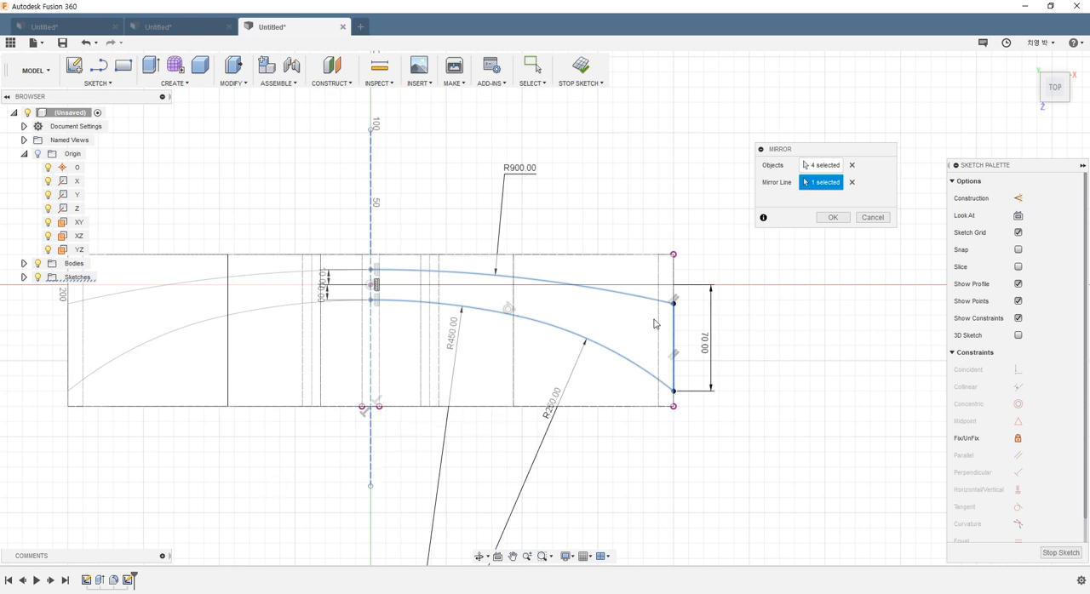
left_click(832, 219)
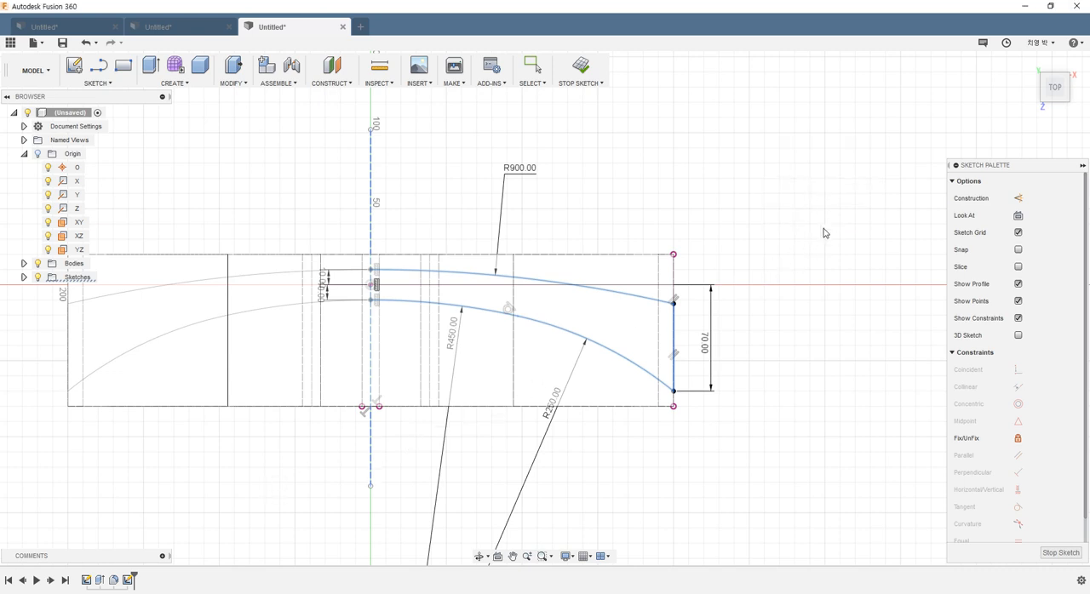
scroll(385, 449, "down", 2)
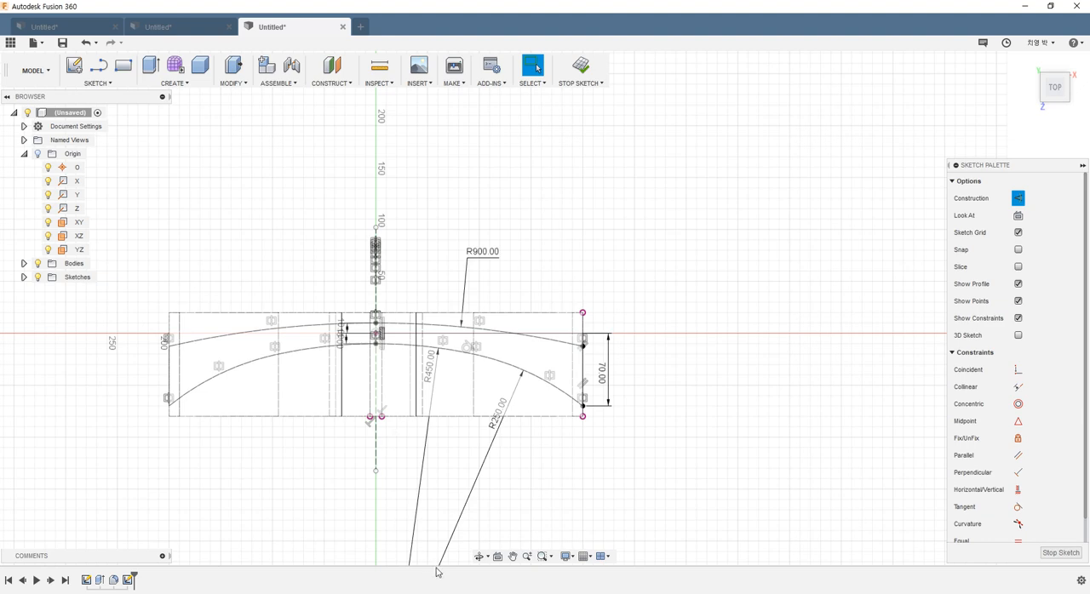
Step: Switch the hanger body to shaded display, check the mirrored profile against it, and finish the sketch
key("ctrl+6")
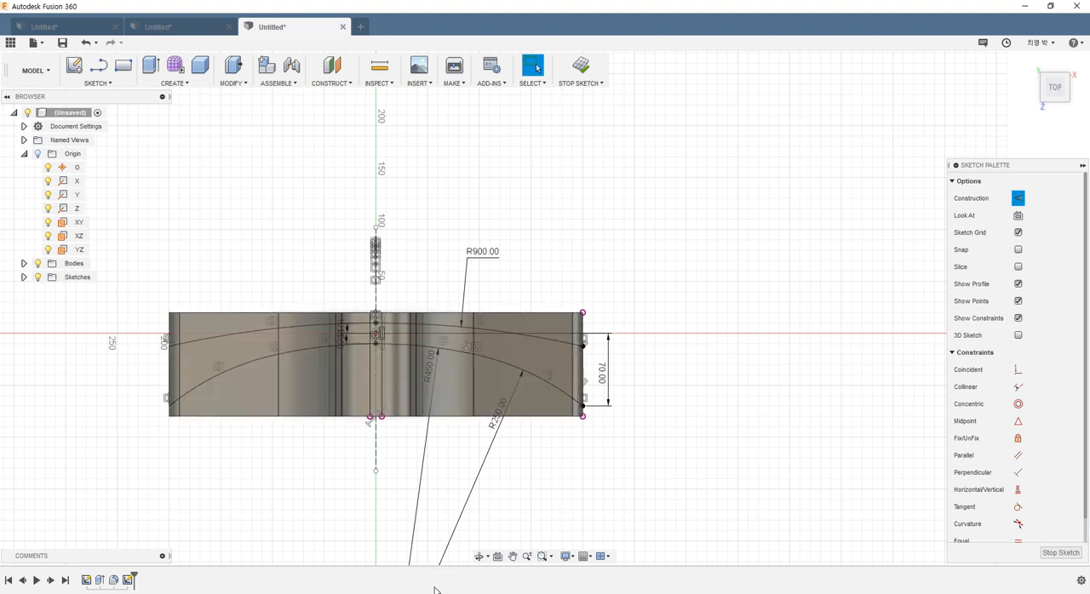
mouse_move(418, 558)
middle_mouse_down("shift")
mouse_move(336, 419)
mouse_move(324, 348)
mouse_move(327, 375)
middle_mouse_up("shift")
scroll(330, 379, "down", 3)
scroll(299, 524, "up", 6)
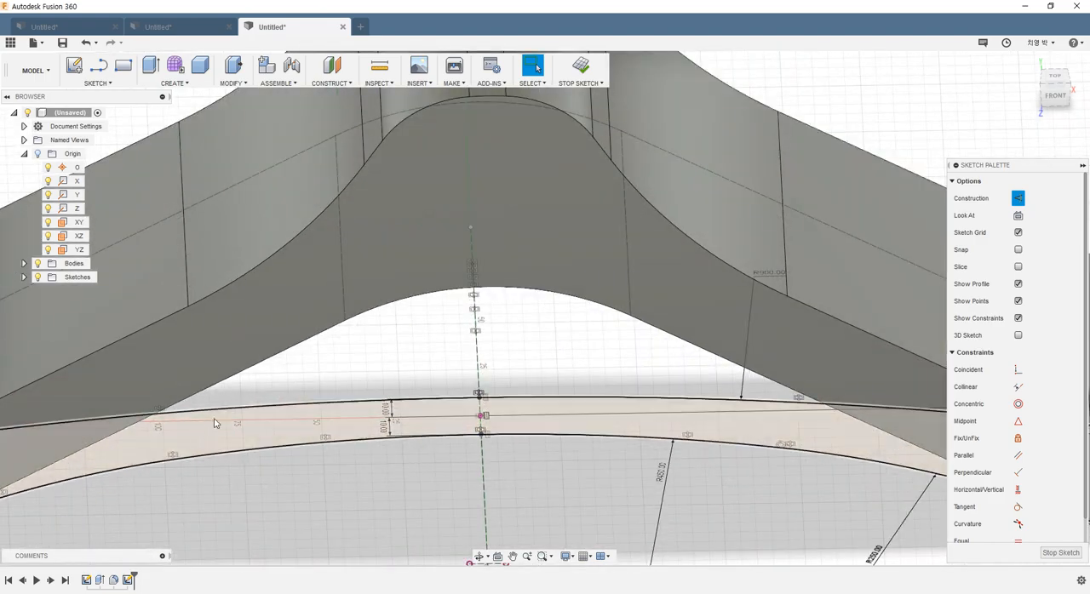
scroll(256, 421, "down", 5)
mouse_move(315, 439)
middle_mouse_down("shift")
mouse_move(322, 497)
mouse_move(210, 418)
mouse_move(295, 403)
mouse_move(375, 409)
mouse_move(453, 382)
middle_mouse_up("shift")
scroll(453, 382, "down", 3)
scroll(477, 383, "up", 4)
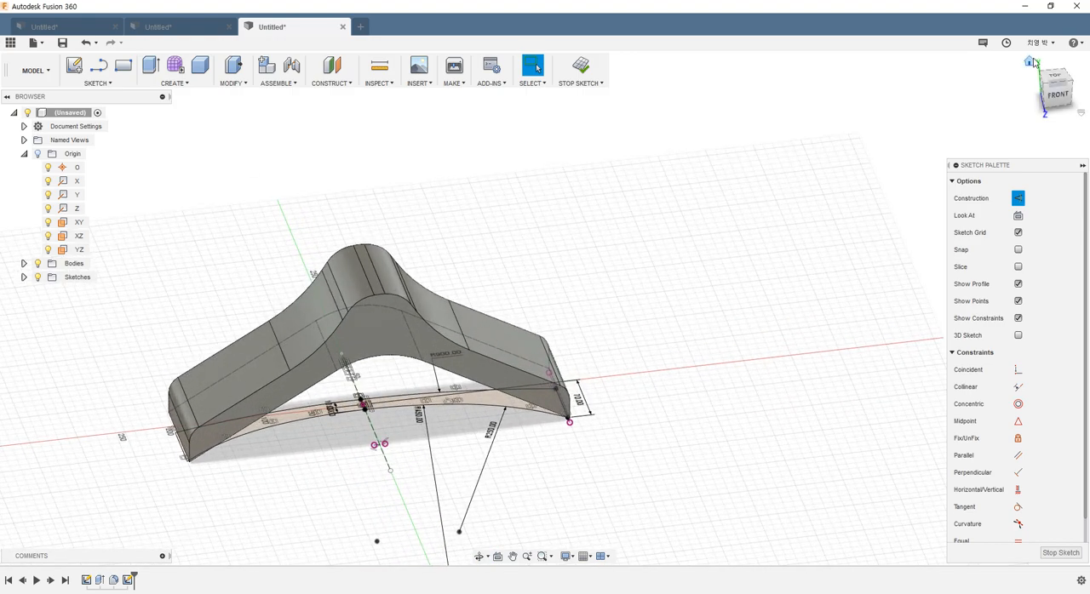
left_click(1061, 79)
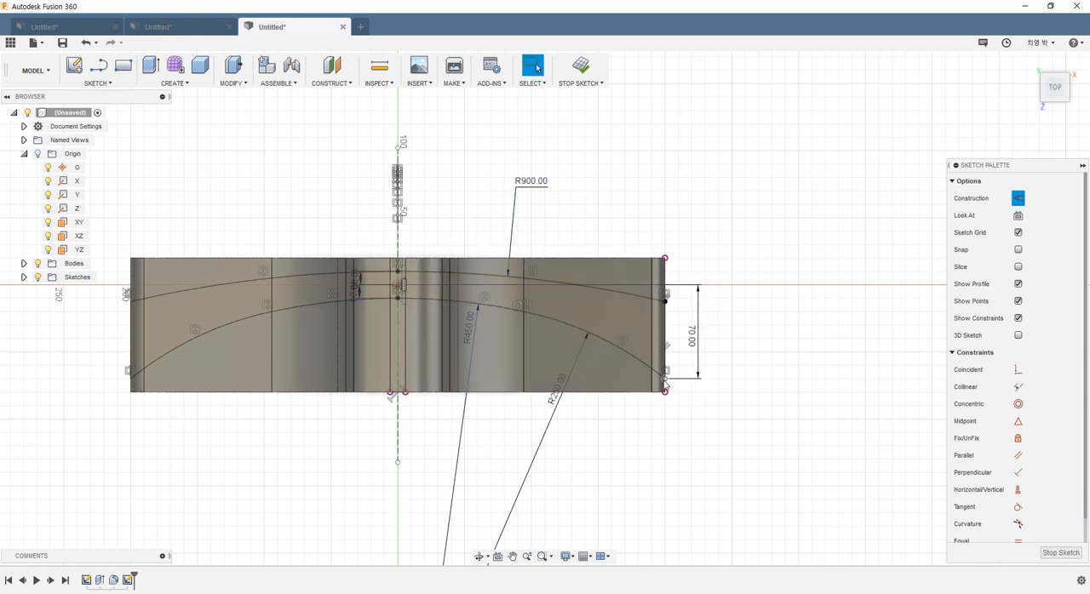
left_click(469, 329)
left_click(576, 75)
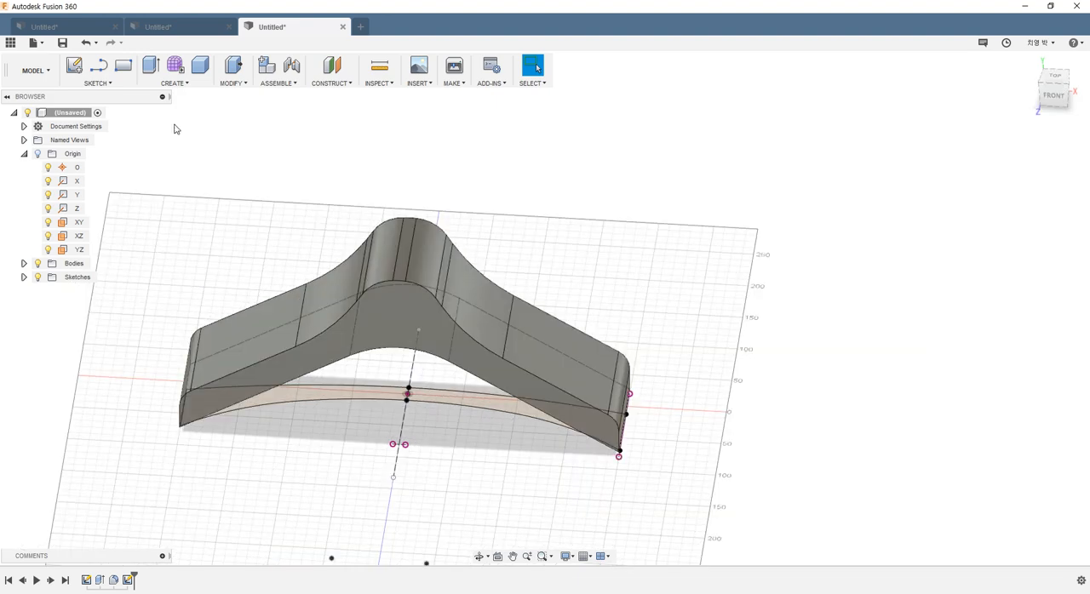
Step: Start an extrusion of the curved top-view profile and pull it 220 mm upward through the whole hanger body
left_click(151, 65)
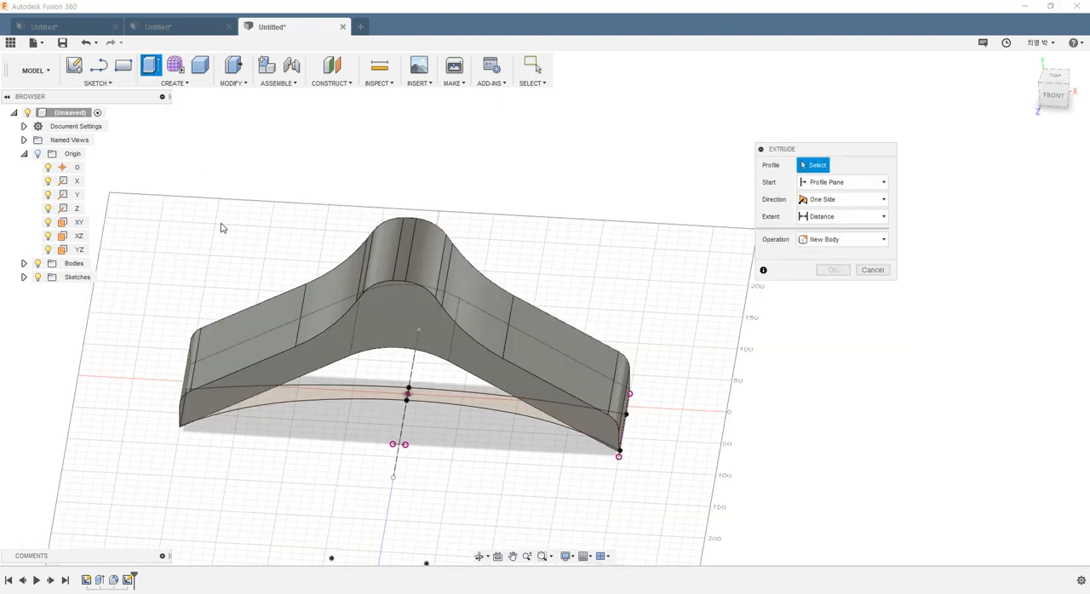
left_click(330, 402)
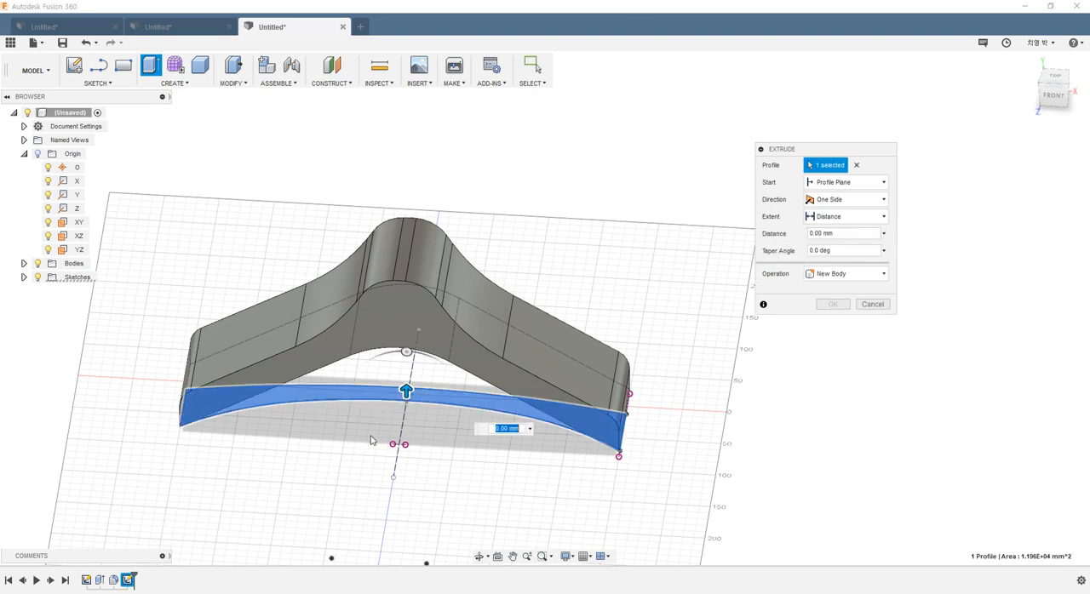
middle_click_drag(421, 405, 411, 398, "shift")
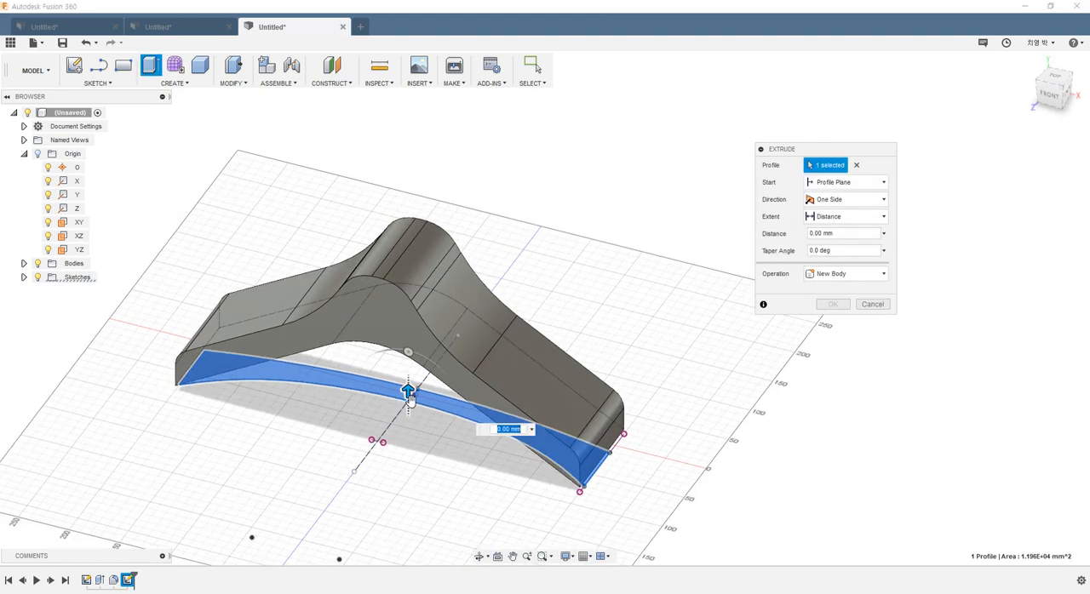
left_click_drag(411, 399, 409, 190)
middle_click_drag(569, 221, 795, 269, "shift")
middle_click_drag(684, 302, 192, 376, "shift")
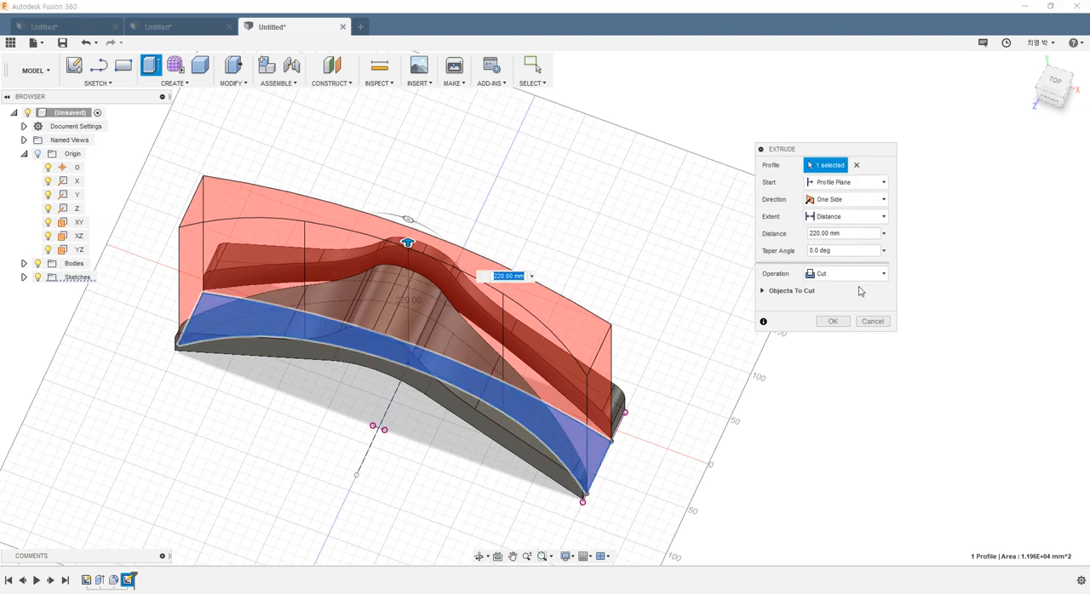
Step: Set the extrusion's operation to Intersect, inspect the overlapping volume from several angles, and apply it
left_click(814, 273)
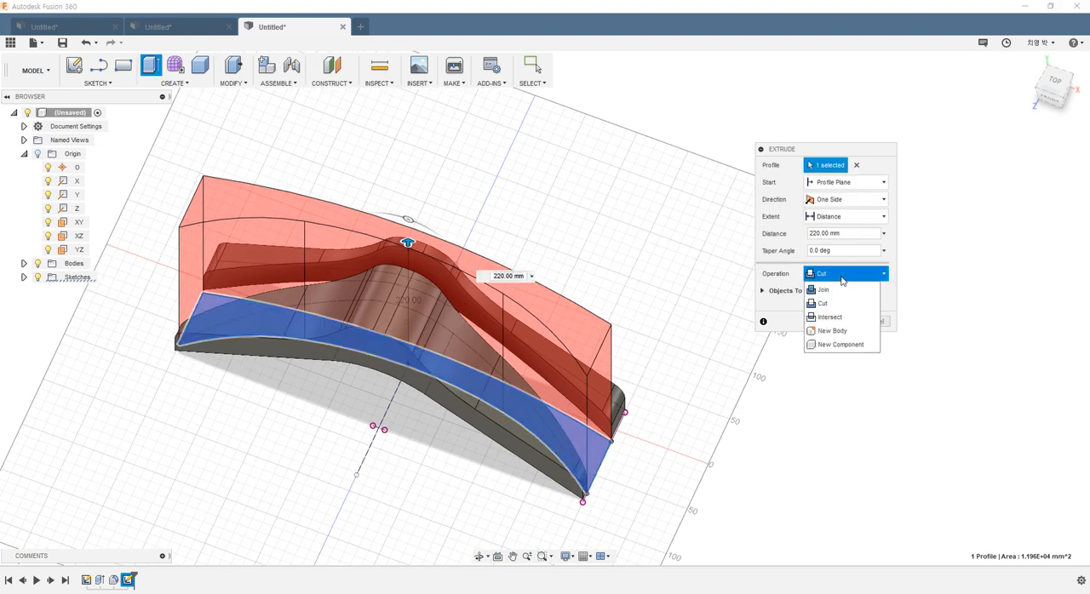
left_click(837, 319)
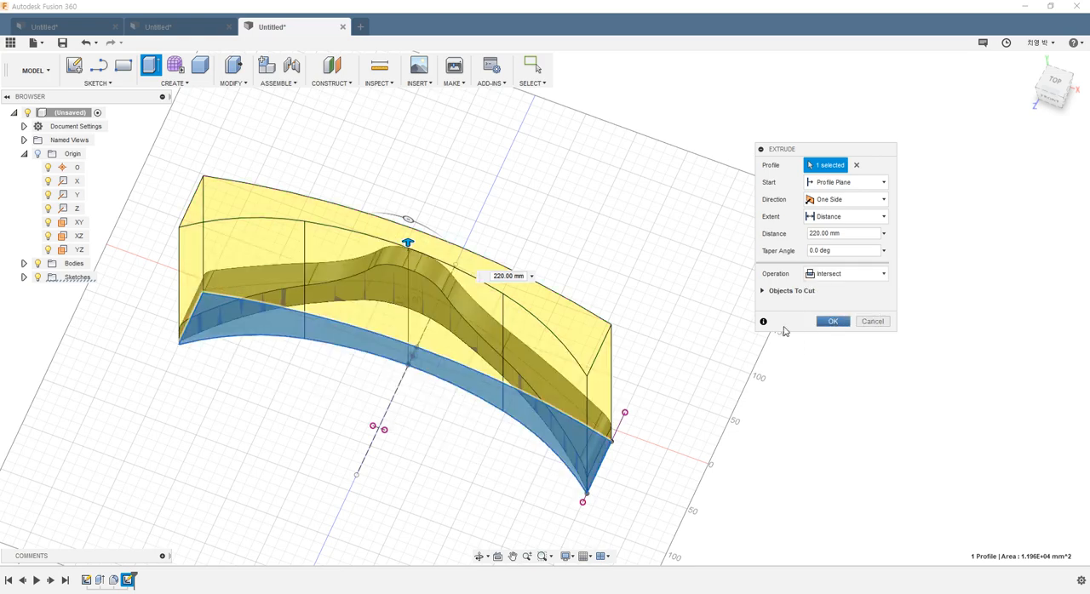
middle_click_drag(281, 392, 264, 340, "shift")
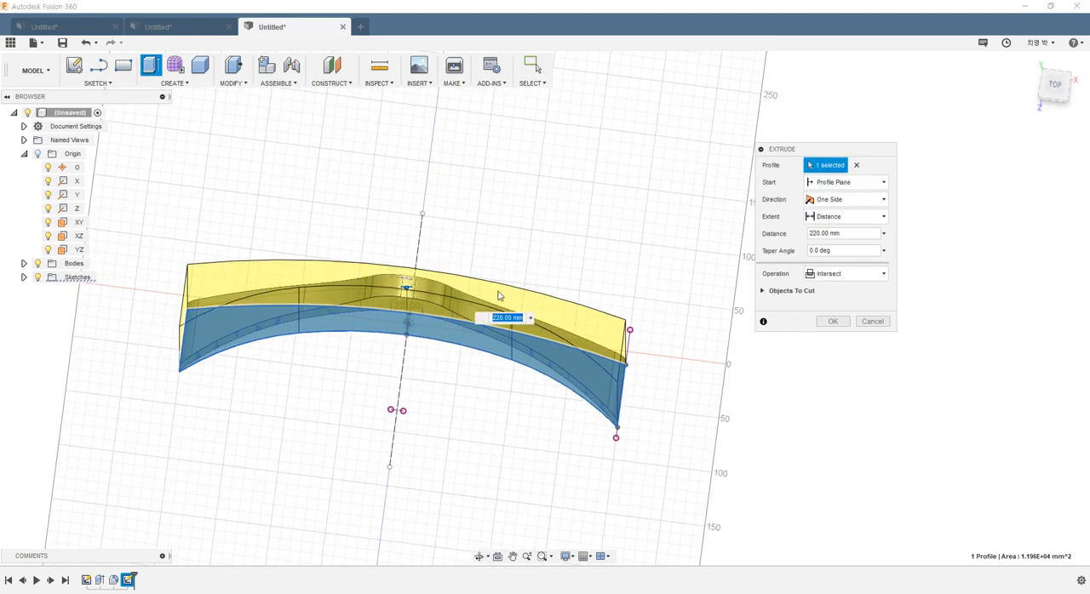
middle_click_drag(503, 365, 316, 288, "shift")
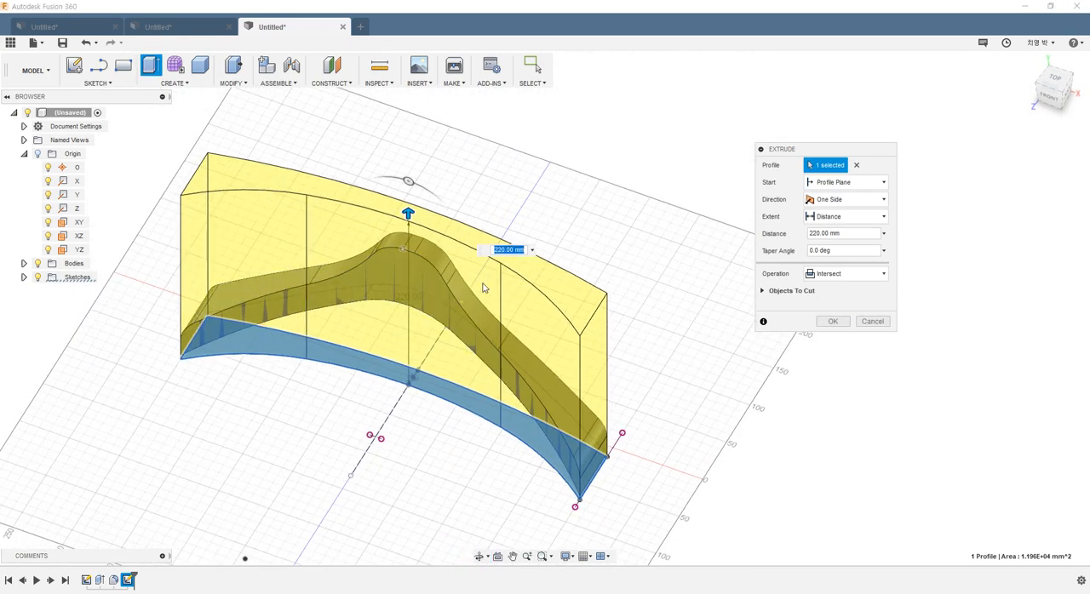
middle_click_drag(542, 320, 609, 307, "shift")
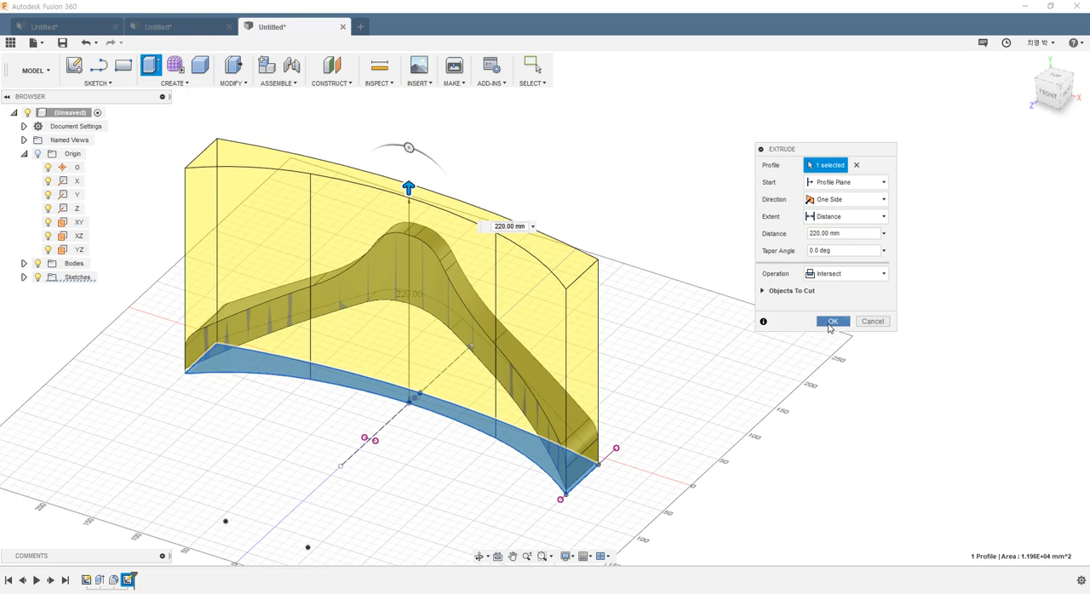
left_click(828, 322)
Step: Switch to the hanger drawing in Photos and zoom in on Section_Cut A-A
middle_click_drag(639, 316, 568, 321, "shift")
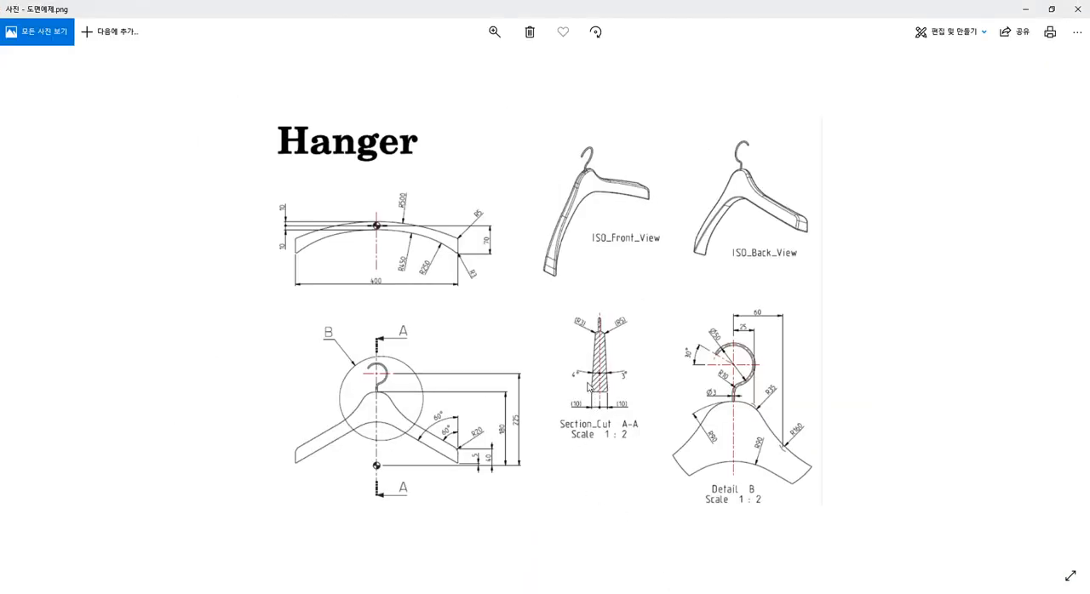
scroll(609, 406, "up", 5, "ctrl")
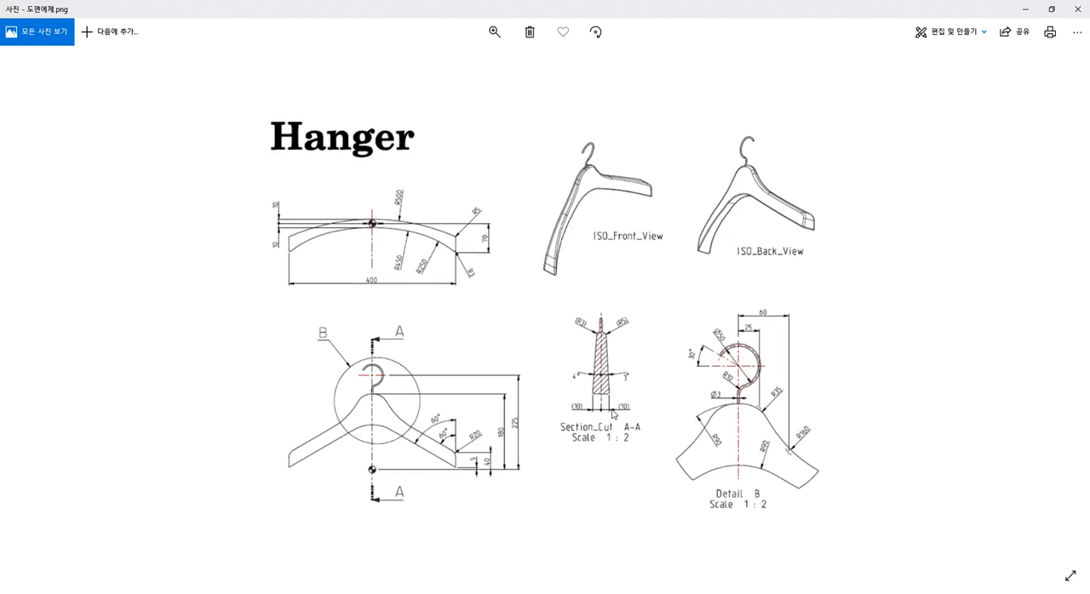
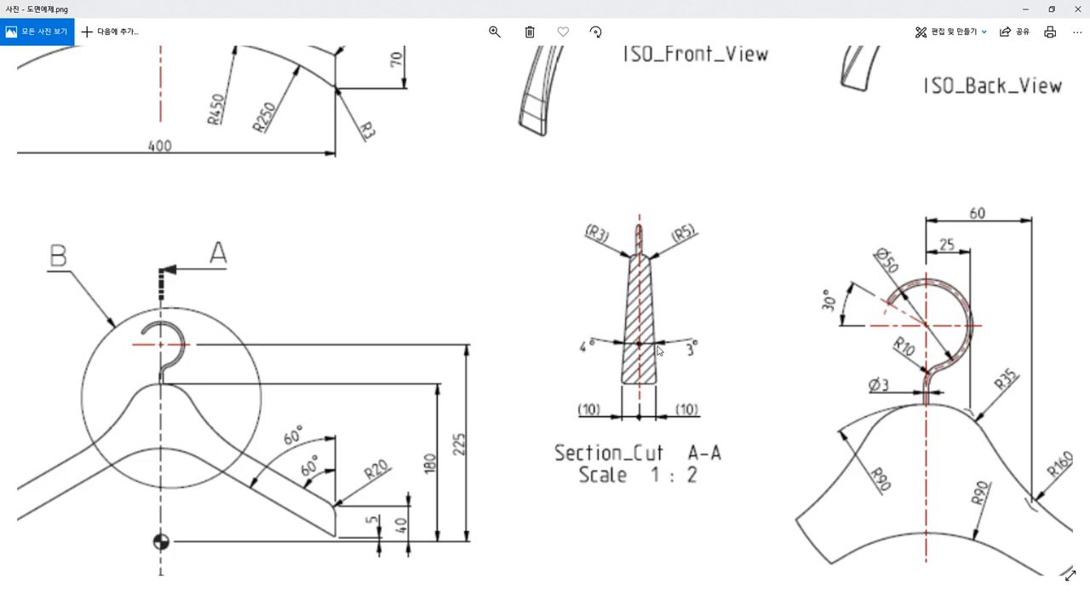
Step: Start a Draft on the hanger body with the XZ plane as parting plane, checking the section A-A angles in the drawing
scroll(610, 371, "down", 3)
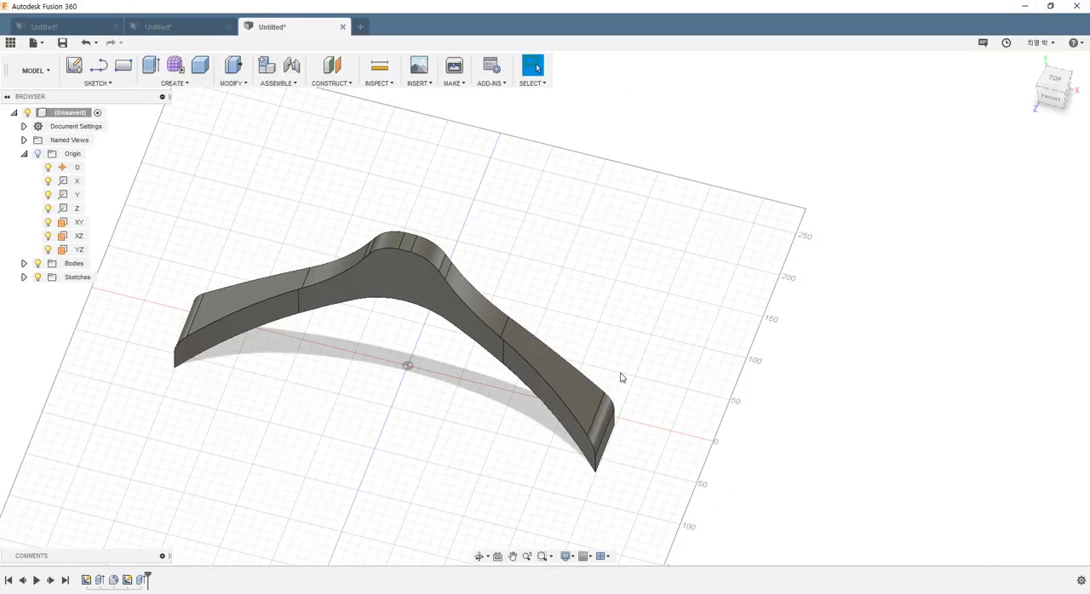
middle_click_drag(621, 377, 397, 314, "shift")
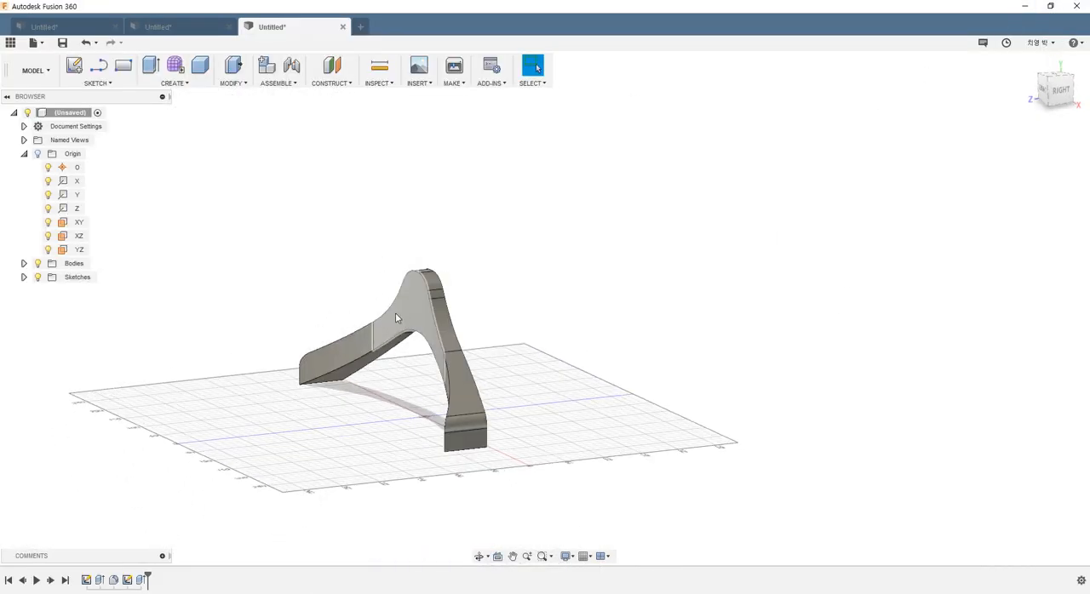
left_click(234, 83)
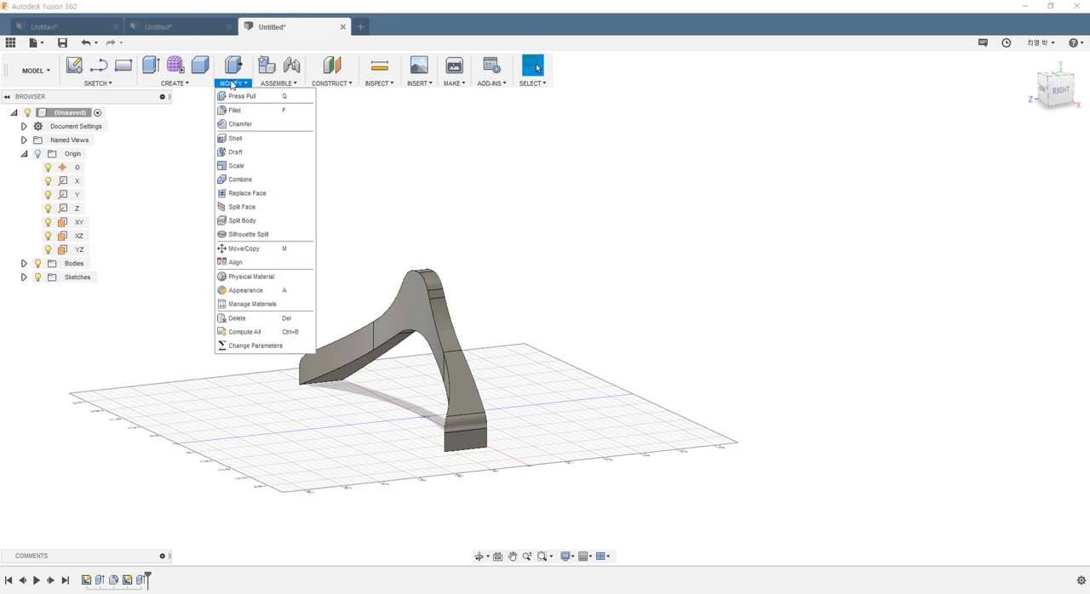
left_click(234, 153)
middle_click_drag(397, 354, 402, 374, "shift")
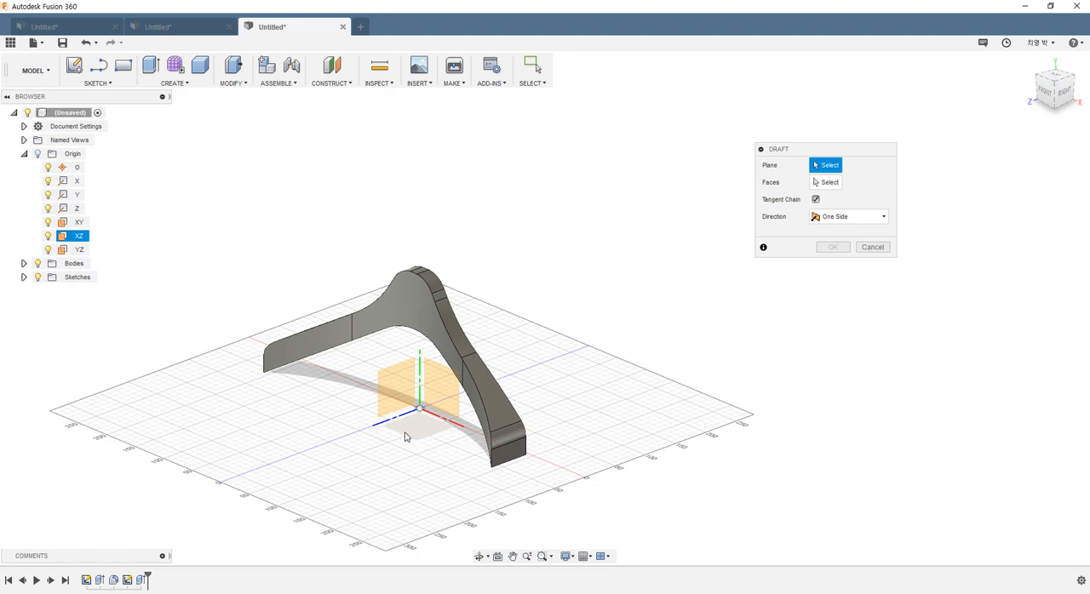
middle_click_drag(408, 437, 561, 507, "shift")
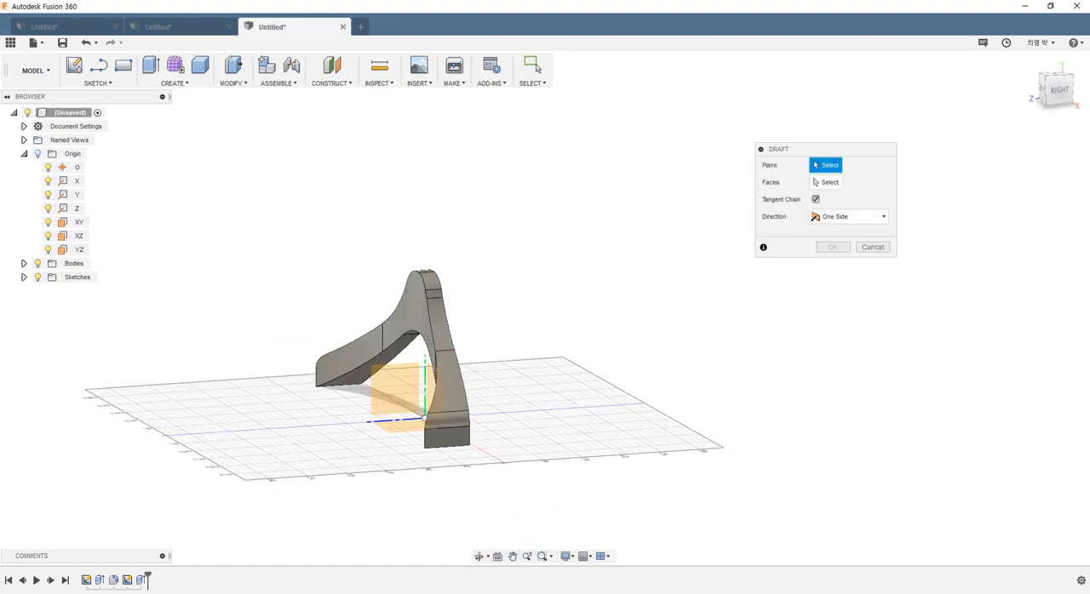
key("alt+Tab")
scroll(594, 393, "up", 4)
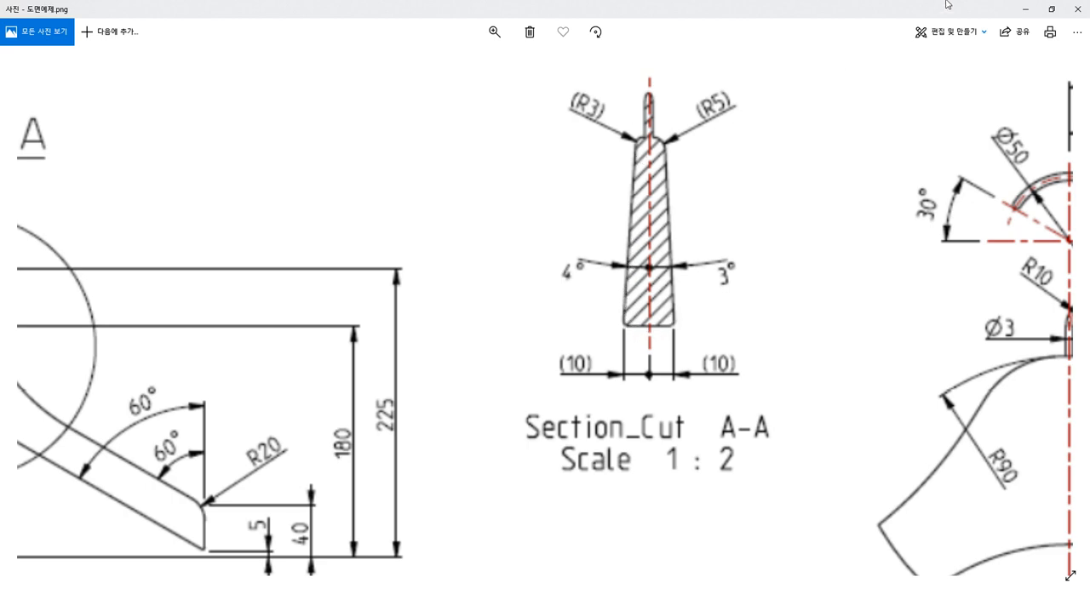
left_click(1025, 9)
middle_click_drag(403, 440, 488, 456, "shift")
left_click(488, 455)
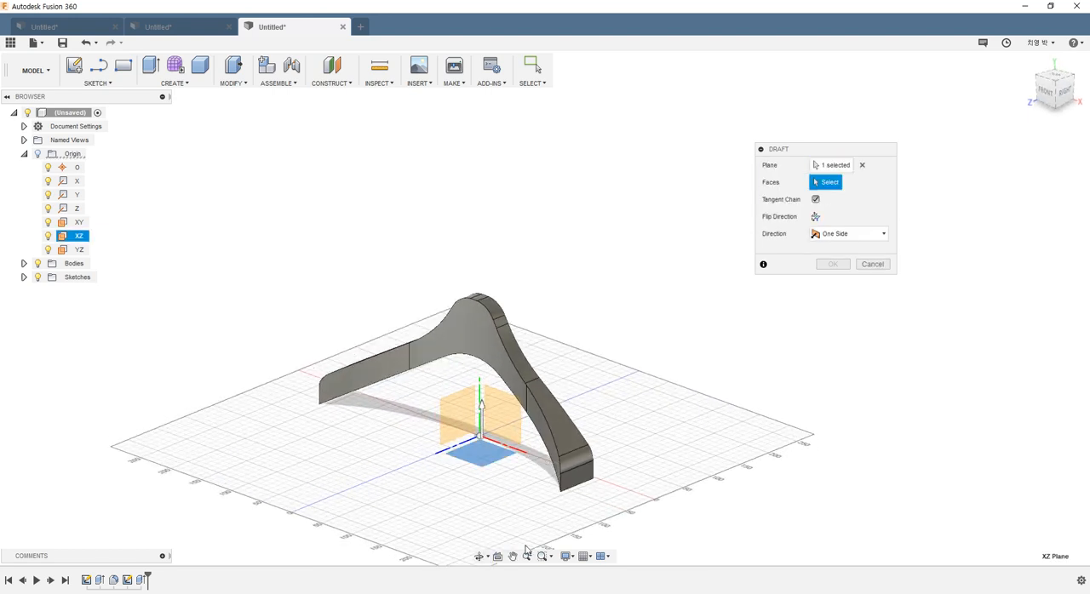
Step: Draft the hanger's front face inward by 4 degrees and apply it
left_click(490, 349)
middle_click_drag(415, 423, 372, 413, "shift")
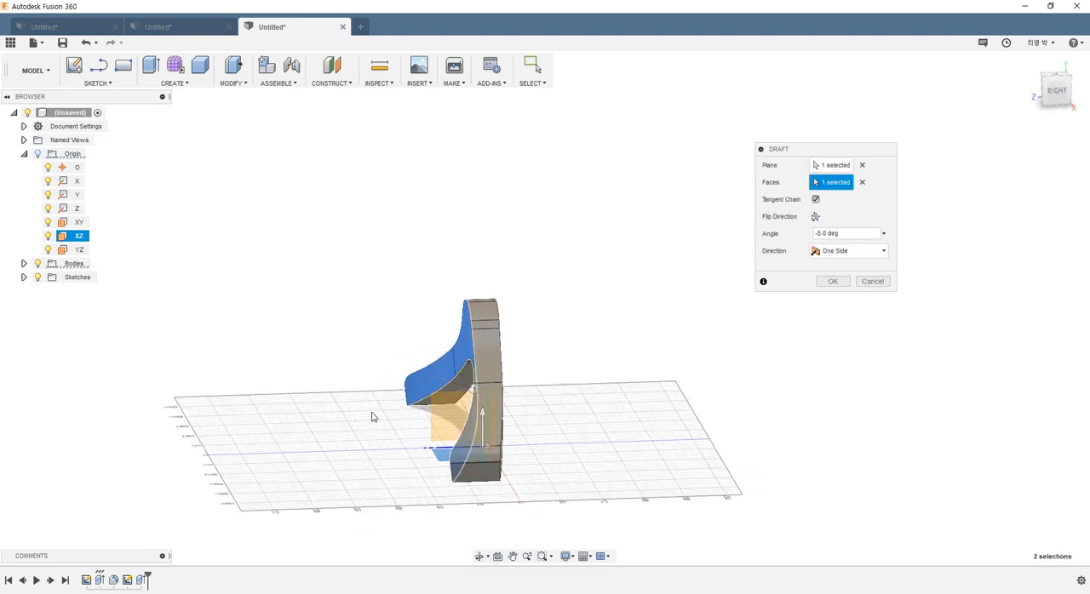
mouse_move(478, 389)
left_mouse_down()
mouse_move(494, 389)
mouse_move(468, 384)
mouse_move(484, 389)
left_mouse_up()
left_click(579, 474)
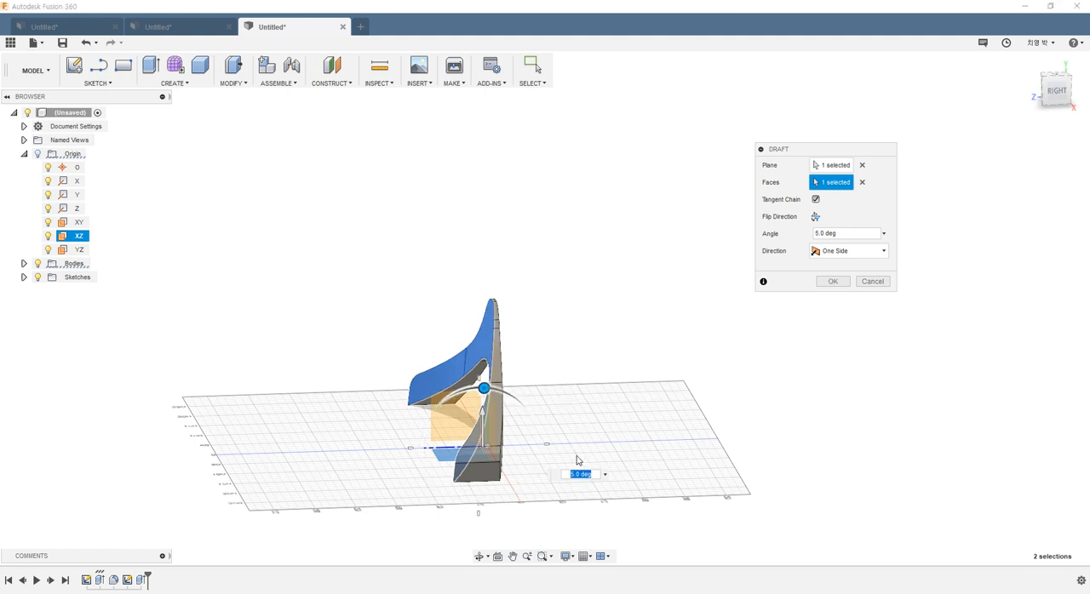
type("4")
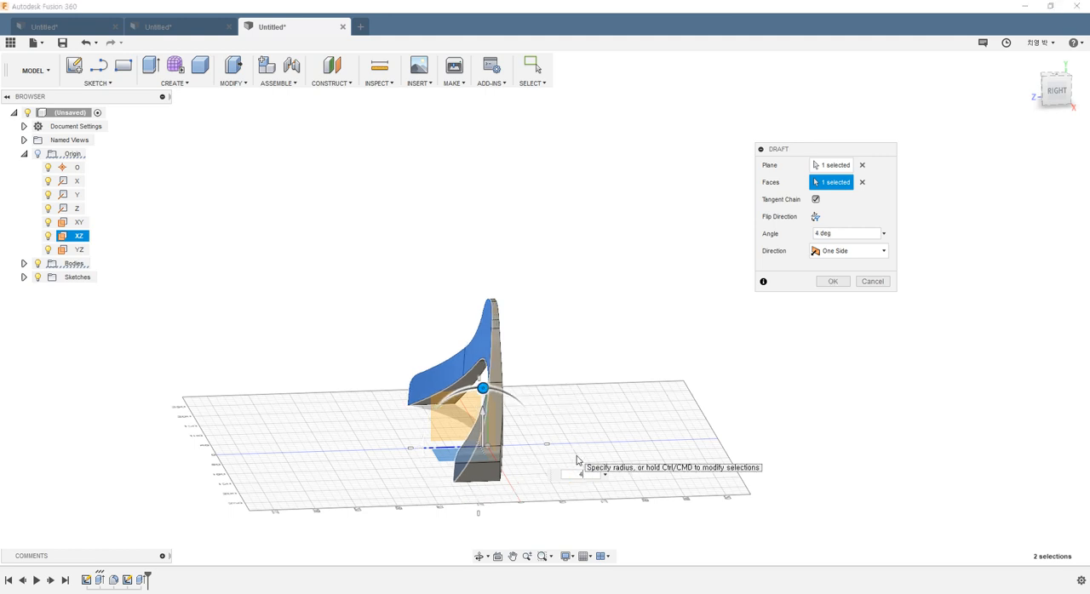
key("Return")
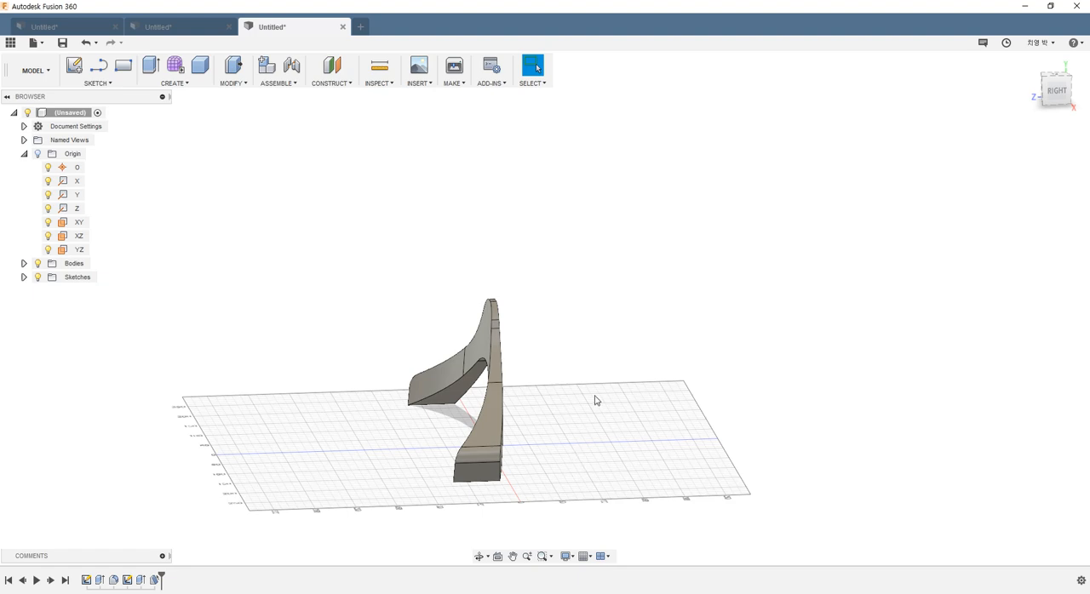
Step: Start a second Draft using the XZ plane as parting plane, with the drawing briefly rechecked
mouse_move(596, 401)
middle_mouse_down("shift")
mouse_move(662, 438)
mouse_move(640, 457)
middle_mouse_up("shift")
key("alt+Tab")
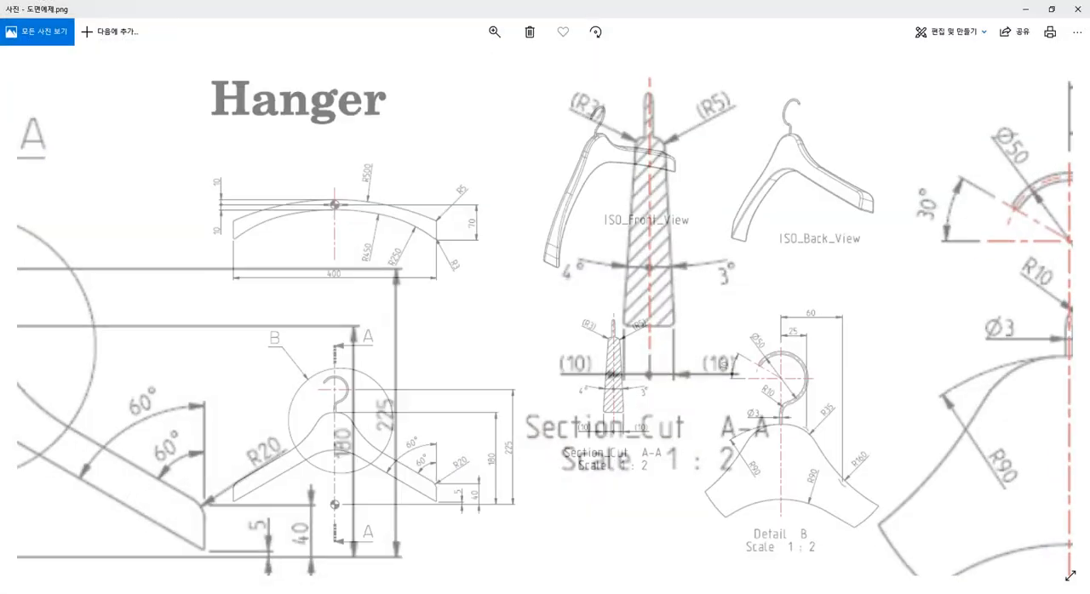
key("alt+Tab")
middle_click_drag(554, 409, 452, 409, "shift")
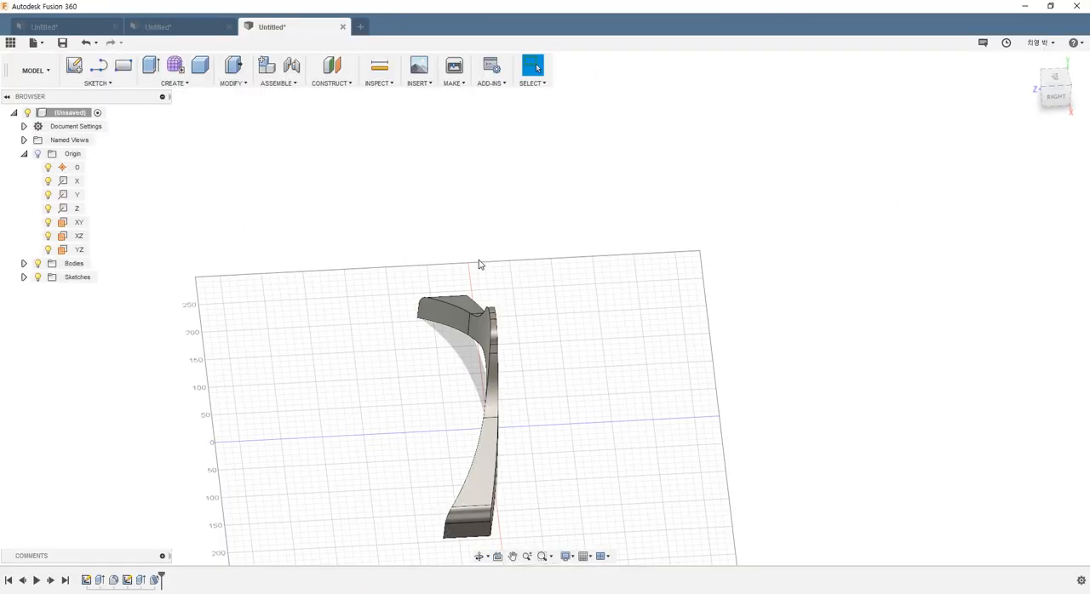
left_click(233, 82)
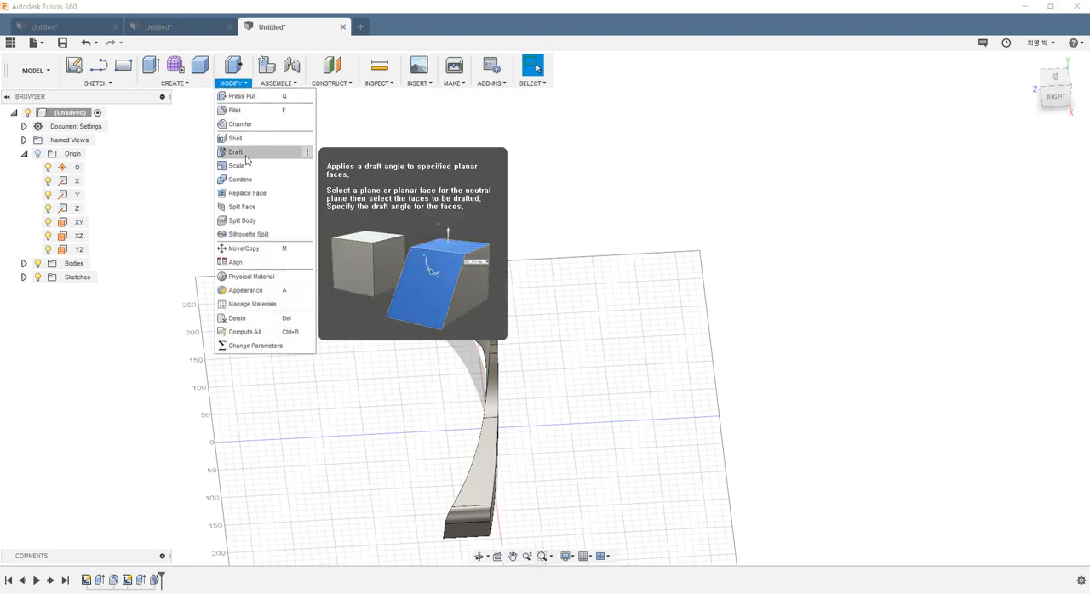
left_click(247, 154)
middle_click_drag(640, 398, 594, 372, "shift")
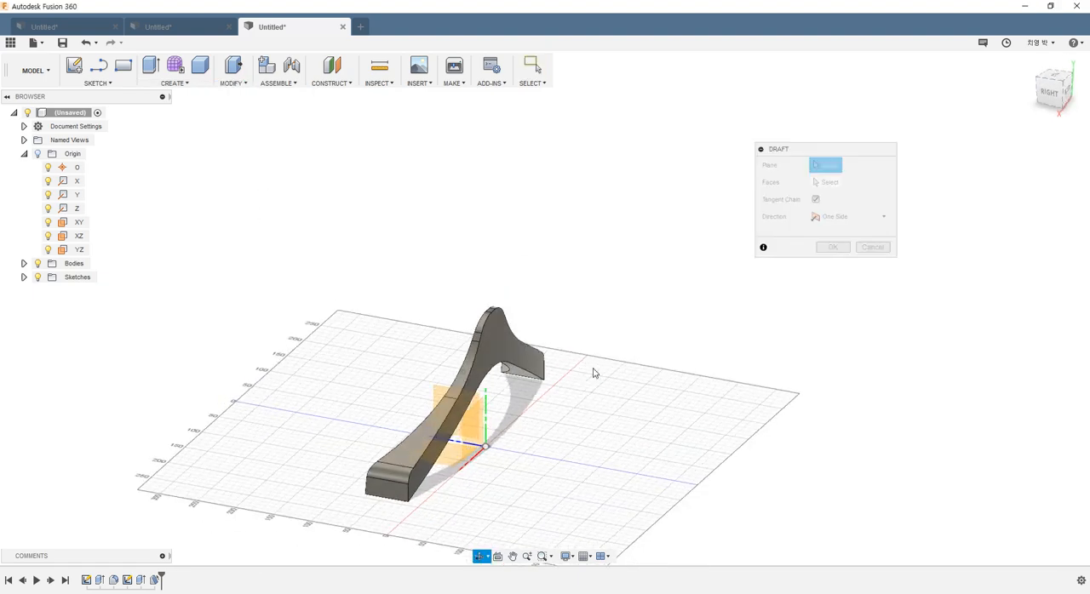
left_click(451, 468)
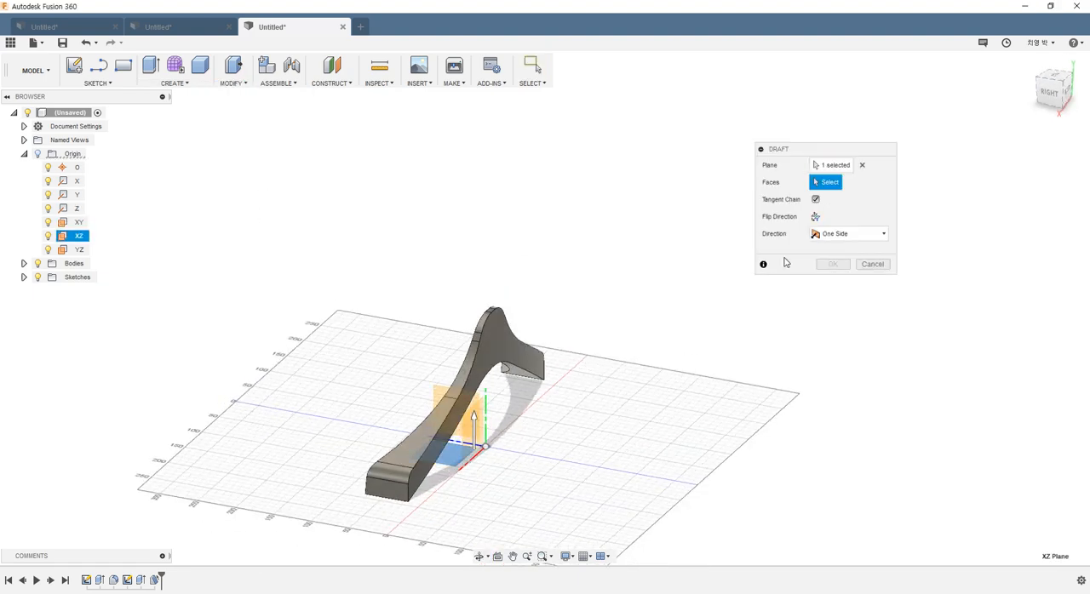
Step: Draft the hanger's back face inward by 3 degrees, inspect the narrowed peak, and apply the draft
left_click(504, 351)
middle_click_drag(549, 382, 574, 377, "shift")
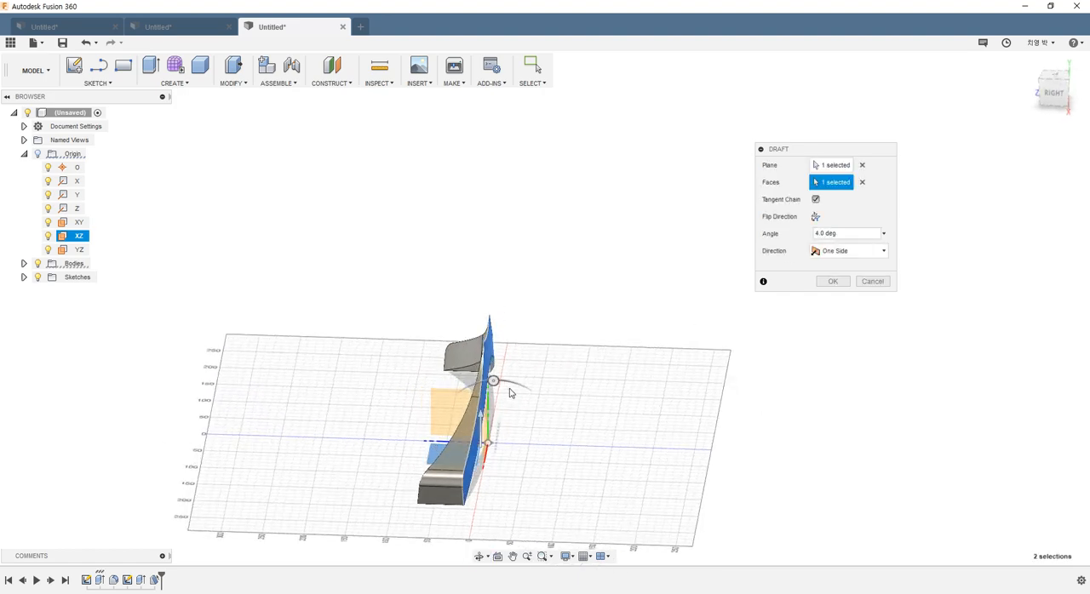
left_click_drag(494, 382, 487, 381)
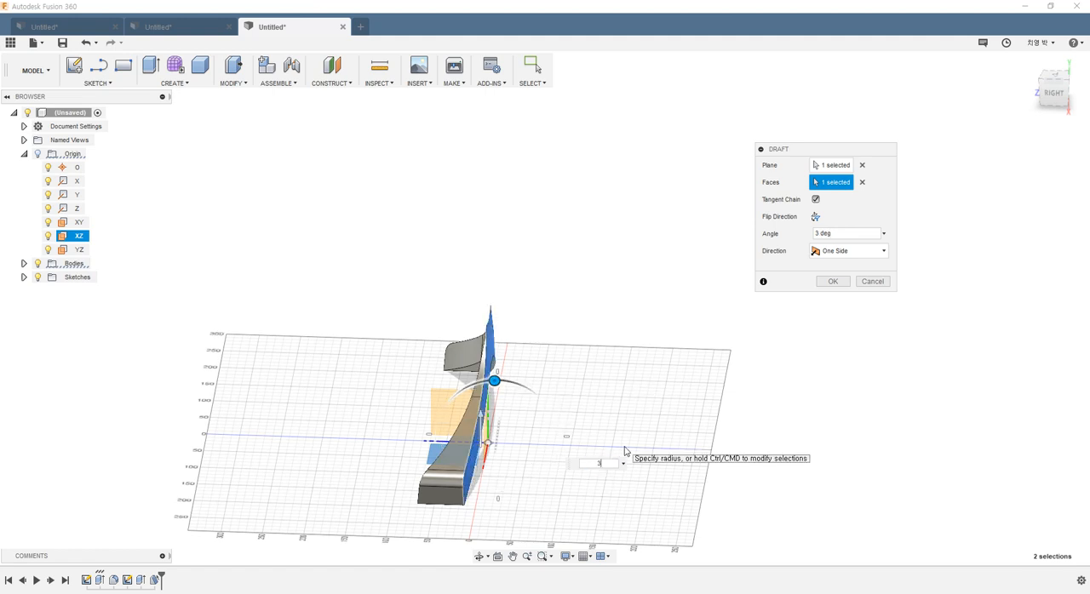
middle_click_drag(548, 395, 534, 418, "shift")
scroll(557, 414, "up", 3)
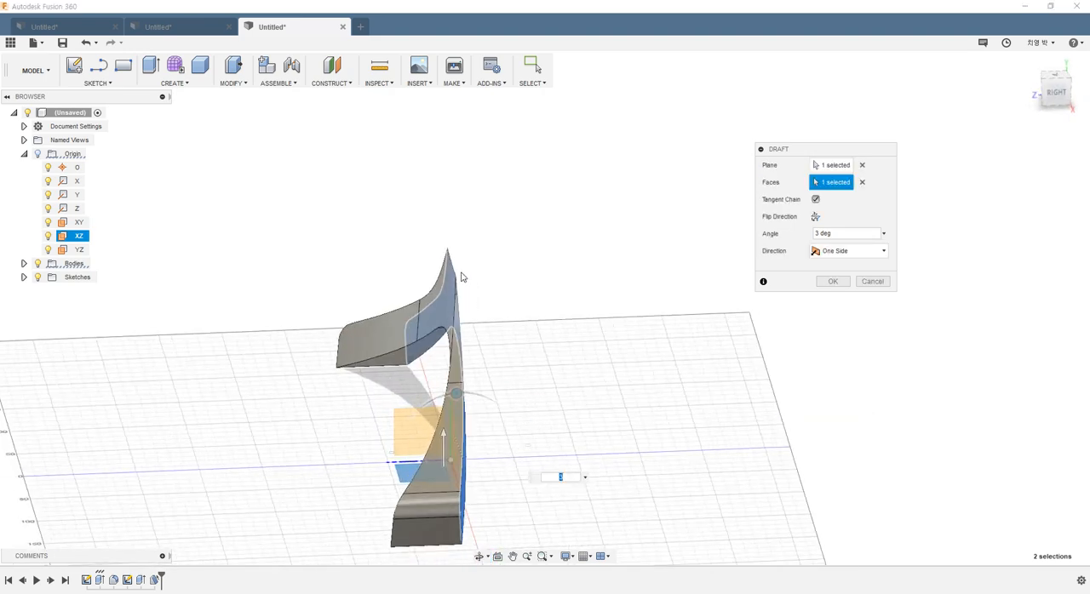
left_click(833, 281)
middle_click_drag(749, 311, 599, 360, "shift")
scroll(509, 431, "down", 3)
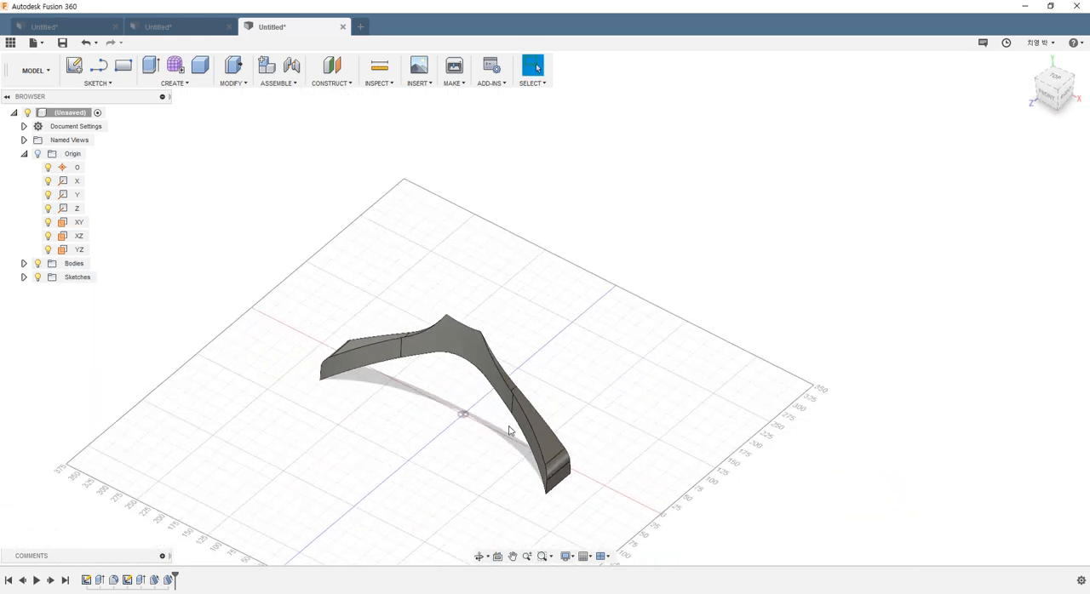
Step: Reopen the top-view profile sketch, shift the R500 dimension label, compare the sketch with the drawing, and finish it
scroll(509, 431, "up", 2)
scroll(466, 461, "down", 3)
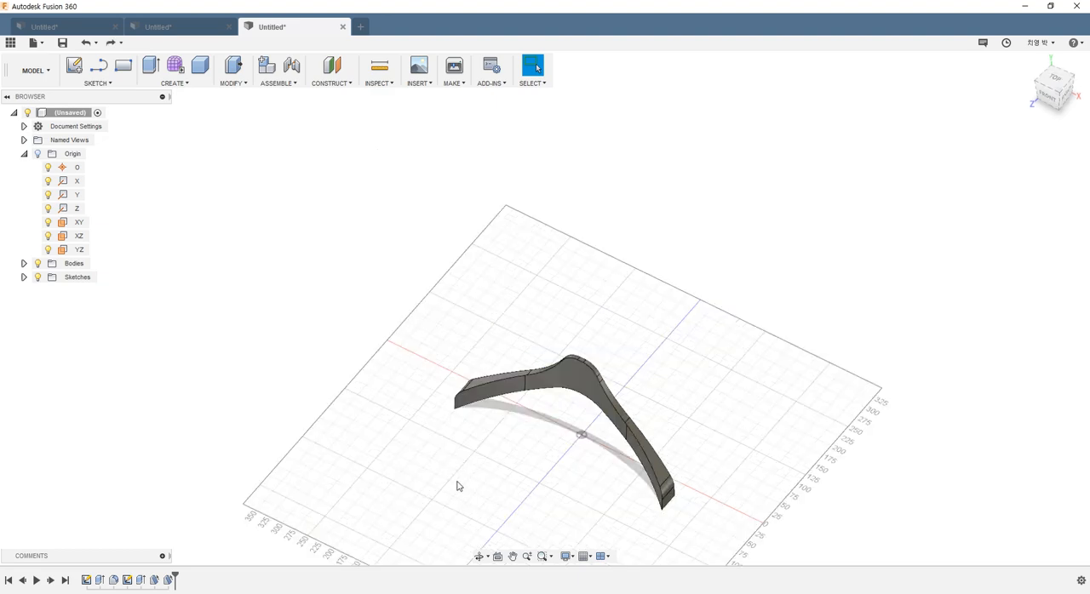
right_click(128, 581)
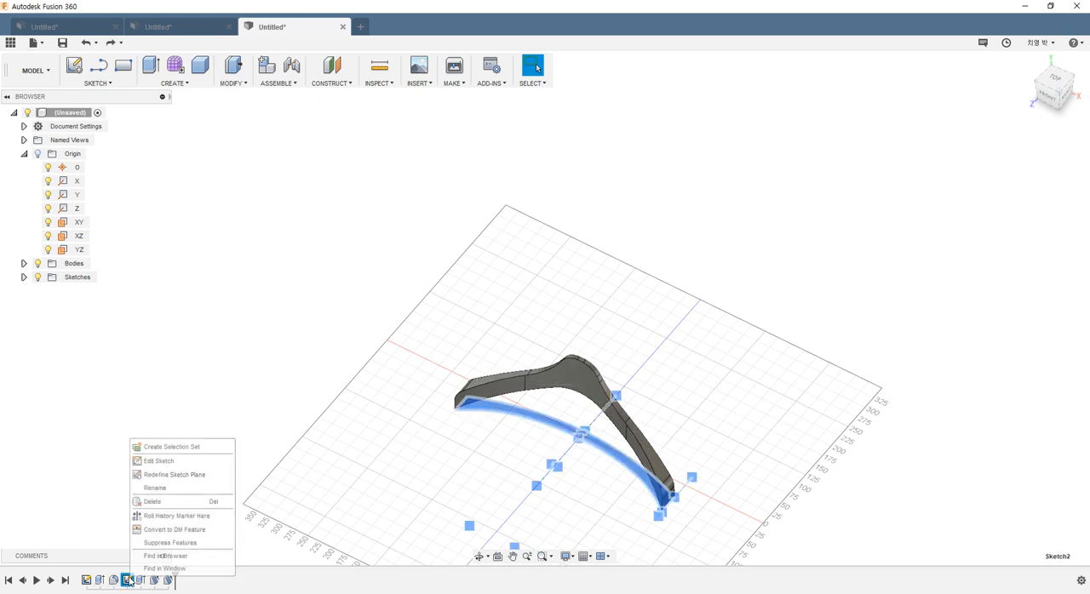
left_click(158, 467)
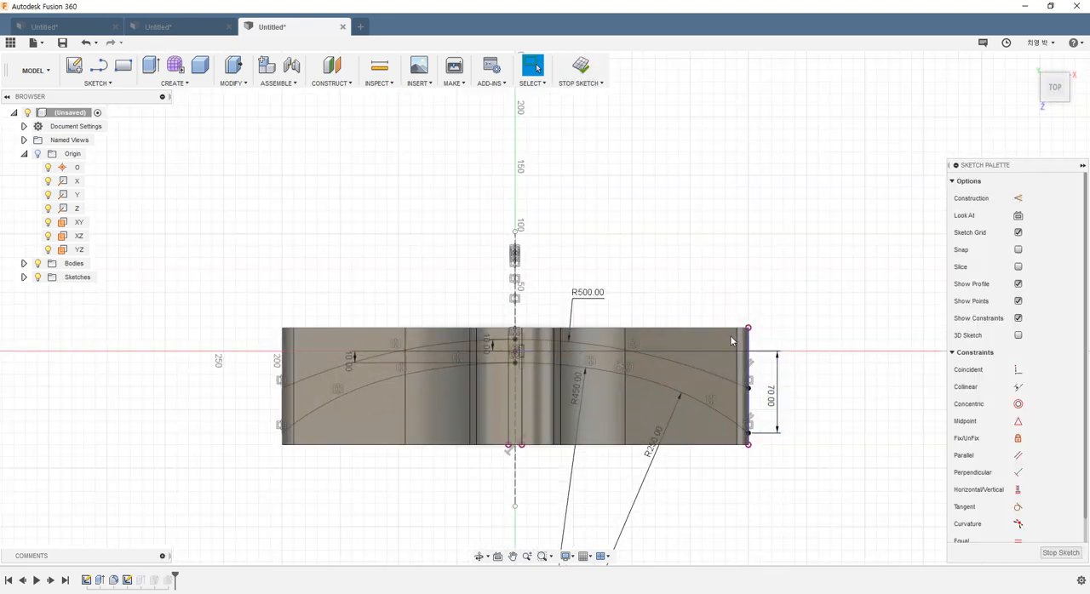
left_click_drag(588, 302, 615, 296)
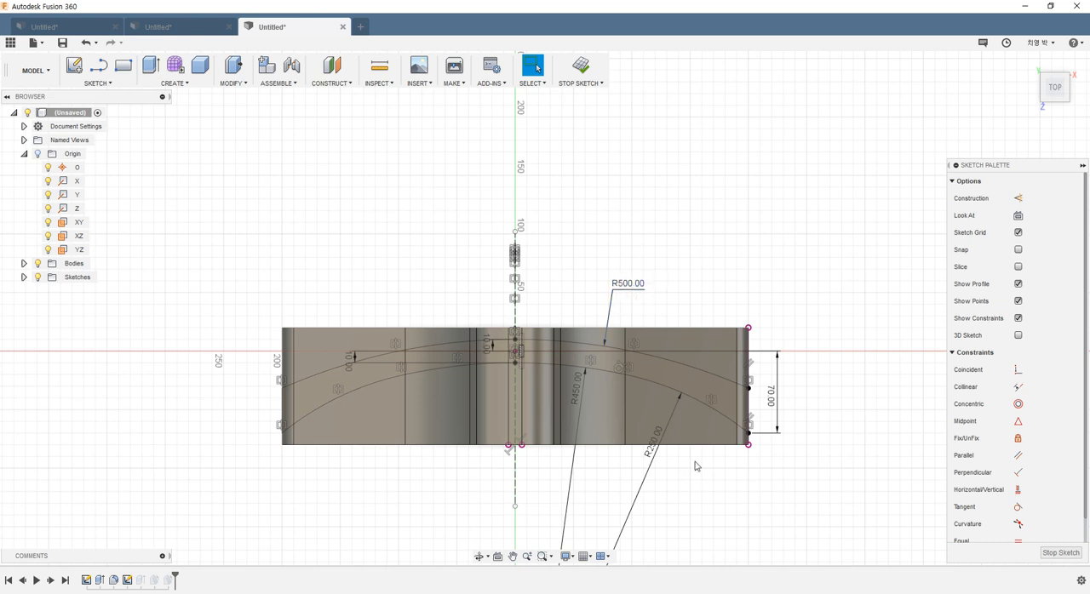
key("alt+Tab")
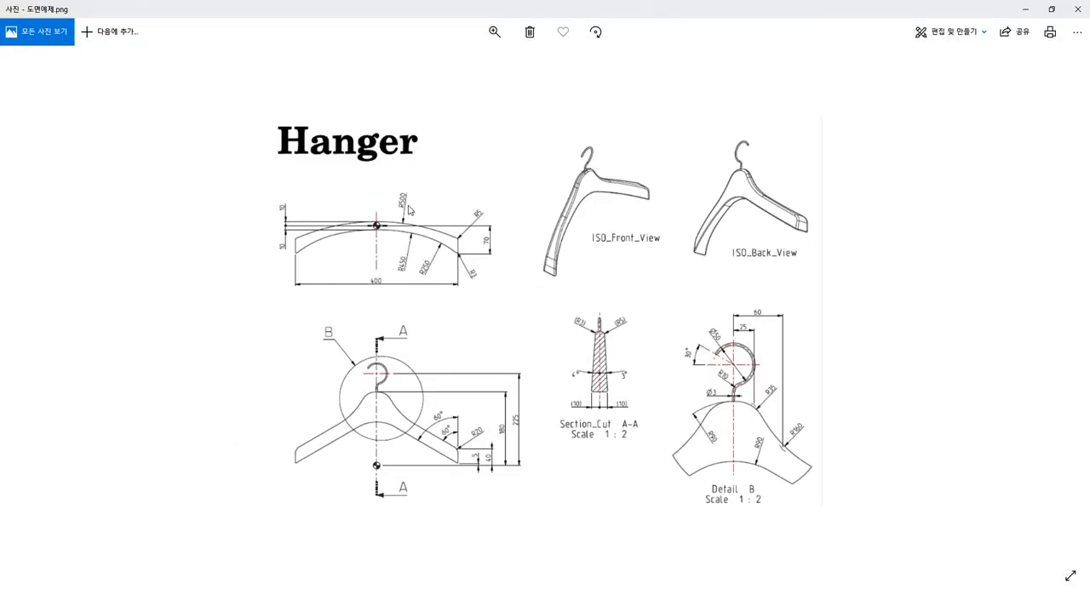
left_click(1031, 9)
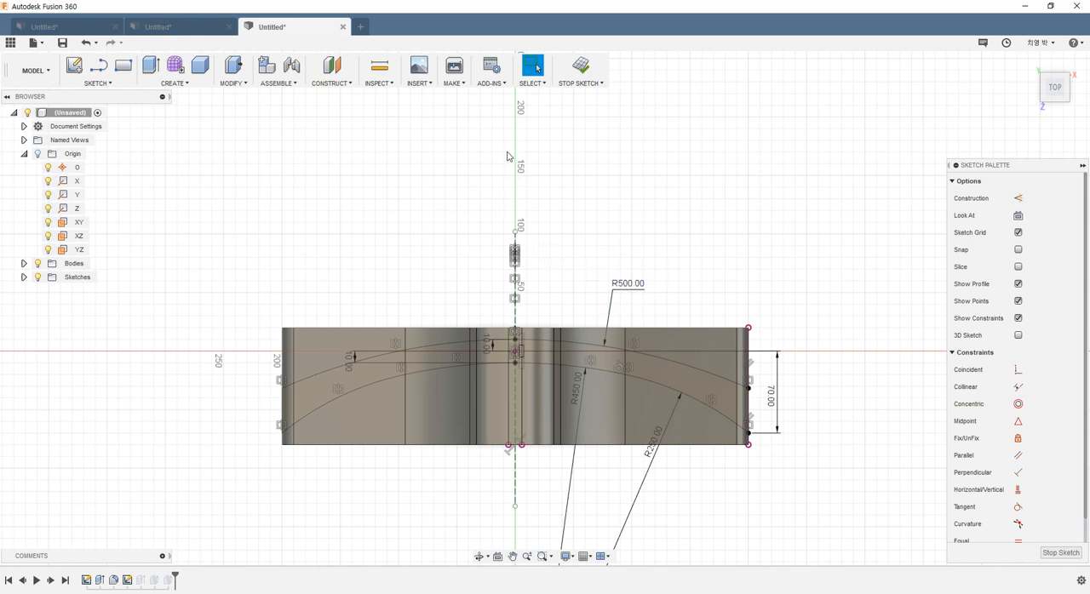
left_click(581, 66)
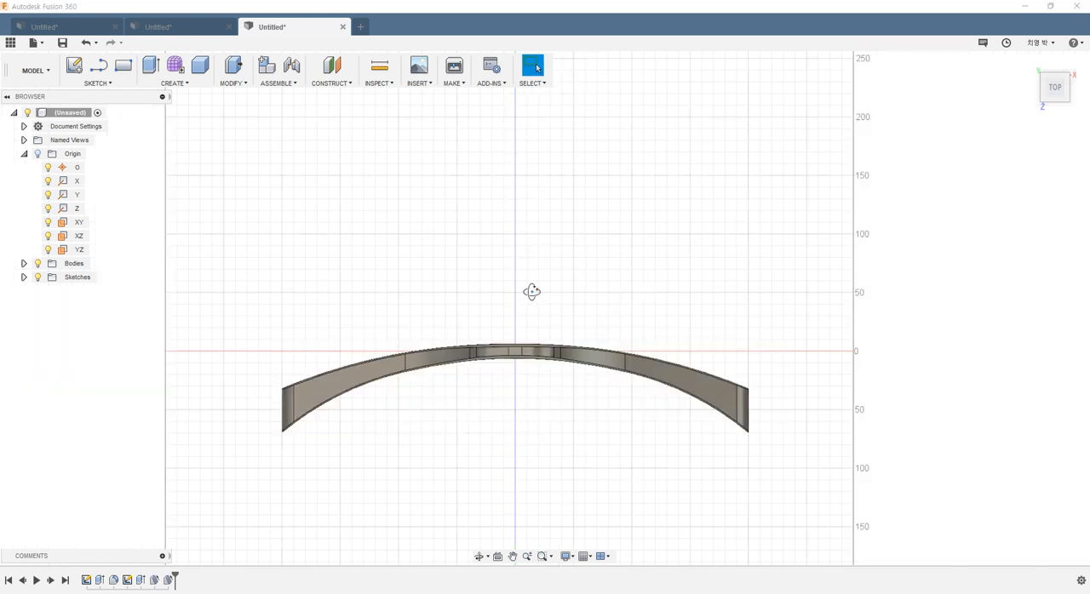
Step: Reopen the front-face draft, review its faces and angle against the hanger drawing, and close the feature
middle_click_drag(532, 292, 501, 259, "shift")
scroll(619, 358, "up", 3)
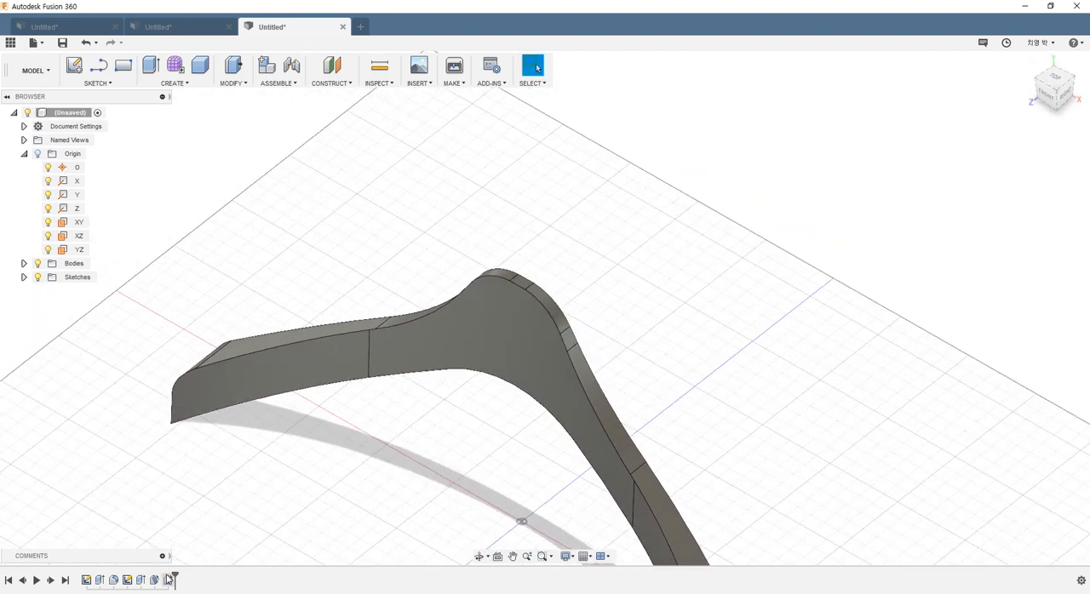
right_click(157, 581)
left_click(189, 470)
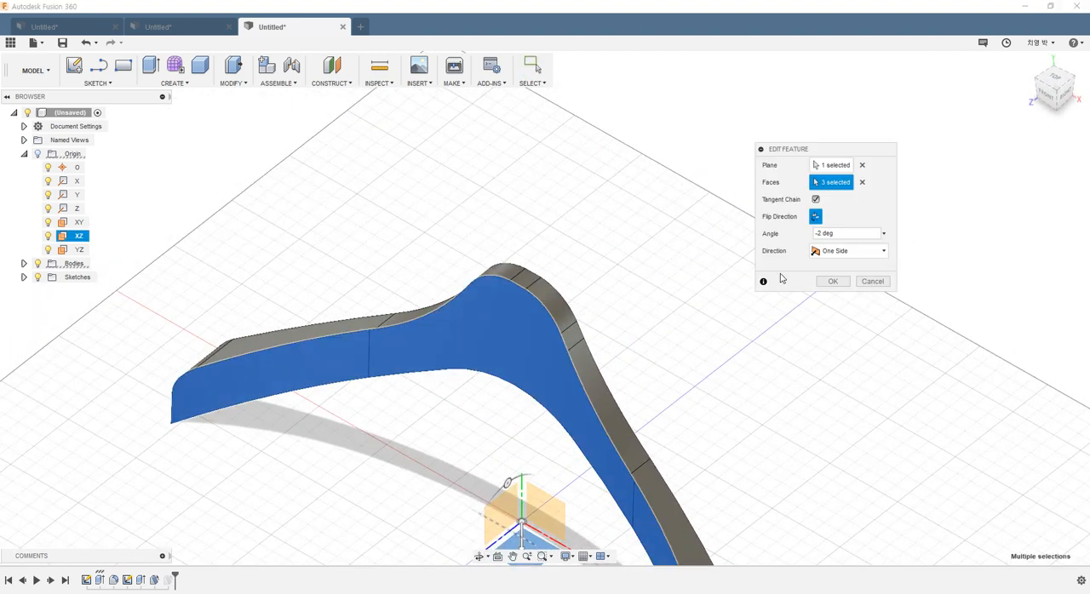
middle_click_drag(558, 426, 635, 443, "shift")
scroll(593, 370, "up", 3)
middle_click_drag(545, 368, 502, 361, "shift")
key("alt+Tab")
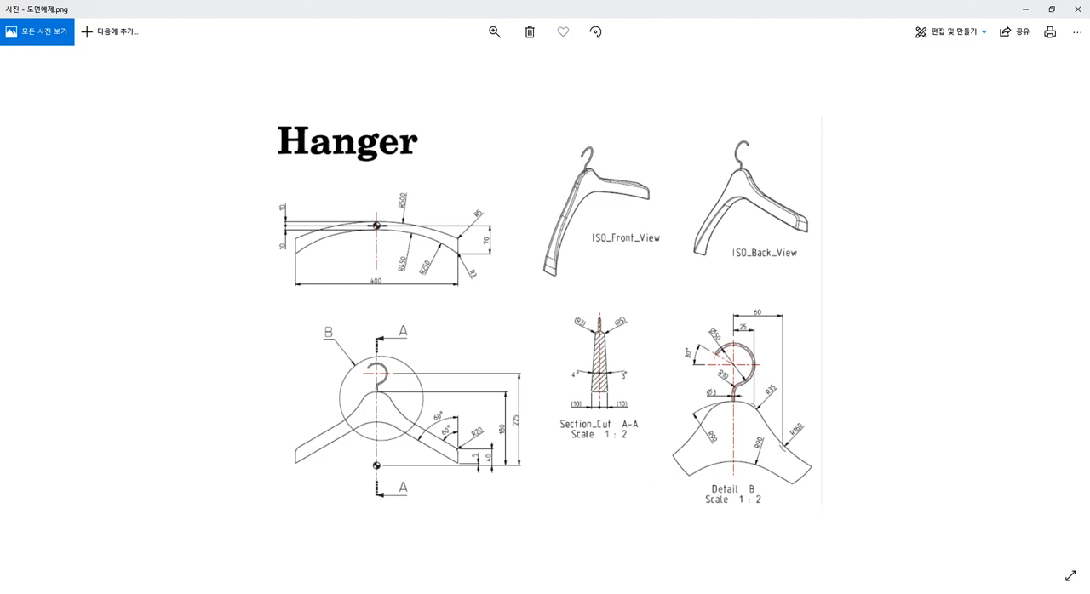
key("alt+Tab")
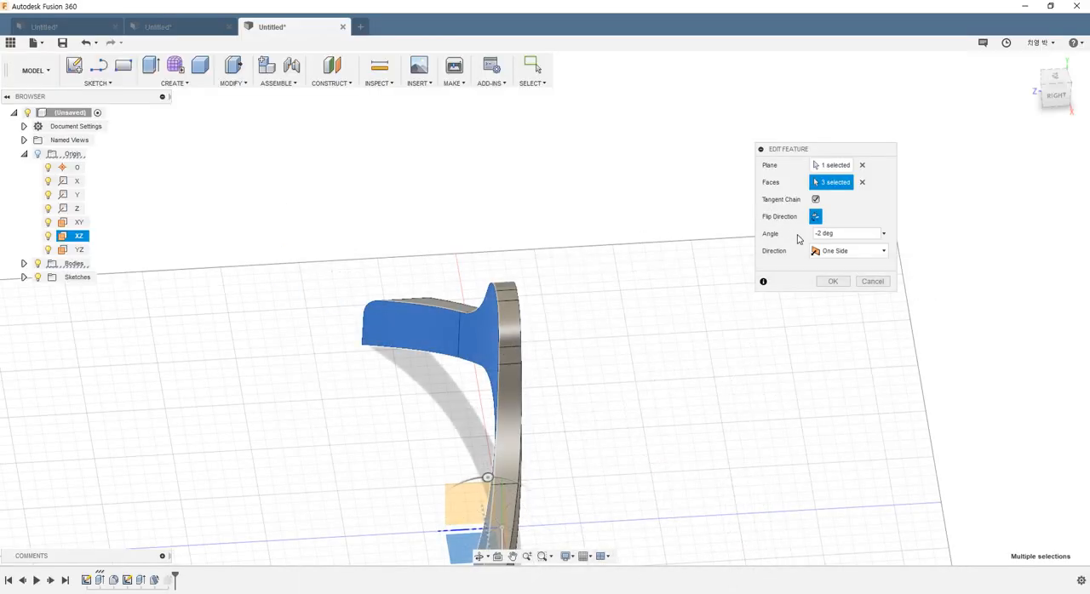
scroll(497, 302, "up", 2)
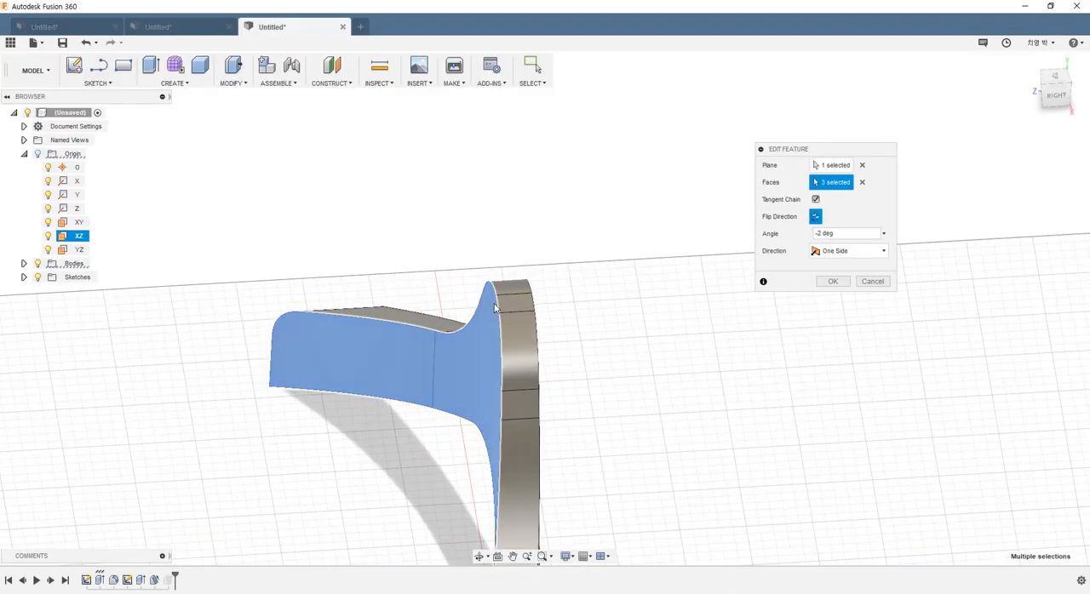
left_click(833, 281)
scroll(609, 382, "down", 2)
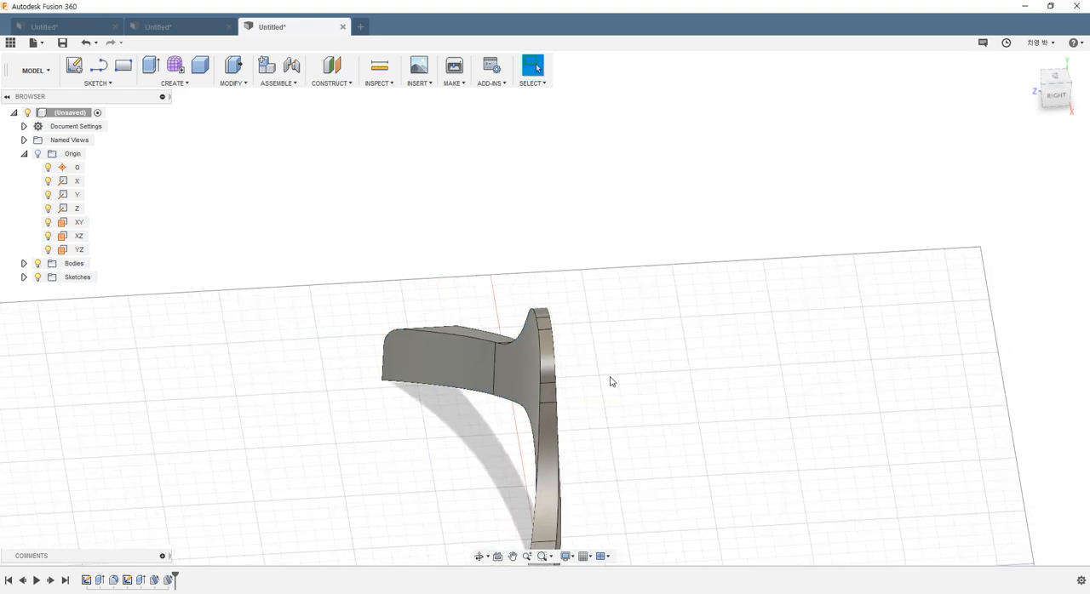
Step: Reopen the last draft feature, review its selected faces and angle around the peak, and close it
right_click(172, 584)
left_click(195, 480)
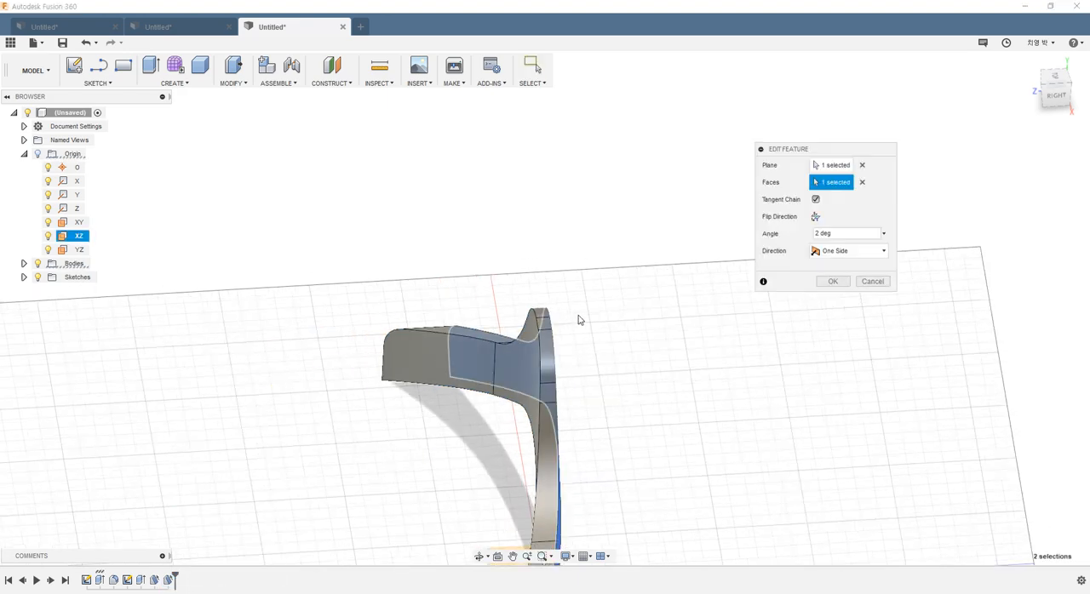
middle_click_drag(582, 321, 732, 253, "shift")
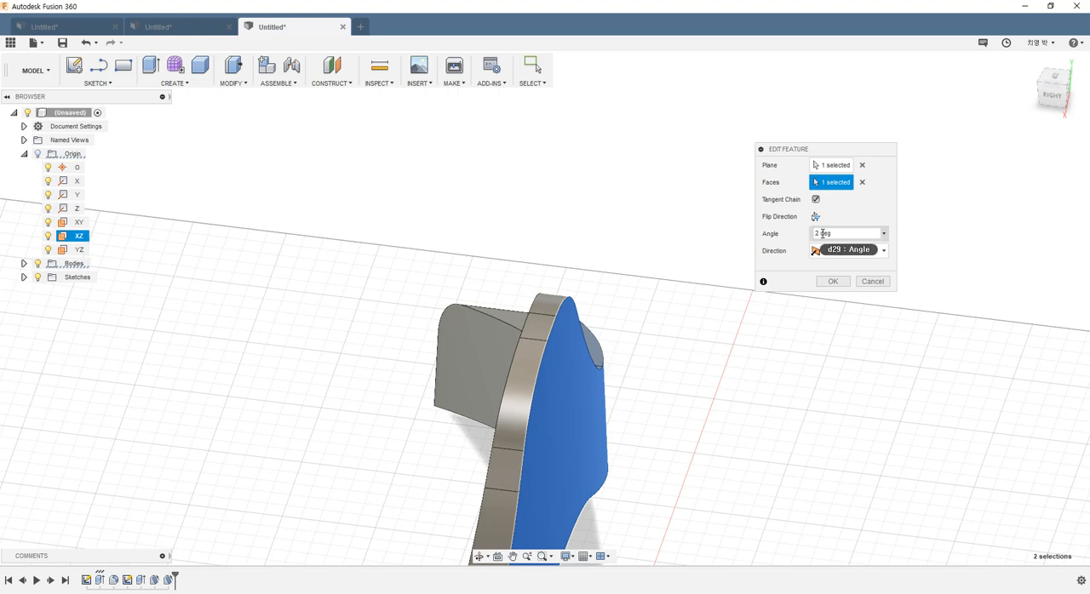
middle_click_drag(506, 366, 547, 364, "shift")
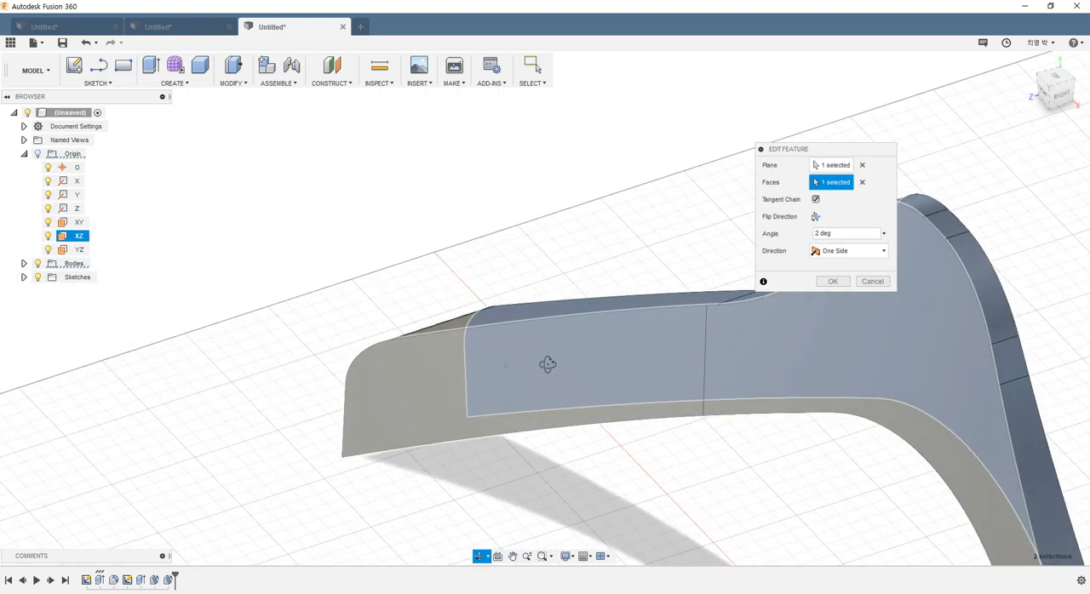
scroll(802, 349, "down", 2)
middle_click_drag(802, 354, 734, 324, "shift")
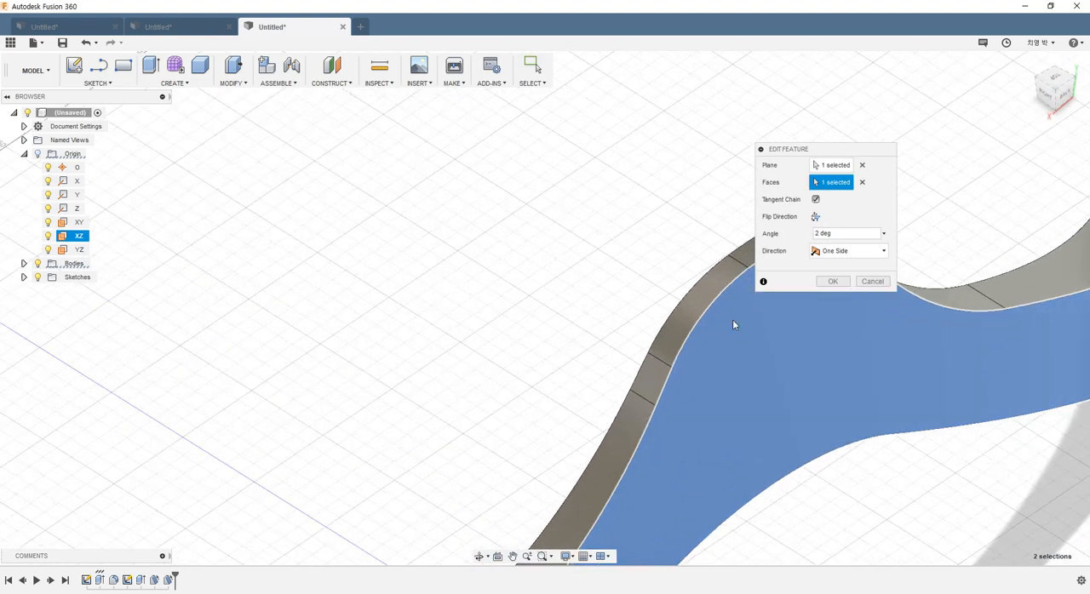
left_click(832, 283)
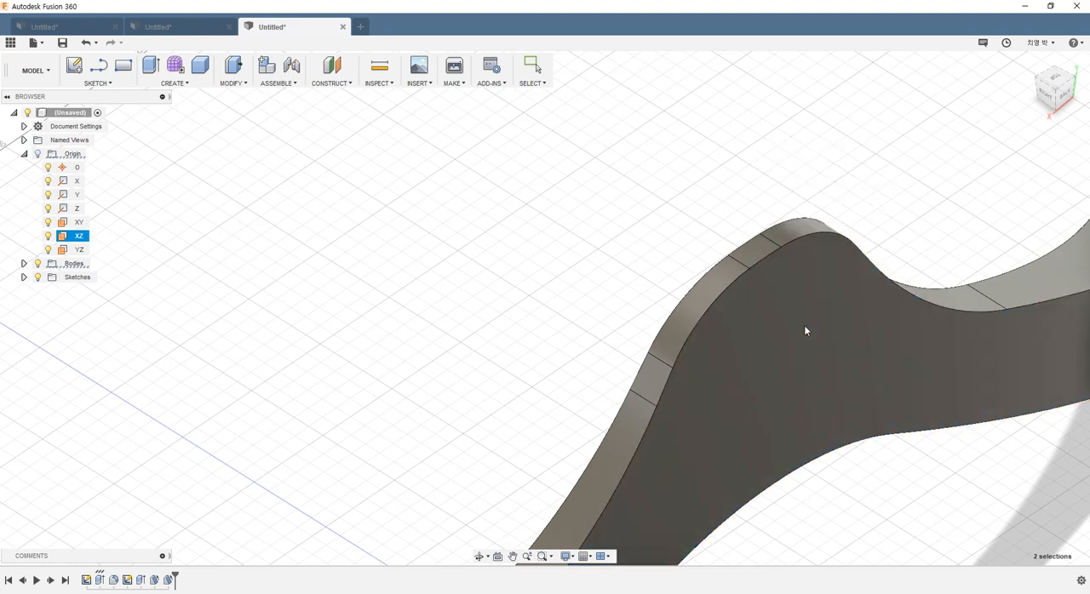
Step: Inspect the drafted hanger body from several sides and recheck the reference drawing for the edge radii
scroll(767, 364, "down", 5)
middle_click_drag(766, 368, 627, 287, "shift")
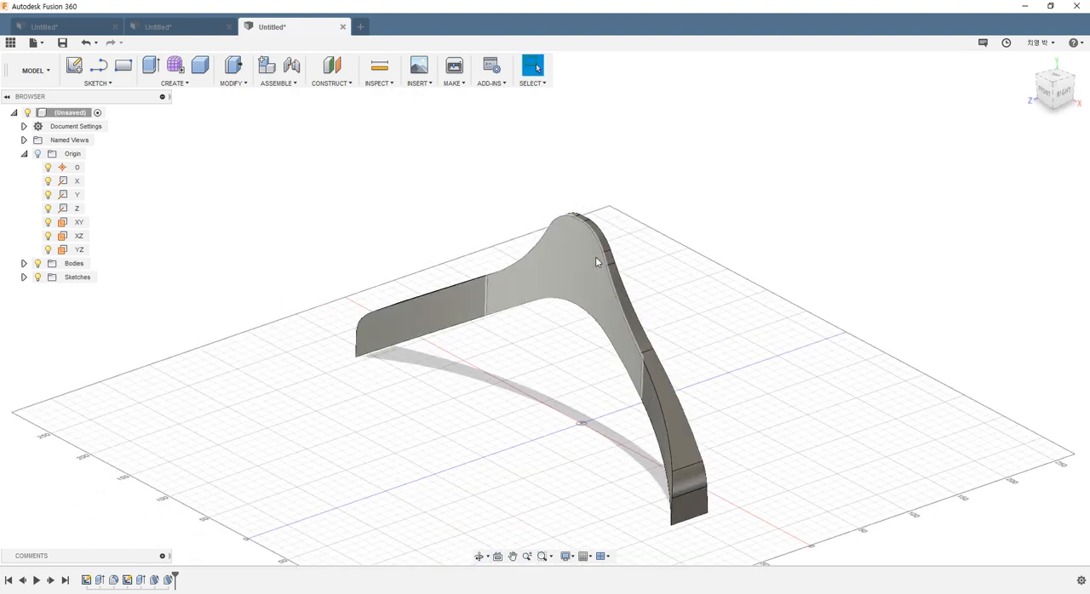
middle_click_drag(491, 346, 596, 592, "shift")
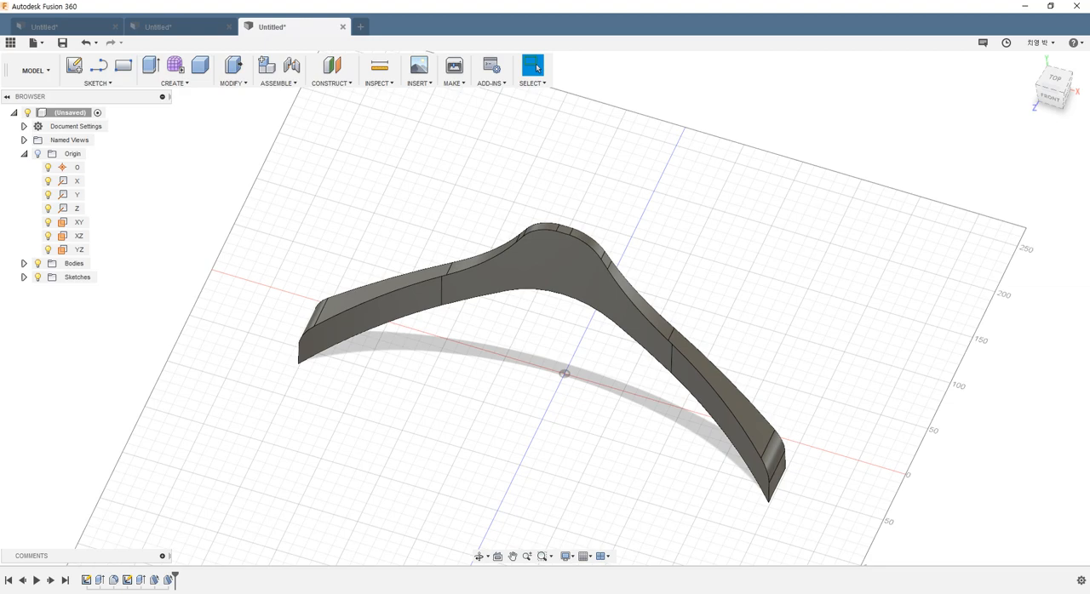
key("alt+Tab")
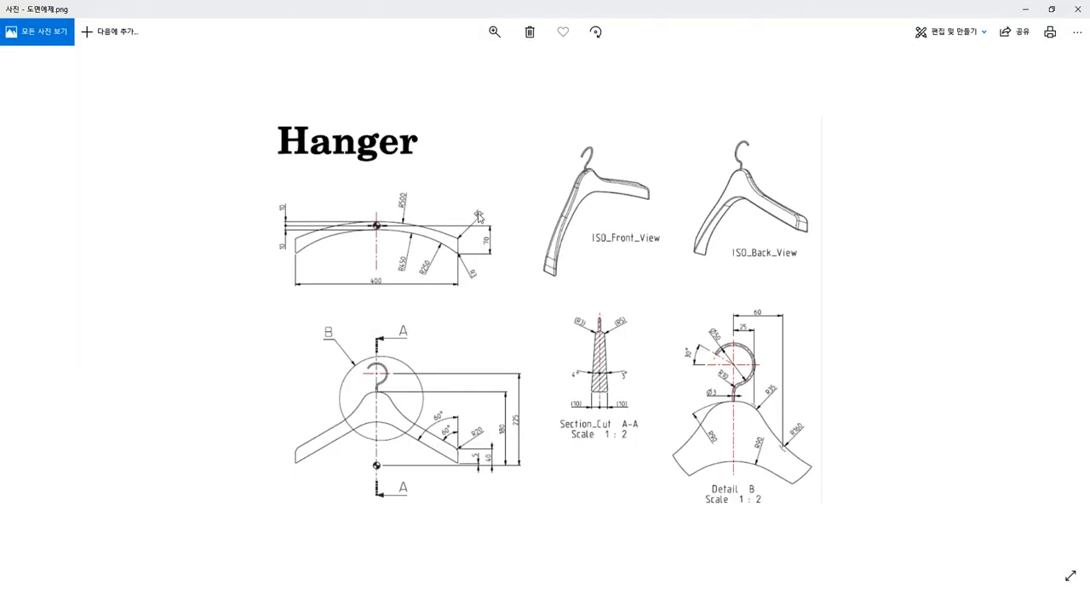
key("alt+Tab")
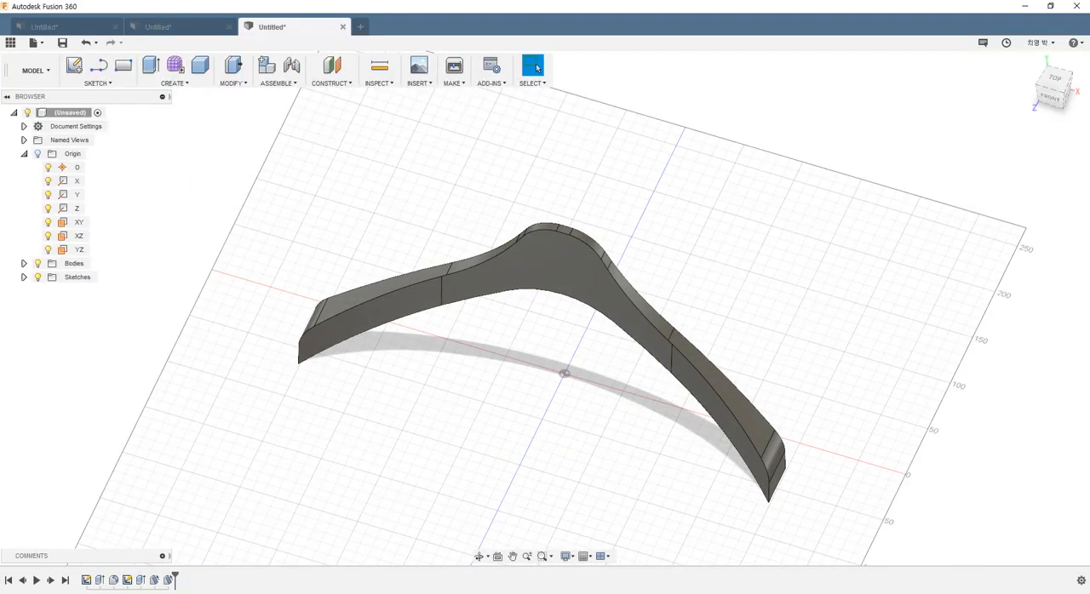
Step: Fillet the upper outline edge chains on both the front and back of the hanger with a 3 mm constant radius
middle_click_drag(649, 407, 292, 244, "shift")
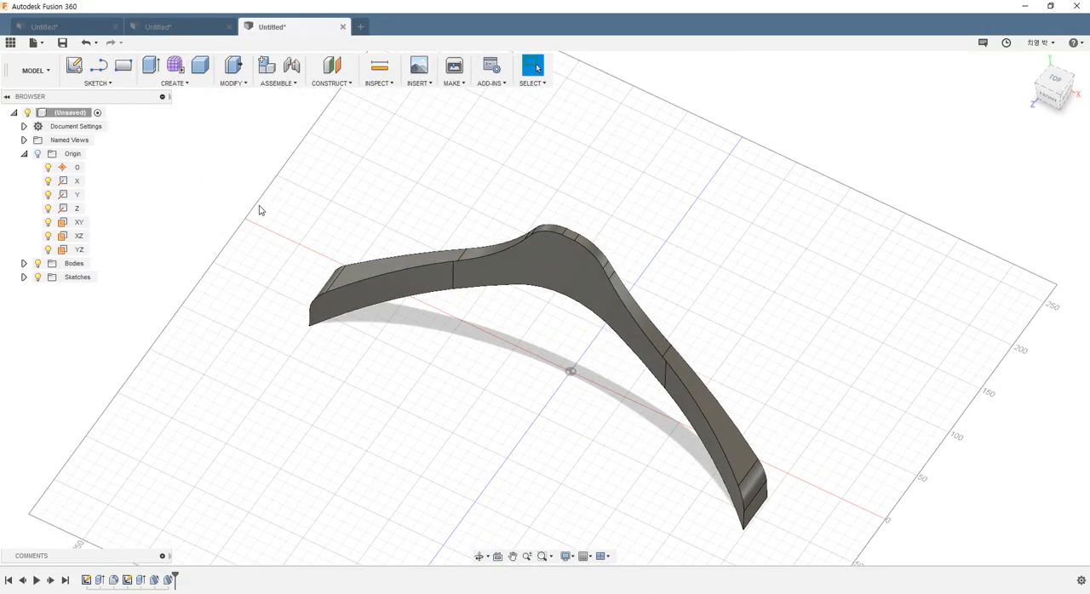
left_click(232, 83)
left_click(256, 108)
mouse_move(435, 225)
middle_mouse_down("shift")
mouse_move(428, 213)
mouse_move(428, 240)
mouse_move(421, 216)
middle_mouse_up("shift")
left_click(419, 213)
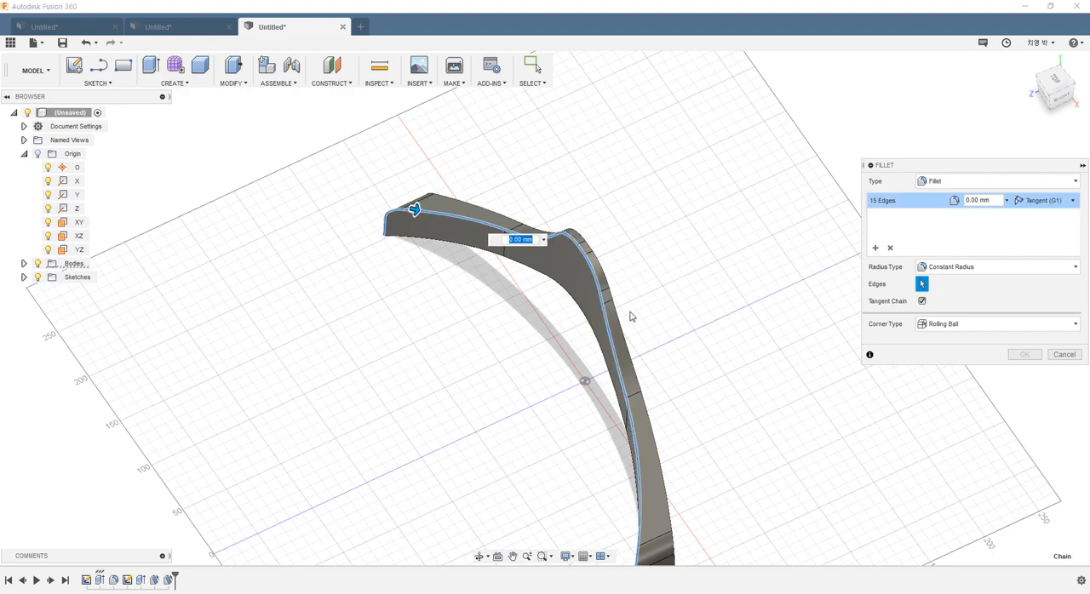
middle_click_drag(647, 273, 622, 266, "shift")
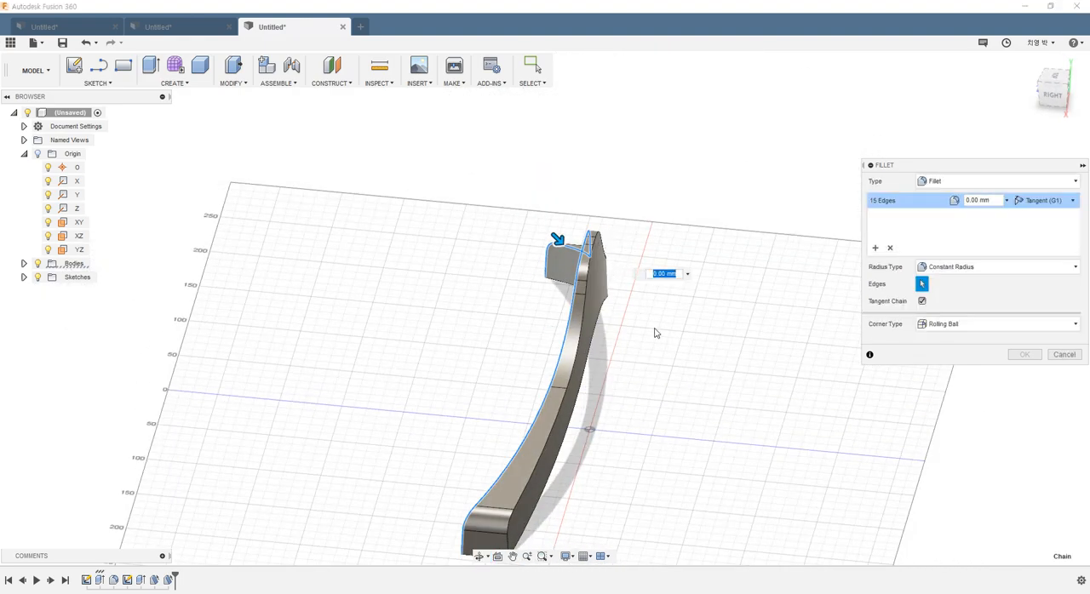
middle_click_drag(655, 333, 621, 242, "shift")
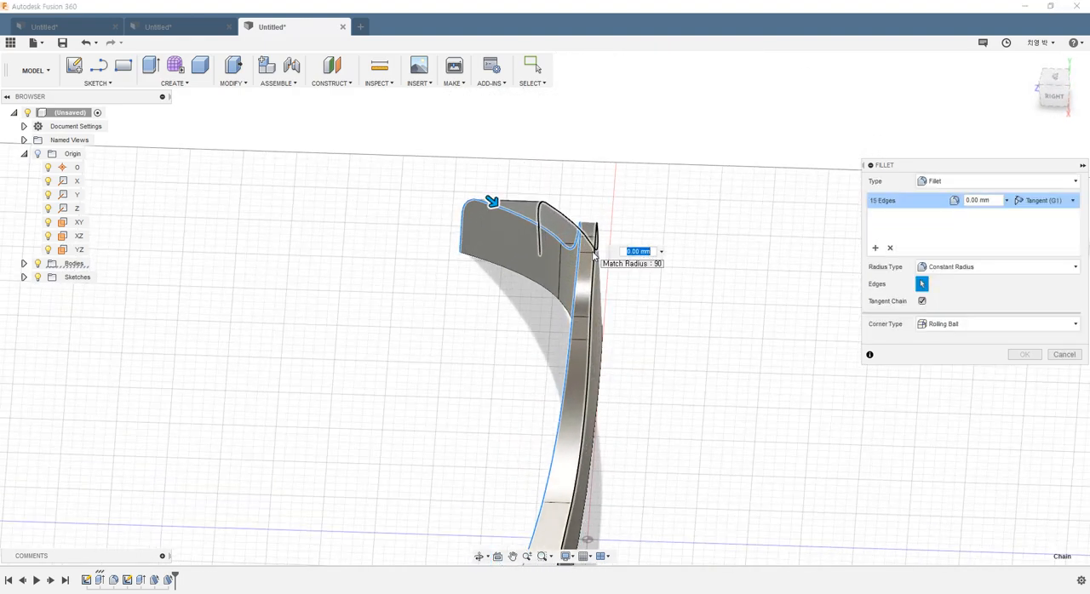
scroll(582, 247, "up", 5)
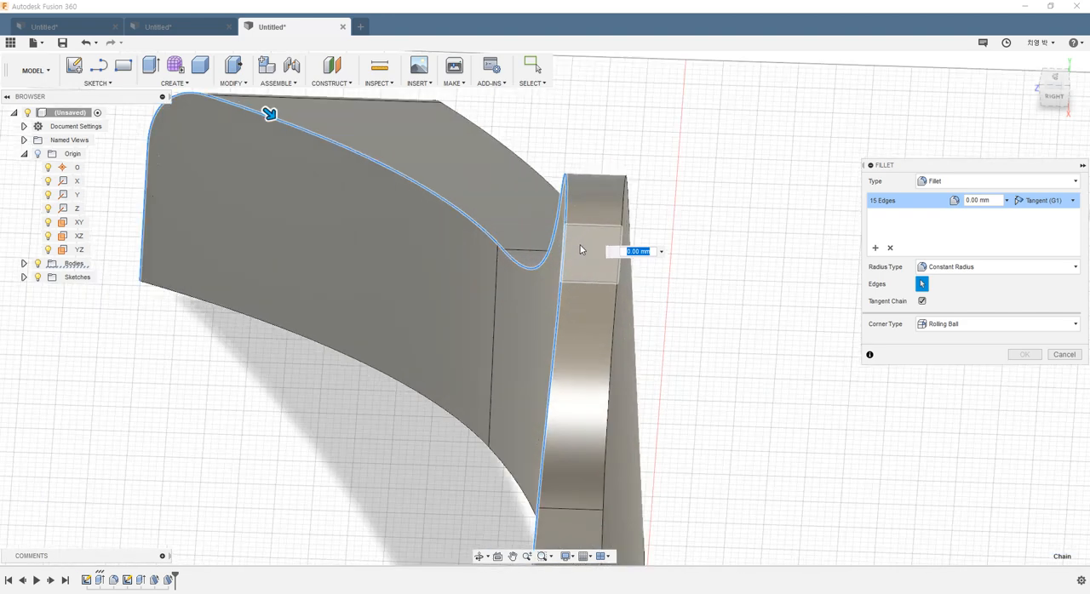
left_click(621, 271)
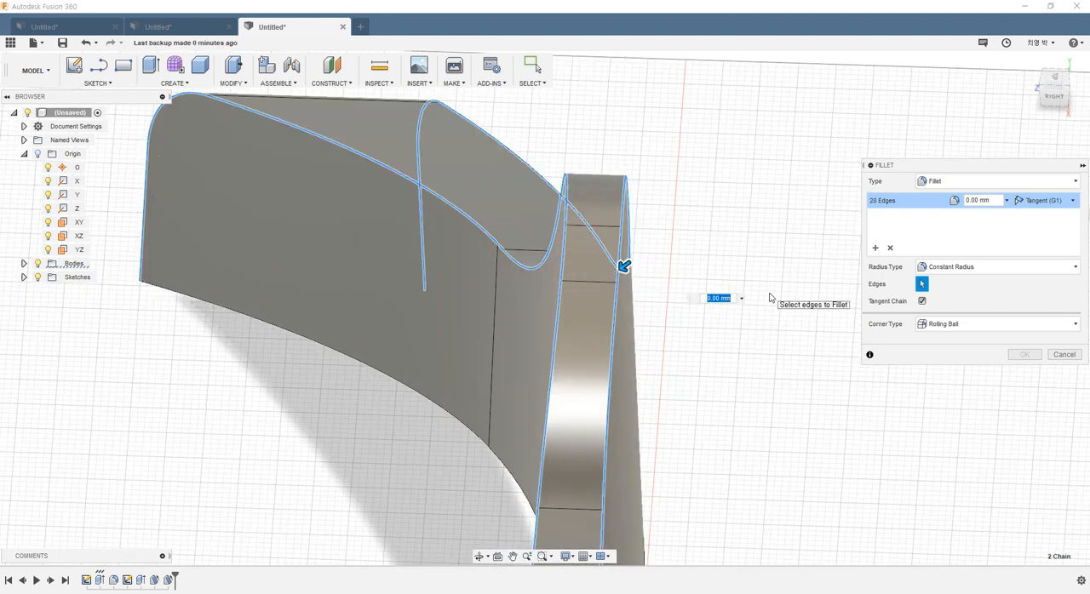
scroll(673, 372, "down", 5)
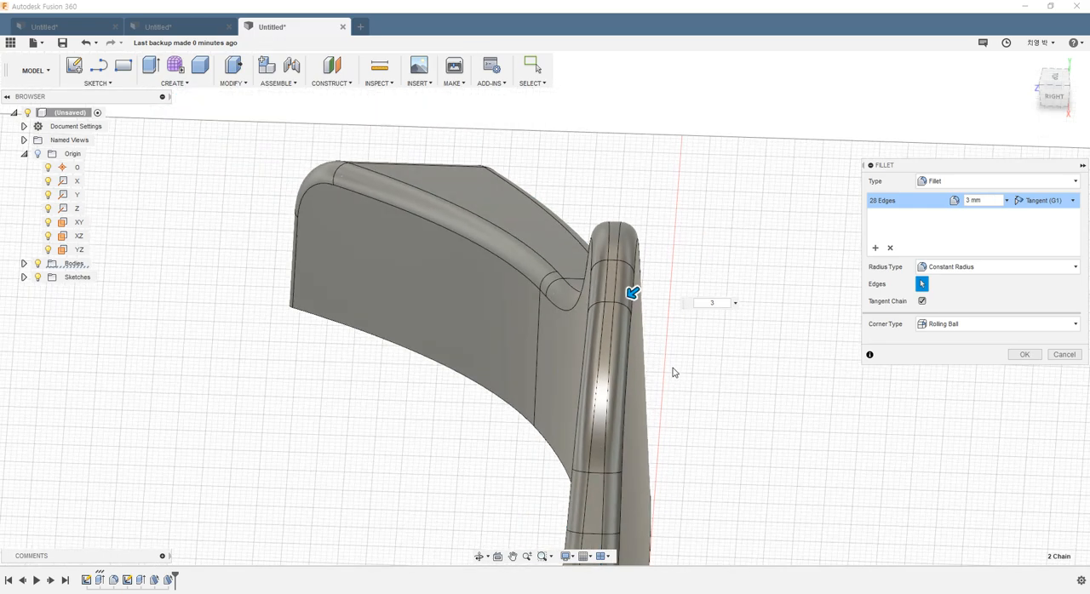
scroll(690, 371, "down", 3)
middle_click_drag(701, 423, 591, 369, "shift")
scroll(590, 369, "up", 6)
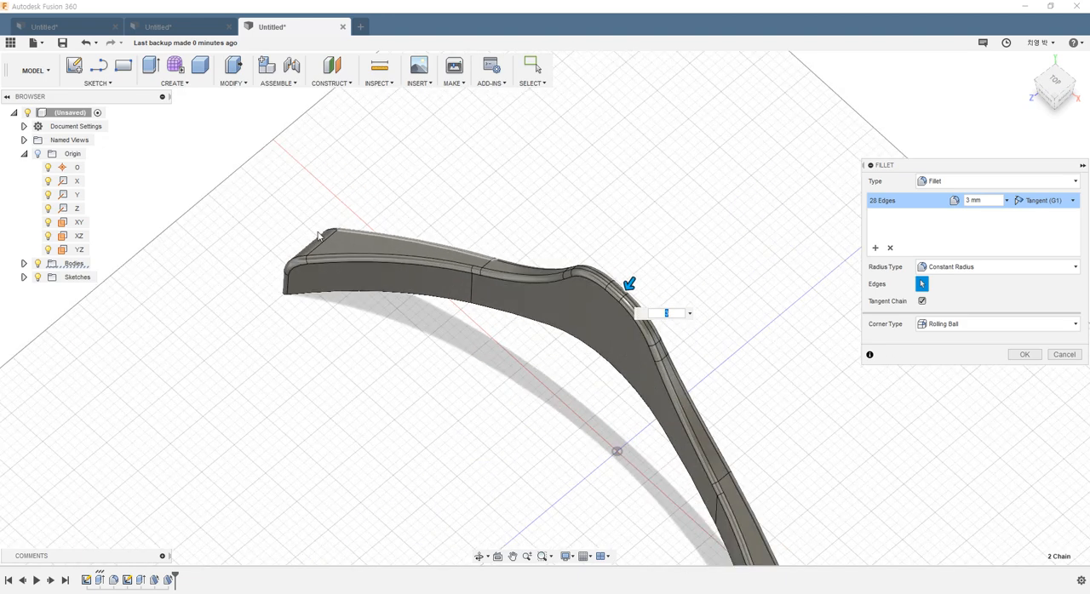
left_click(1023, 354)
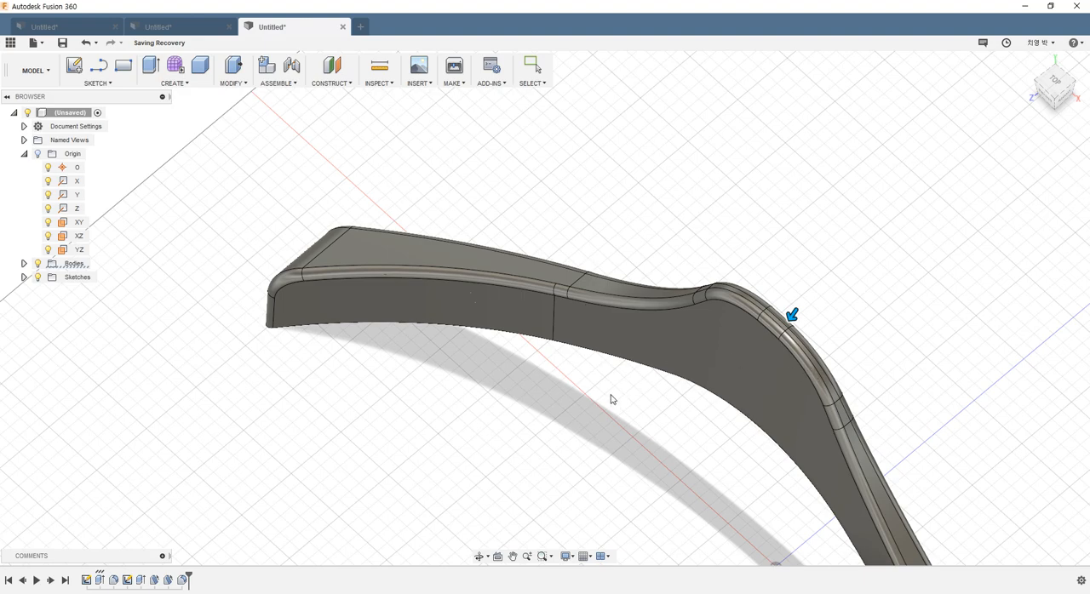
Step: Examine the filleted hanger from several sides and check the hook dimensions on the reference drawing
scroll(604, 401, "down", 8)
middle_click_drag(749, 477, 730, 441, "shift")
middle_click_drag(729, 441, 537, 258)
scroll(464, 253, "up", 4)
middle_click_drag(608, 363, 636, 388, "shift")
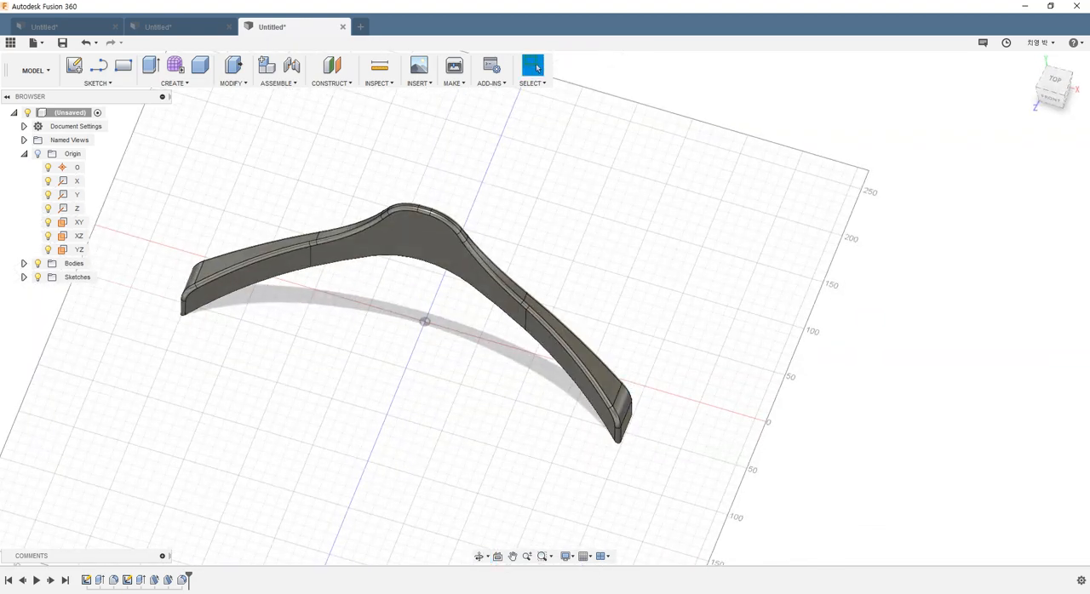
key("alt+Tab")
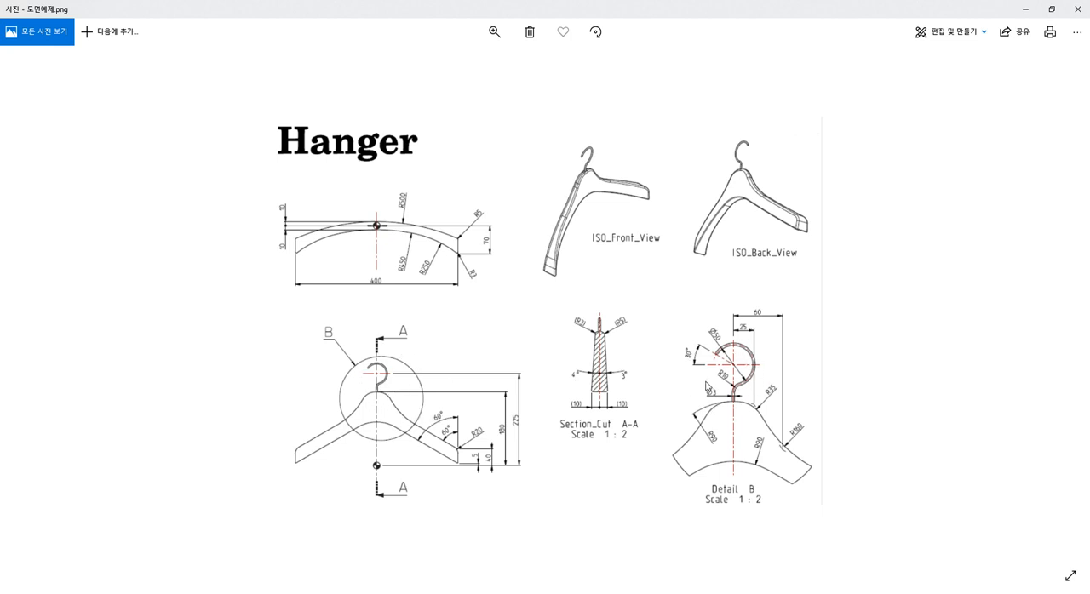
key("alt+Tab")
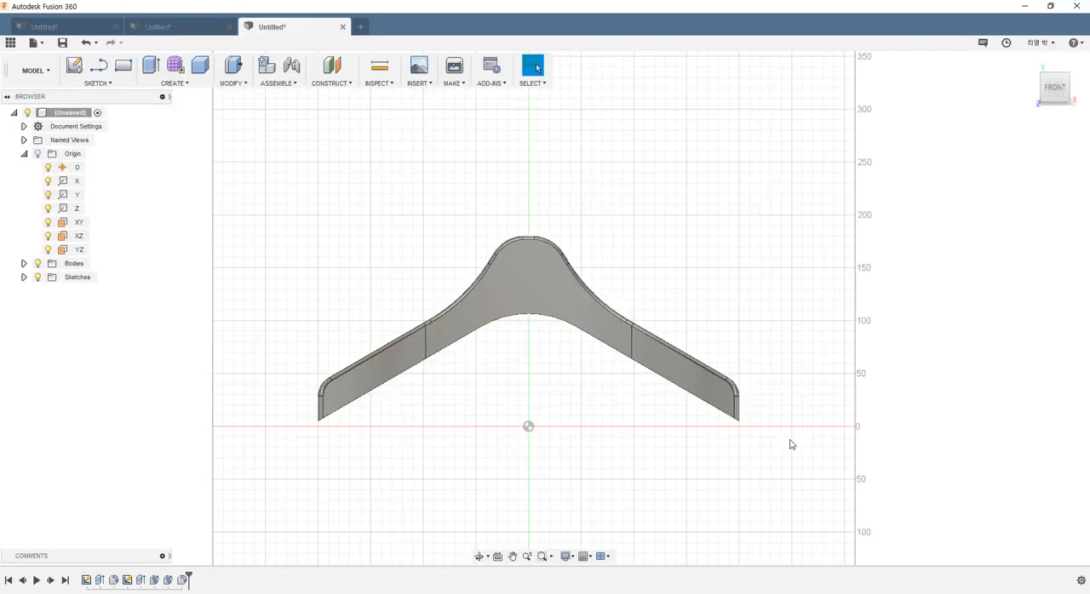
Step: Examine the short flat segment and rounded edges at the hanger's peak up close from the front
scroll(622, 263, "up", 5)
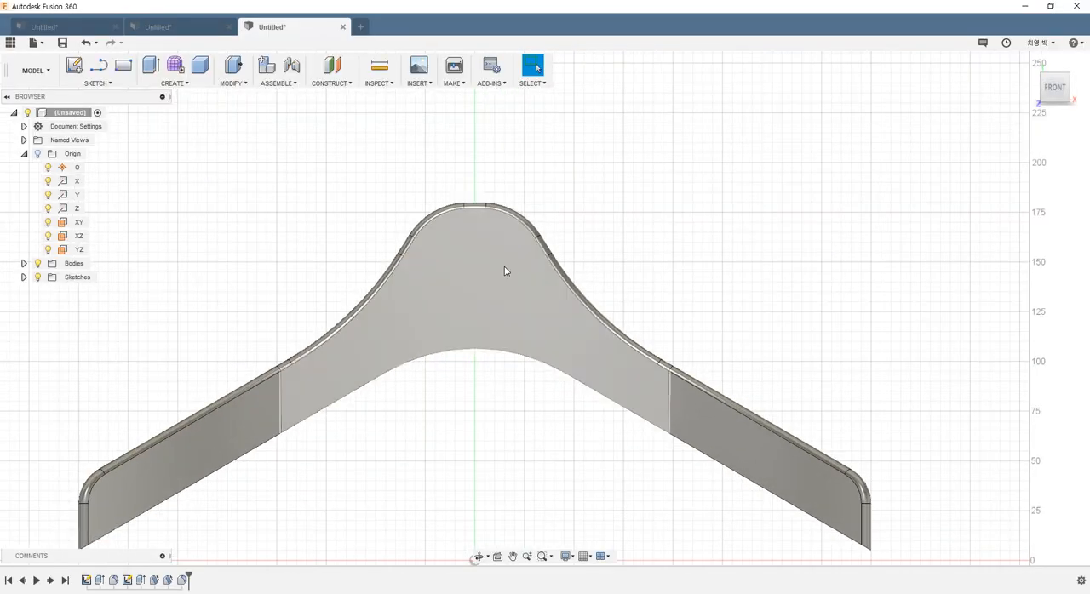
middle_click_drag(504, 271, 499, 224, "shift")
scroll(484, 175, "up", 5)
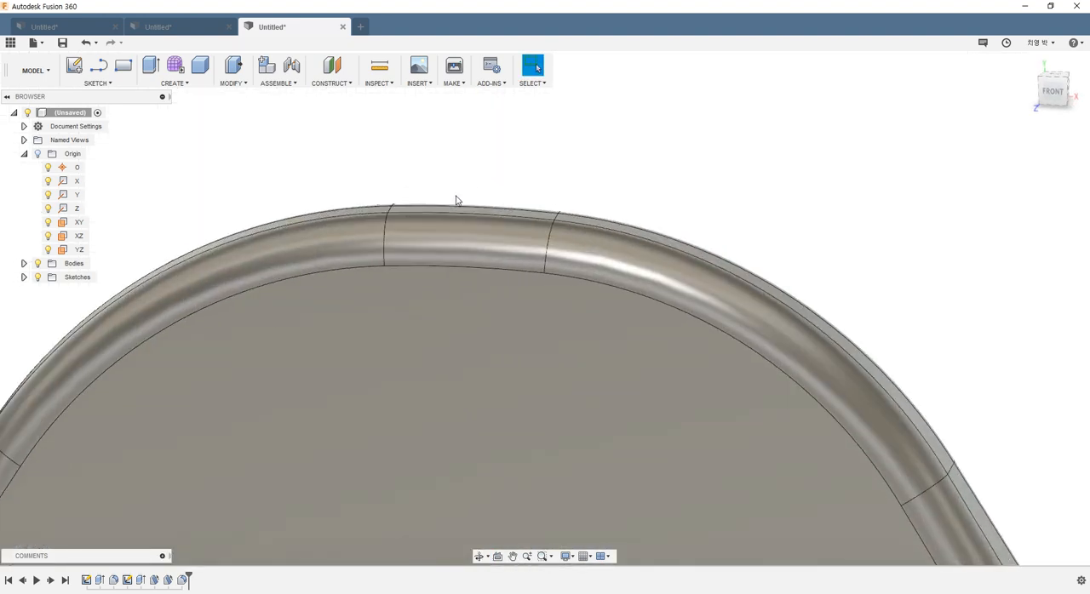
mouse_move(420, 221)
middle_mouse_down("shift")
mouse_move(428, 209)
mouse_move(416, 213)
middle_mouse_up("shift")
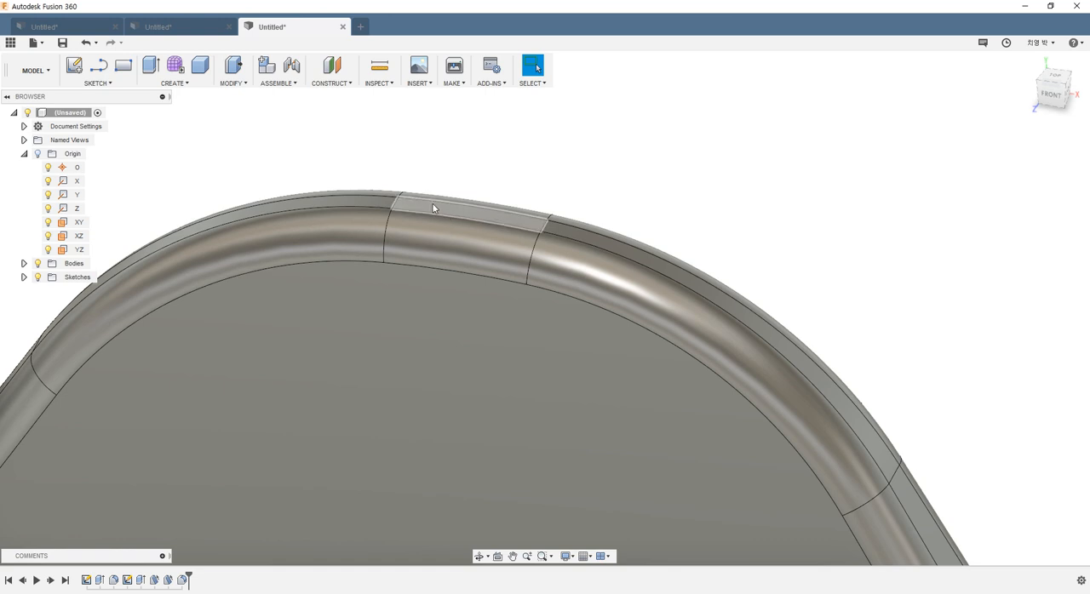
middle_click_drag(424, 203, 425, 190, "shift")
scroll(451, 202, "up", 2)
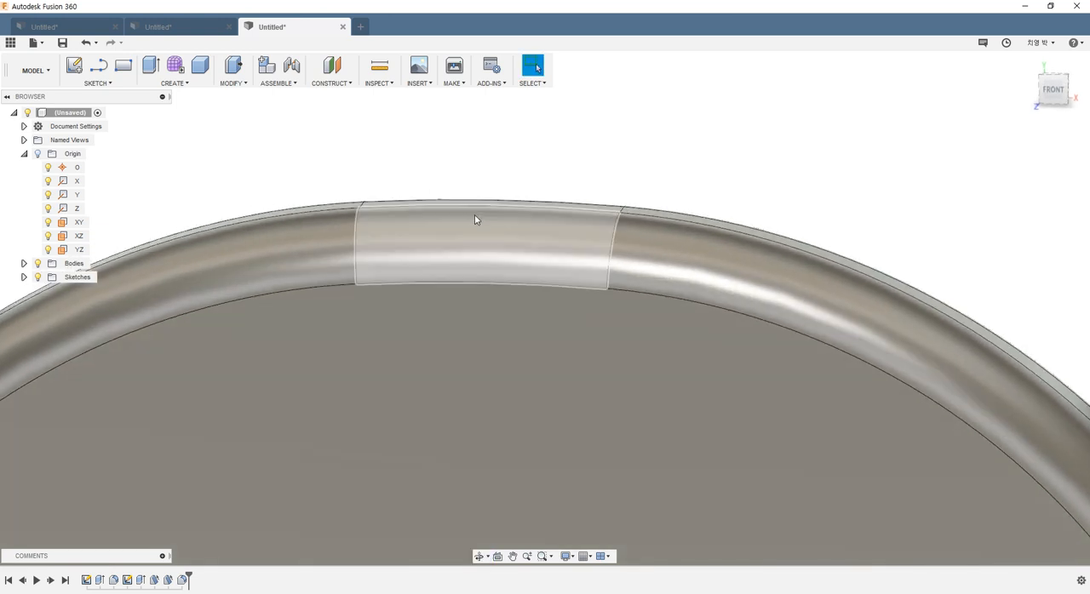
scroll(478, 235, "down", 3)
scroll(485, 243, "up", 1)
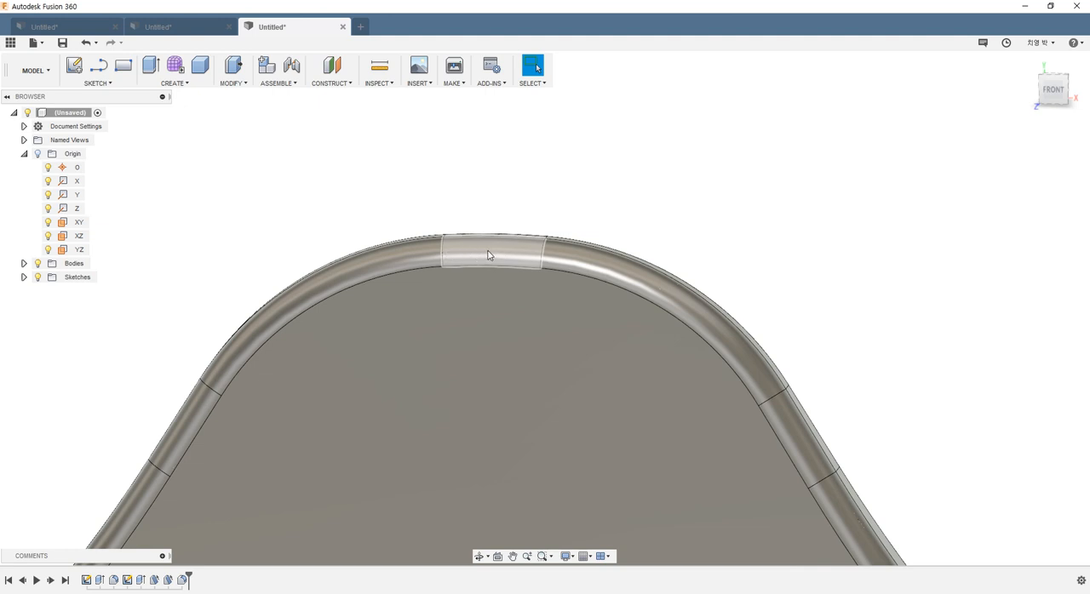
scroll(489, 260, "down", 5)
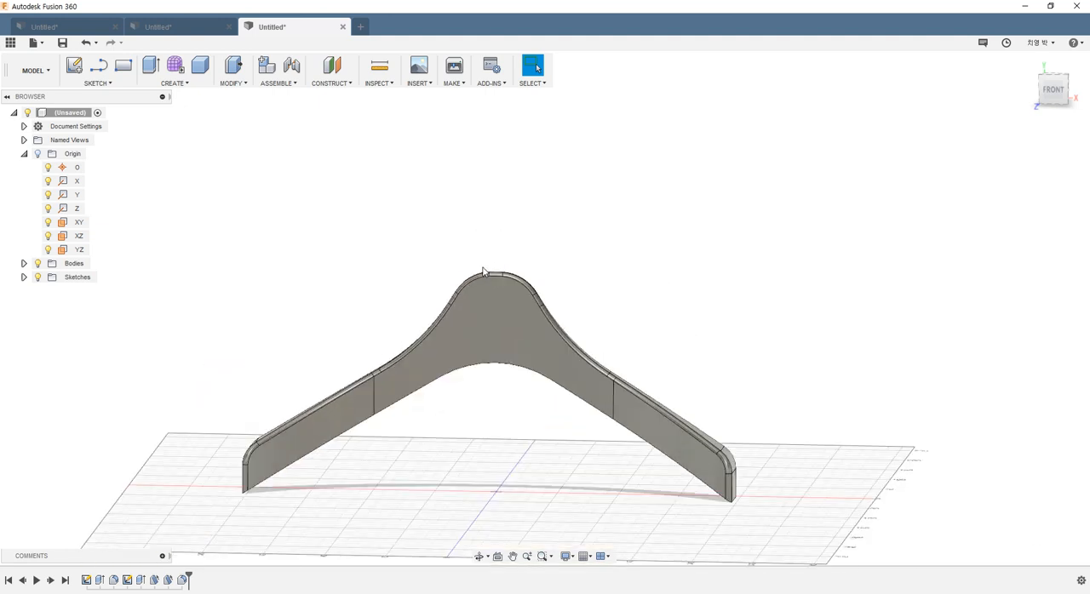
Step: Construct an offset plane 175 mm above the XZ plane, just below the hanger's peak
middle_click_drag(577, 304, 447, 221, "shift")
middle_click_drag(677, 341, 622, 307)
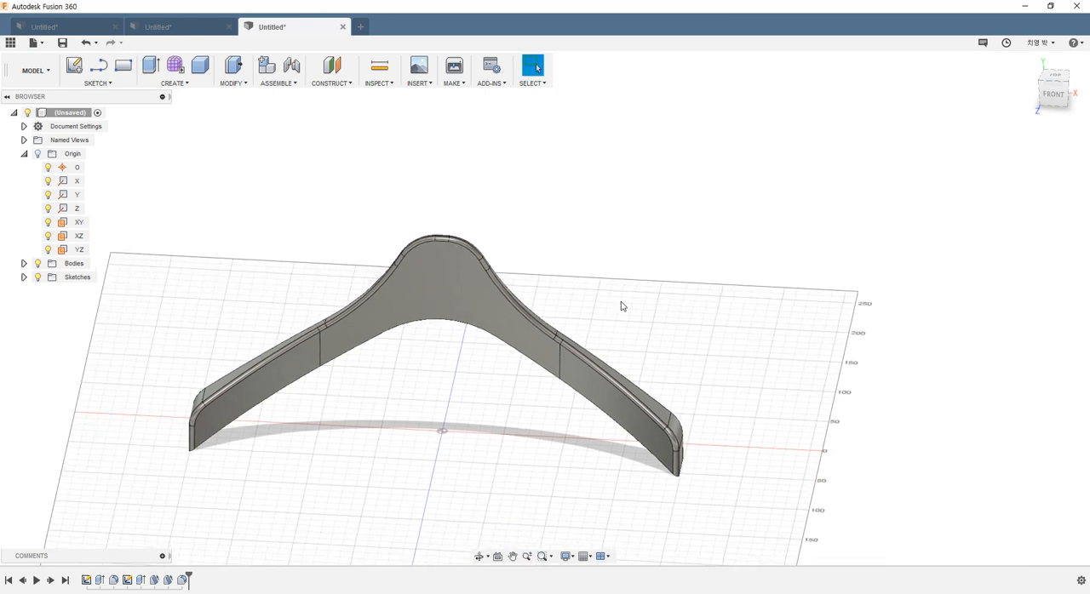
left_click(343, 86)
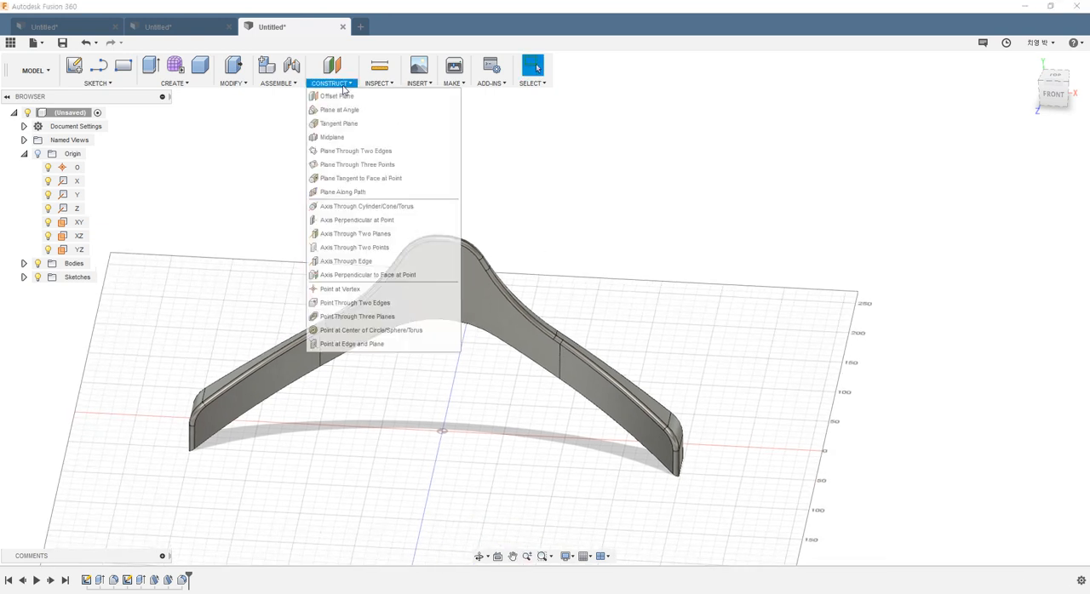
left_click(348, 97)
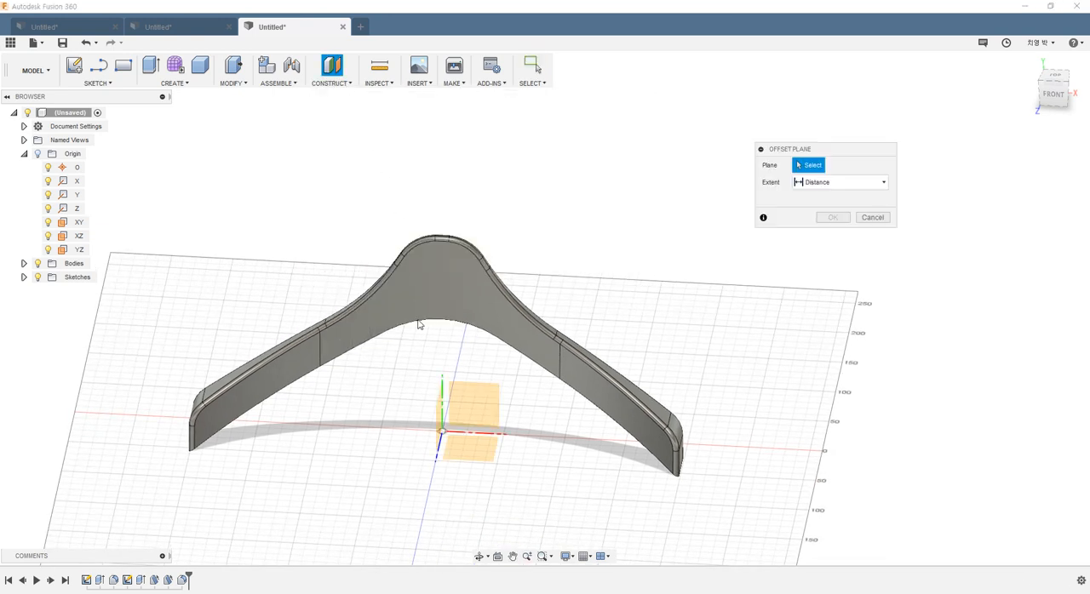
left_click(464, 464)
left_click_drag(452, 432, 469, 257)
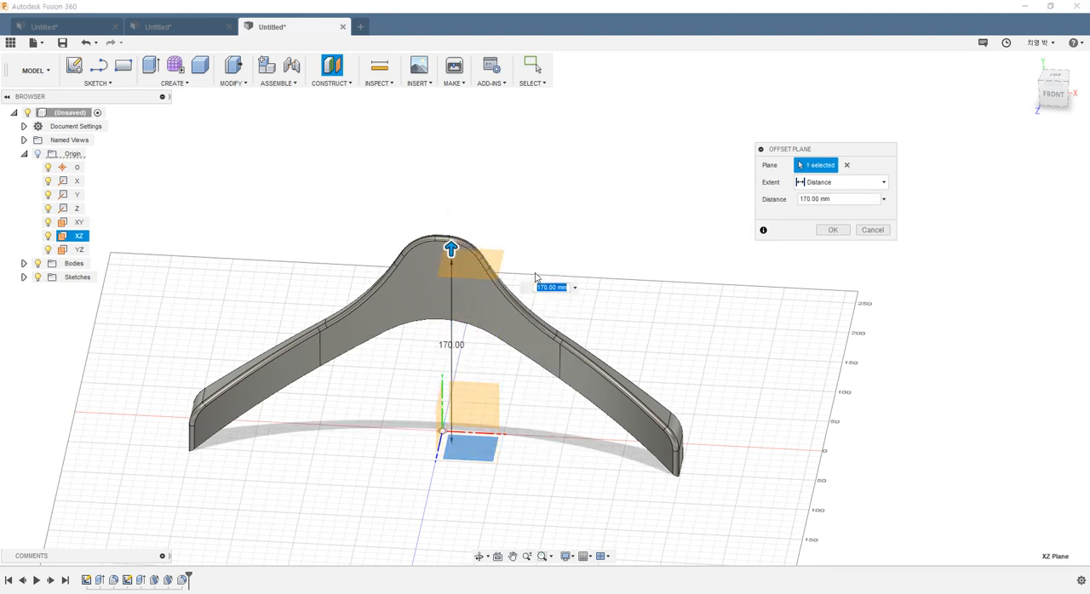
type("175")
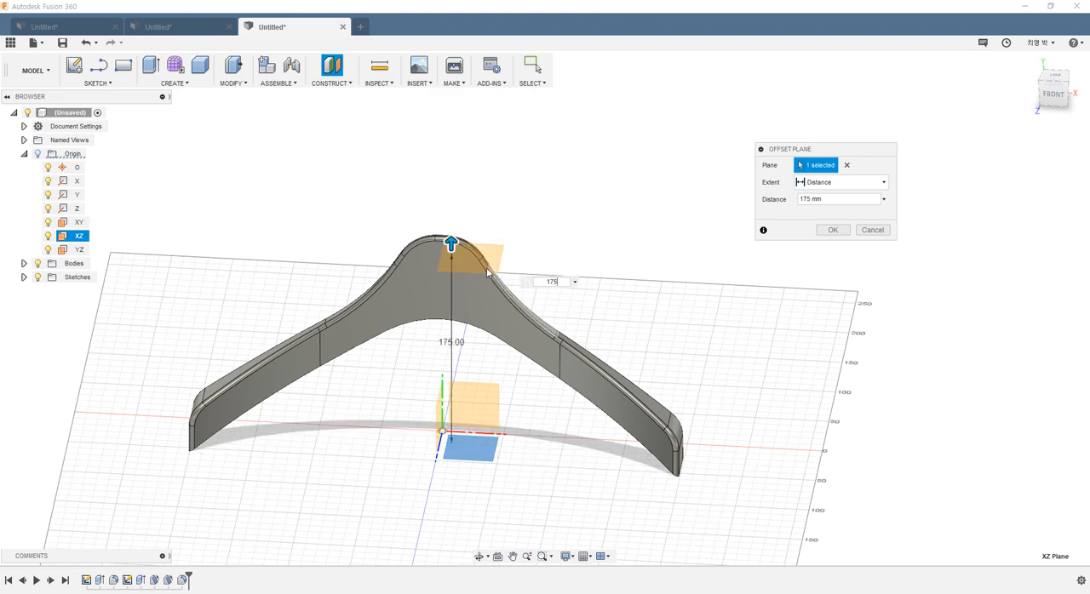
middle_click_drag(648, 349, 635, 327, "shift")
left_click(833, 230)
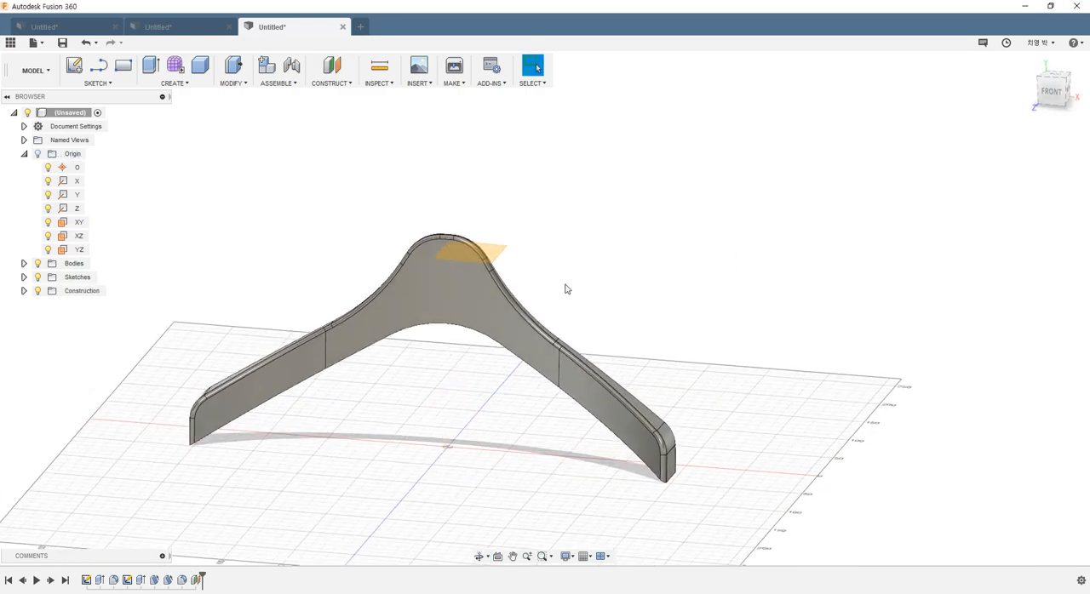
Step: Start a new sketch on the XY origin plane
middle_click_drag(565, 289, 513, 316, "shift")
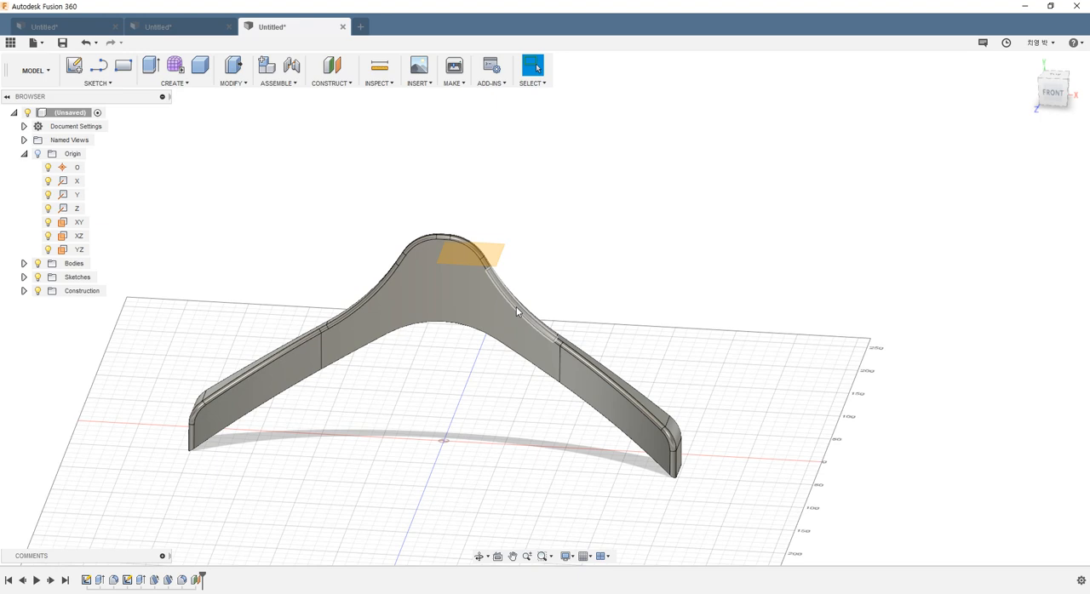
left_click(78, 63)
left_click(481, 414)
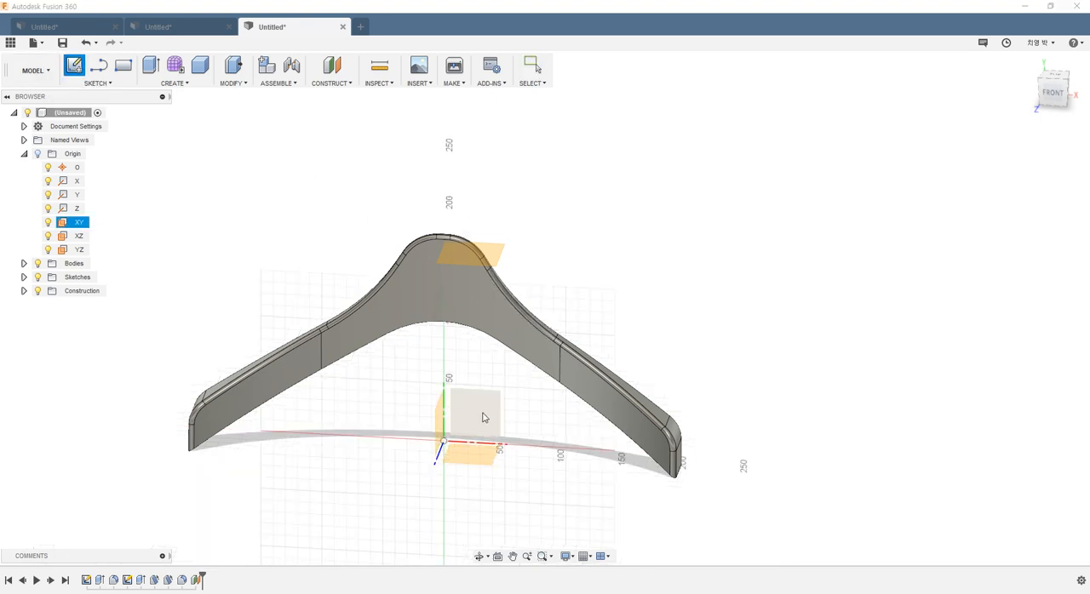
Step: Open the sketch on the XY plane and draw a centre-diameter circle above the hanger's peak for the hook
left_click(483, 417)
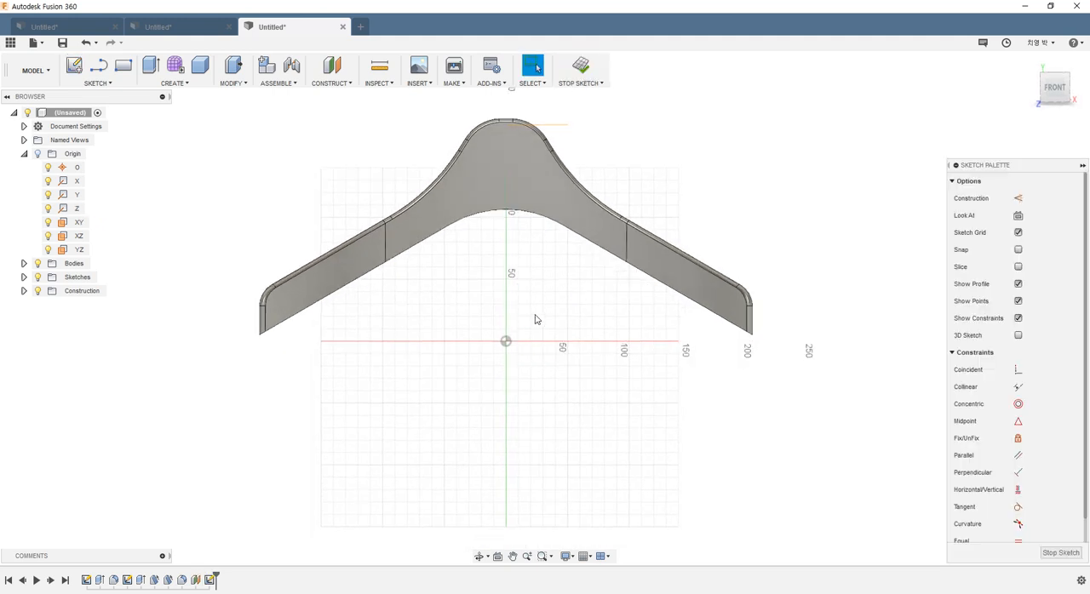
scroll(534, 320, "down", 3)
scroll(538, 244, "up", 4)
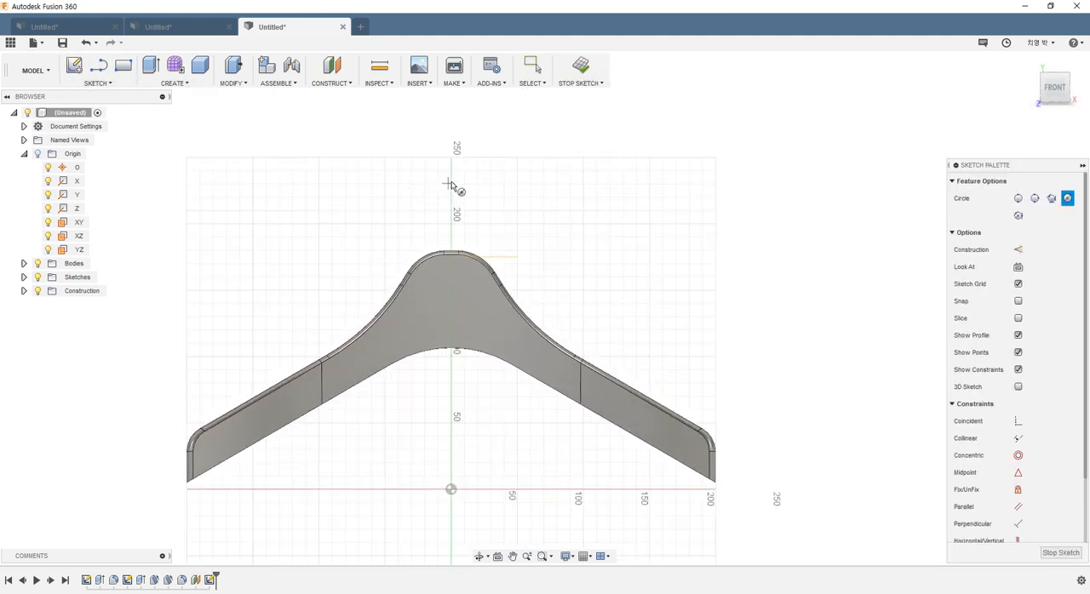
left_click(452, 186)
left_click(473, 202)
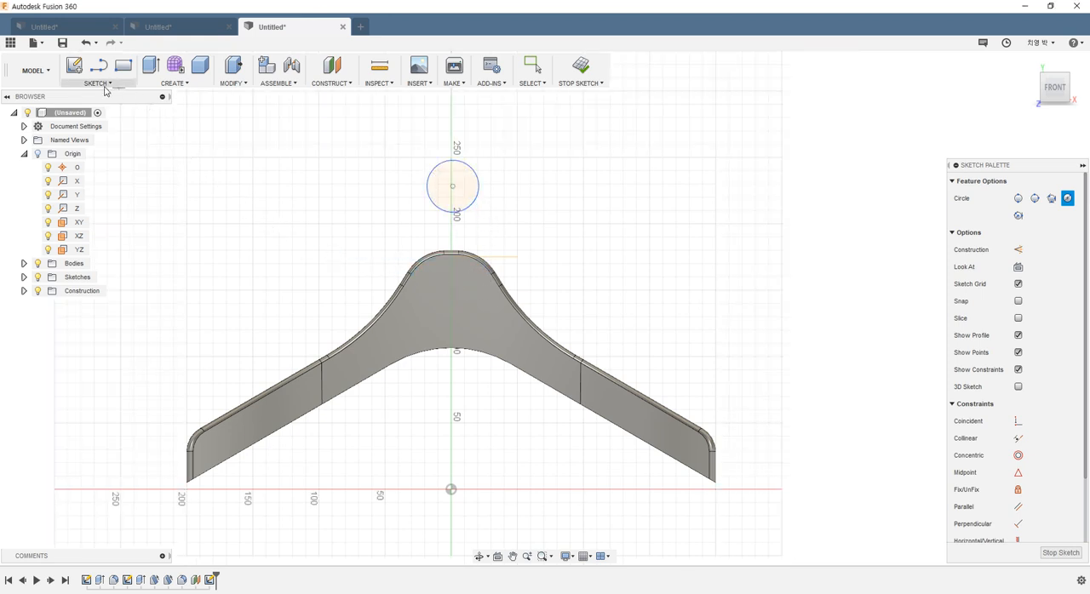
Step: Draw a vertical line about 78 mm long from the circle's centre down into the hanger body
key("l")
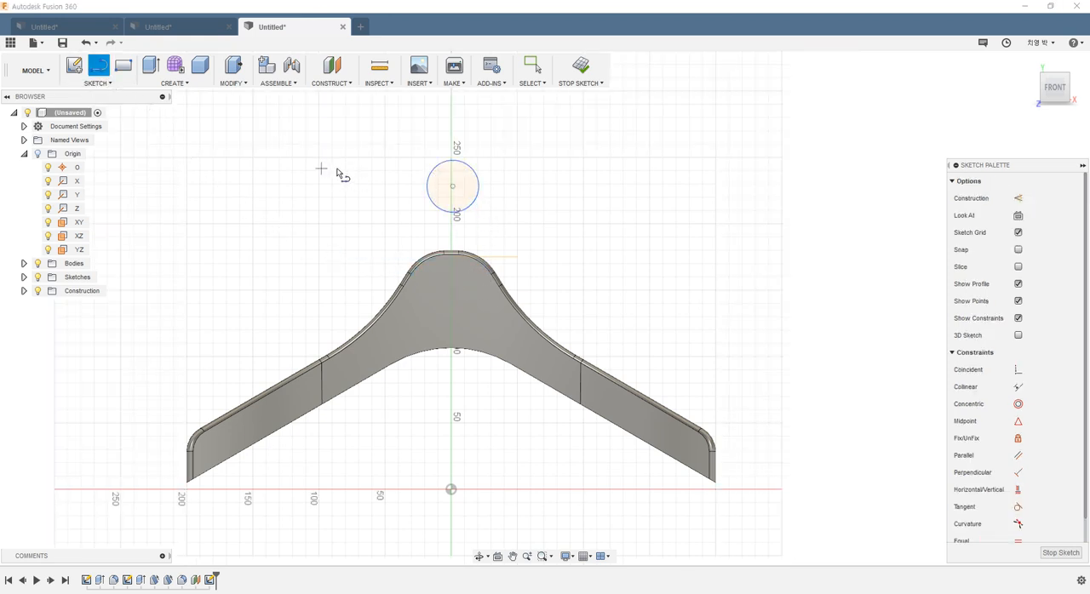
left_click(452, 186)
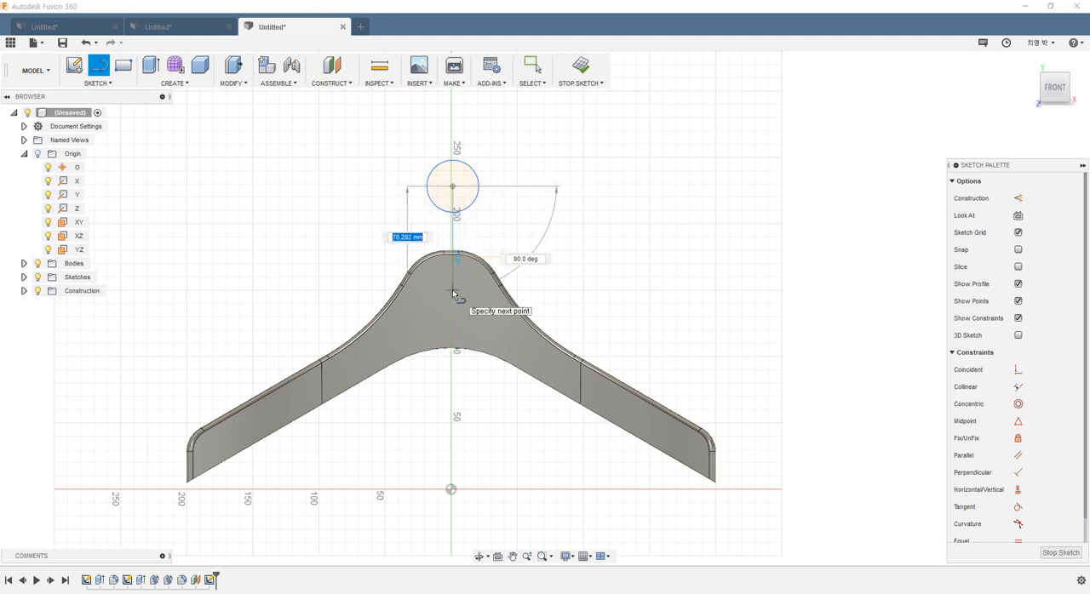
left_click(452, 290)
key("Escape")
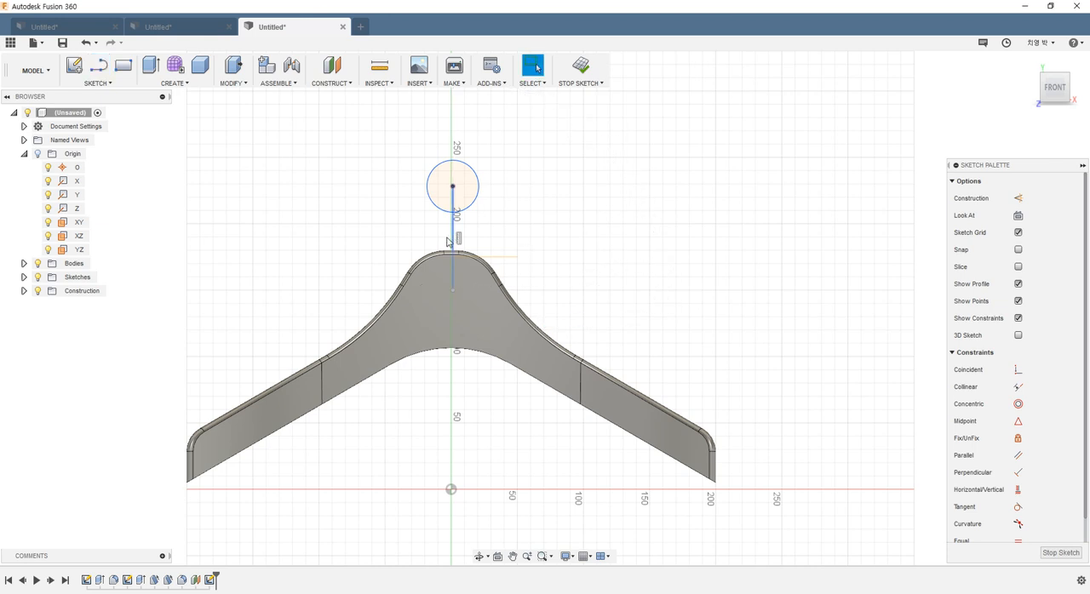
Step: Constrain the circle's centre to lie vertically above the sketch origin
scroll(459, 173, "up", 3)
left_click_drag(458, 171, 491, 168)
scroll(521, 195, "down", 3)
scroll(499, 165, "up", 1)
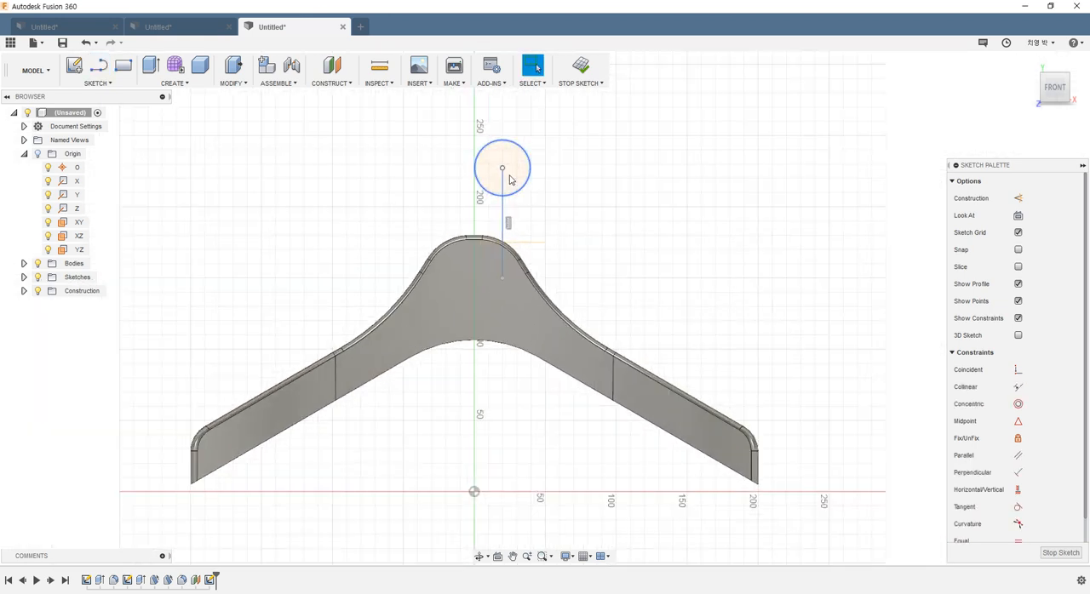
scroll(1004, 480, "down", 1)
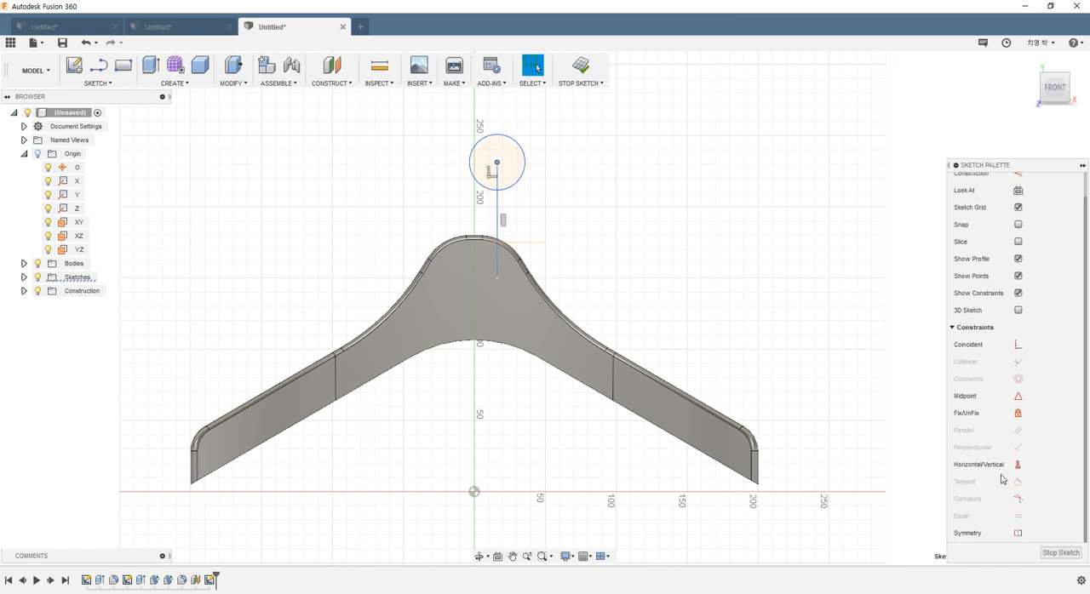
left_click(1017, 464)
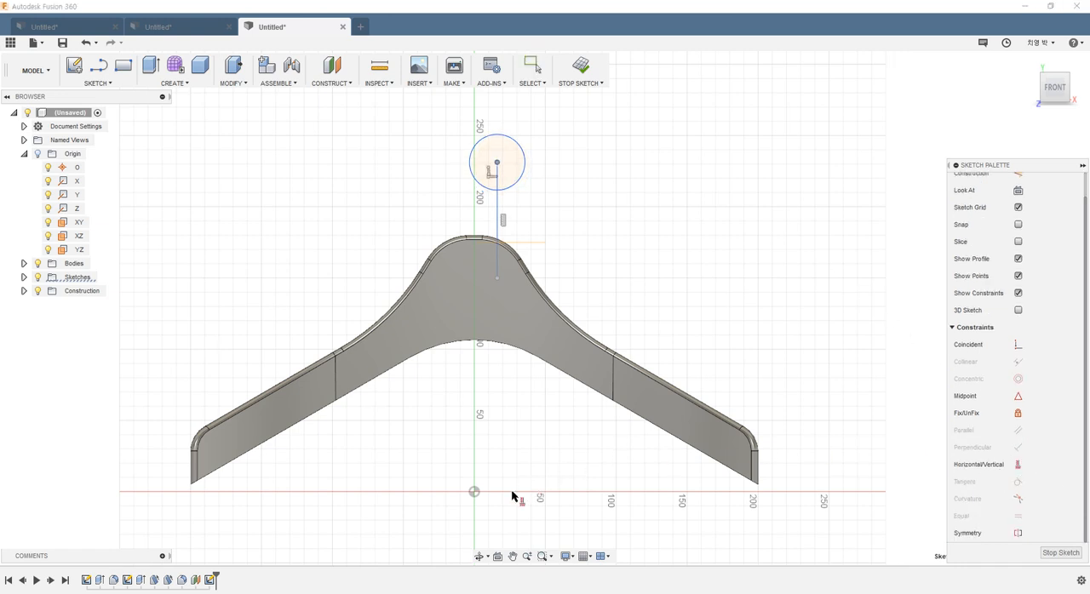
left_click(472, 492)
left_click(498, 162)
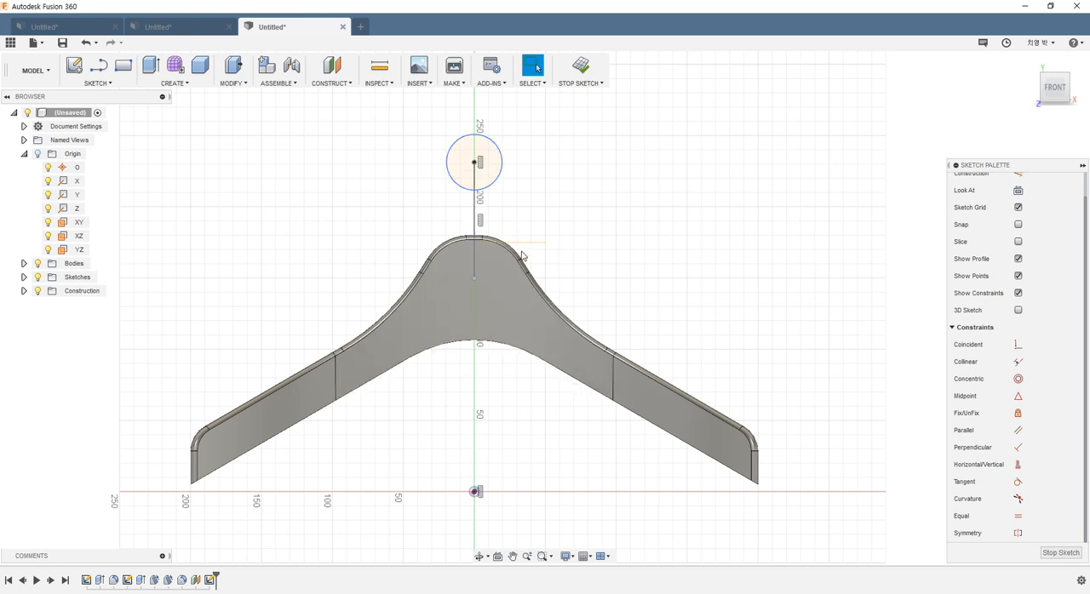
Step: Move the line's lower endpoint up to just below the hanger's peak and enlarge the circle to about 47 mm in diameter
mouse_move(474, 278)
left_mouse_down()
mouse_move(474, 248)
mouse_move(474, 257)
left_mouse_up()
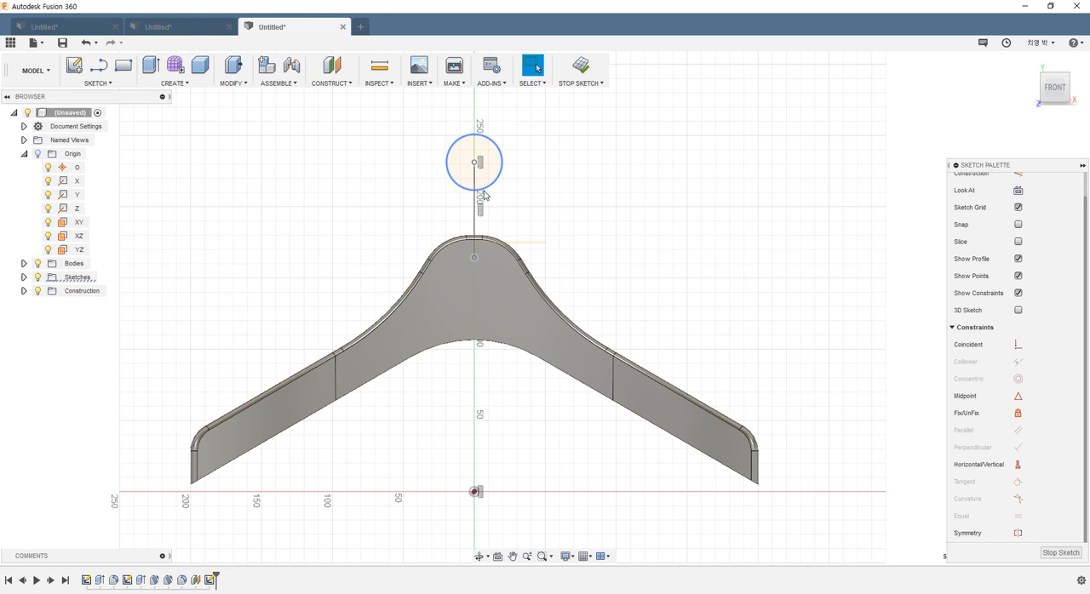
left_click_drag(484, 195, 484, 195)
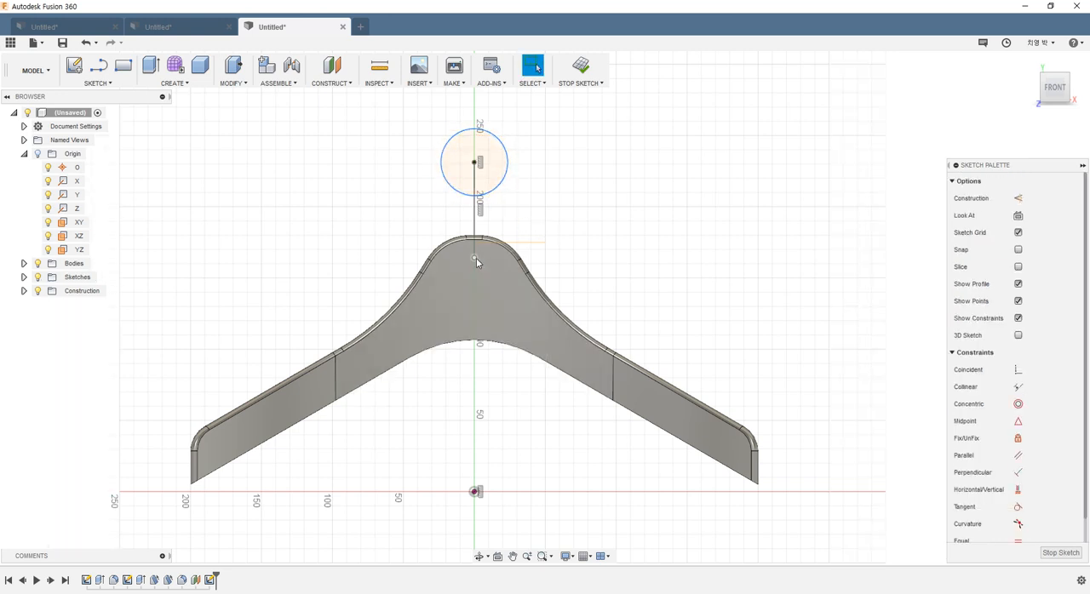
scroll(510, 243, "up", 3)
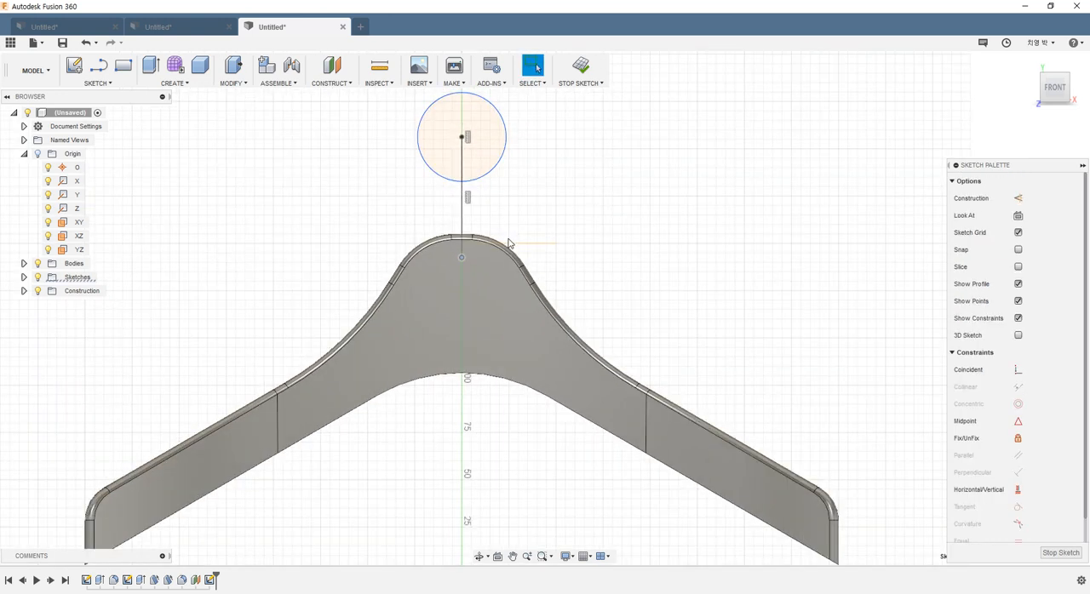
scroll(509, 243, "up", 3)
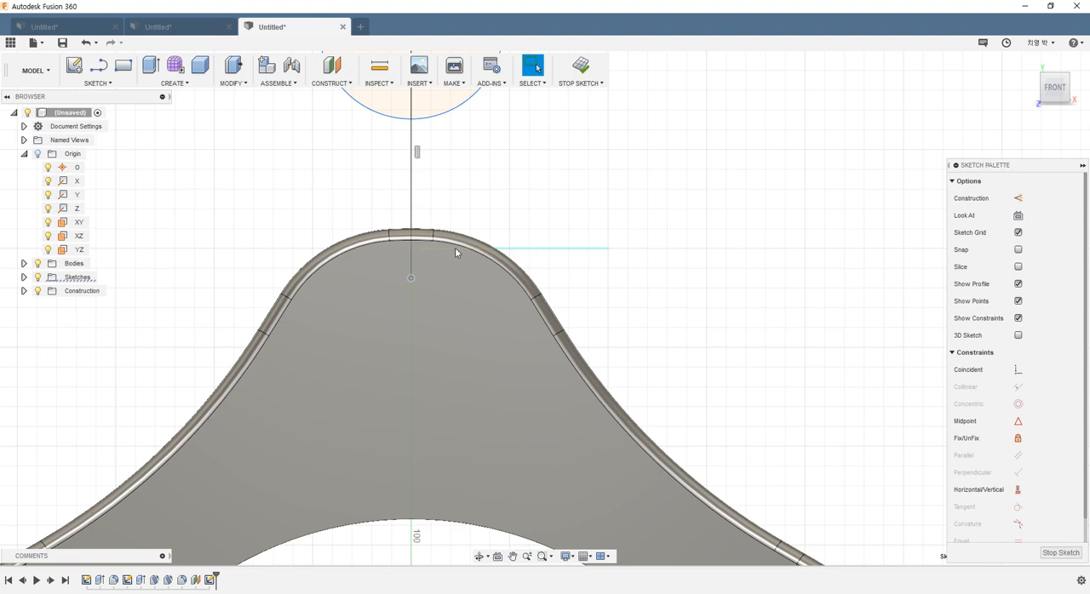
left_click_drag(417, 273, 417, 251)
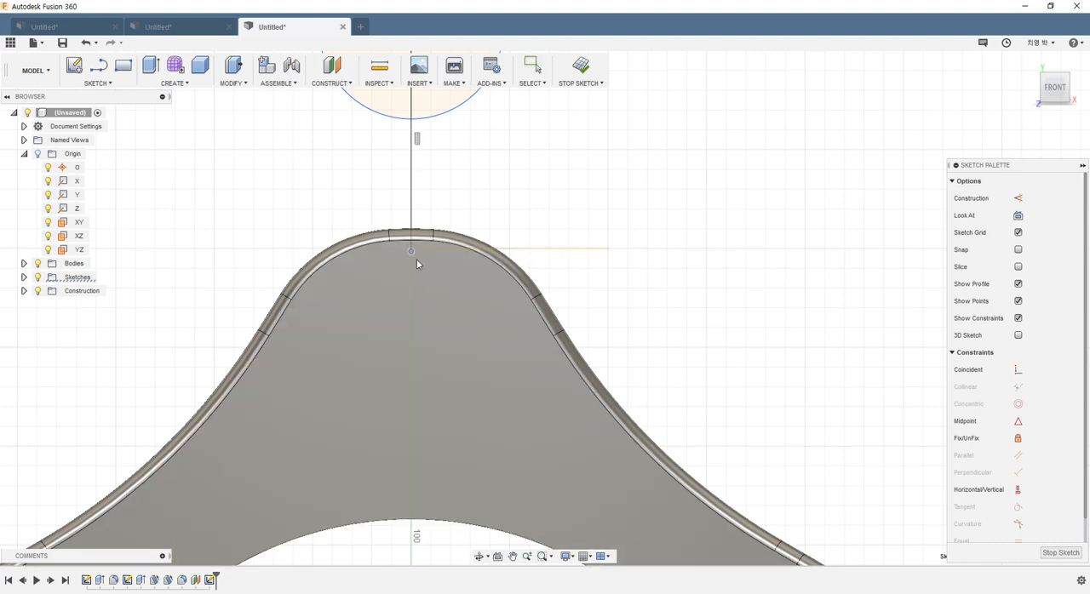
scroll(484, 284, "down", 5)
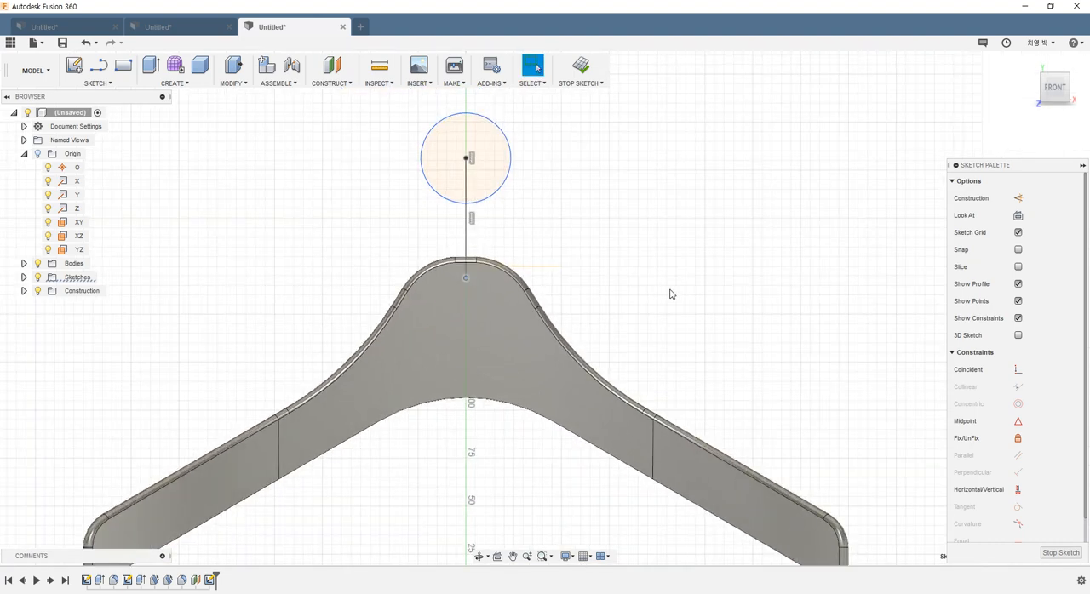
Step: Dimension the vertical line's lower endpoint 175 mm above the origin
scroll(670, 293, "down", 3)
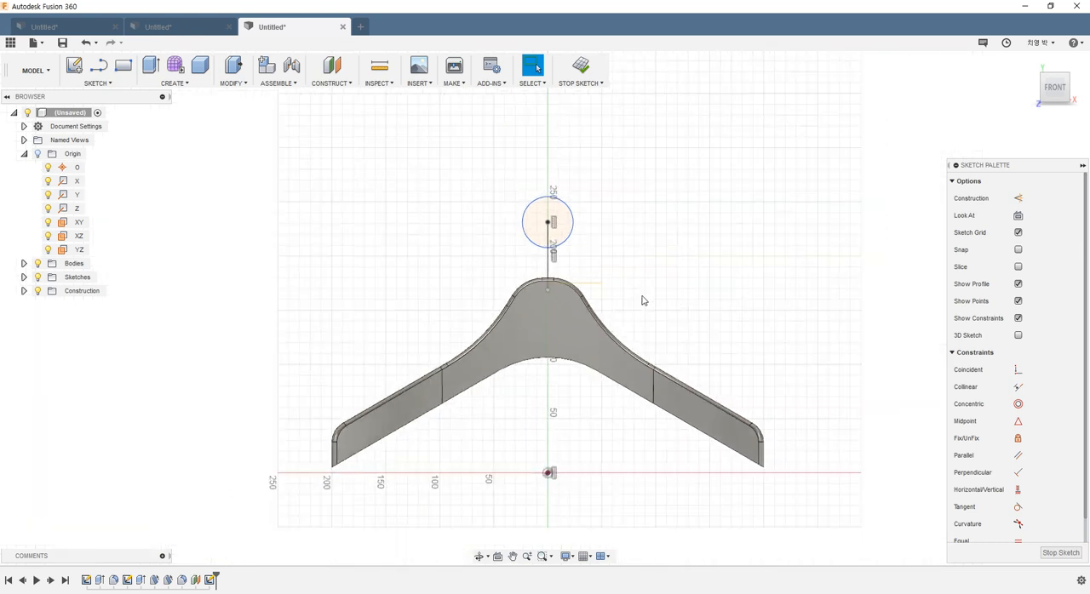
left_click(548, 291)
left_click(549, 472)
left_click(795, 373)
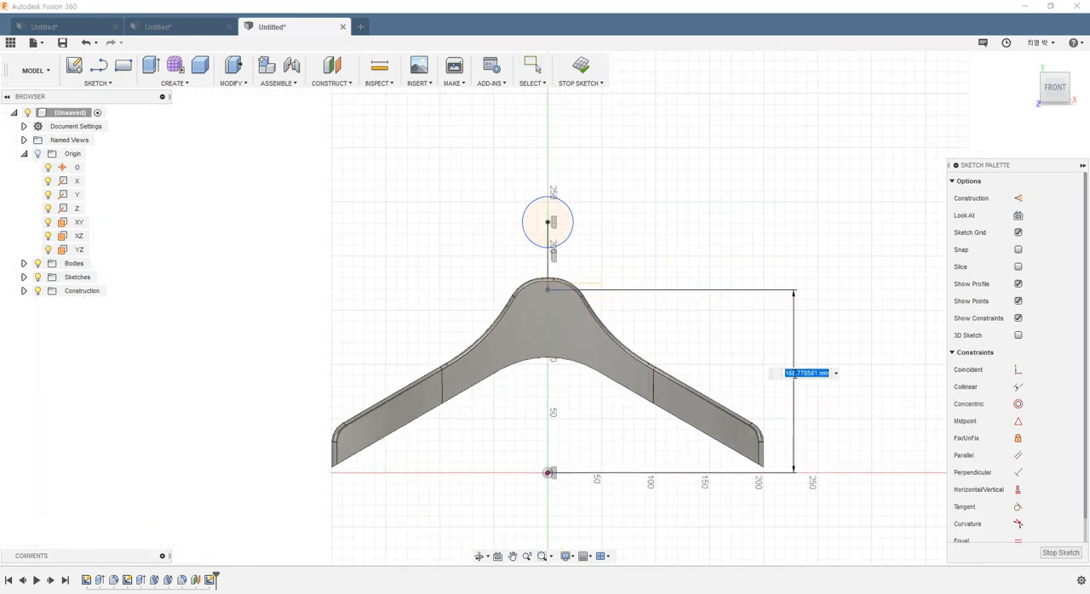
key("Return")
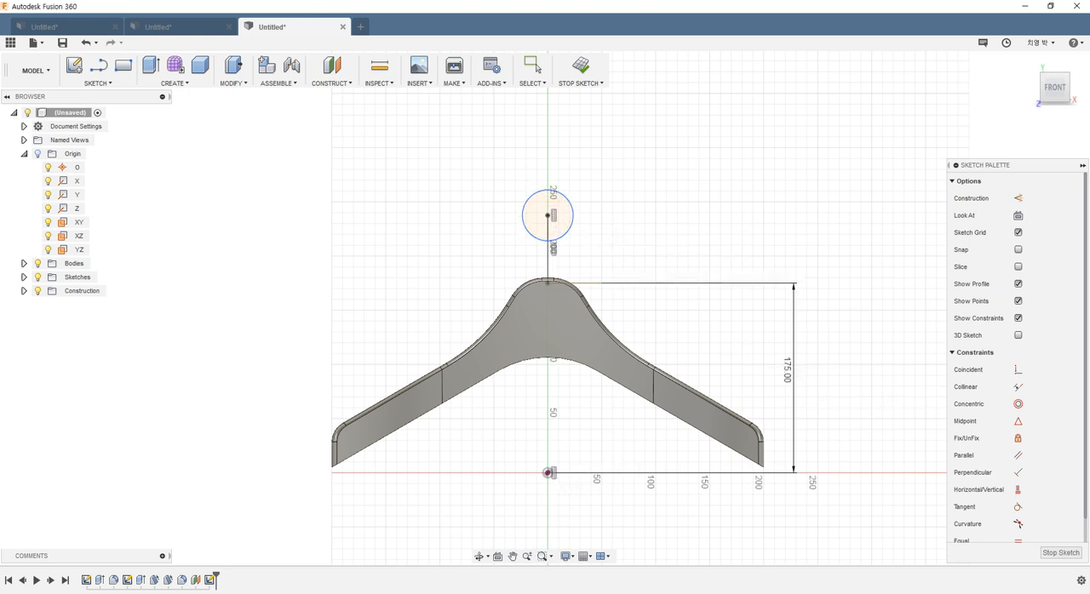
Step: Check the hook height on the reference drawing and dimension the circle's centre 225 mm above the origin
key("alt+Tab")
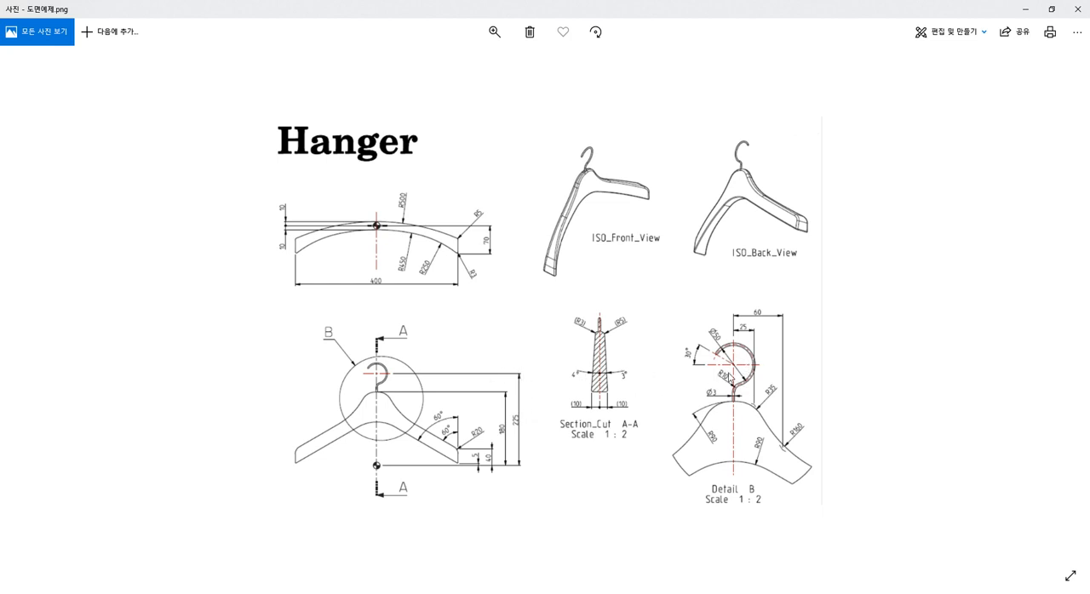
left_click(1026, 8)
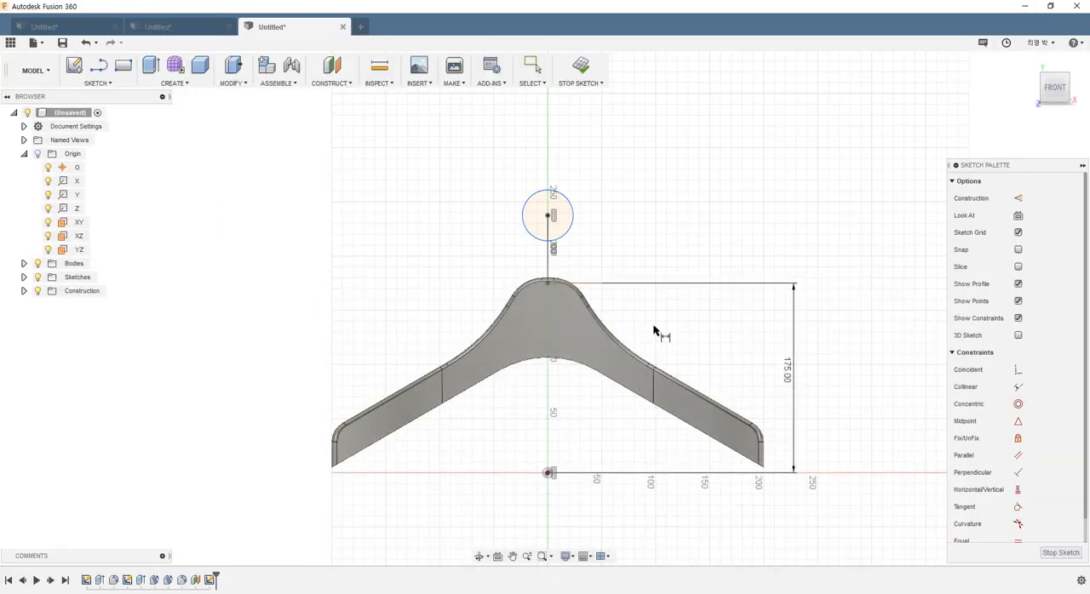
left_click(548, 217)
left_click(550, 473)
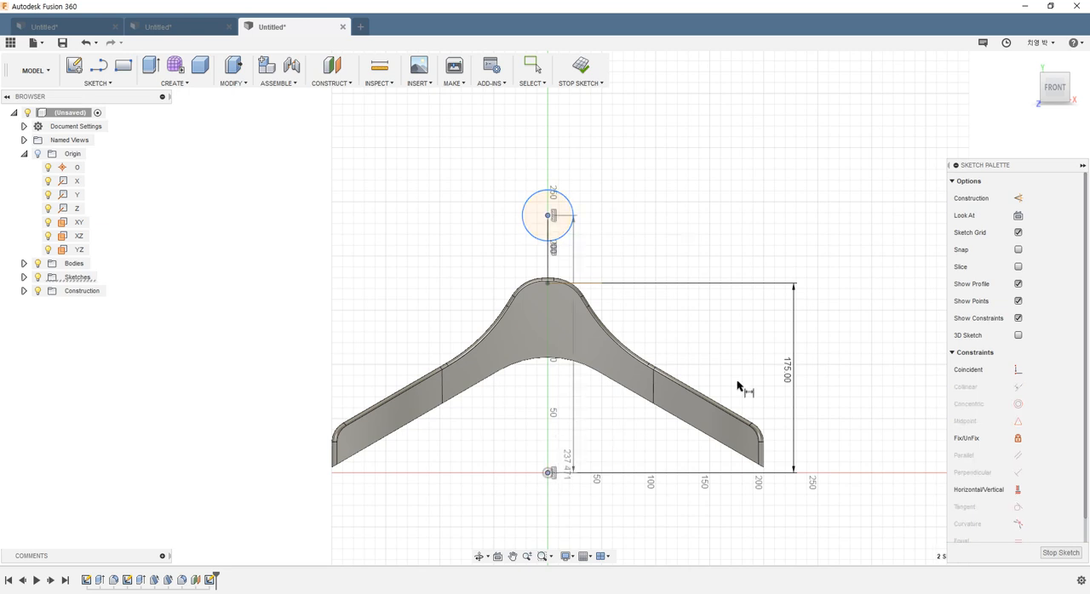
left_click(870, 357)
type("225")
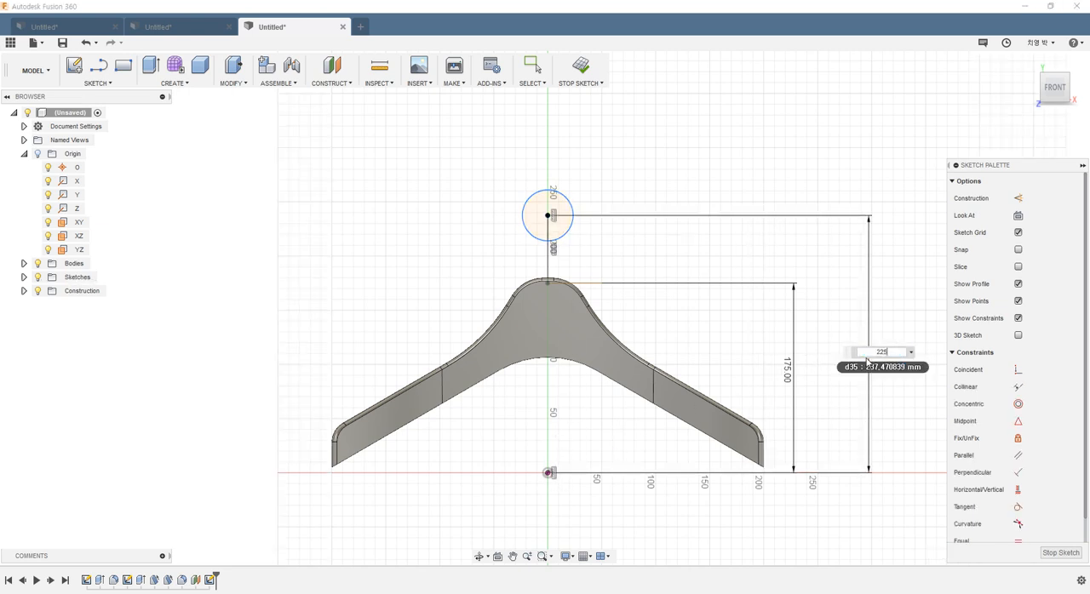
key("Return")
Step: Dimension the hook circle's diameter at 50 mm
left_click(544, 205)
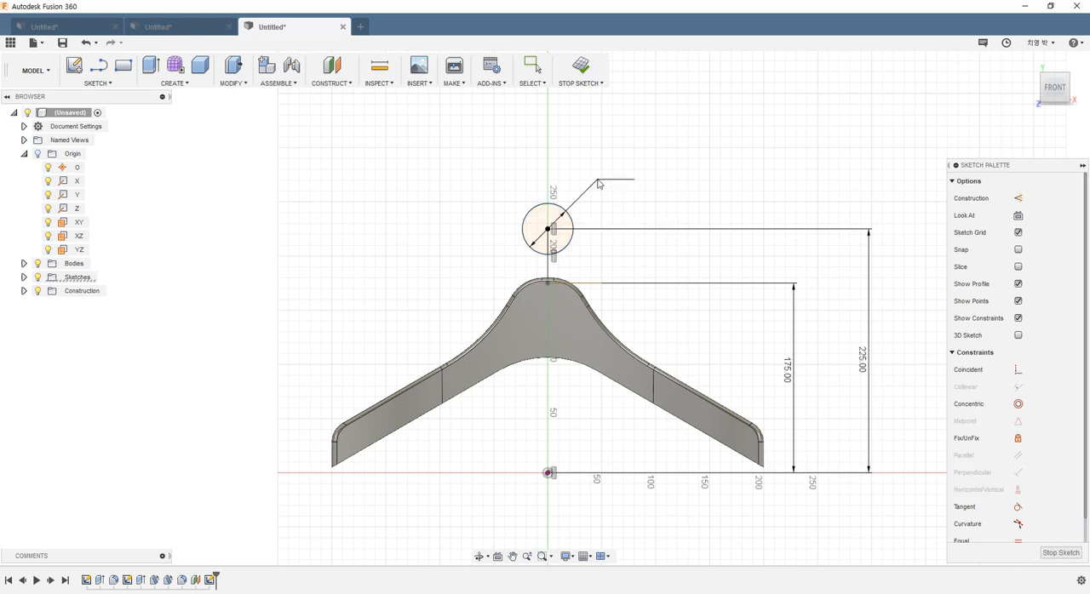
left_click(601, 179)
type("50")
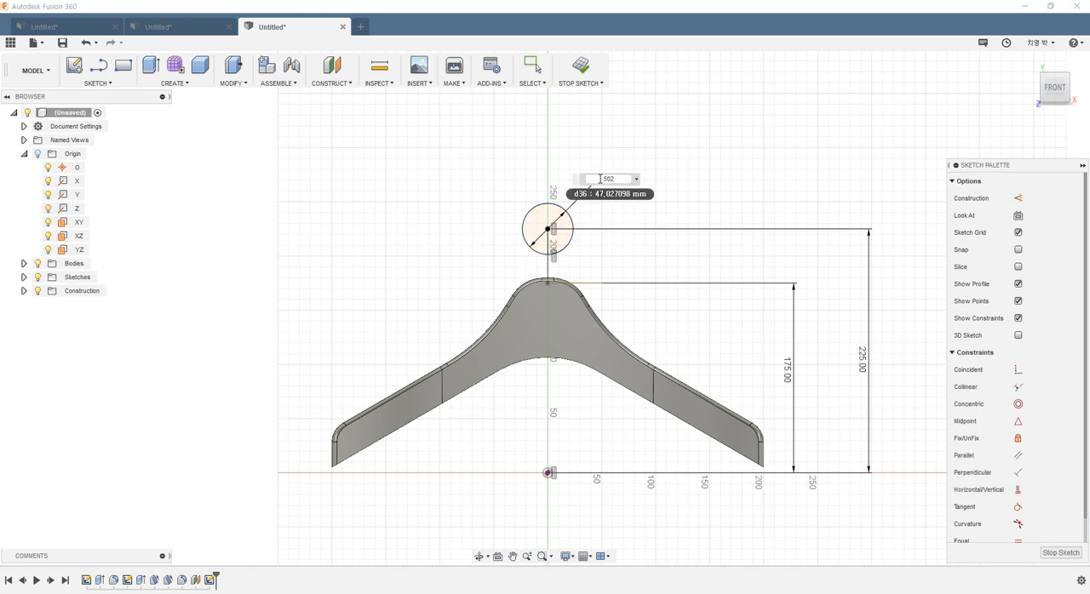
key("Return")
scroll(554, 230, "up", 5)
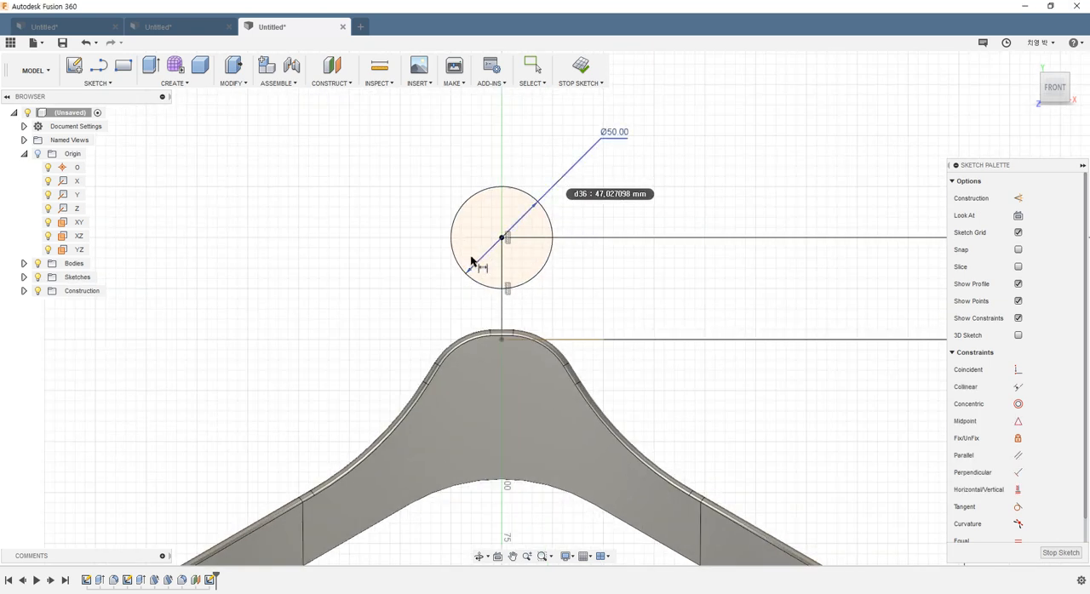
left_click(534, 67)
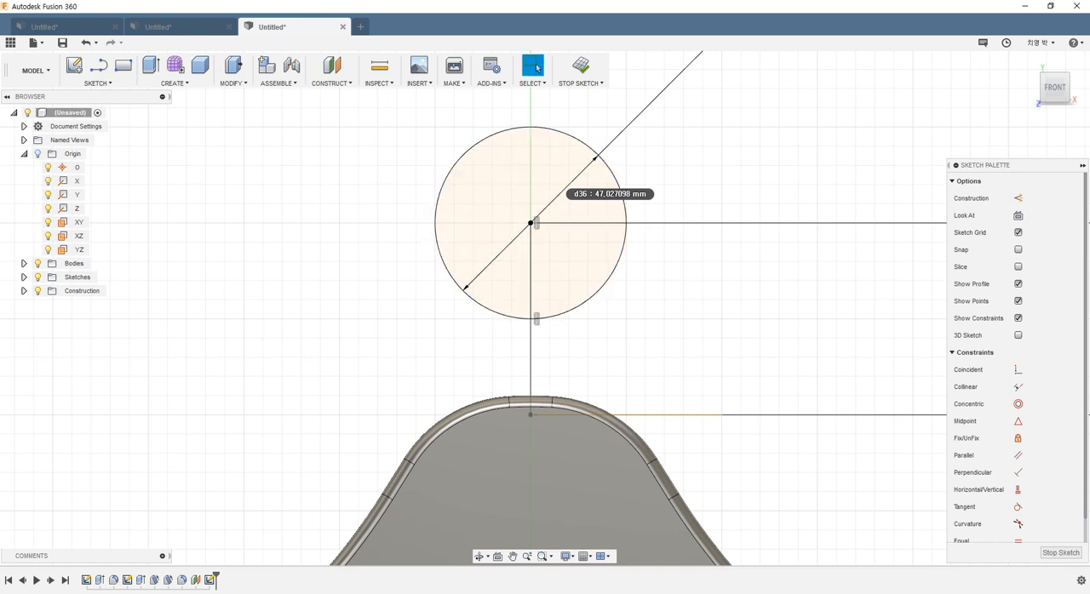
Step: Check the hook opening on the reference drawing and draw two radial lines to the circle's centre, one nearly horizontal and one sloping about 40 degrees
left_click(654, 593)
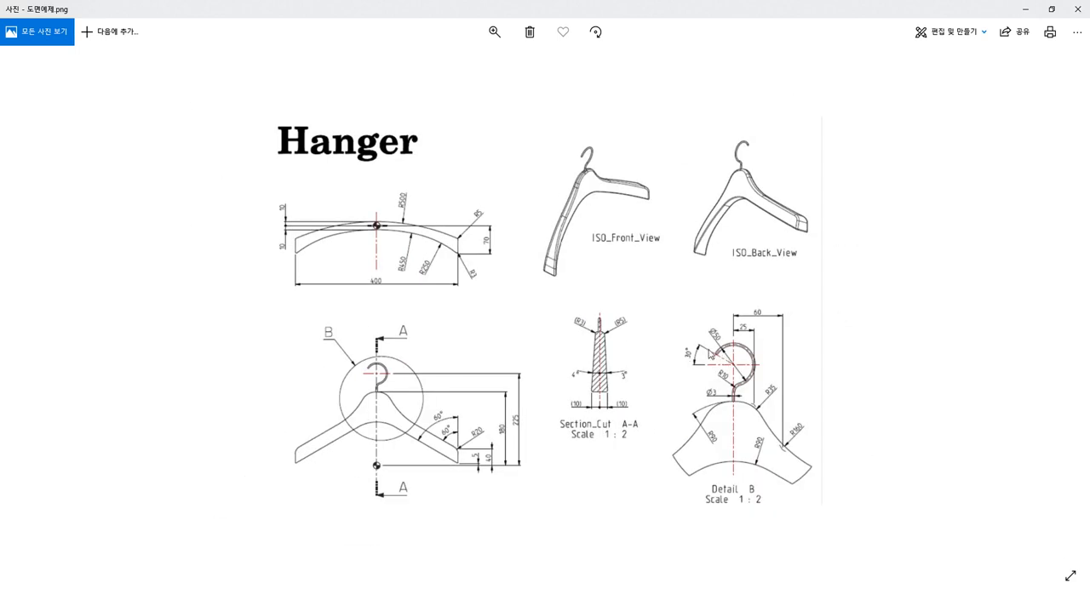
left_click(654, 593)
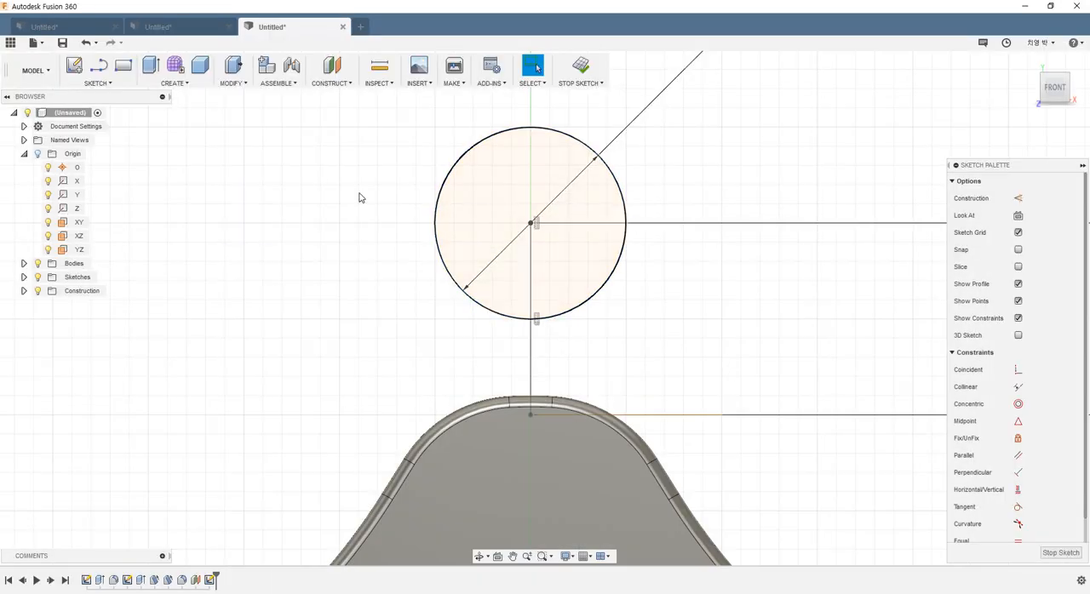
left_click(98, 66)
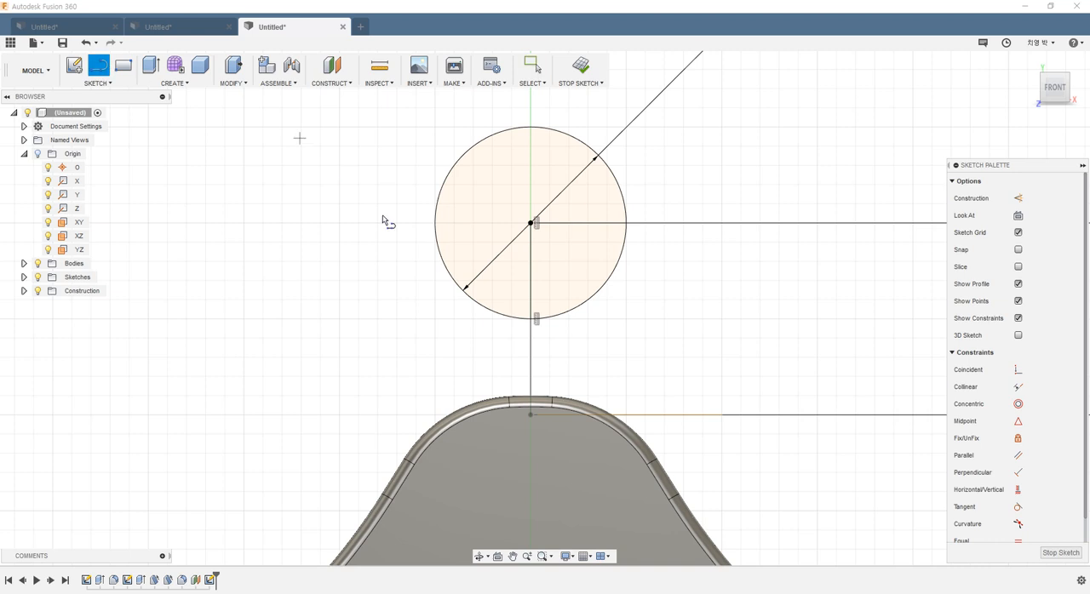
left_click(436, 229)
double_click(531, 223)
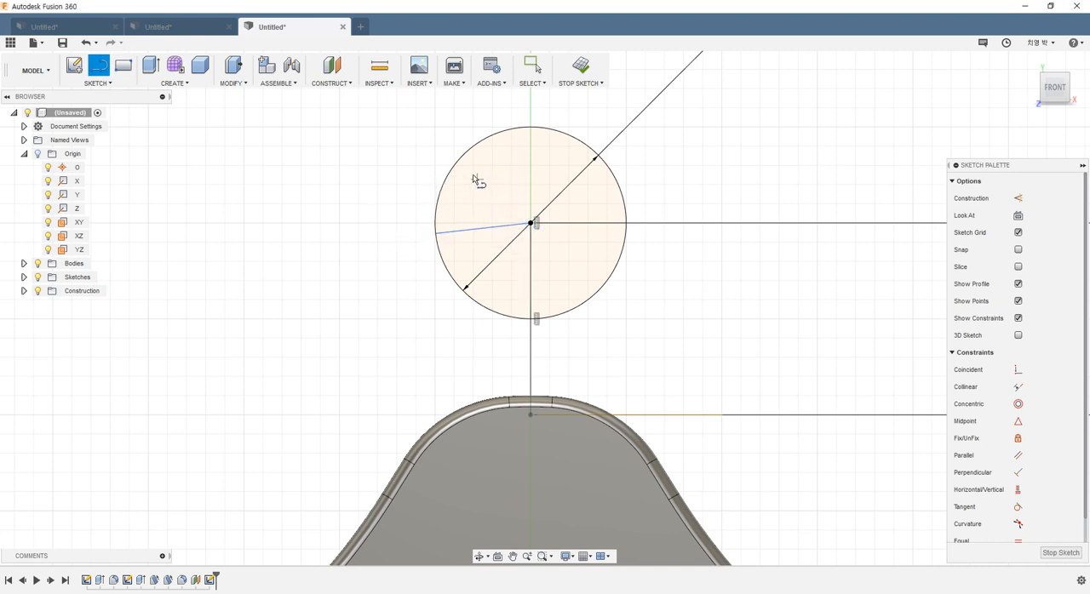
left_click(458, 161)
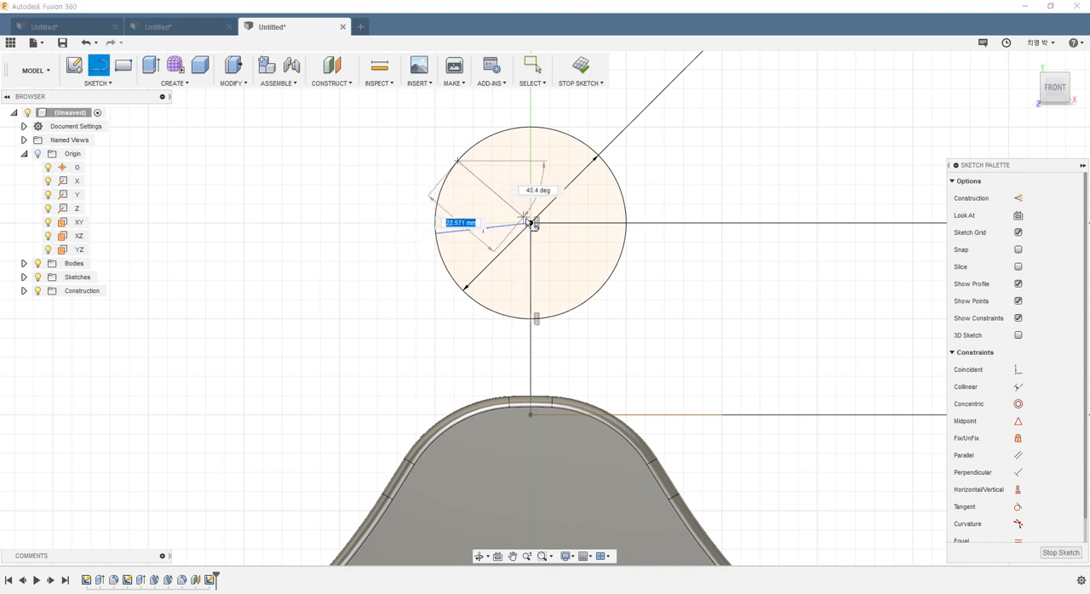
double_click(529, 223)
key("Escape")
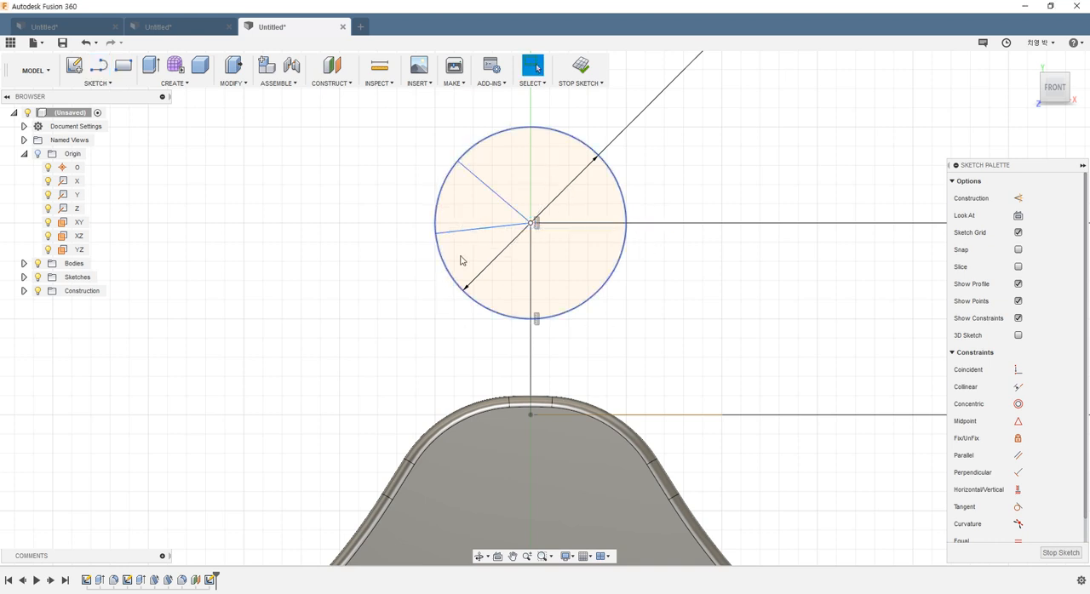
Step: Constrain the nearly horizontal radial line in the hook circle to be exactly horizontal
left_click(467, 232)
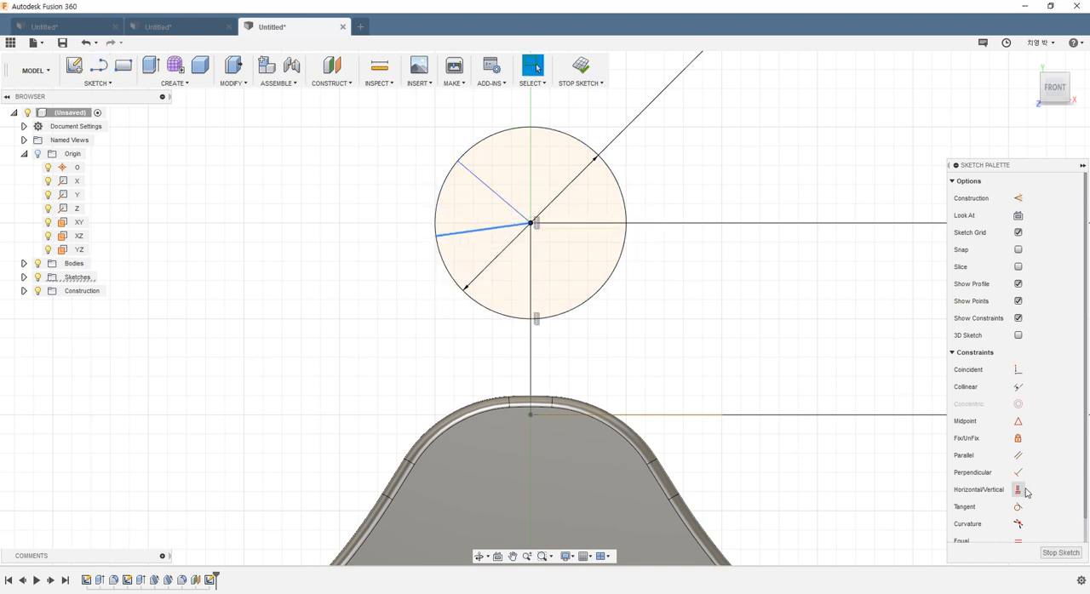
scroll(1020, 466, "down", 1)
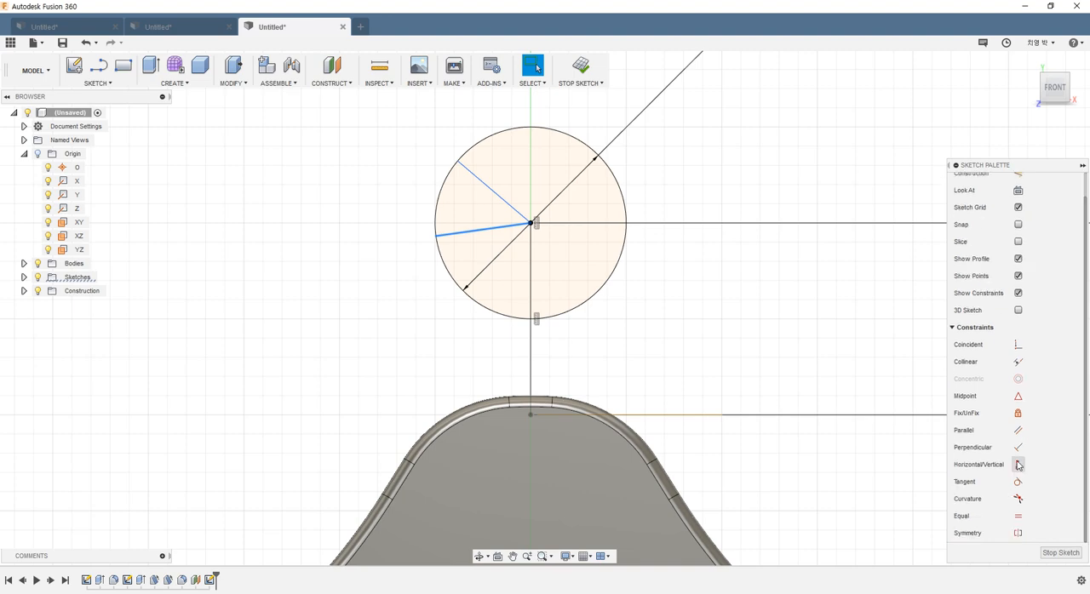
left_click(1019, 465)
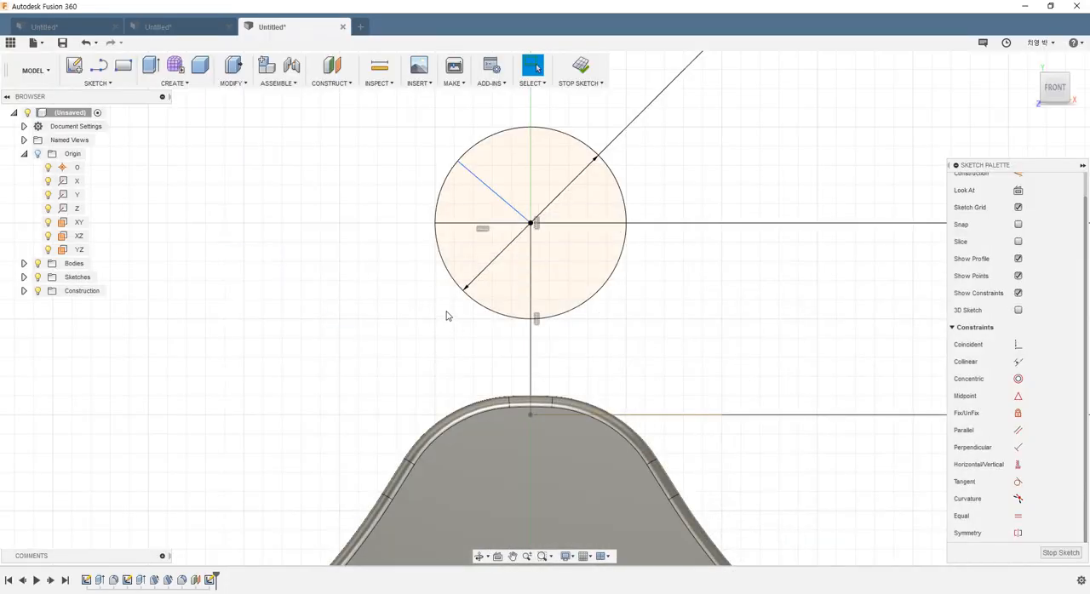
Step: Dimension the angle between the horizontal and the sloping radial line at 30 degrees
key("d")
left_click(443, 225)
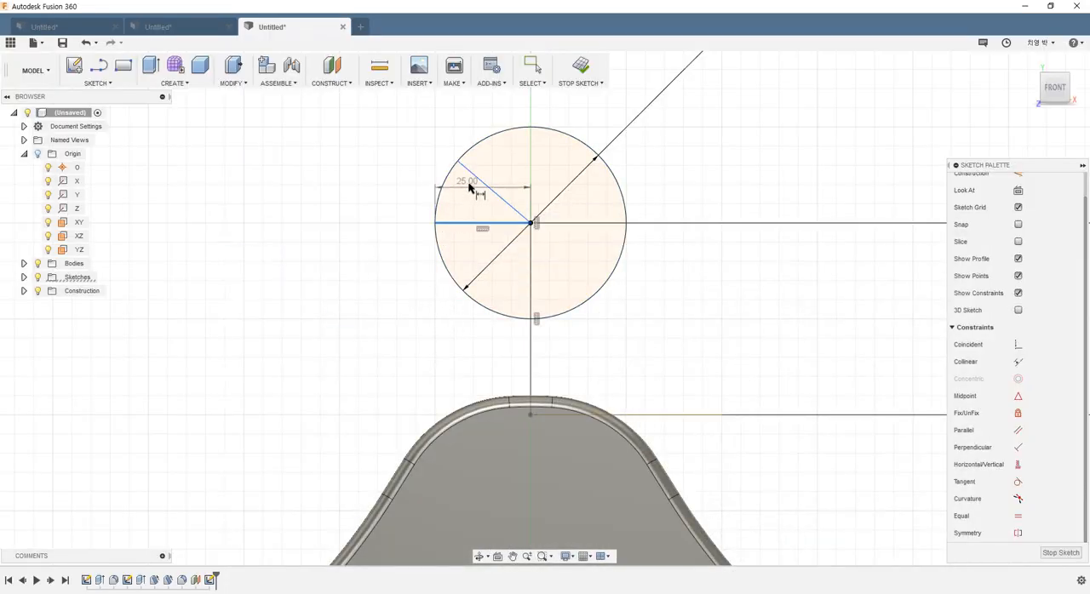
left_click(482, 182)
left_click(377, 166)
type("30")
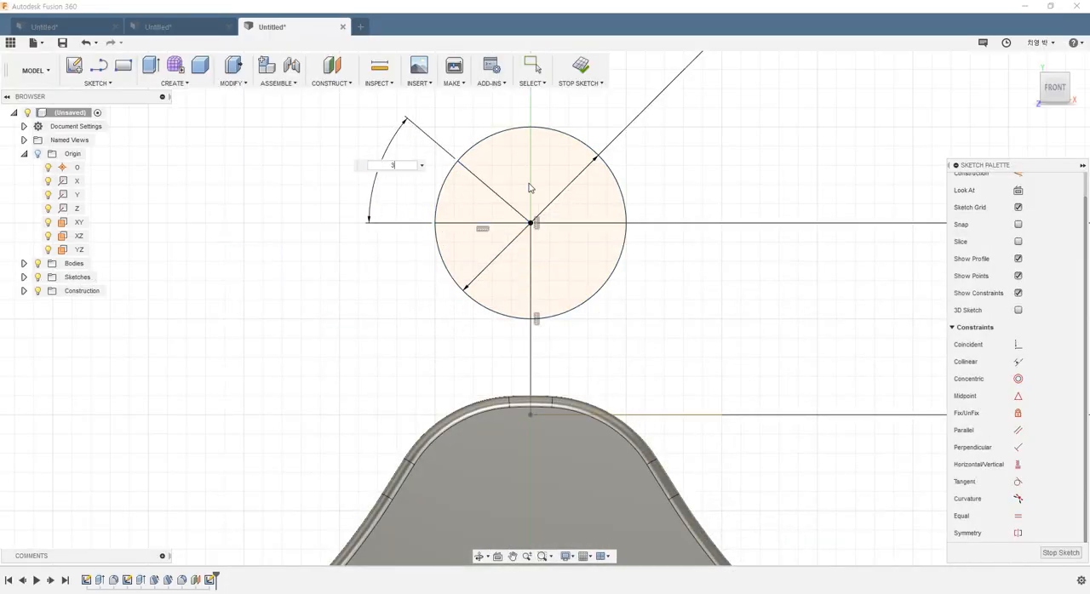
key("Return")
key("Escape")
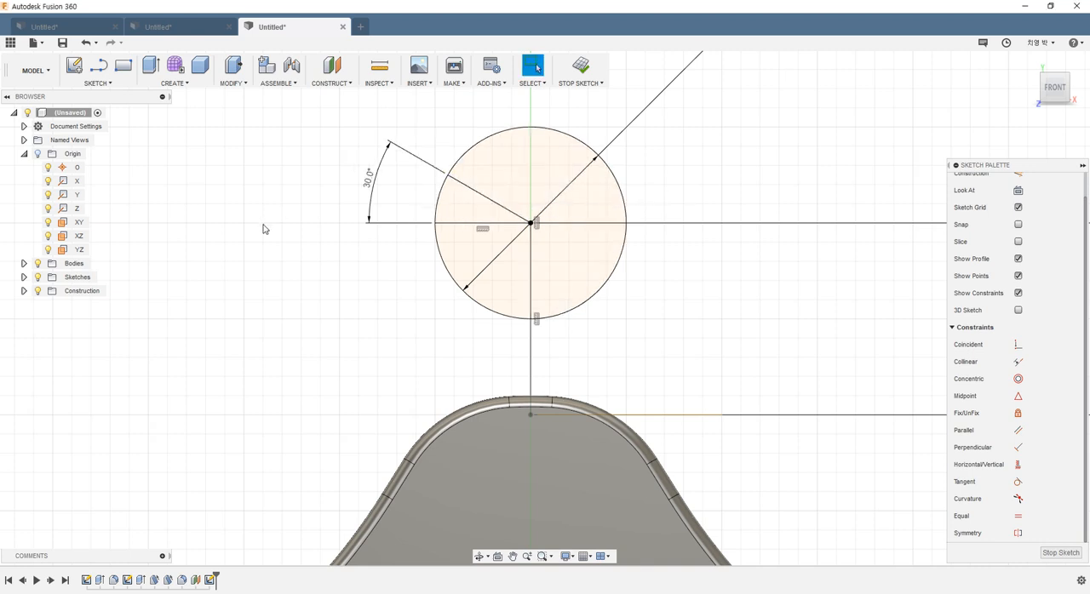
Step: Trim the hook circle's left side between the sloping radial line and the vertical line to open the hook
key("t")
left_click(454, 260)
left_click(438, 192)
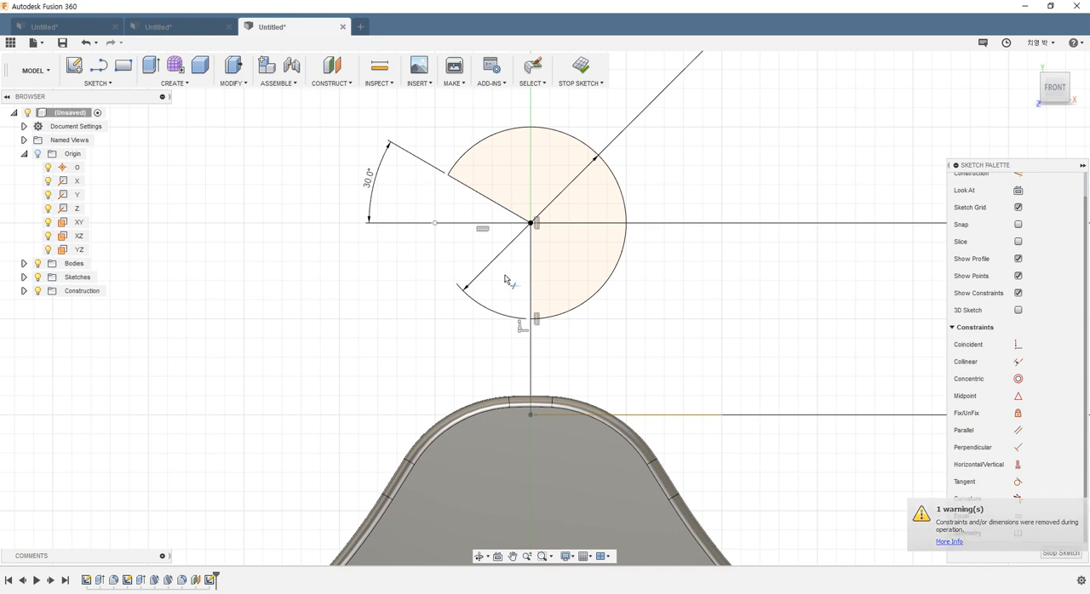
key("Escape")
Step: Convert the horizontal and sloping radial lines inside the hook to construction lines
left_click(473, 225)
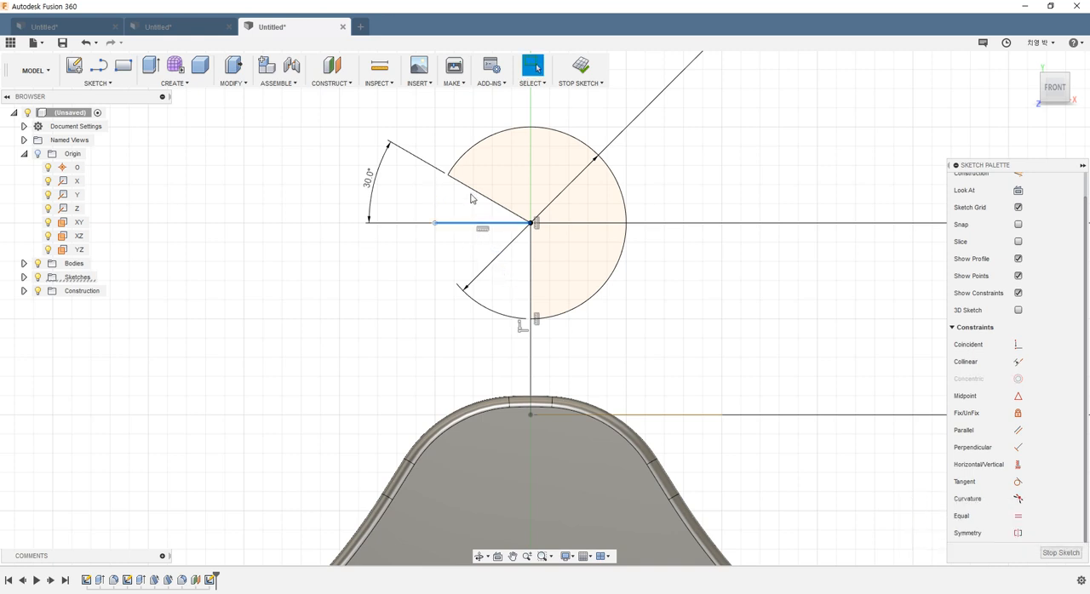
left_click(470, 188, "ctrl")
left_click(463, 261)
left_click(452, 223)
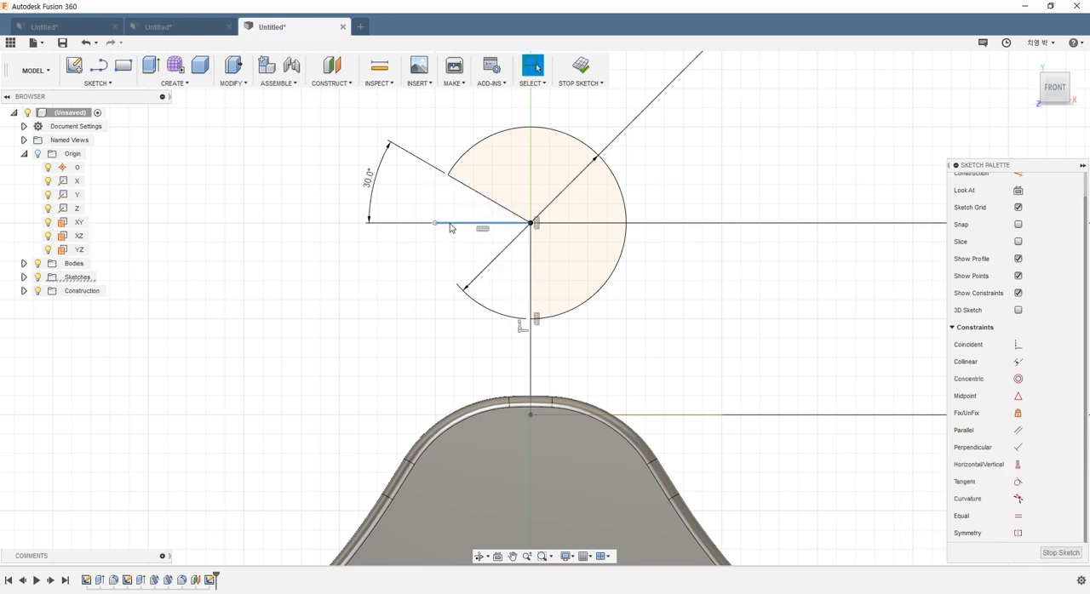
left_click(477, 192, "ctrl")
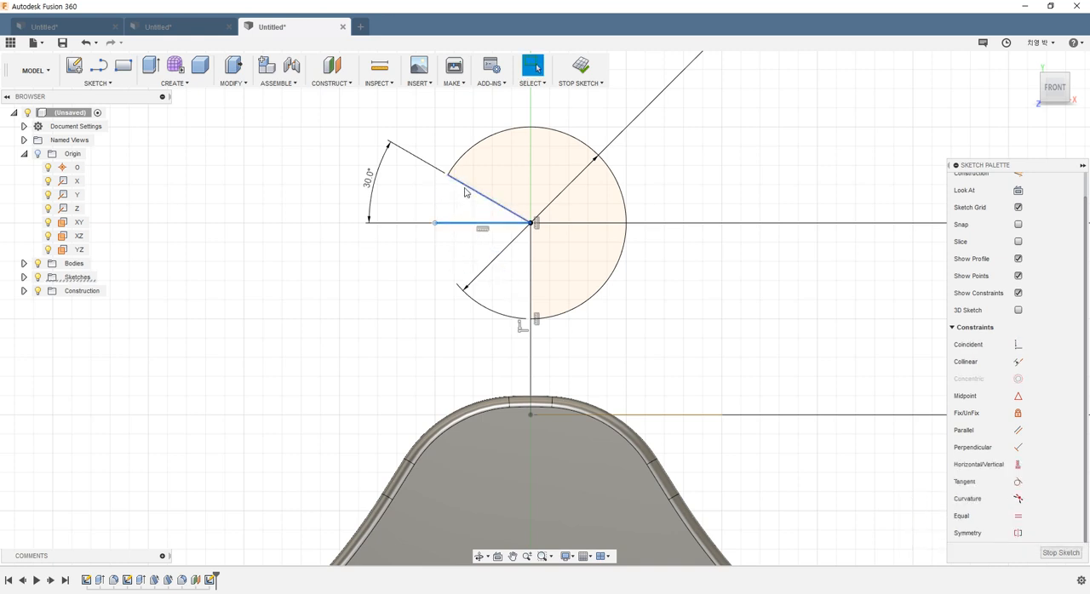
right_click(362, 257)
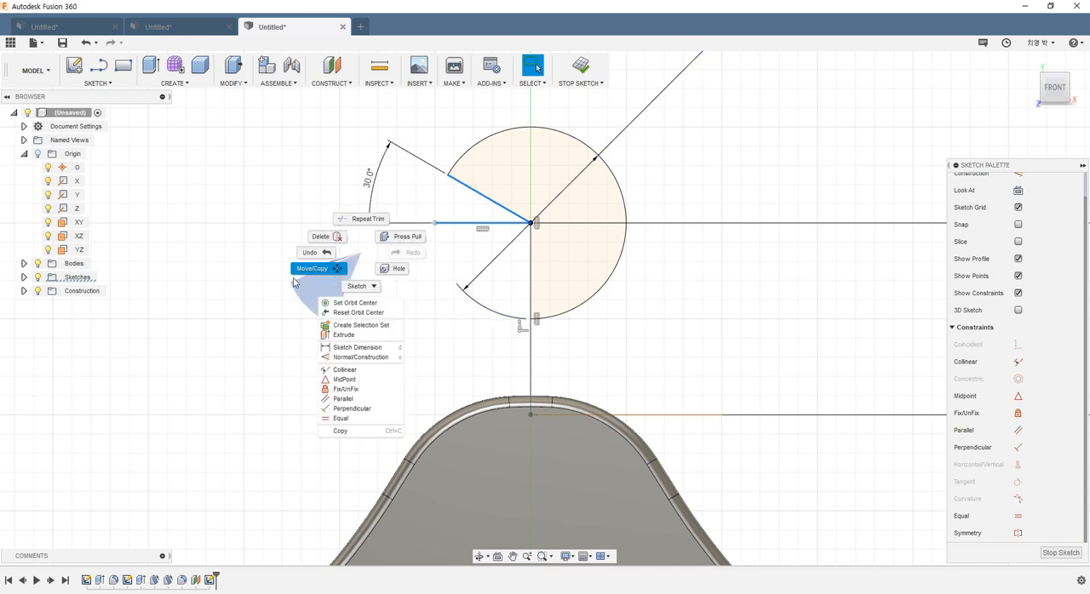
left_click(352, 357)
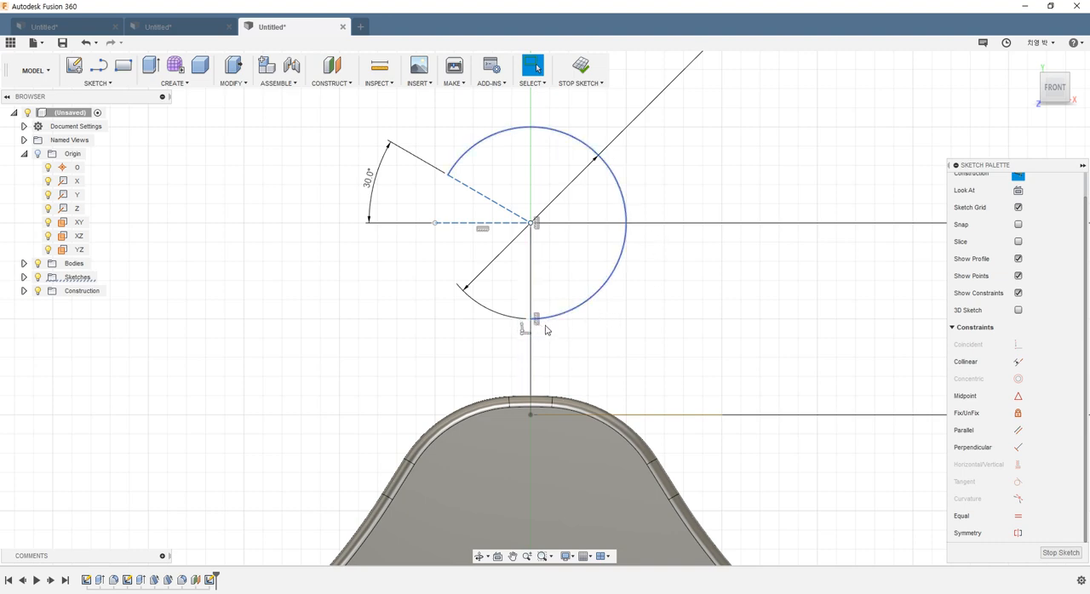
Step: Trim away the part of the vertical line that lies inside the hook circle
scroll(540, 330, "up", 2)
scroll(545, 333, "up", 3)
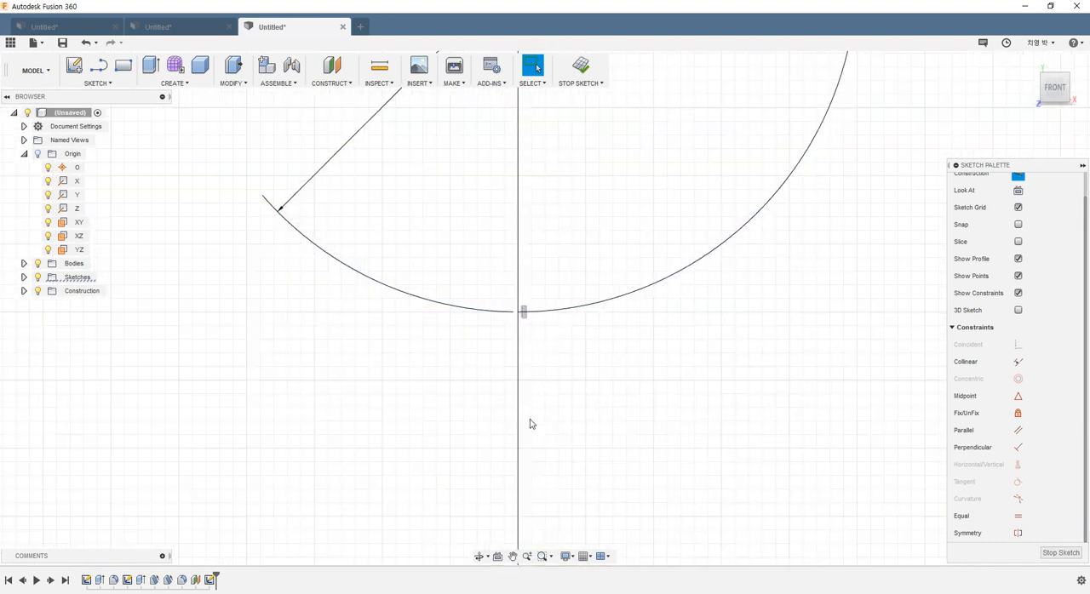
scroll(519, 415, "down", 3)
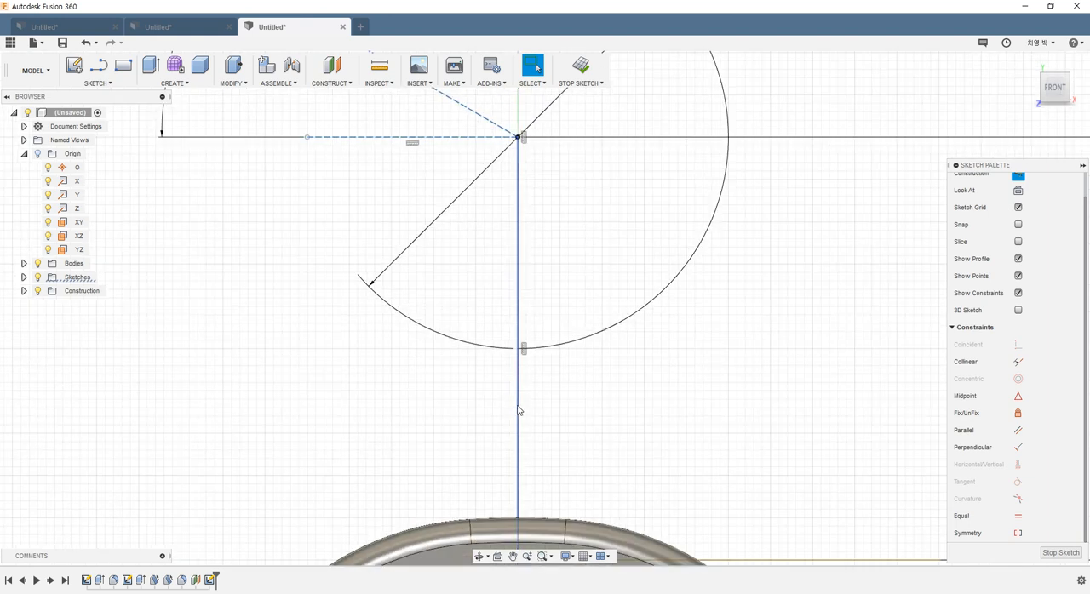
left_click(573, 265)
key("t")
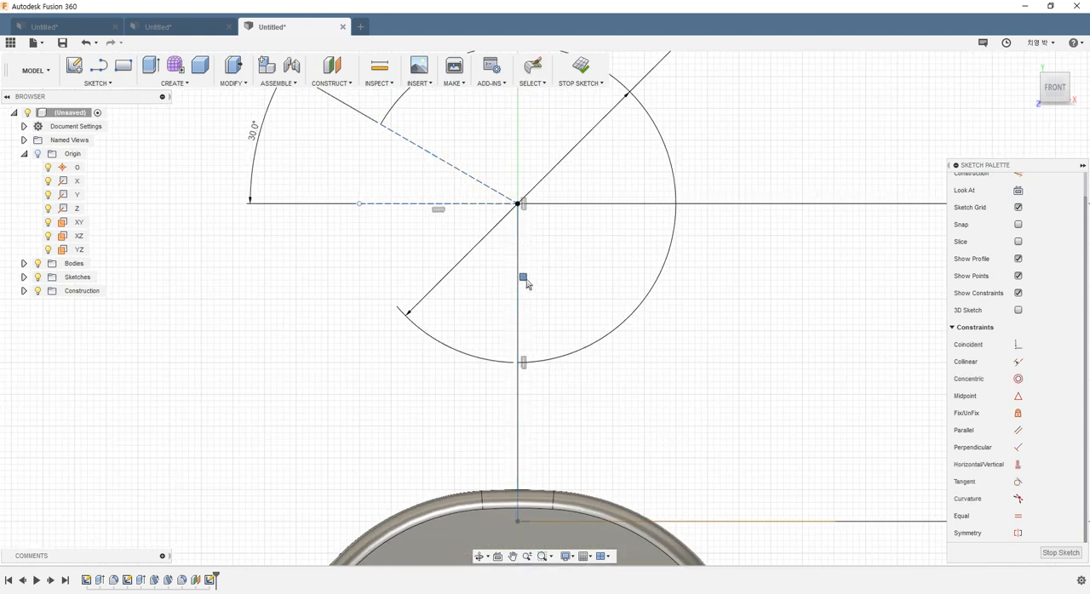
left_click(518, 286)
scroll(688, 330, "down", 2)
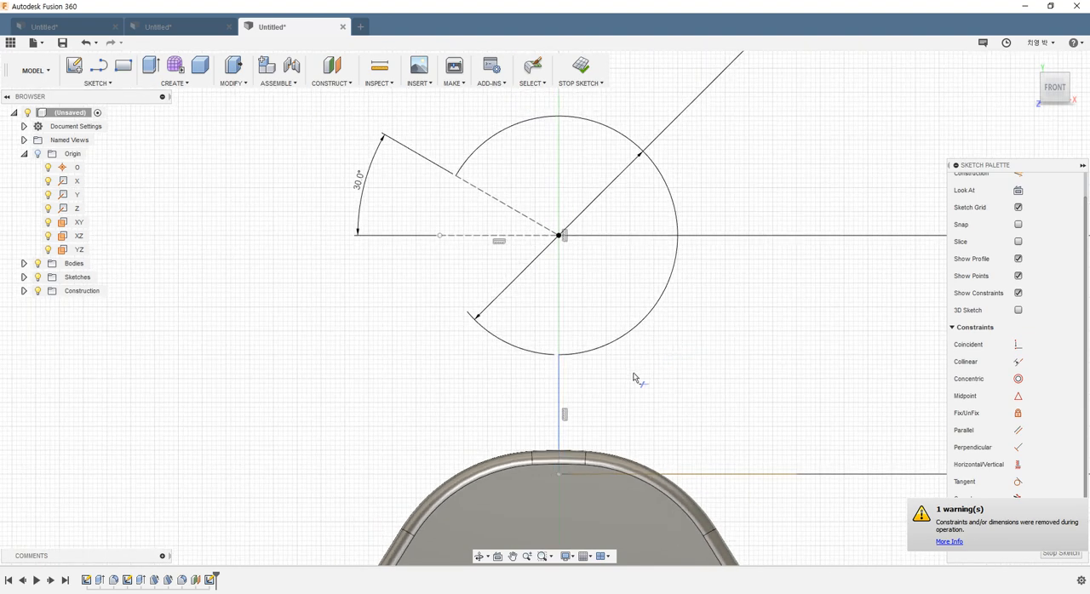
key("Escape")
Step: Pull the remaining vertical line off the centre axis to test its freedom and try to constrain it as vertical
mouse_move(560, 386)
left_mouse_down()
mouse_move(580, 387)
mouse_move(550, 388)
mouse_move(606, 391)
mouse_move(586, 387)
left_mouse_up()
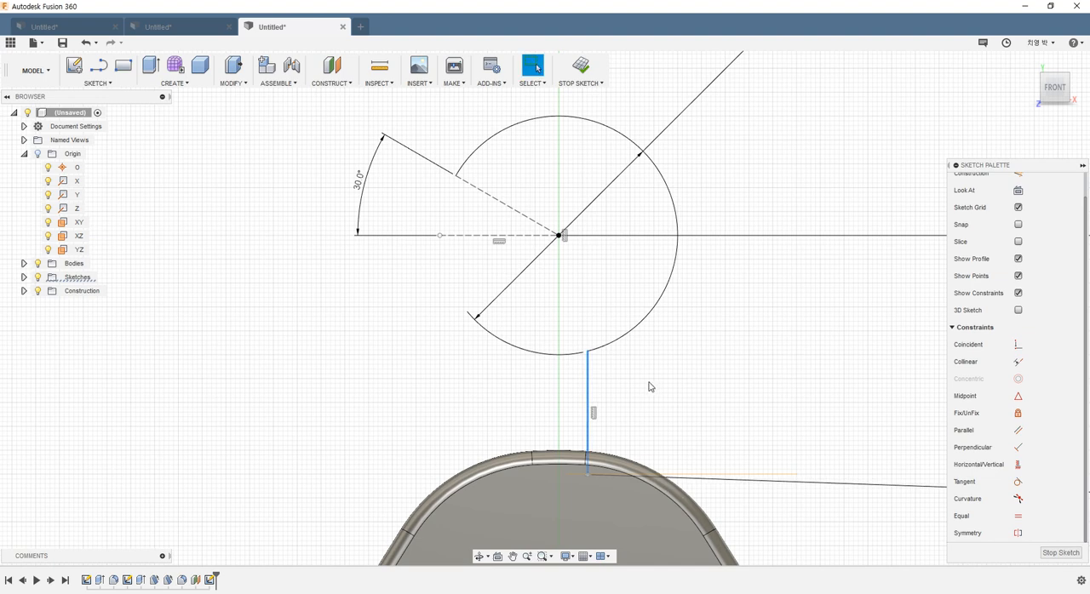
scroll(652, 385, "down", 5)
scroll(750, 434, "up", 2)
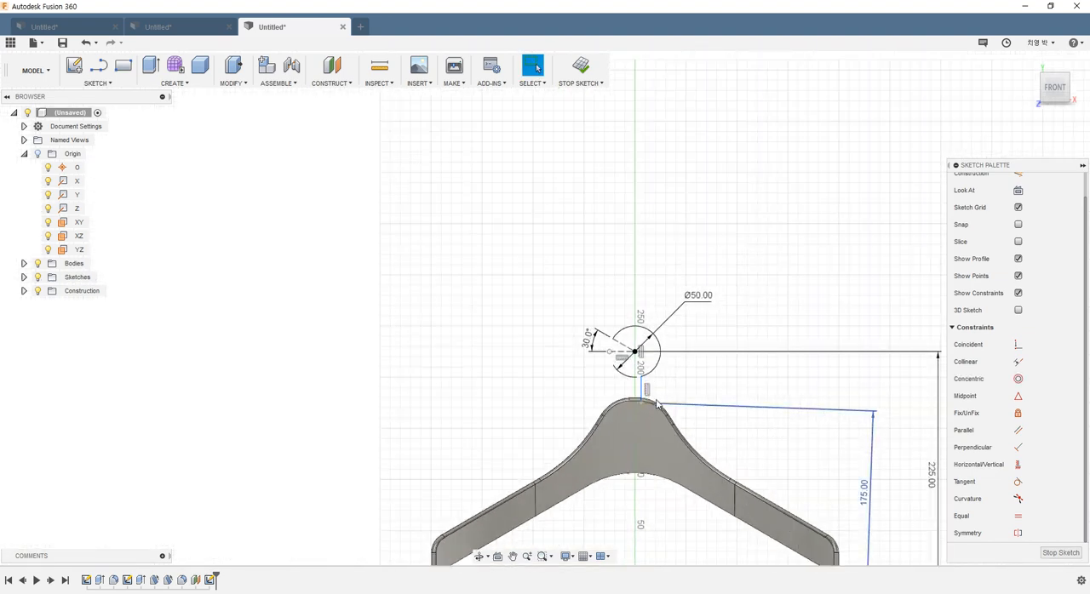
left_click(1007, 461)
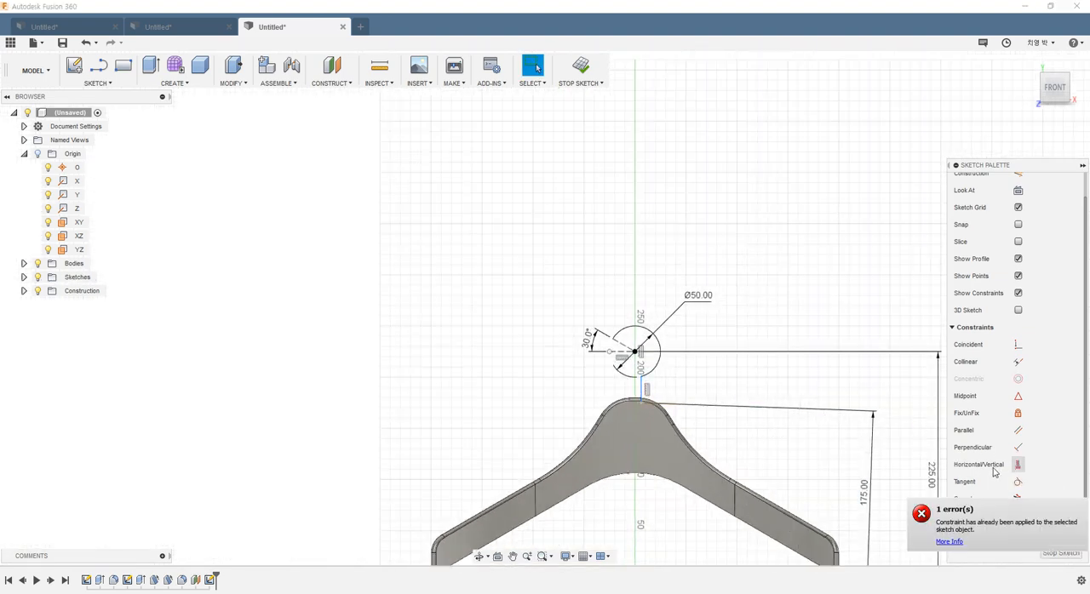
Step: Apply a Coincident constraint between the hook's vertical line and the sketch origin to align it with the centre axis
scroll(723, 476, "down", 2)
scroll(771, 479, "up", 3)
scroll(749, 438, "down", 1)
middle_click_drag(750, 438, 713, 360)
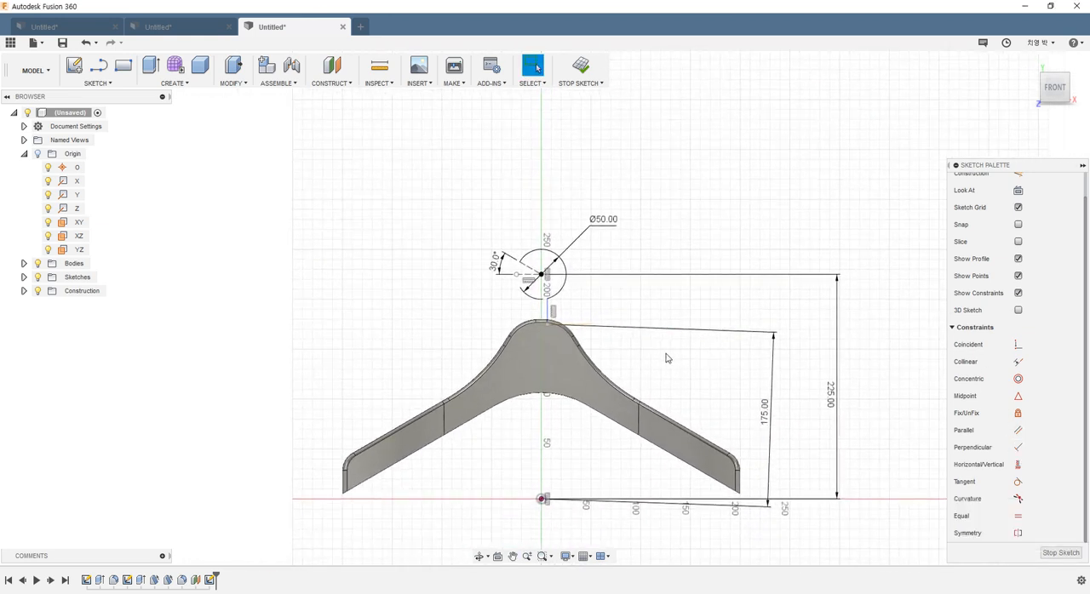
left_click(1018, 344)
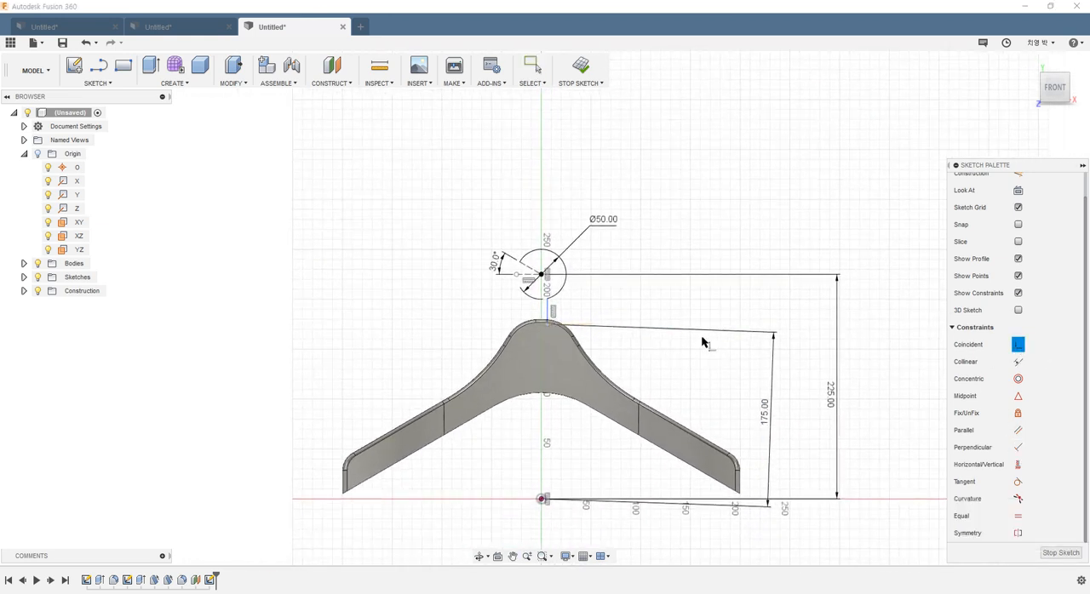
left_click(549, 321)
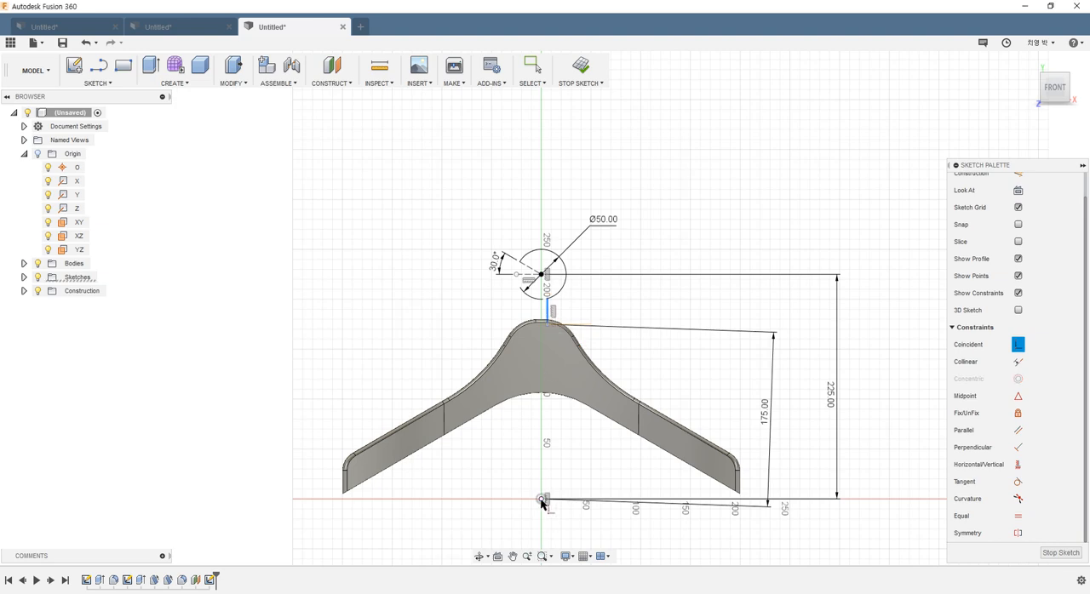
left_click(542, 501)
scroll(545, 454, "up", 5)
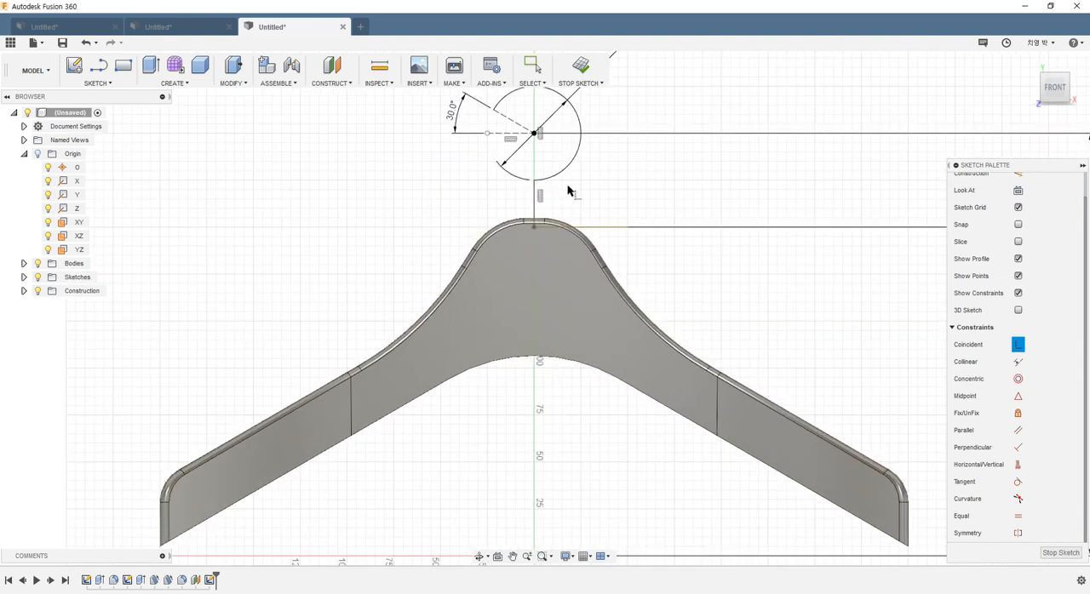
middle_click_drag(567, 190, 551, 281)
scroll(551, 282, "up", 4)
key("Escape")
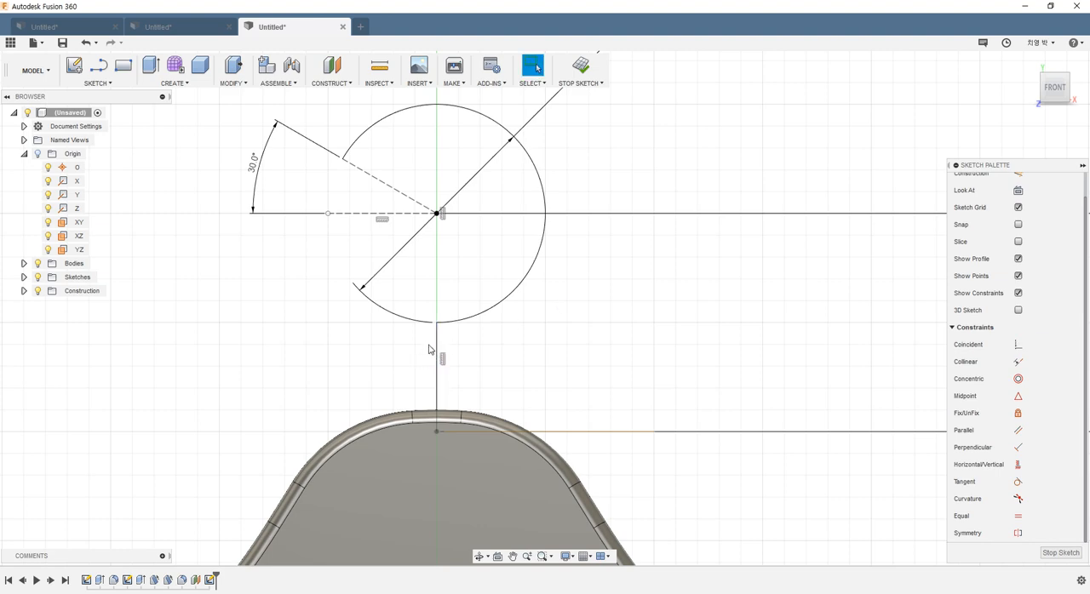
Step: Check the hook's neck radius on the reference drawing and fillet the corner between the vertical line and hook arc at 10 mm
scroll(437, 349, "up", 4)
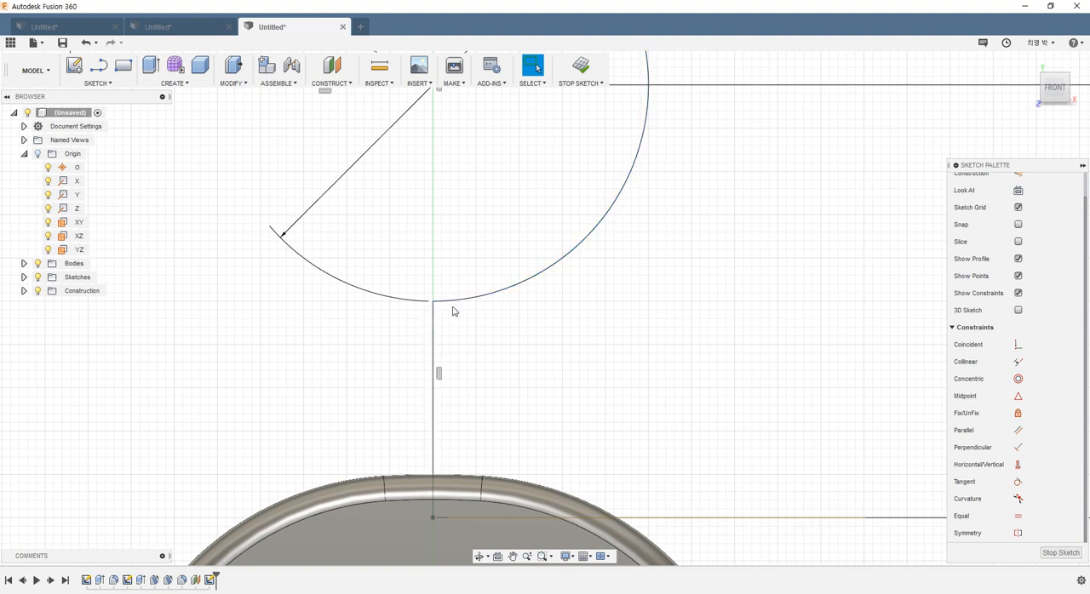
left_click(667, 593)
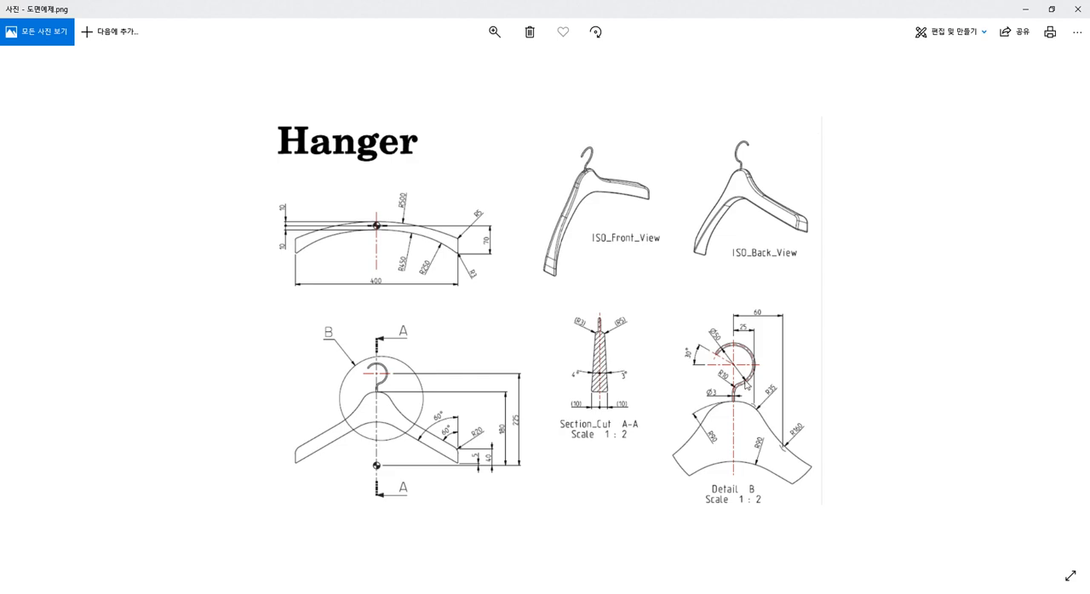
scroll(746, 385, "up", 5, "ctrl")
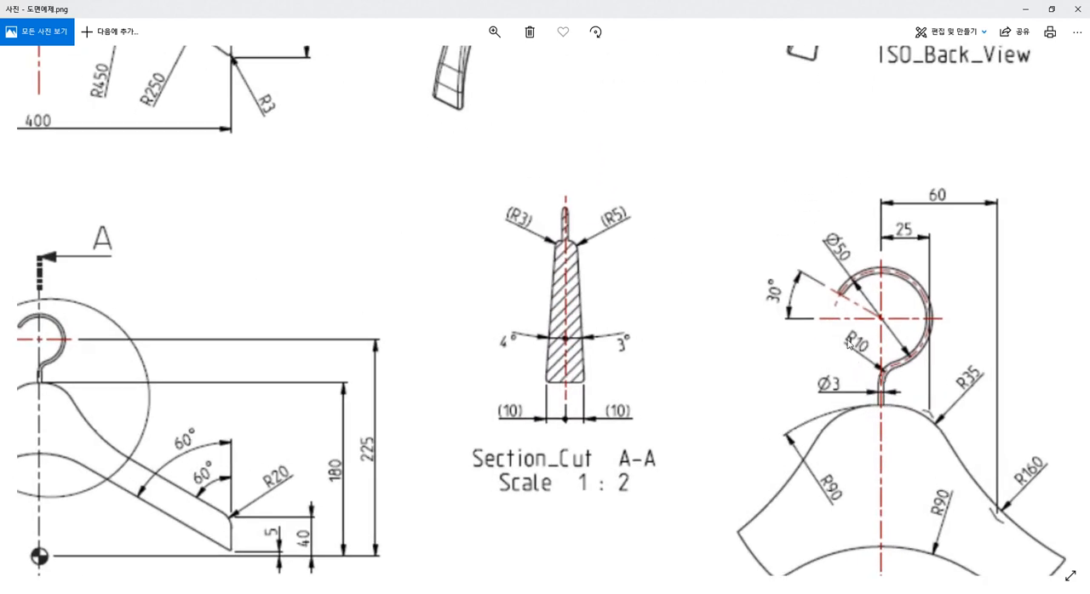
scroll(870, 349, "down", 5, "ctrl")
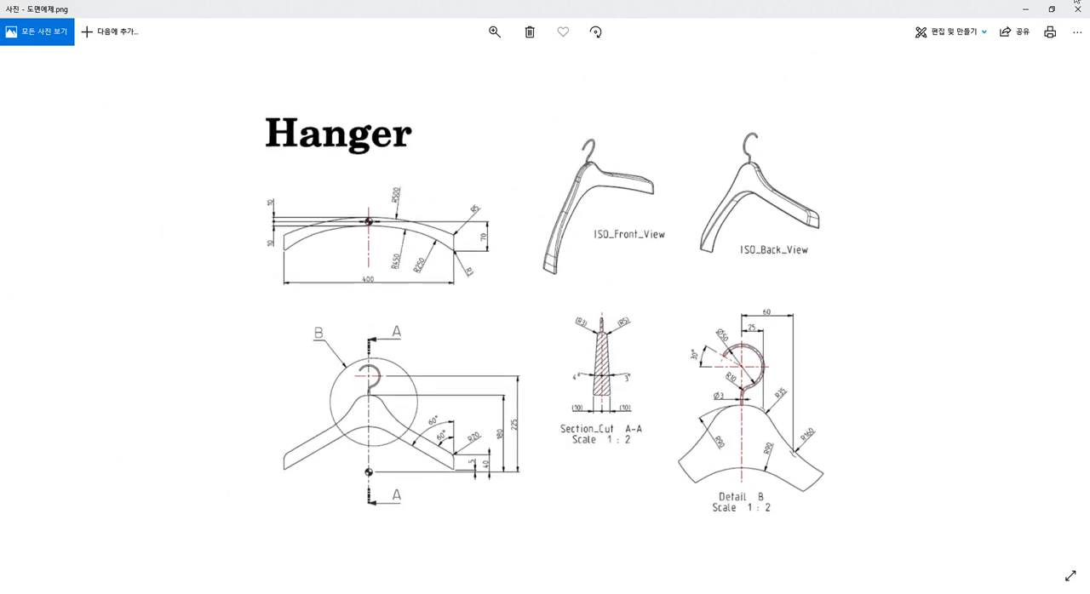
left_click(1026, 10)
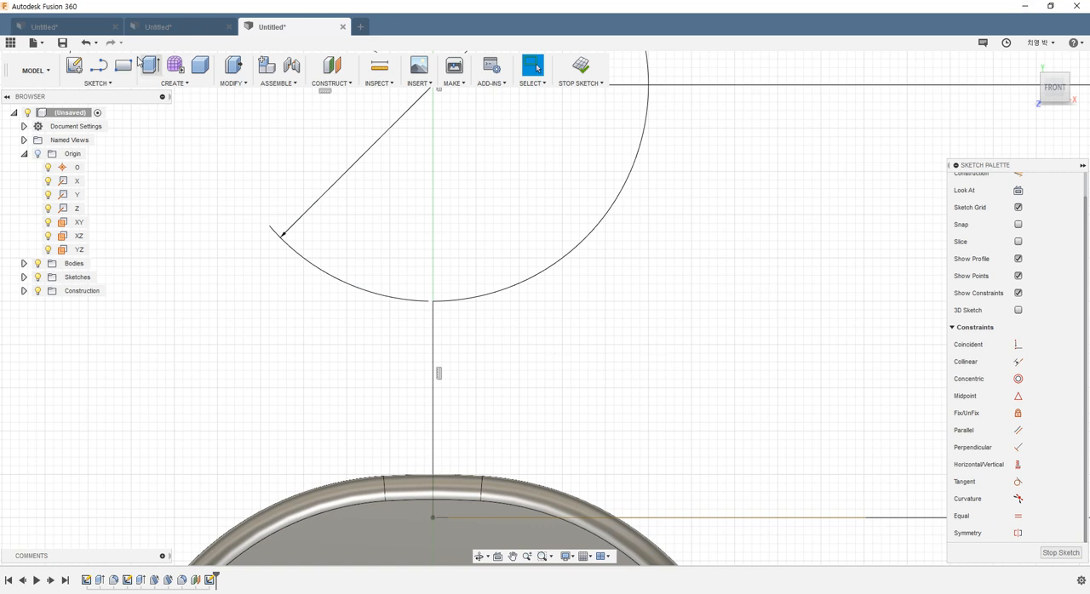
left_click(94, 84)
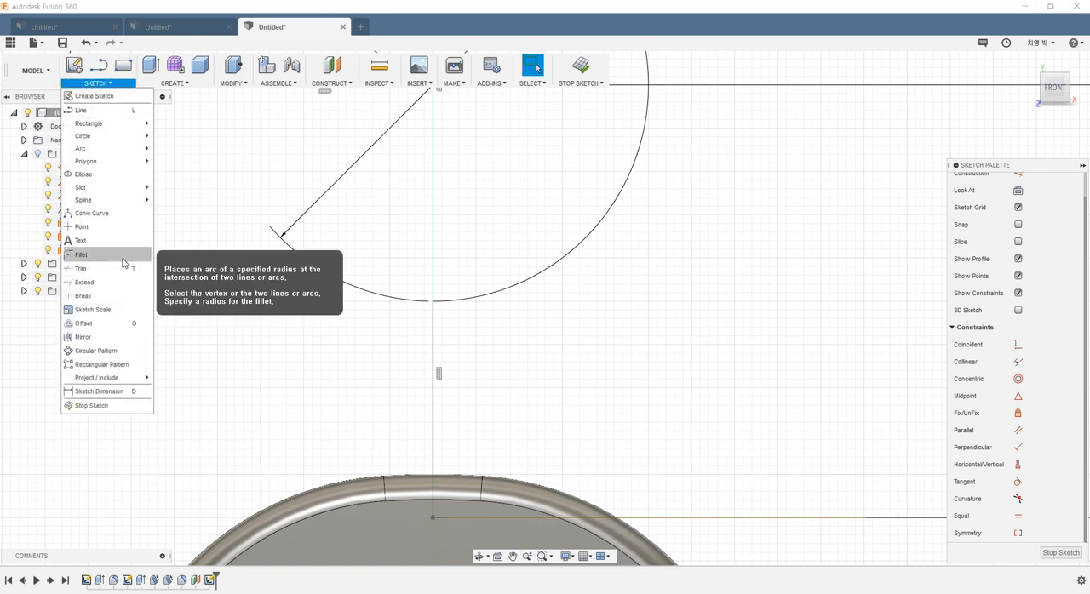
left_click(126, 257)
left_click(434, 332)
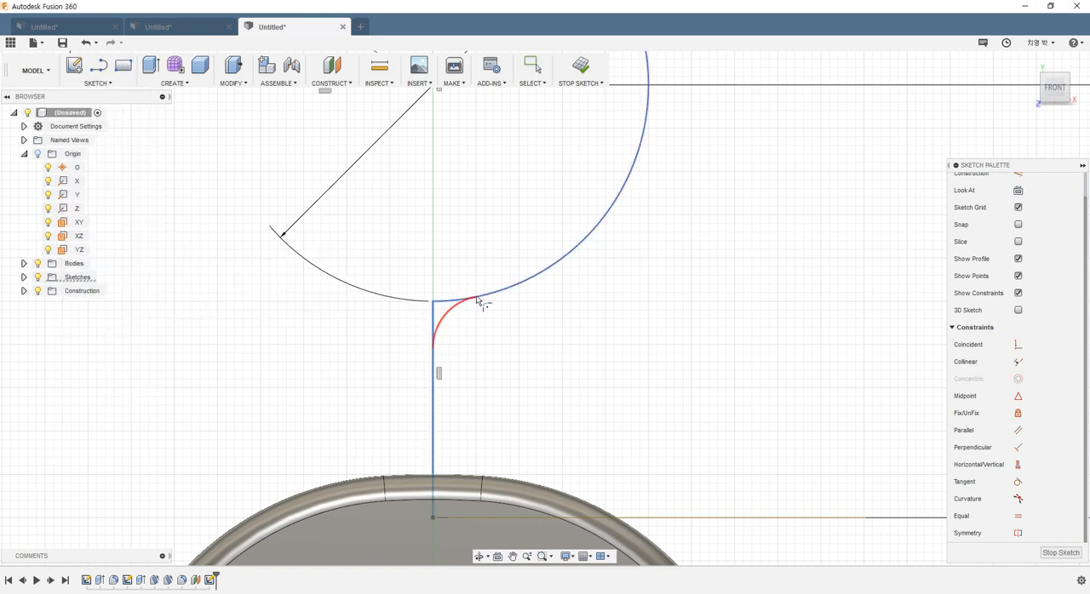
left_click(479, 298)
key("Return")
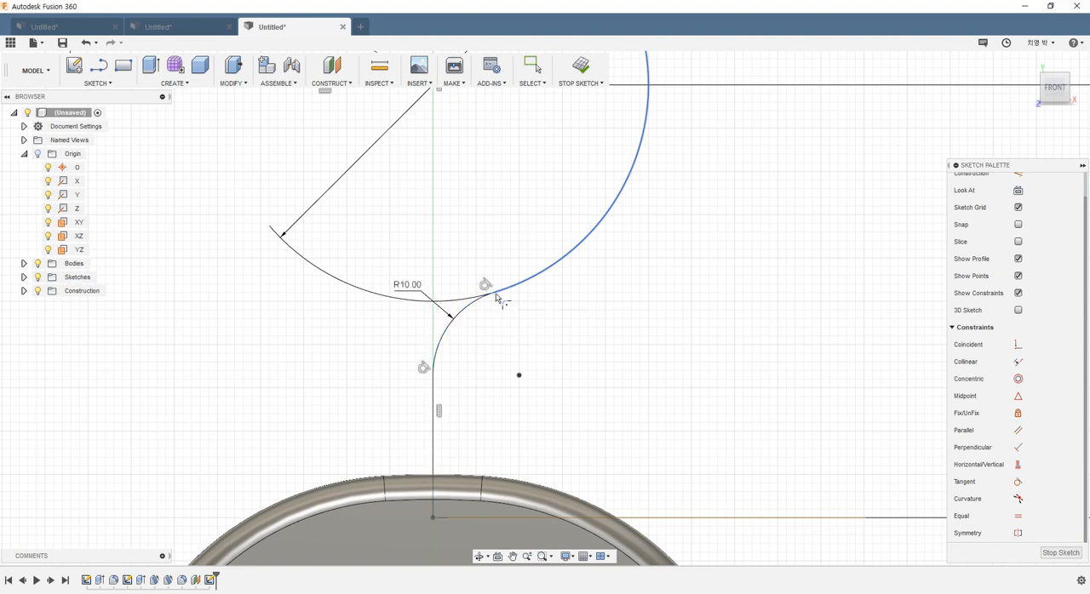
key("Escape")
scroll(567, 349, "down", 5)
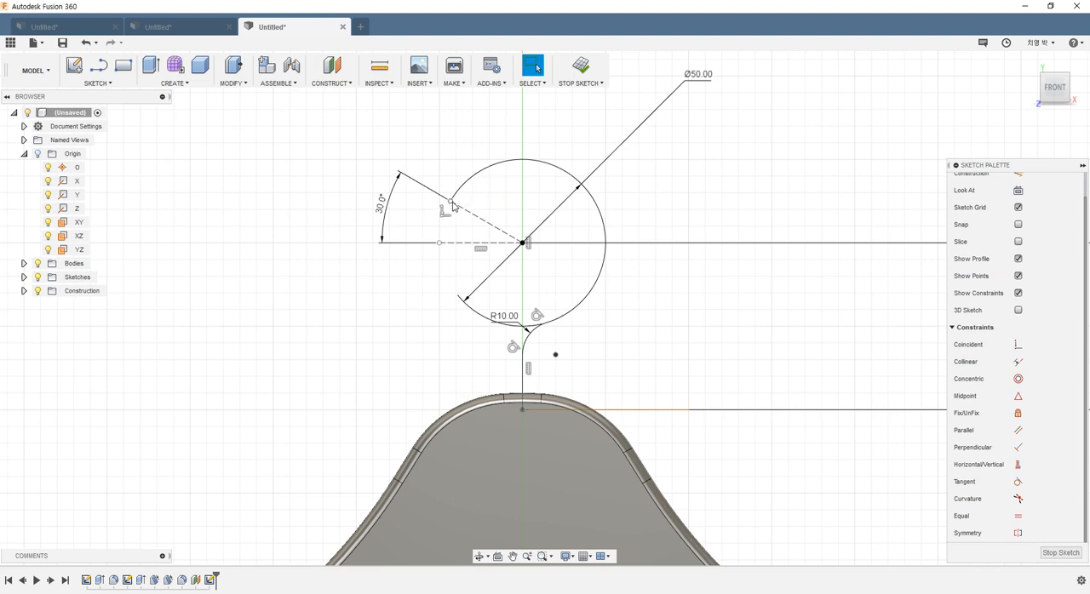
scroll(713, 348, "down", 3)
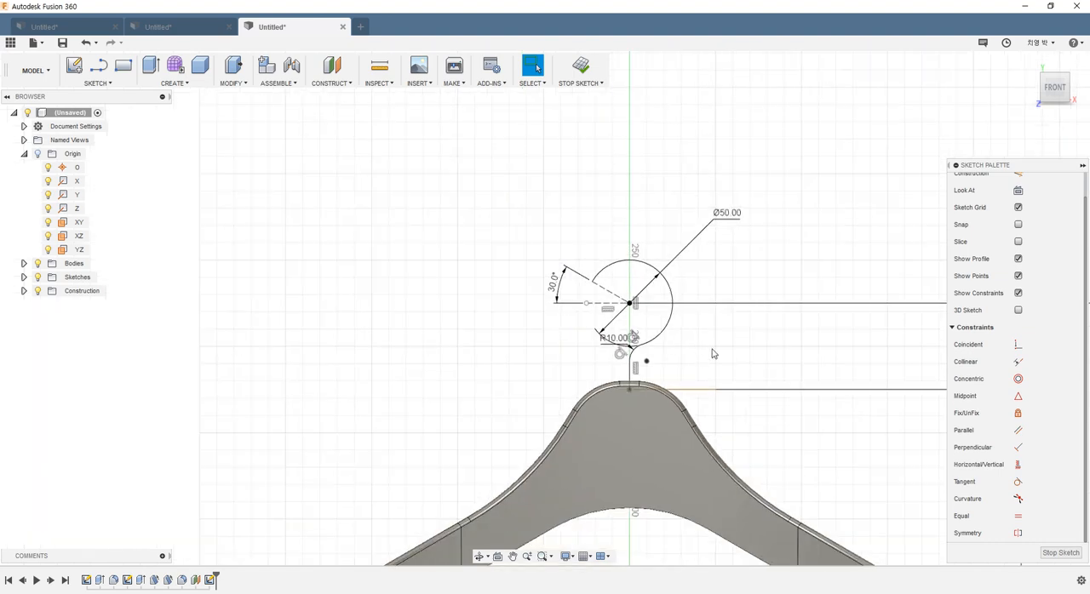
scroll(809, 379, "up", 3)
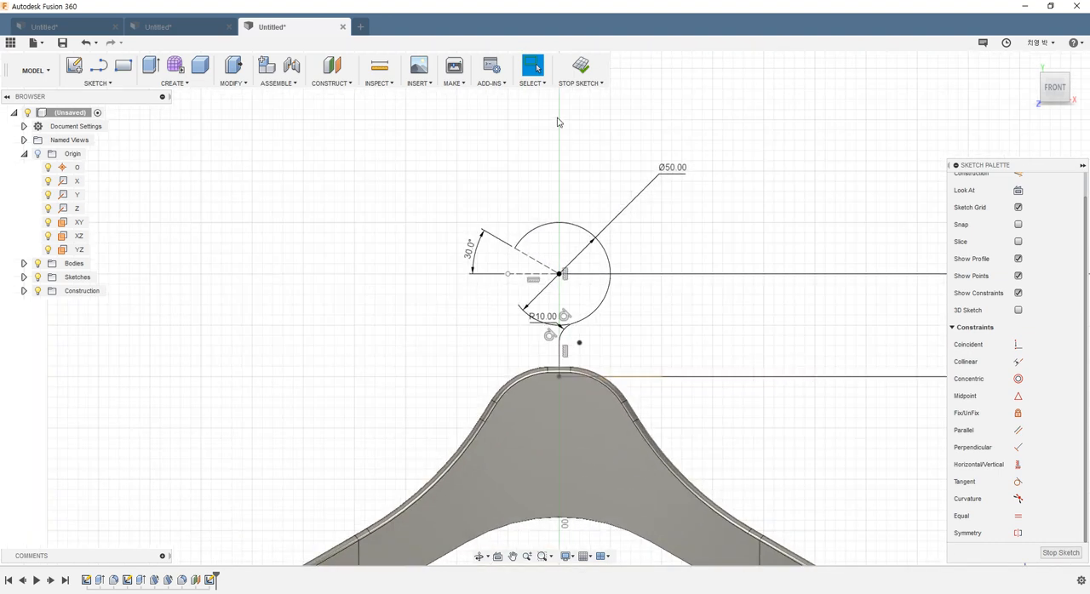
Step: Finish the hook path sketch and start a new sketch on the horizontal construction plane at the hook's base
left_click(578, 70)
middle_click_drag(693, 344, 694, 374, "shift")
left_click(625, 341)
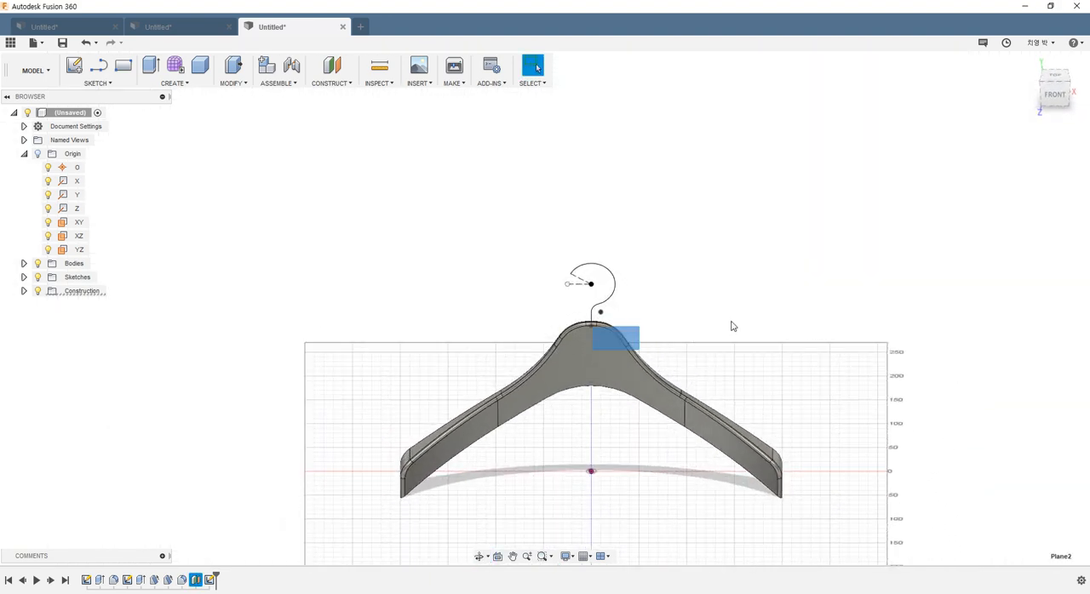
scroll(733, 366, "up", 3)
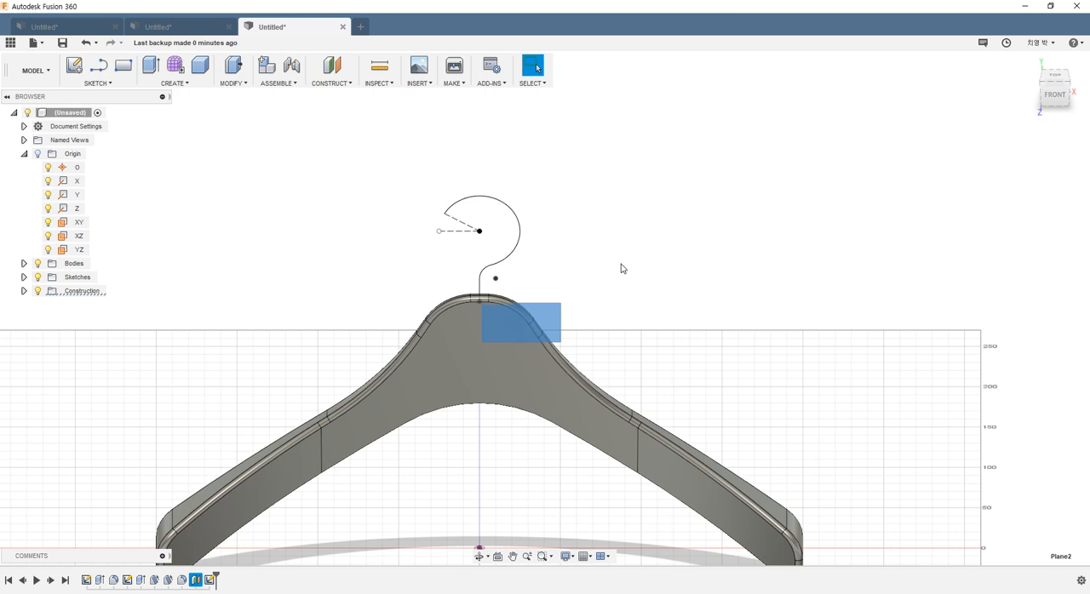
left_click(578, 261)
left_click(75, 67)
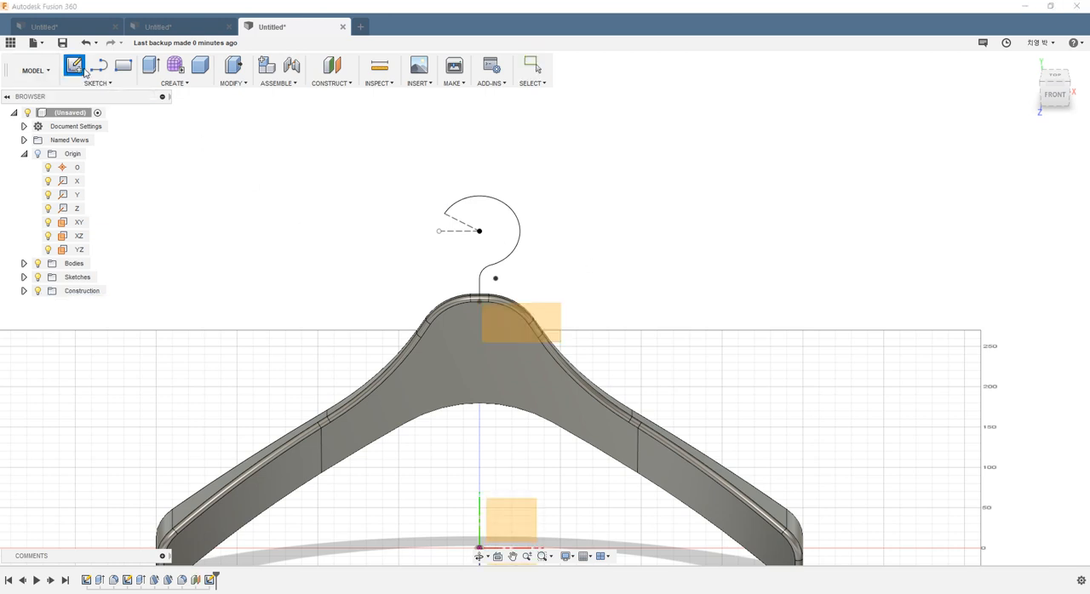
left_click(557, 321)
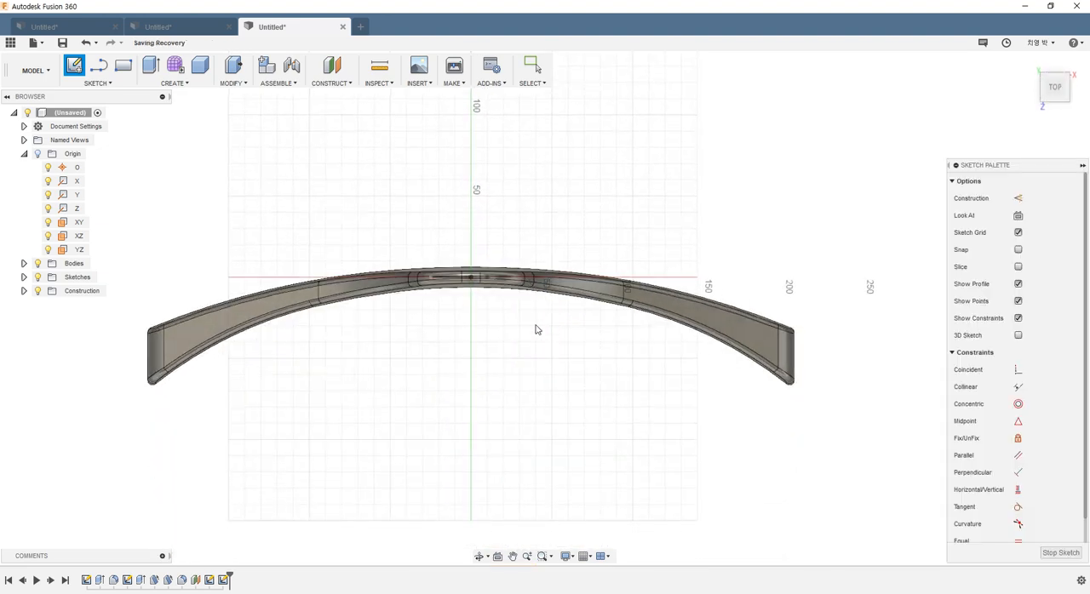
Step: Draw a circle about 8 mm in diameter centred on the sketch origin at the lower end of the hook path
key("c")
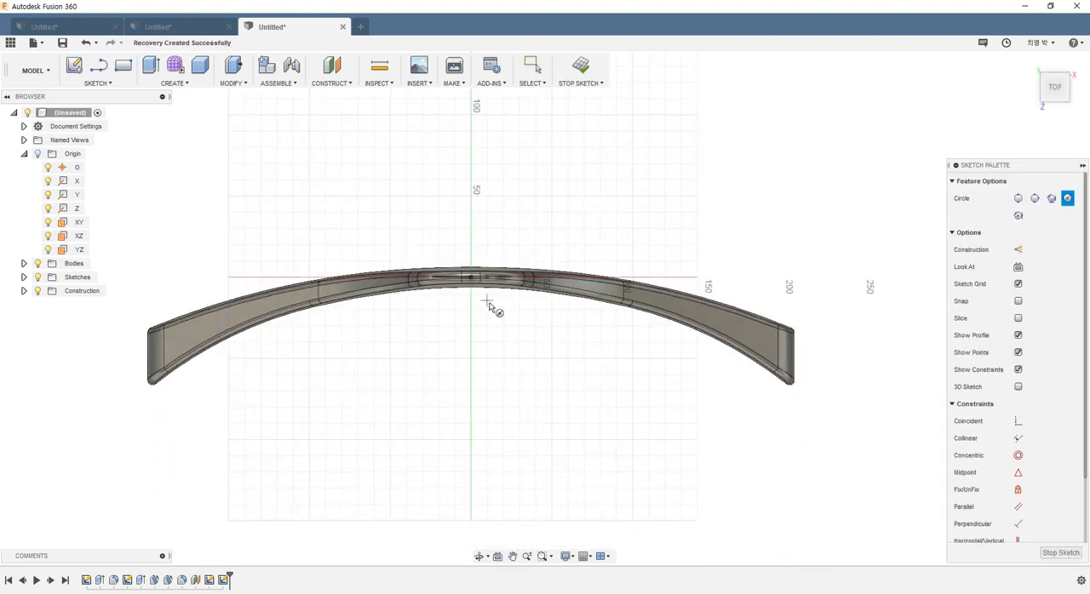
scroll(460, 267, "up", 5)
scroll(451, 256, "up", 3)
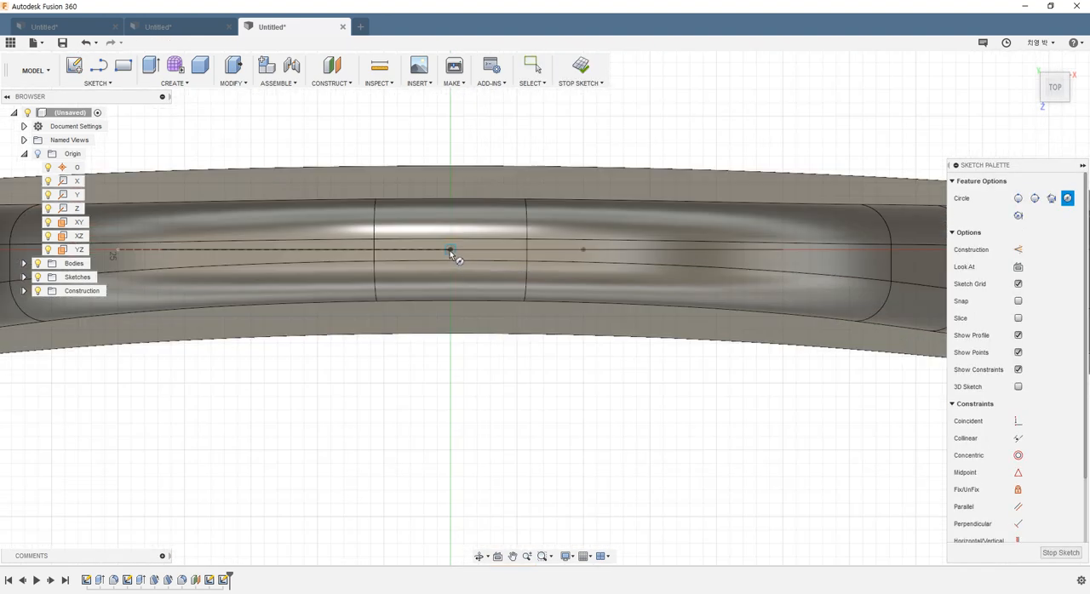
left_click(451, 250)
left_click(480, 293)
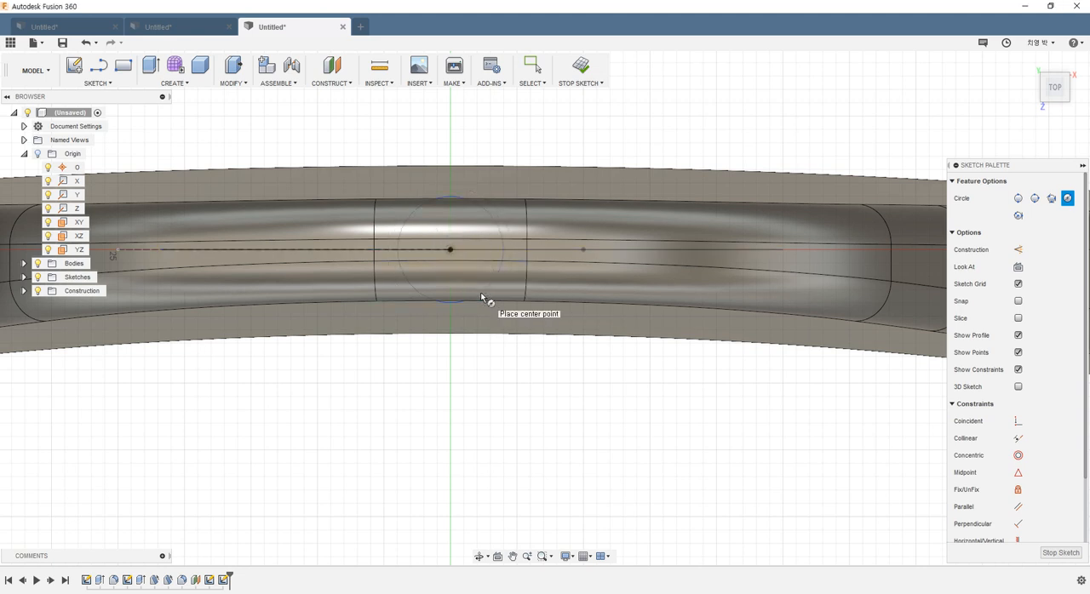
key("Escape")
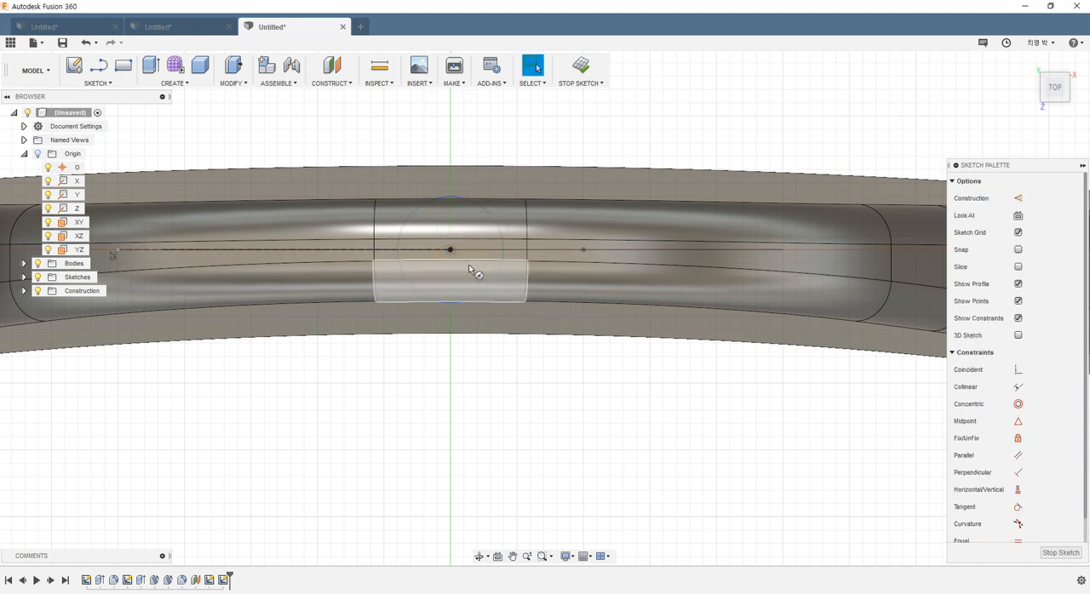
Step: Dimension the circle's diameter to 3 mm and finish the sketch
key("d")
left_click(497, 220)
left_click(501, 151)
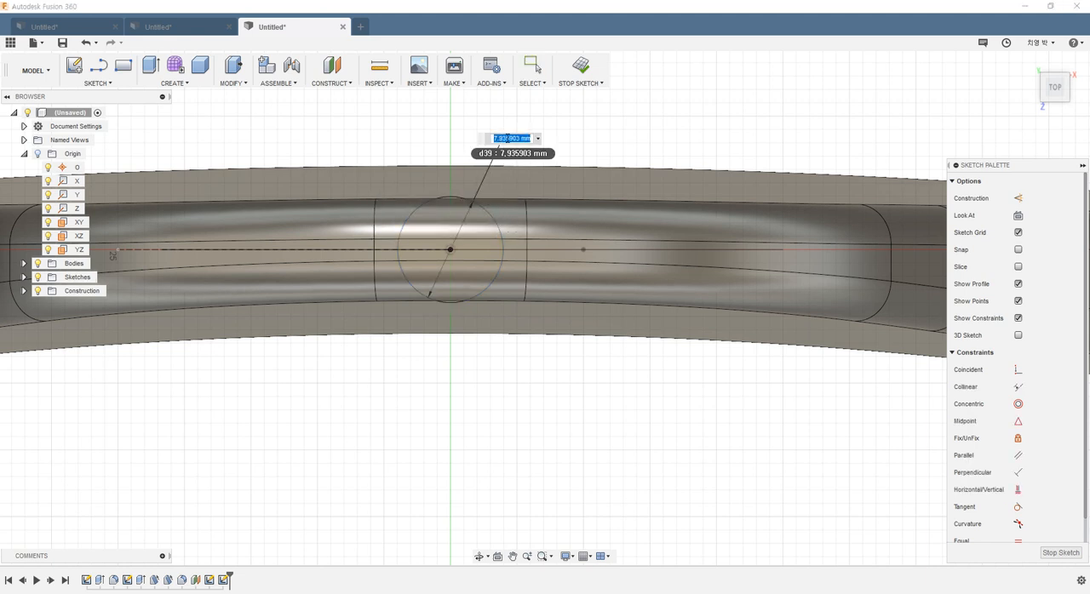
type("3")
key("Return")
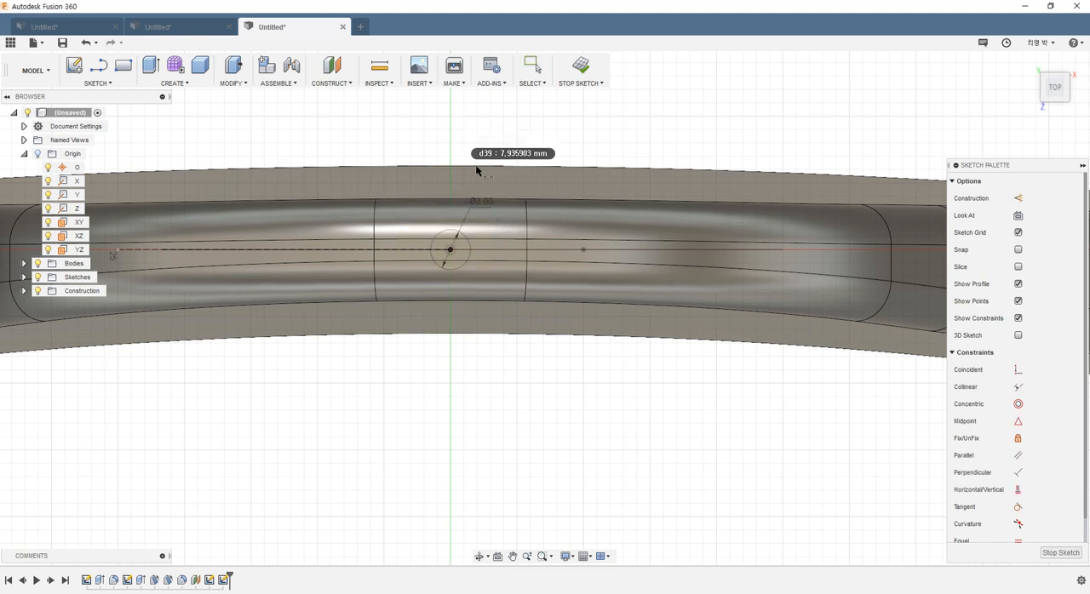
scroll(522, 226, "down", 3)
middle_click_drag(532, 233, 560, 175, "shift")
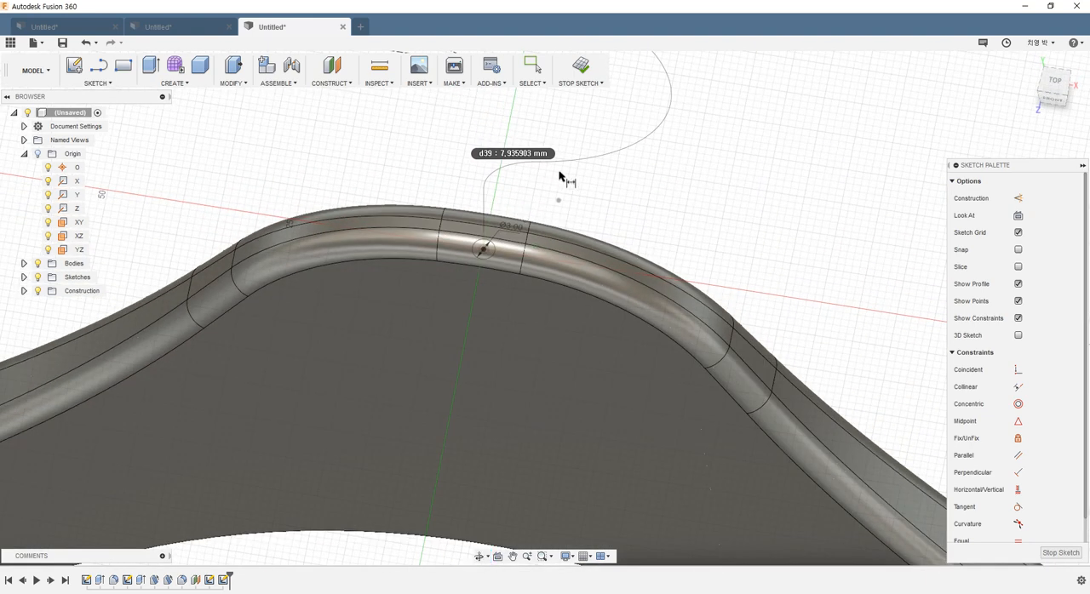
scroll(567, 176, "down", 3)
left_click(584, 70)
Step: Start a single-path Sweep with the 3 mm circle as profile and the chained hook curve as path
scroll(694, 209, "down", 4)
middle_click_drag(704, 213, 623, 196, "shift")
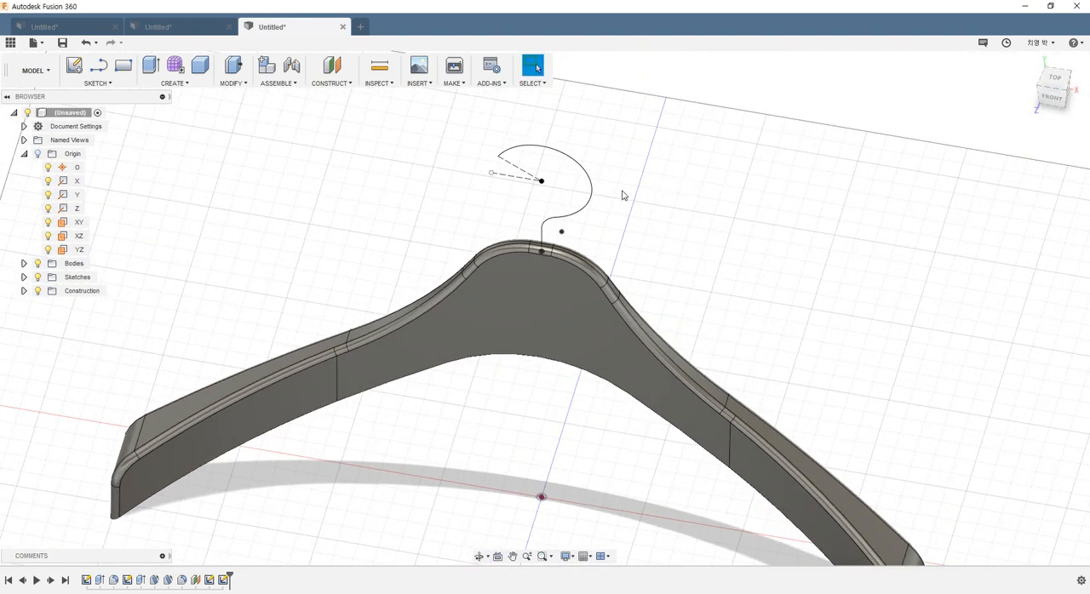
left_click(178, 83)
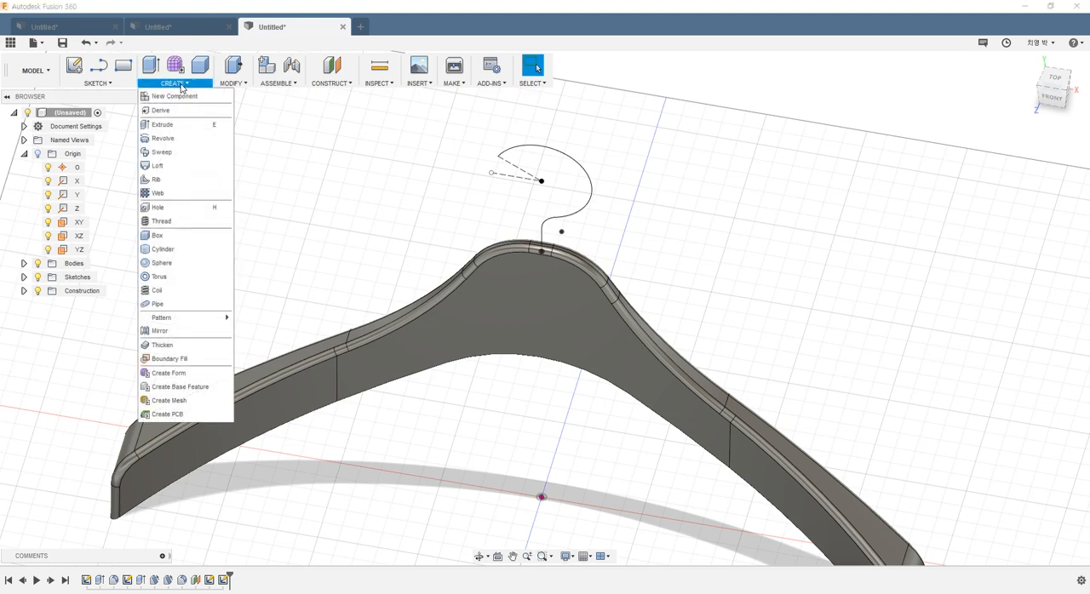
left_click(175, 154)
scroll(670, 187, "up", 5)
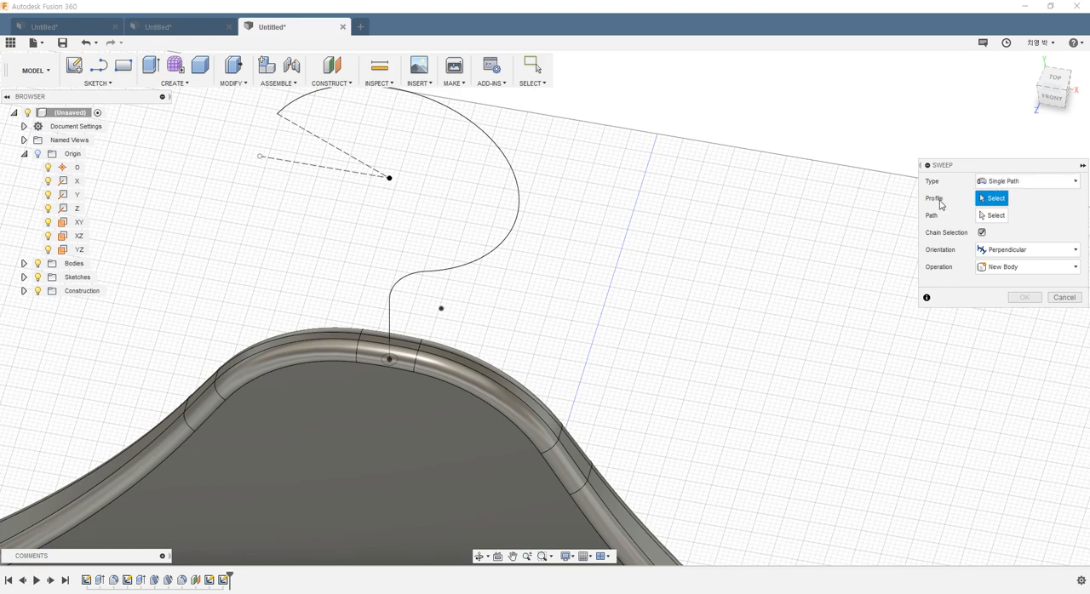
left_click(390, 360)
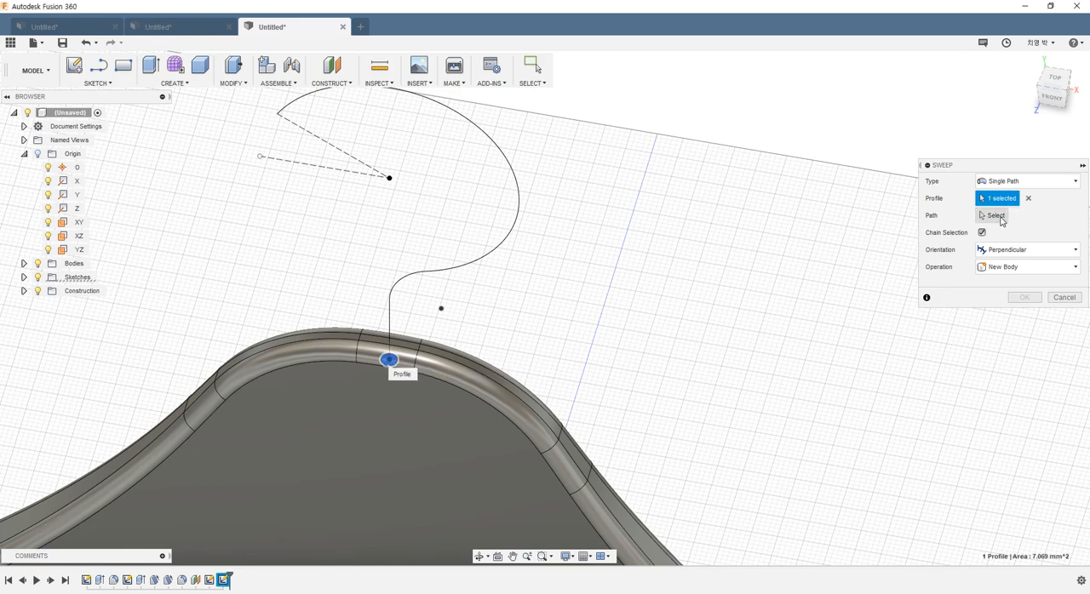
left_click(998, 216)
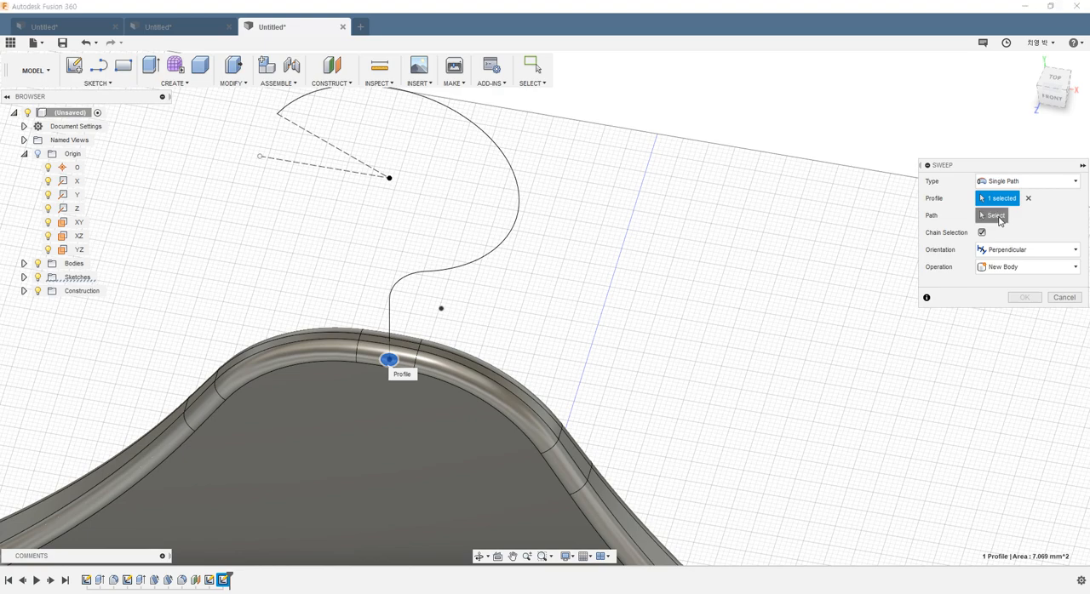
left_click(415, 275)
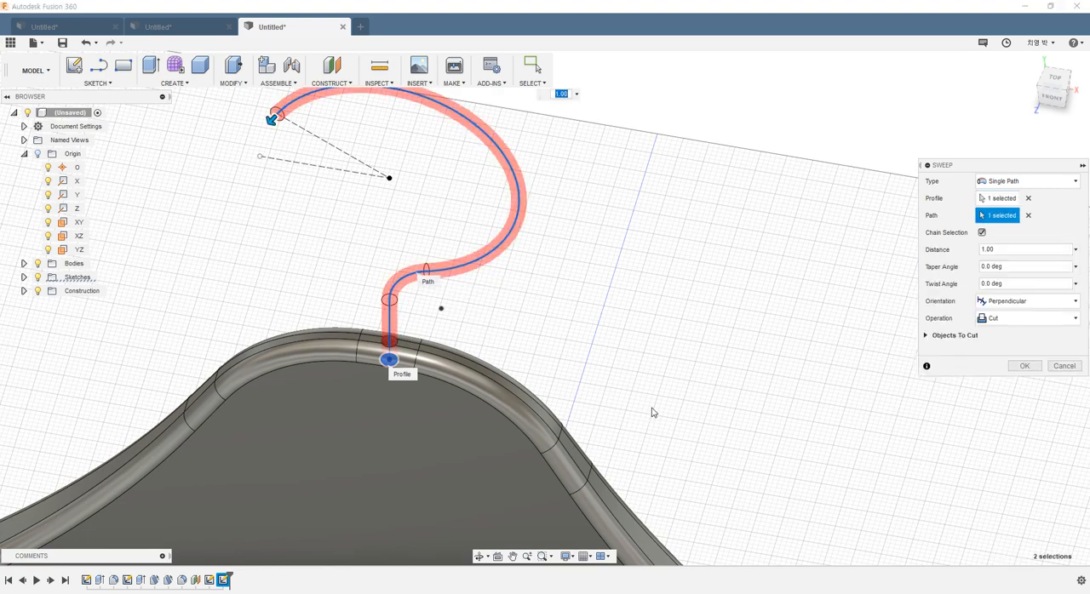
Step: Set the sweep operation to Join and create the hook as part of the hanger body
scroll(341, 376, "up", 5)
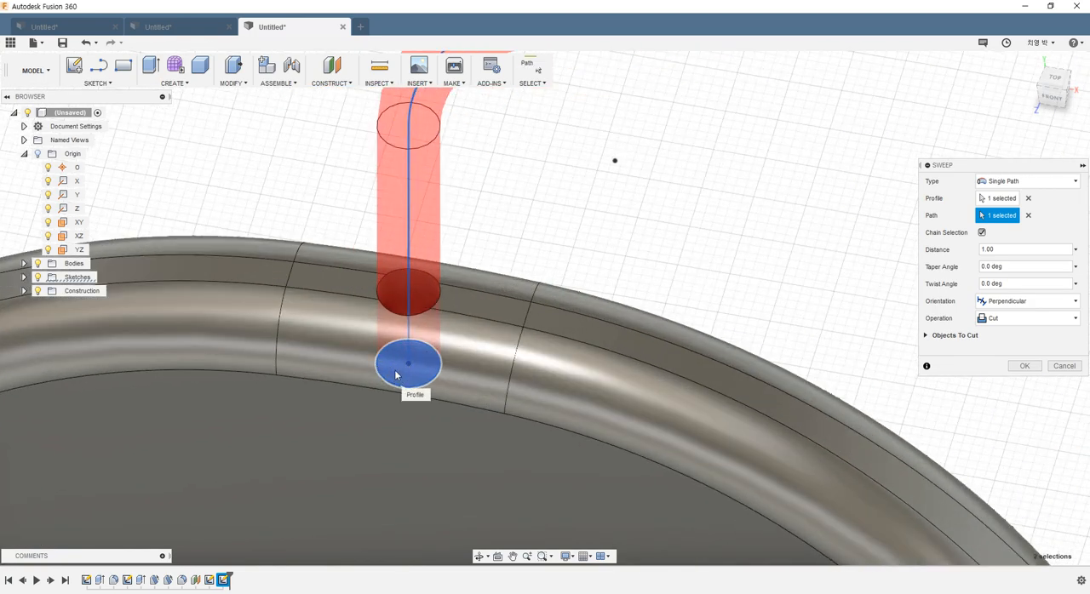
left_click(994, 322)
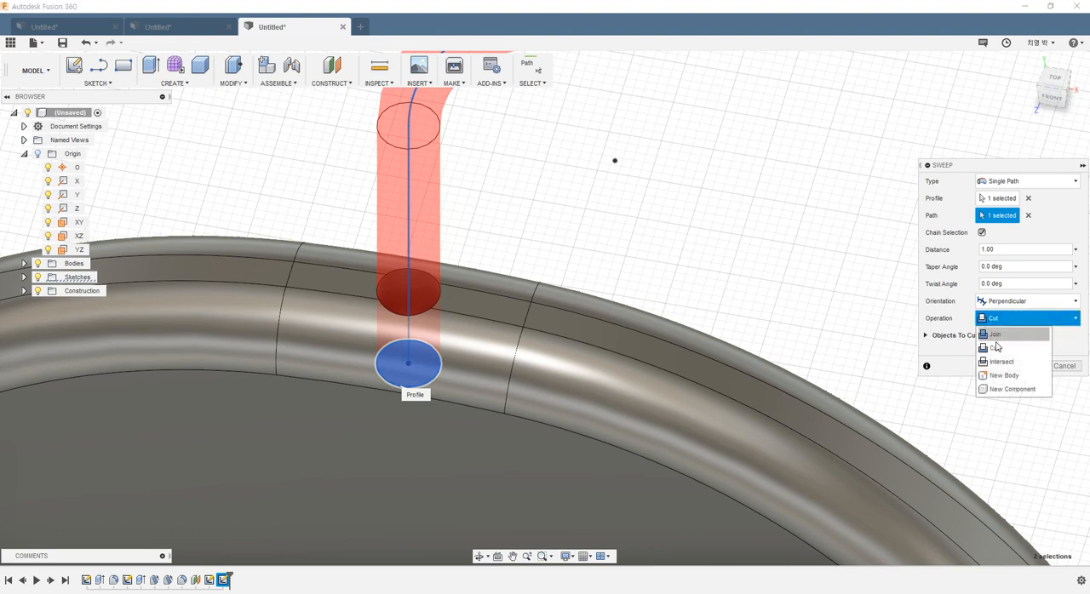
left_click(995, 337)
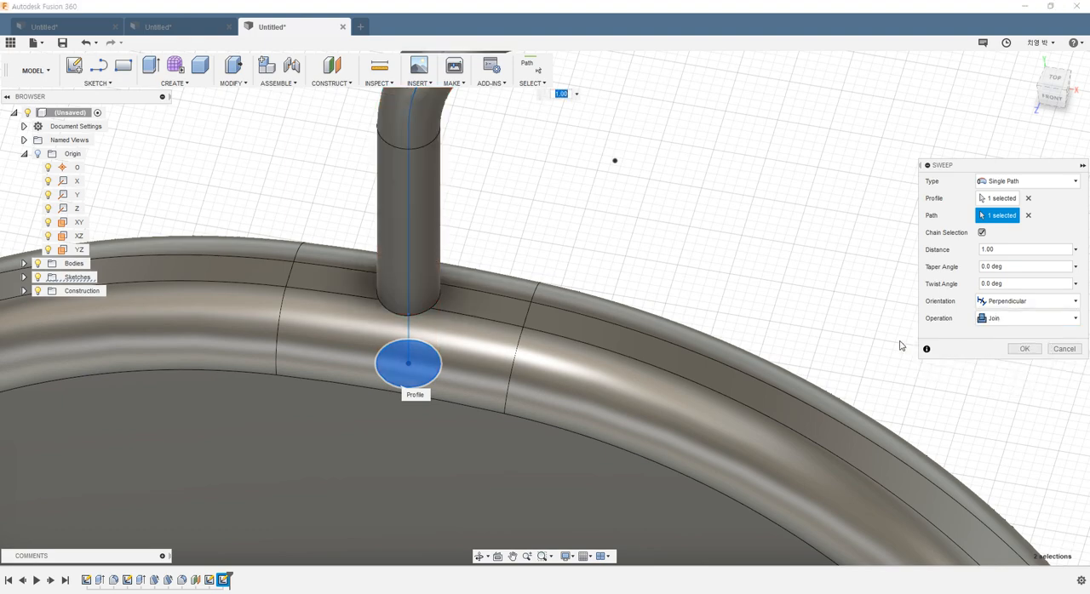
scroll(639, 336, "down", 6)
scroll(660, 255, "up", 4)
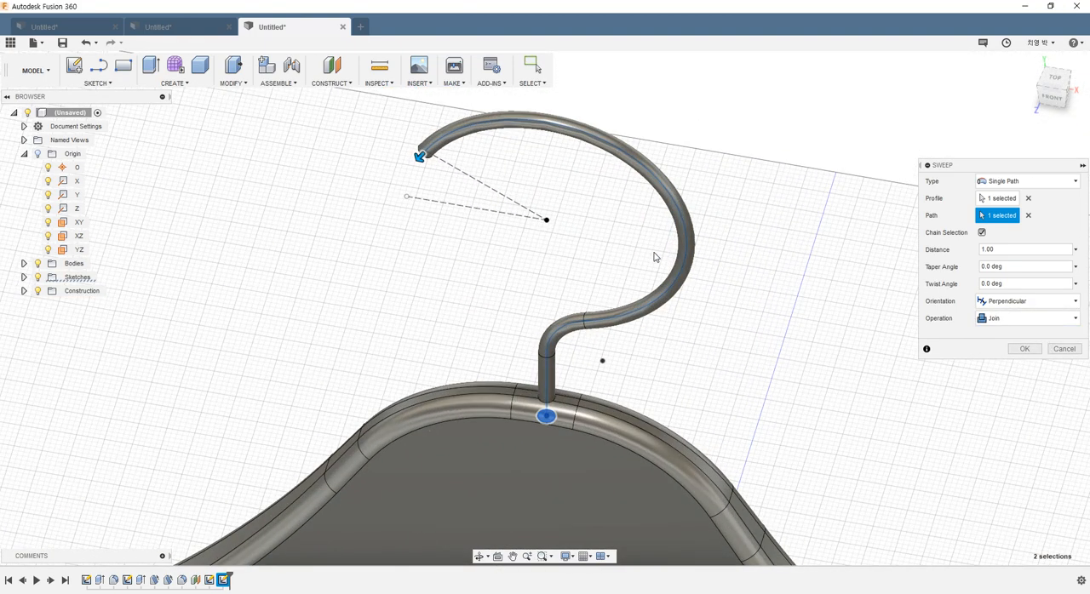
middle_click_drag(650, 292, 660, 236, "shift")
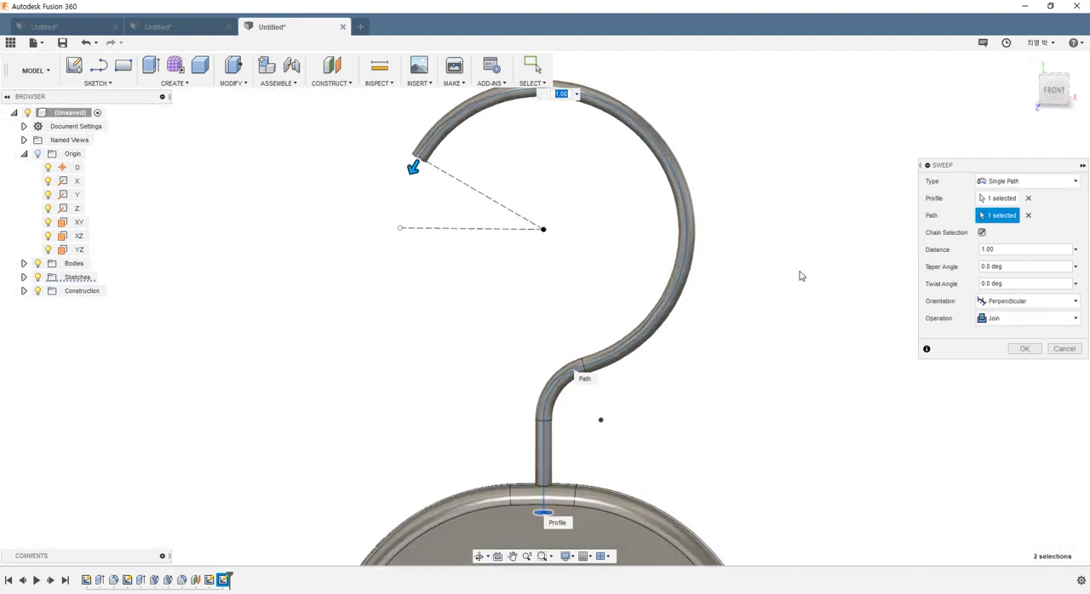
left_click(1026, 349)
Step: Fillet the circular edge at the hook's free end with a 1.5 mm radius
scroll(773, 365, "down", 4)
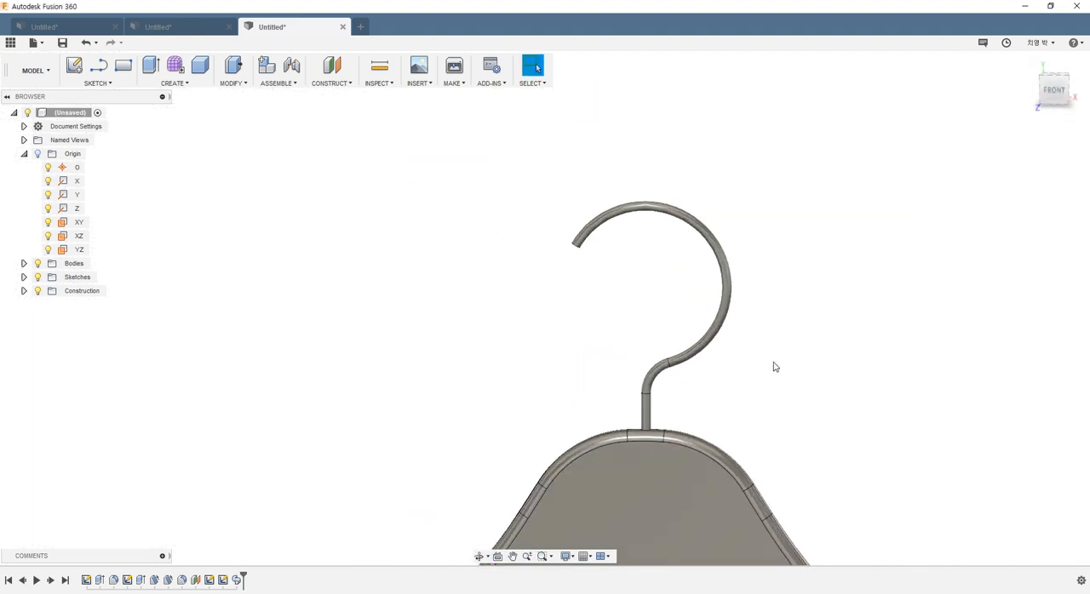
middle_click_drag(784, 419, 653, 341, "shift")
scroll(566, 222, "up", 4)
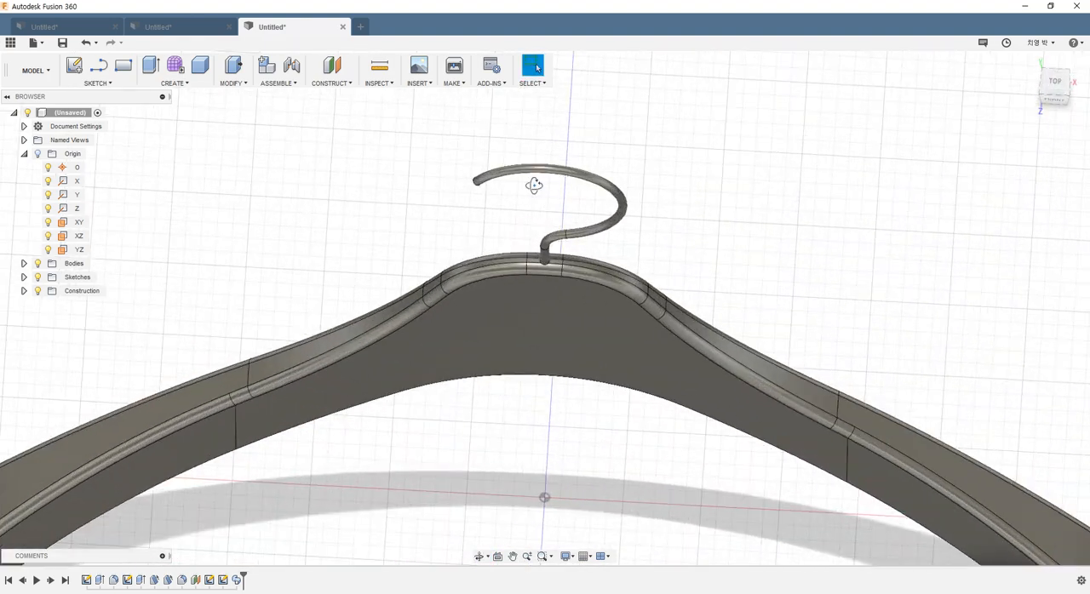
middle_click_drag(535, 185, 388, 175, "shift")
scroll(386, 174, "up", 3)
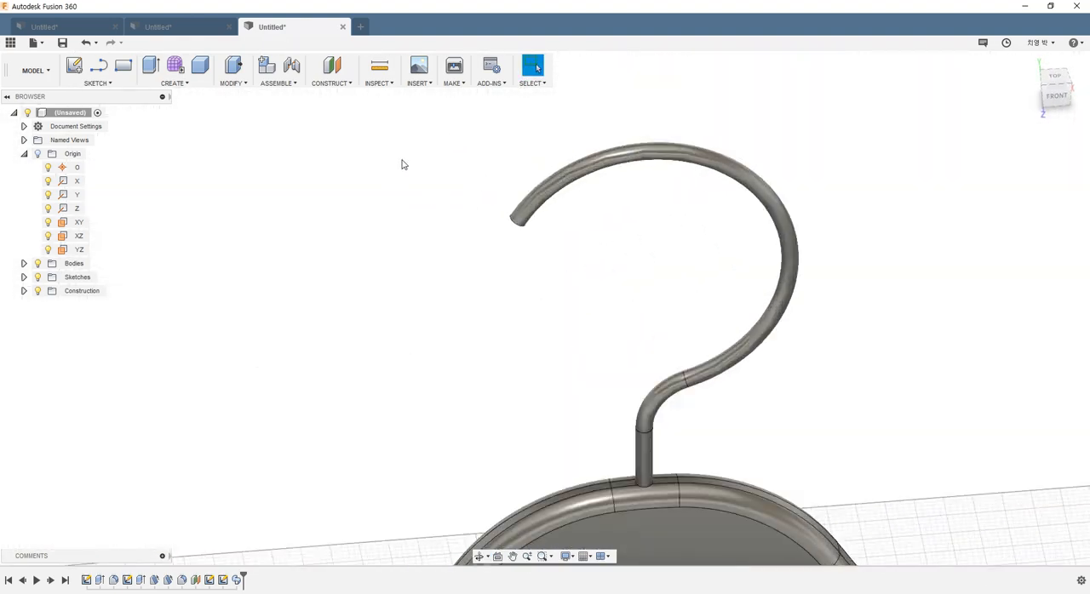
left_click(232, 83)
left_click(247, 111)
scroll(562, 264, "up", 4)
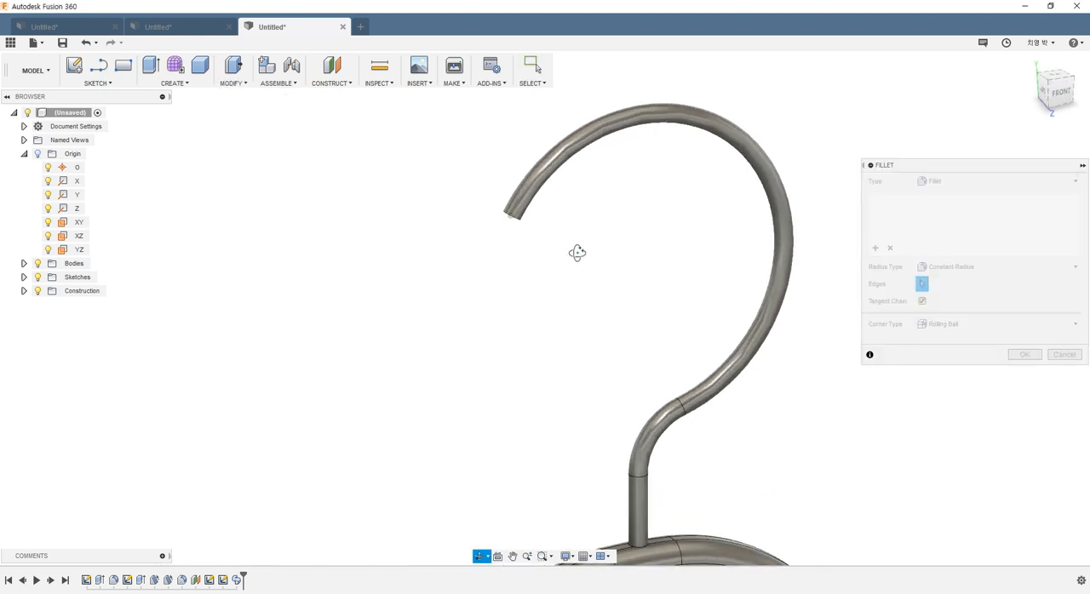
scroll(532, 201, "down", 2)
left_click(499, 207)
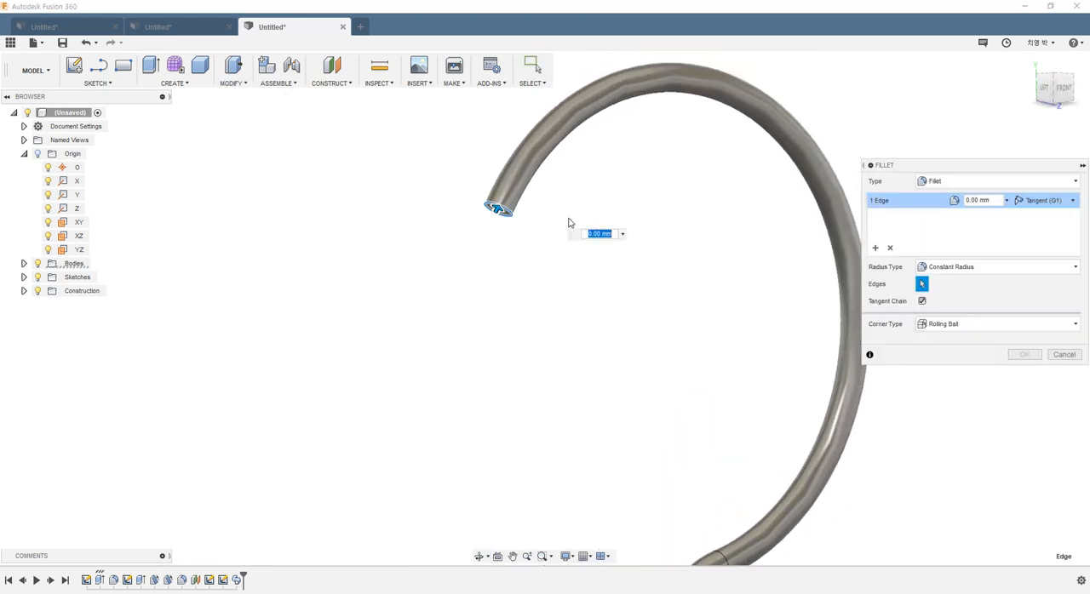
type("1")
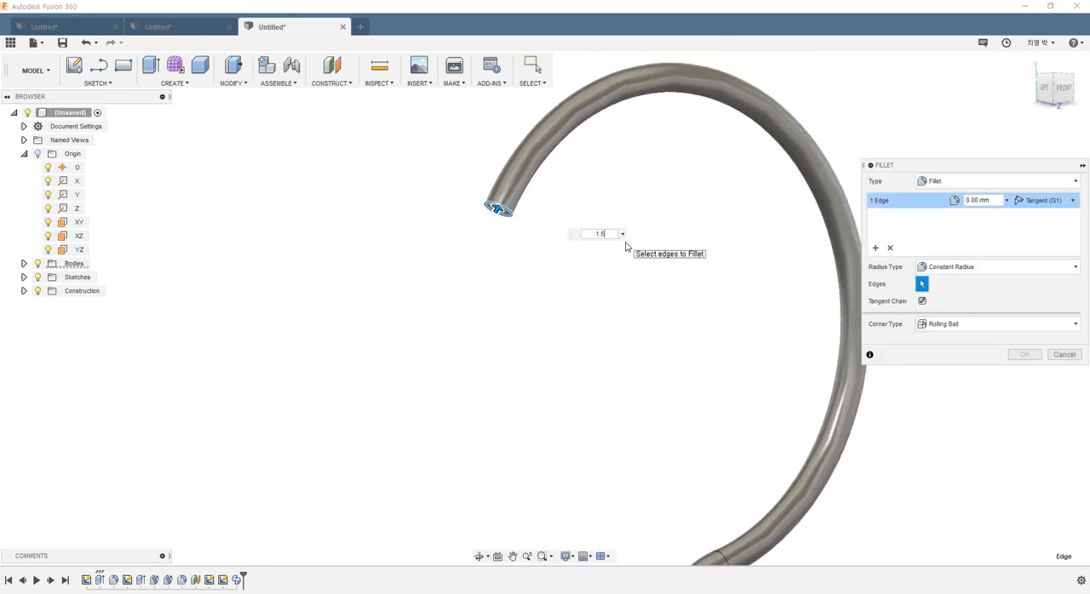
type(".5")
key("Return")
Step: Inspect the rounded hook tip and the whole hanger, and turn off the layout grid
middle_click_drag(532, 217, 441, 158, "shift")
scroll(452, 162, "up", 5)
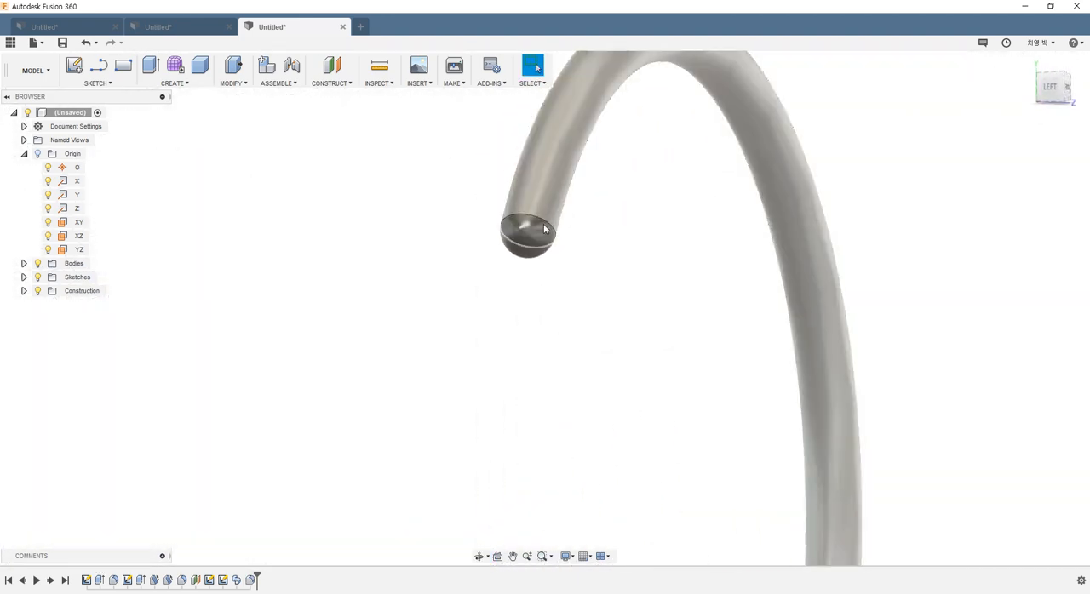
middle_click_drag(586, 241, 605, 255, "shift")
scroll(625, 293, "down", 8)
middle_click_drag(692, 354, 542, 338, "shift")
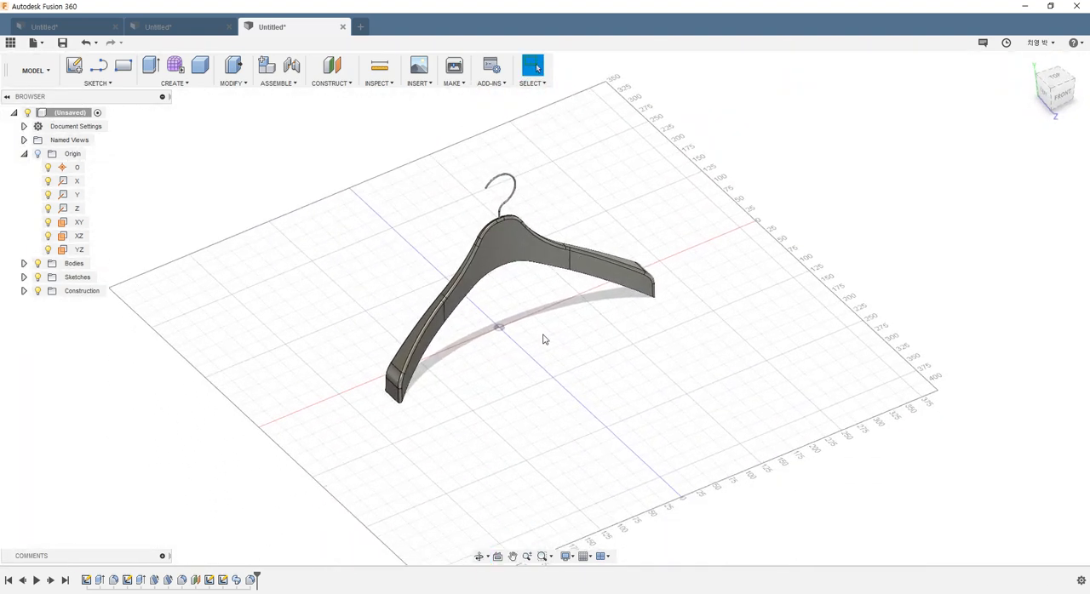
scroll(543, 338, "up", 3)
left_click(585, 556)
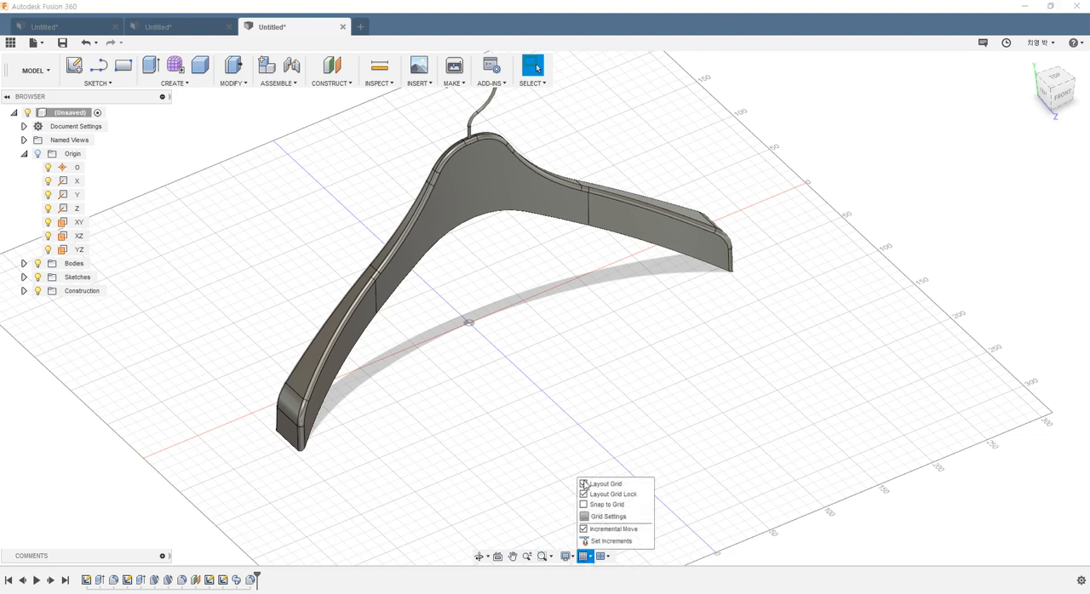
left_click(584, 484)
Step: Fillet the tangent edge chain around the underside of the hanger body
mouse_move(428, 400)
middle_mouse_down("shift")
mouse_move(401, 389)
mouse_move(459, 413)
mouse_move(419, 389)
middle_mouse_up("shift")
scroll(419, 390, "up", 3)
middle_click_drag(404, 433, 396, 394, "shift")
scroll(534, 434, "down", 4)
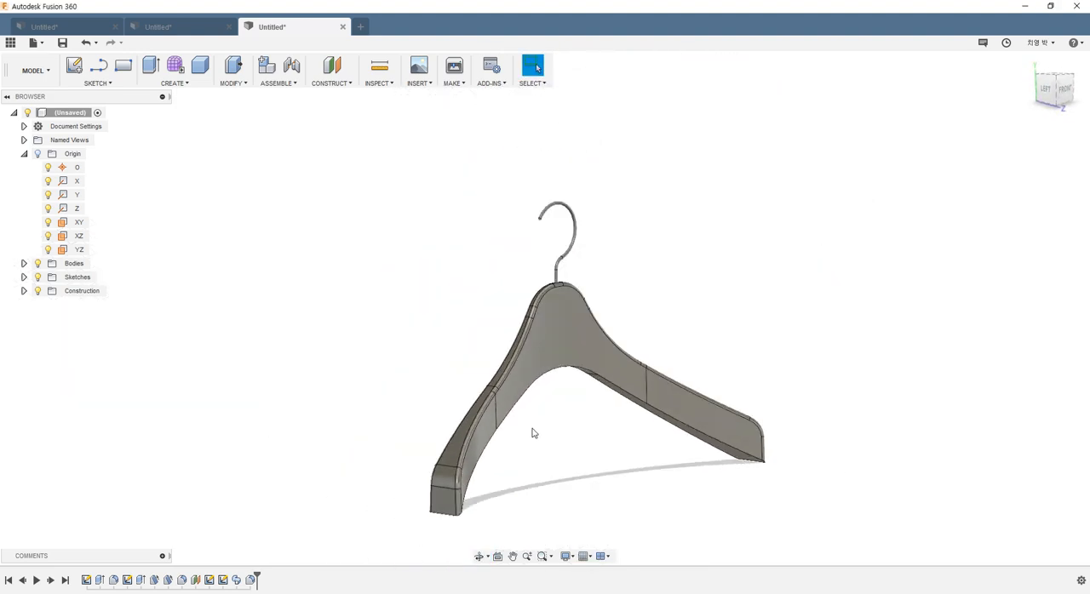
middle_click_drag(534, 433, 494, 372, "shift")
left_click(242, 84)
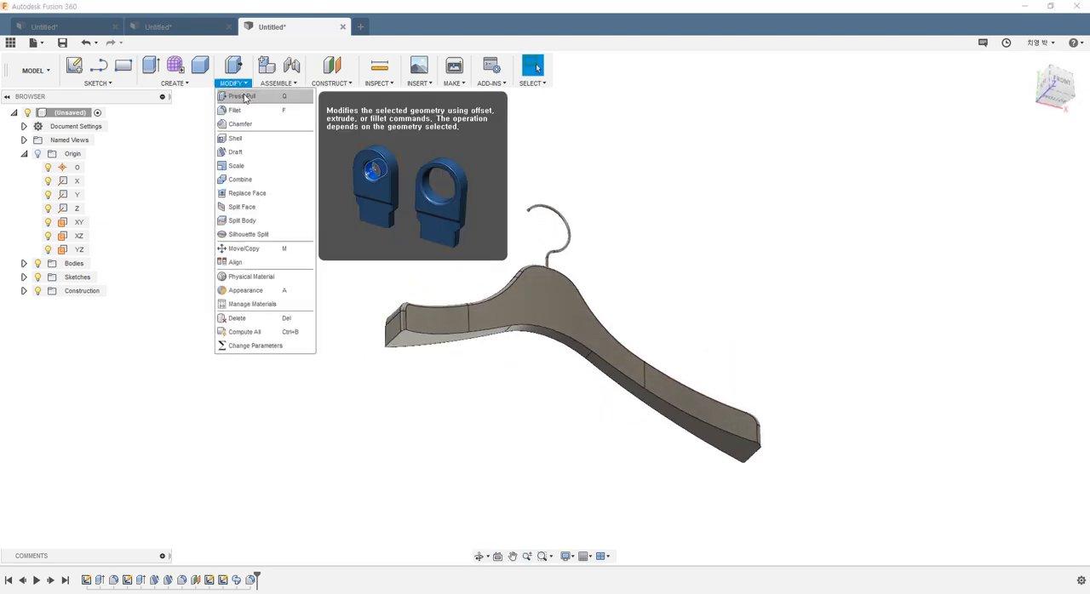
left_click(242, 109)
scroll(511, 331, "up", 2)
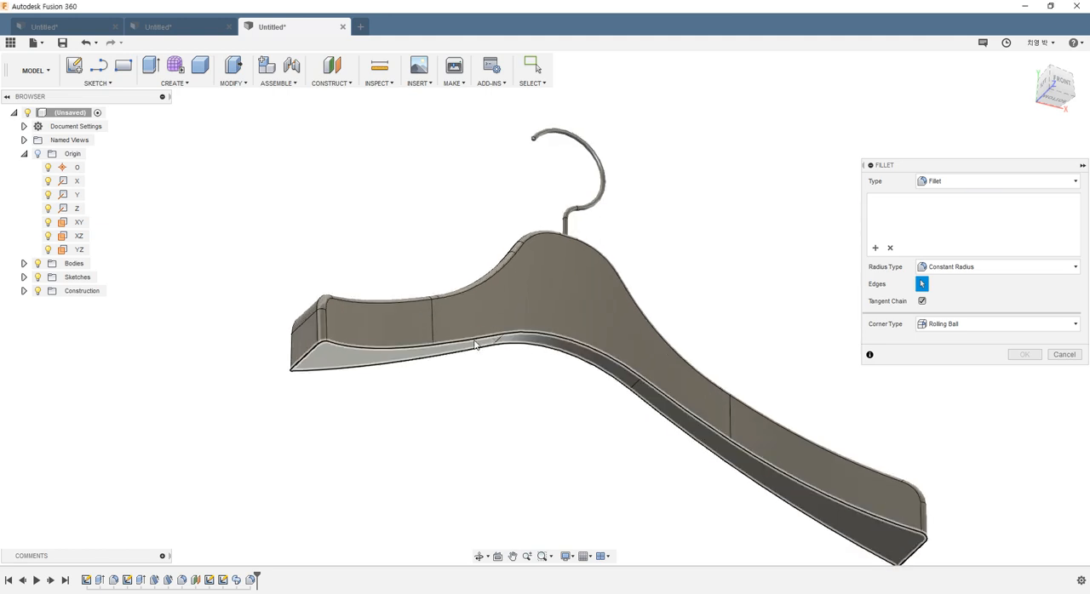
left_click(475, 344)
key("Return")
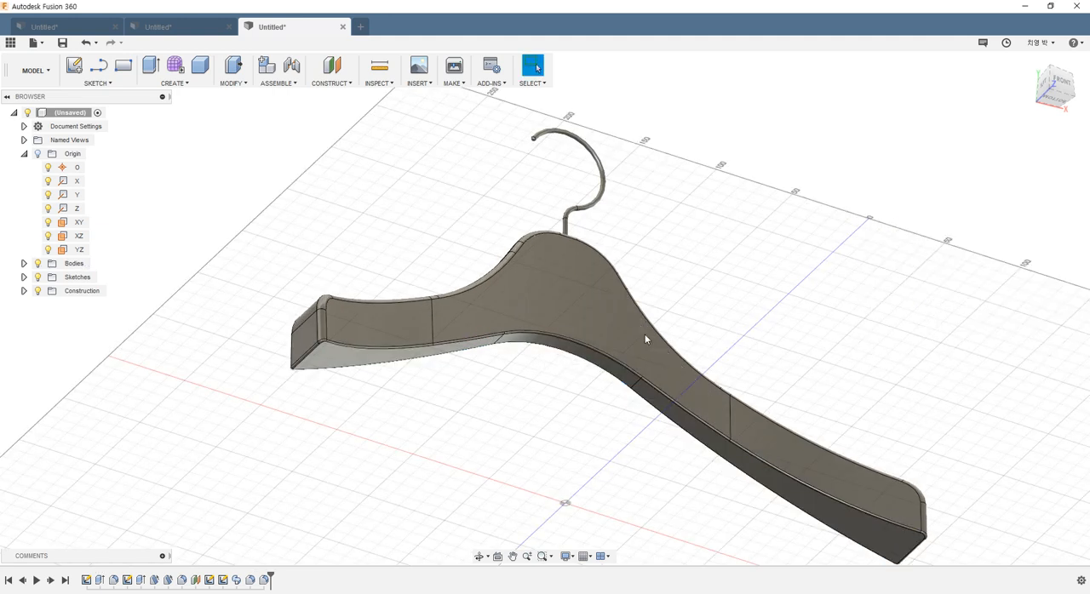
Step: Turn off the layout grid and inspect the finished hanger from the front and from oblique angles, close up and as a whole
left_click(586, 556)
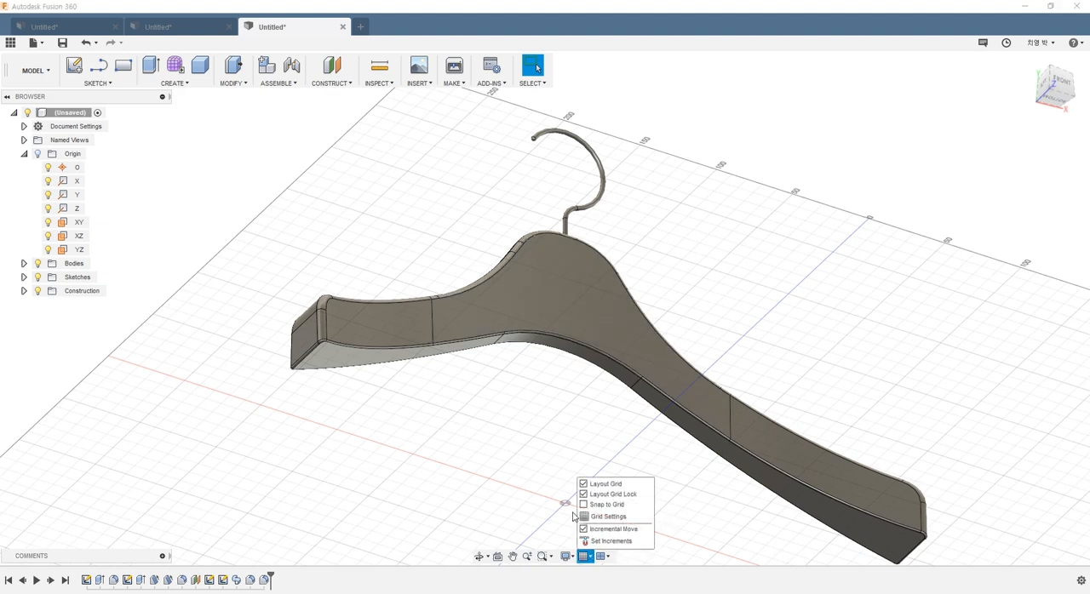
left_click(588, 486)
middle_click_drag(537, 411, 662, 298, "shift")
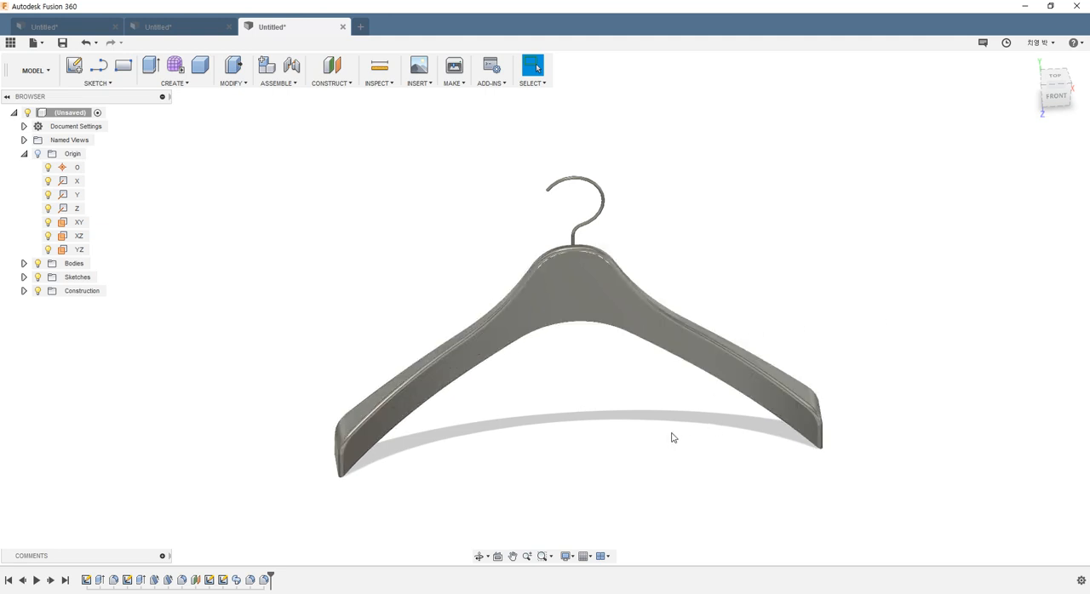
middle_click_drag(674, 438, 681, 384, "shift")
scroll(536, 403, "up", 3)
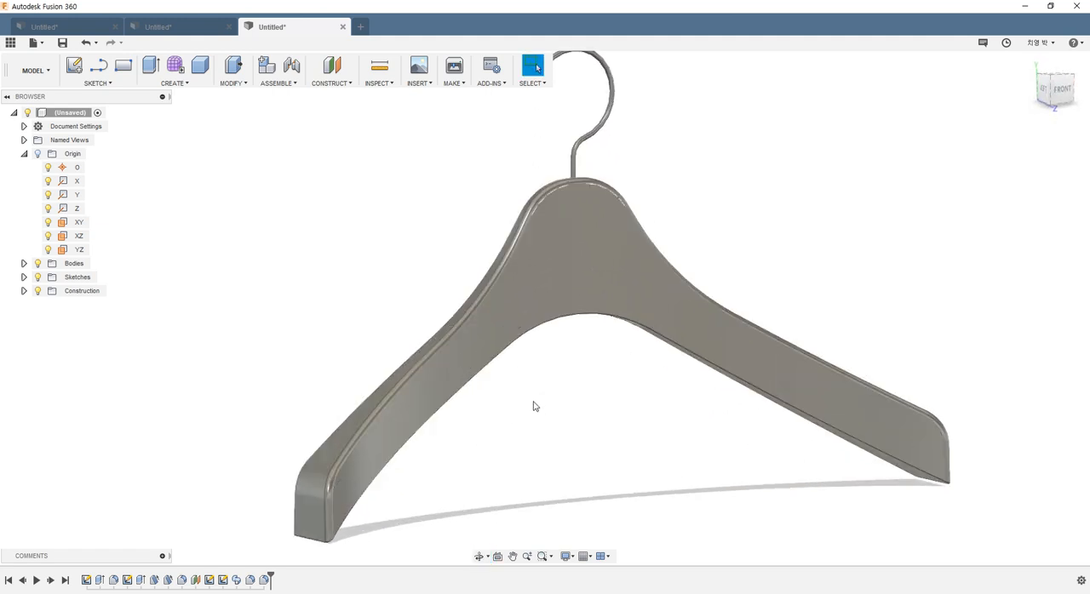
middle_click_drag(482, 419, 656, 255, "shift")
scroll(660, 254, "up", 5)
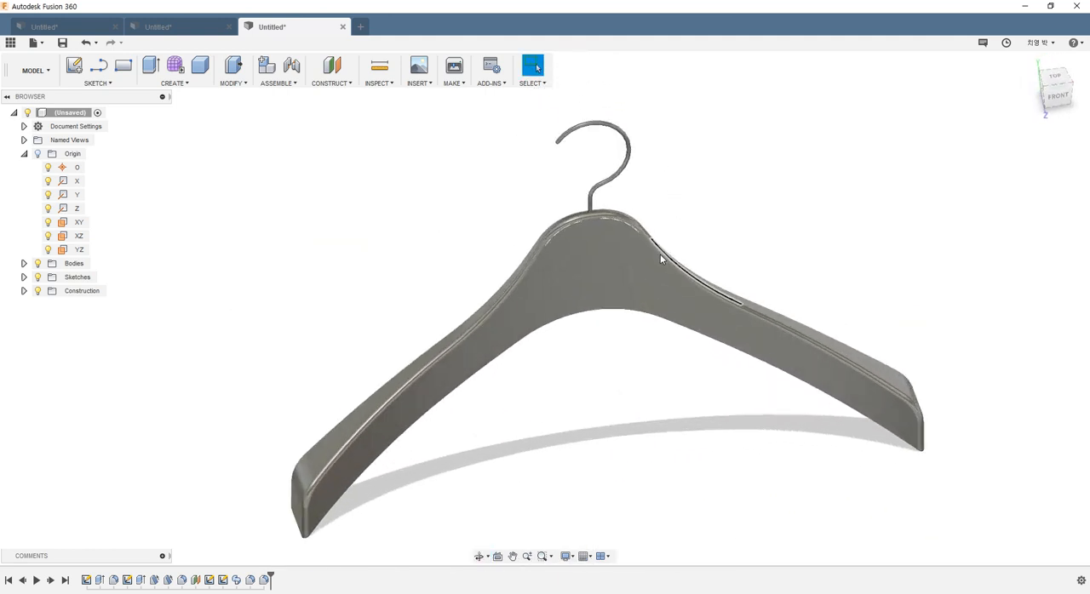
scroll(618, 327, "down", 1)
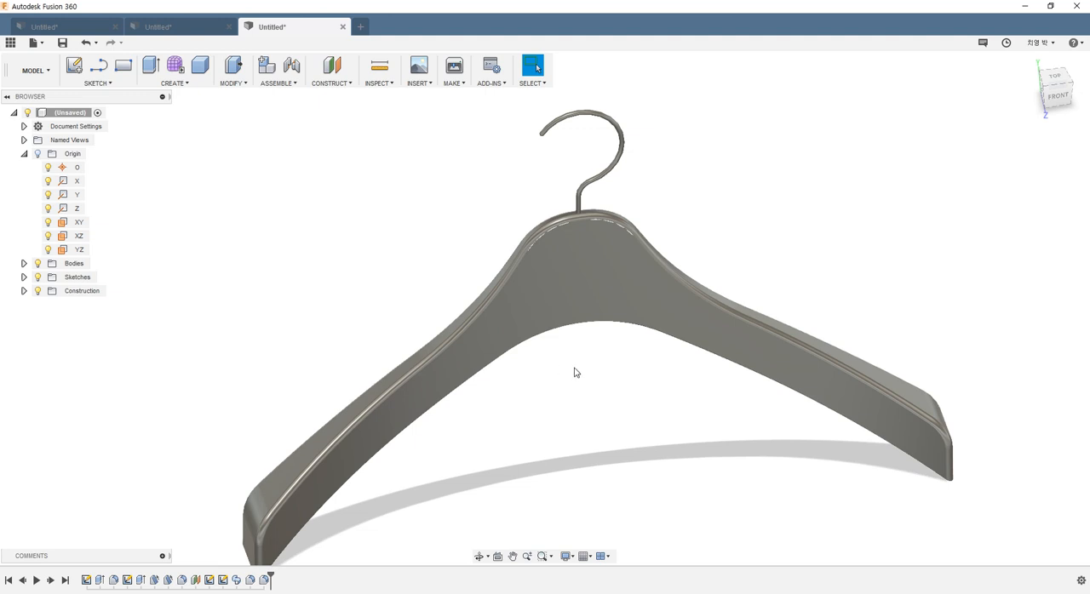
scroll(567, 372, "down", 3)
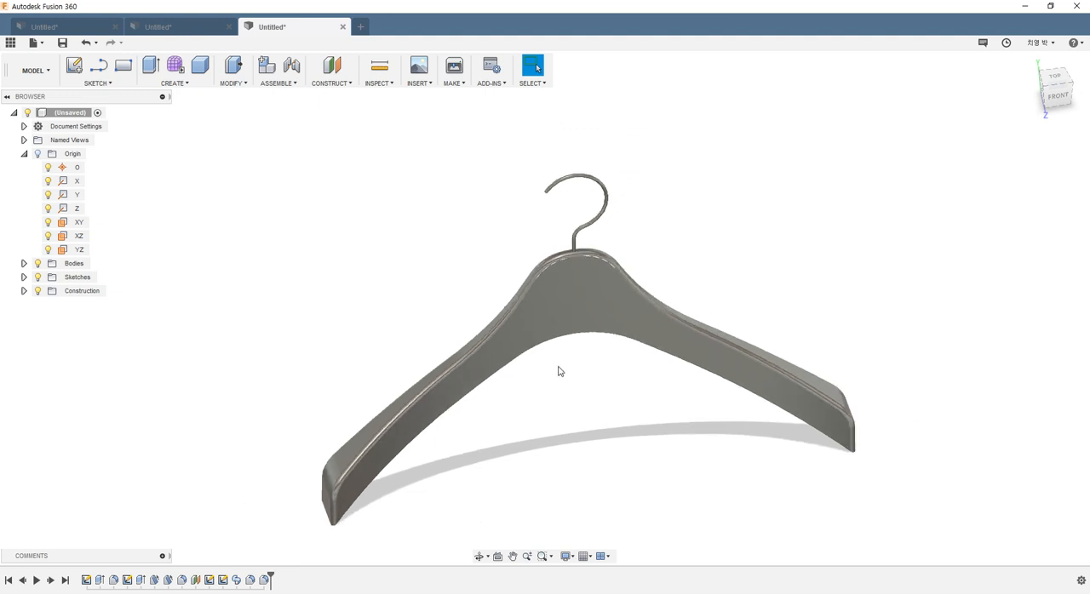